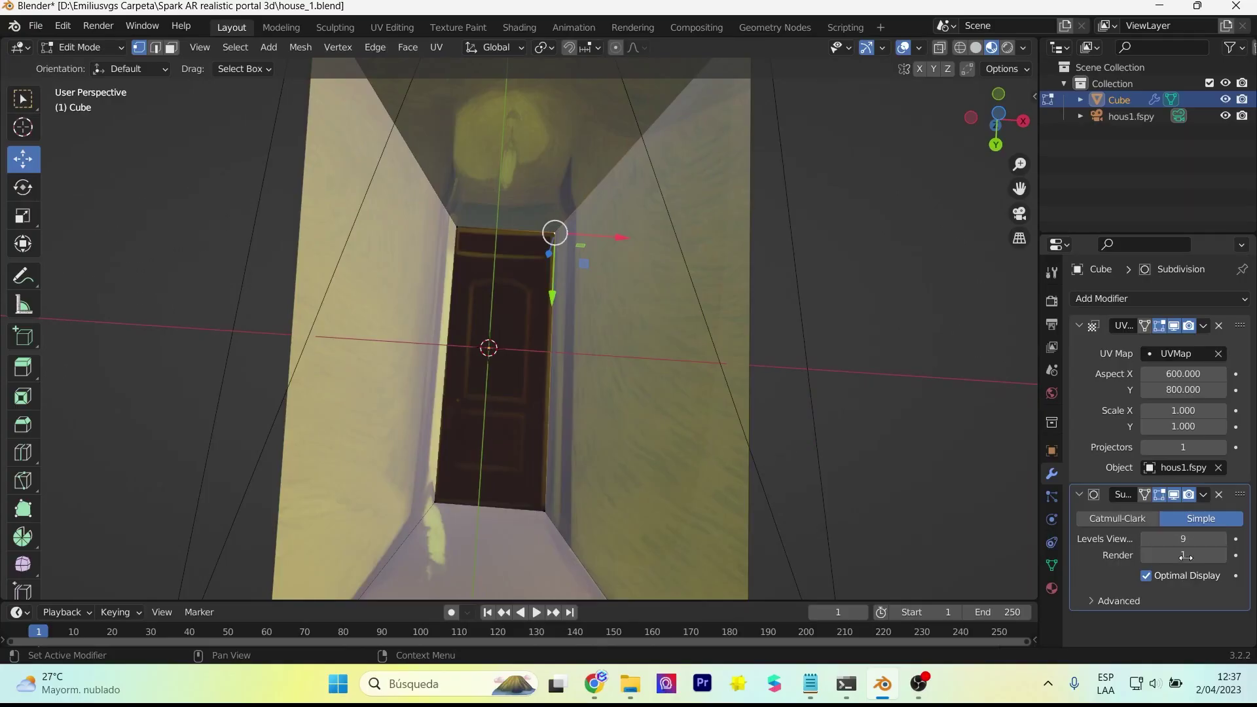
Step: Try Catmull-Clark on the hallway box, revert to Simple, and check the corridor view
click(1118, 519)
scroll(637, 413, down, 5)
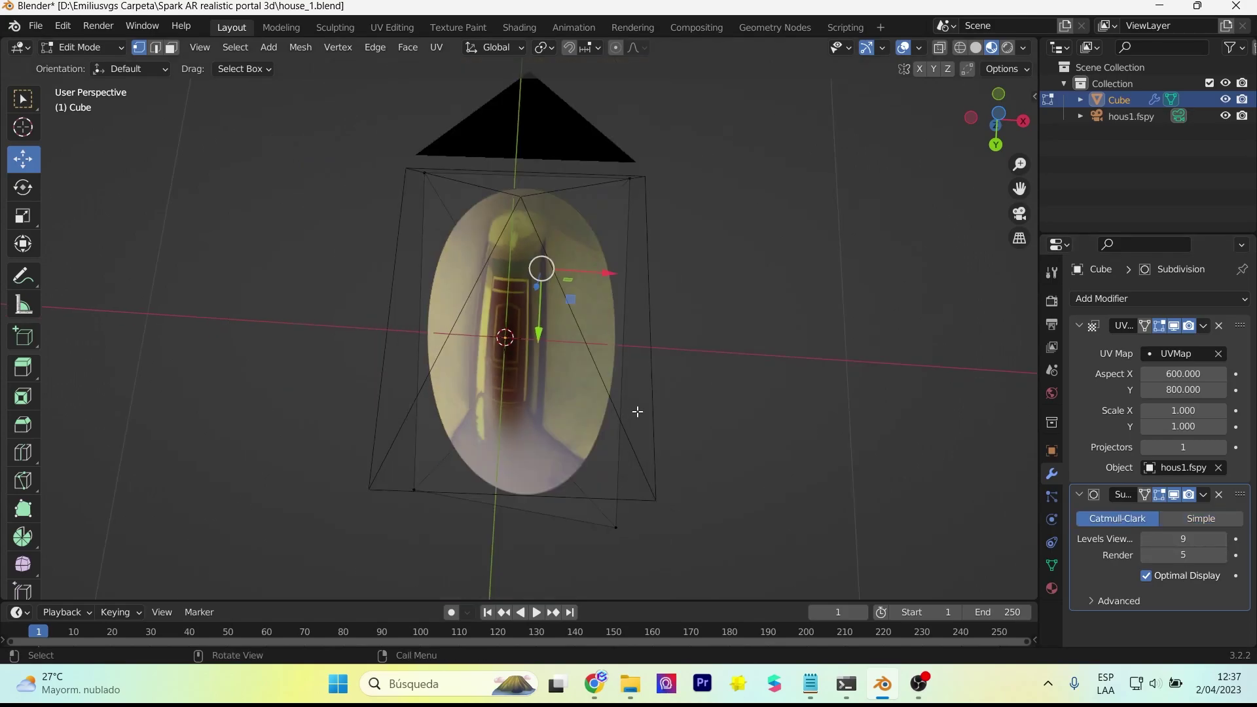
middle_drag(637, 413, 508, 482)
scroll(548, 447, up, 6)
scroll(548, 447, down, 3)
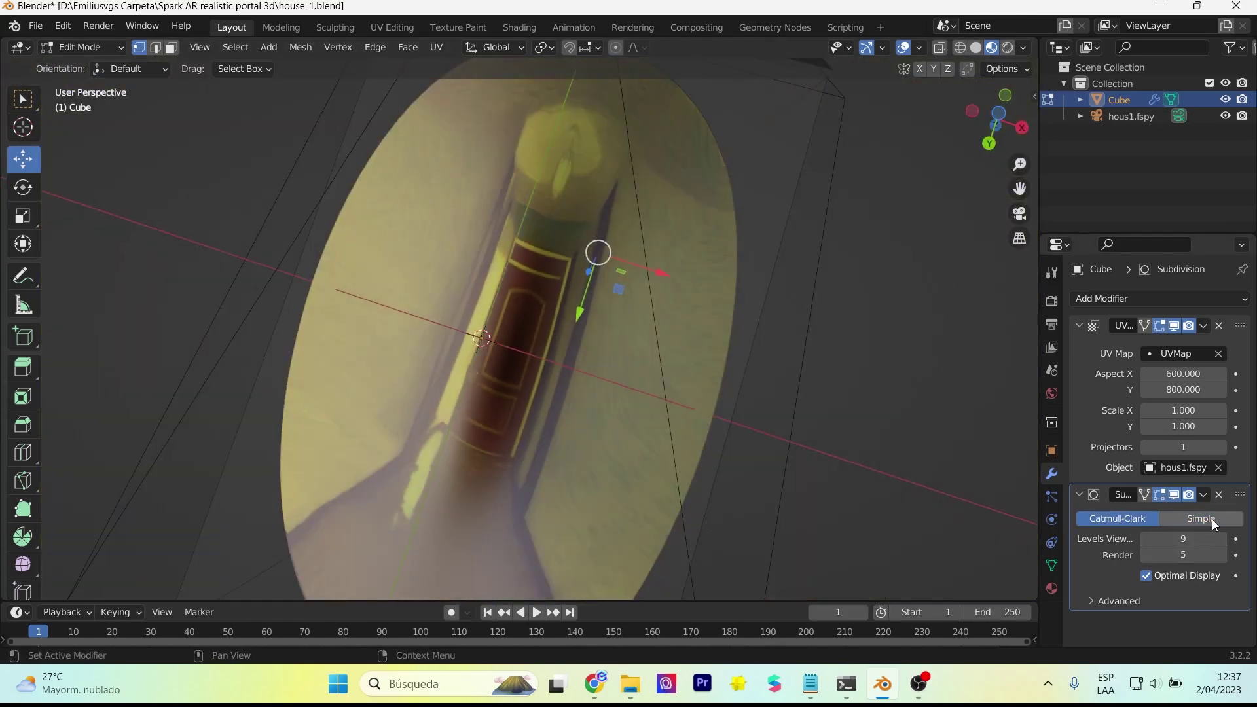
click(1201, 518)
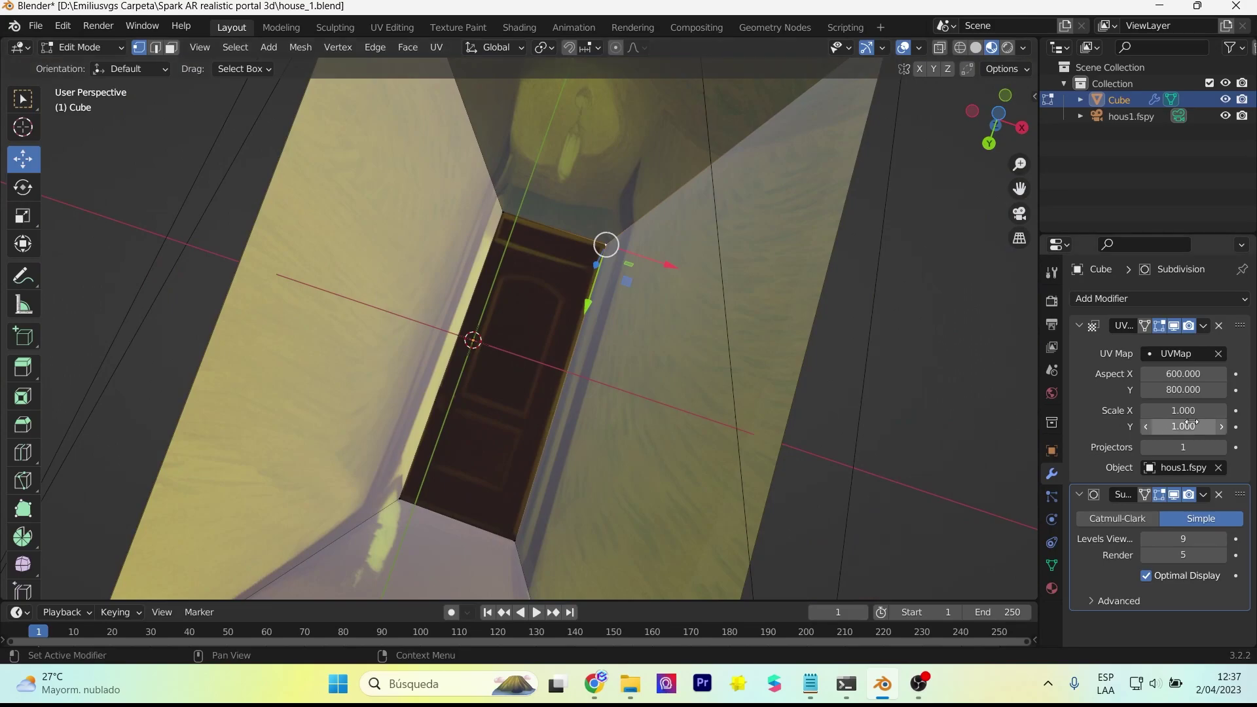
middle_drag(969, 422, 733, 351)
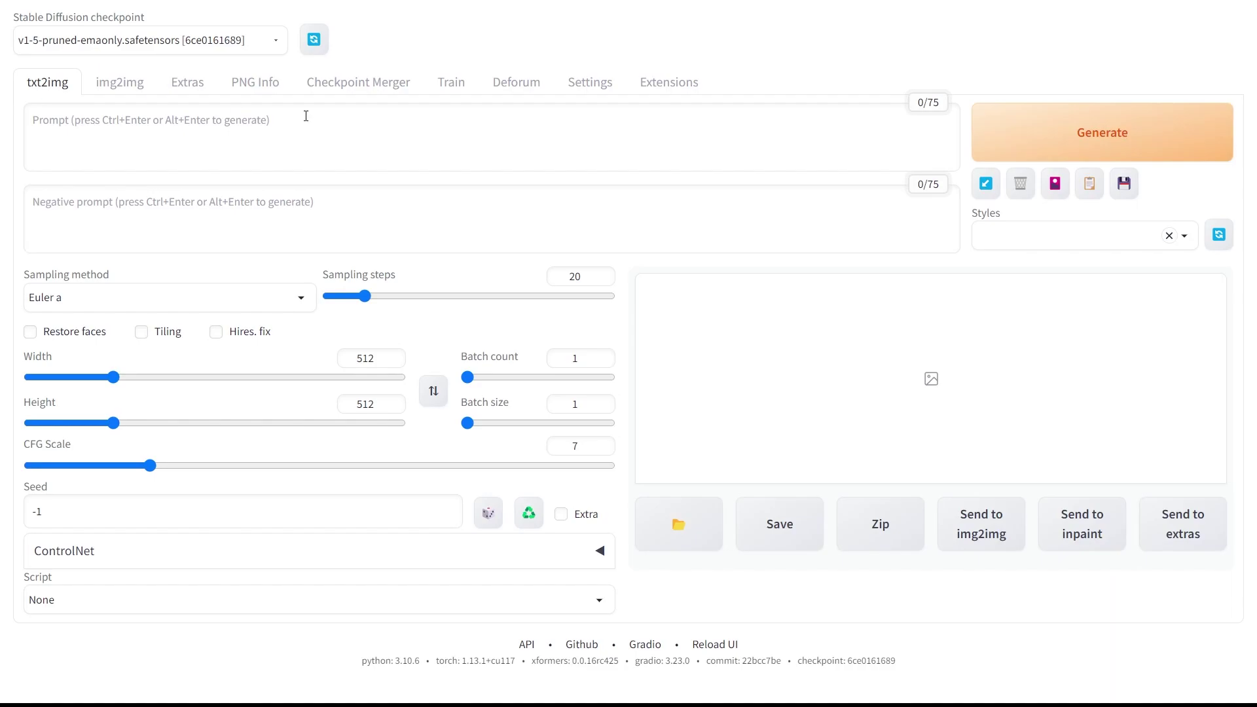
Step: Expand ControlNet, drop in the hallway photo and enable Low VRAM
click(548, 556)
scroll(548, 556, down, 4)
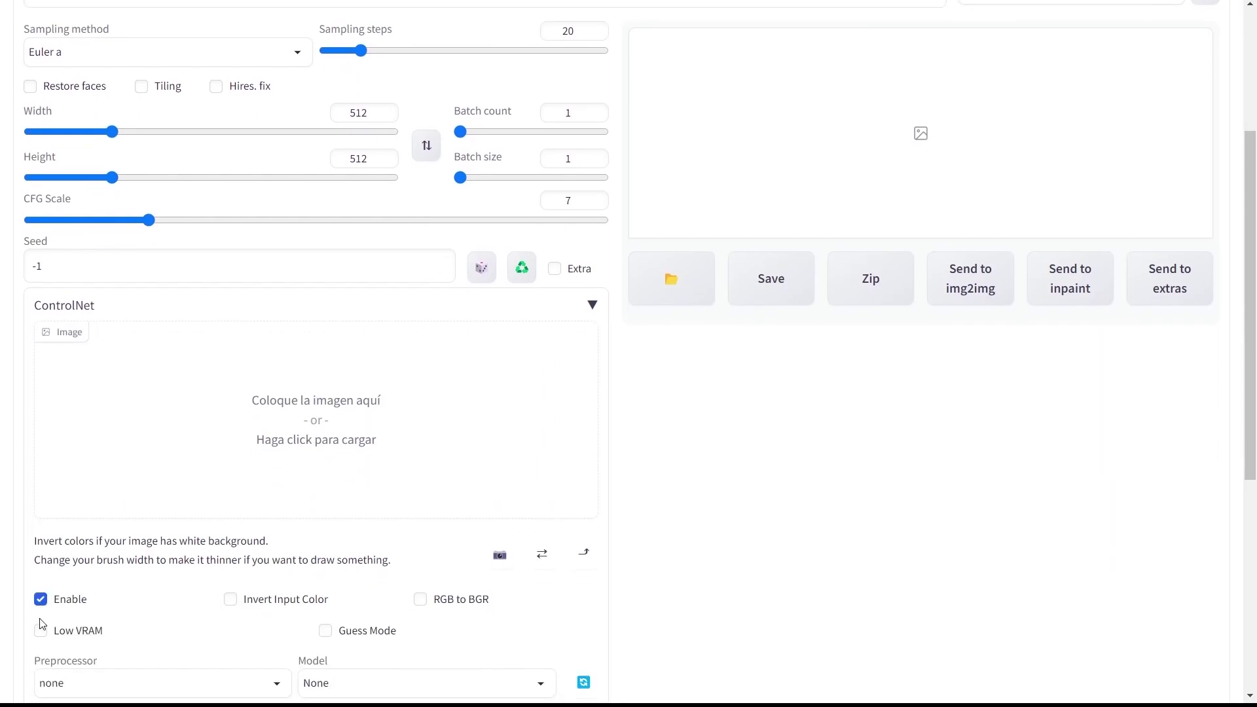
drag(323, 373, 458, 379)
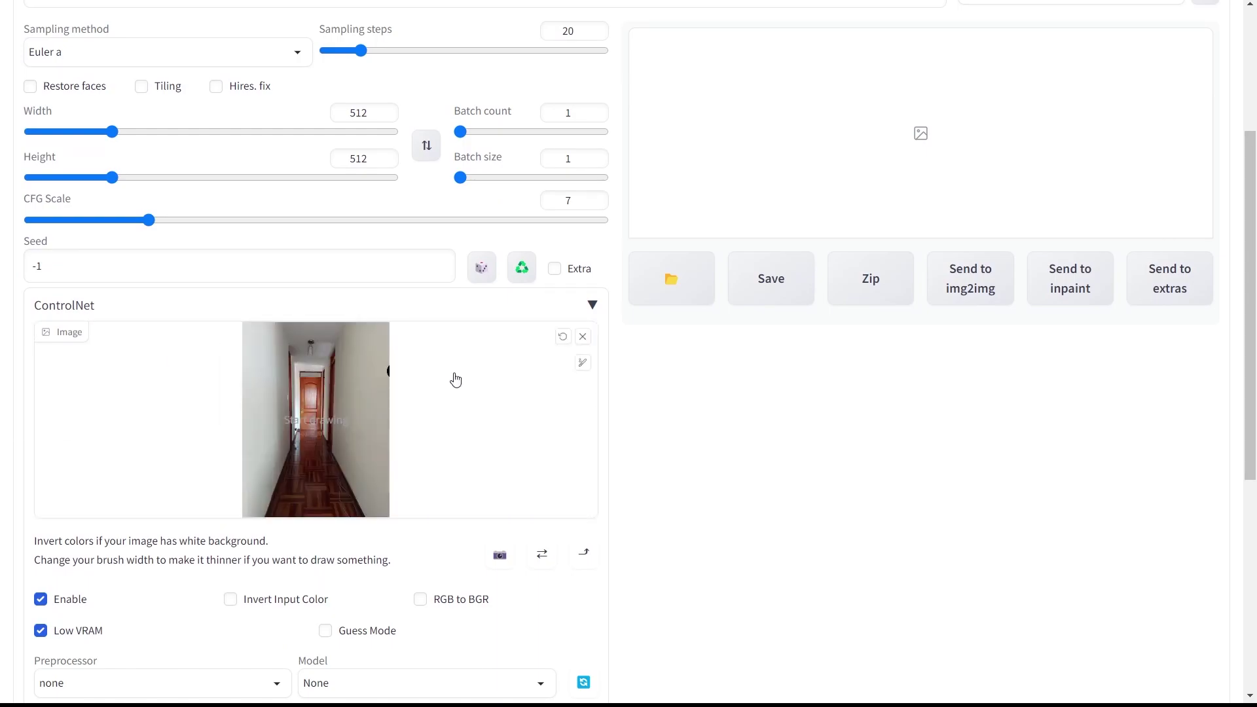
scroll(471, 393, down, 3)
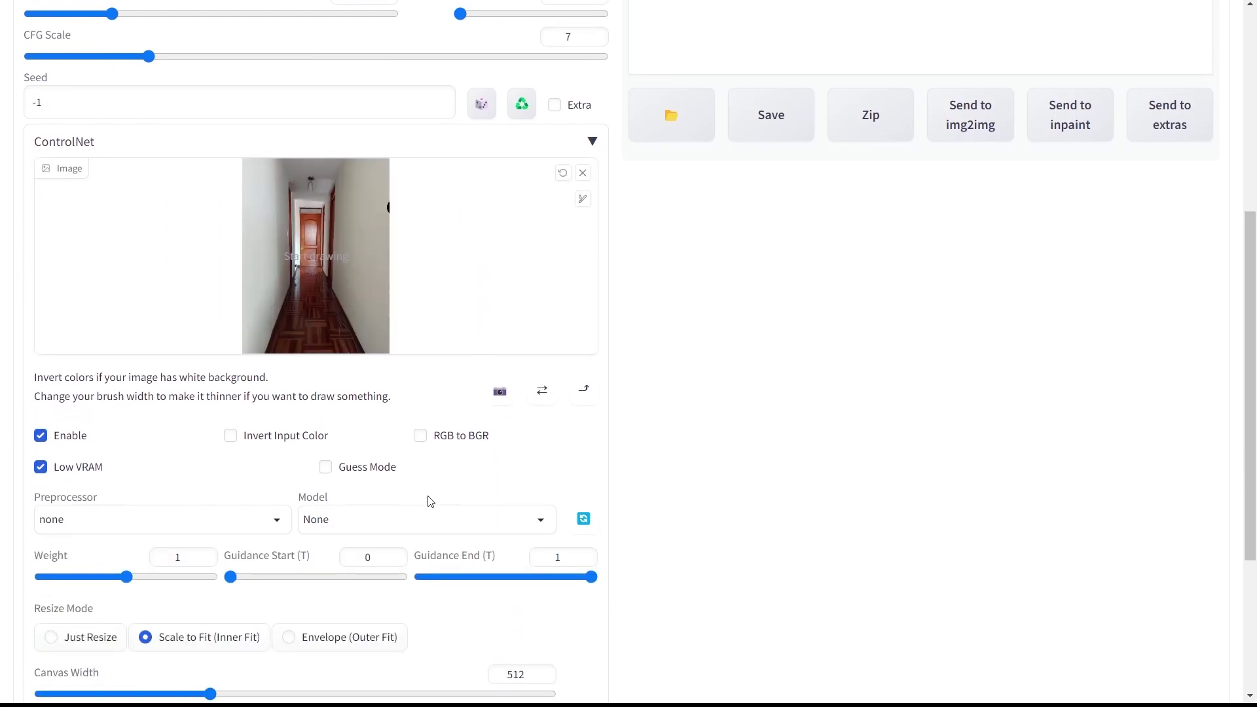
Step: Set the ControlNet preprocessor to canny and the model to control_sd15_canny
click(176, 517)
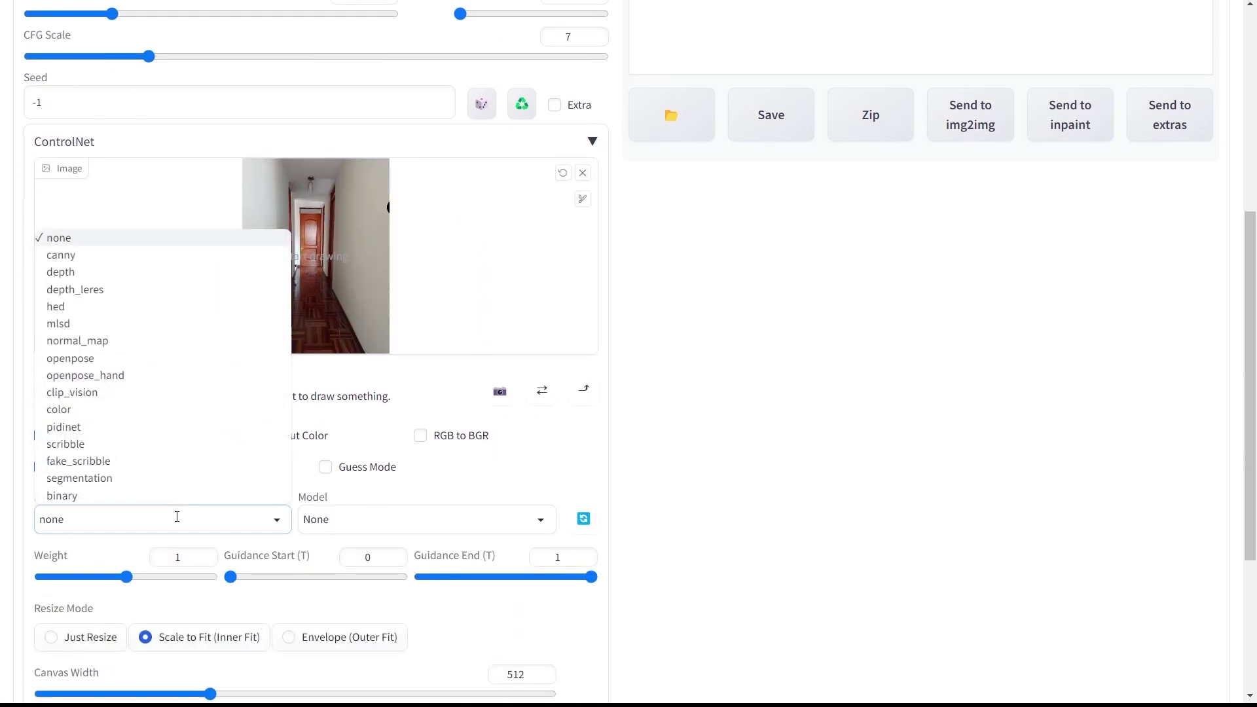
click(105, 257)
click(392, 521)
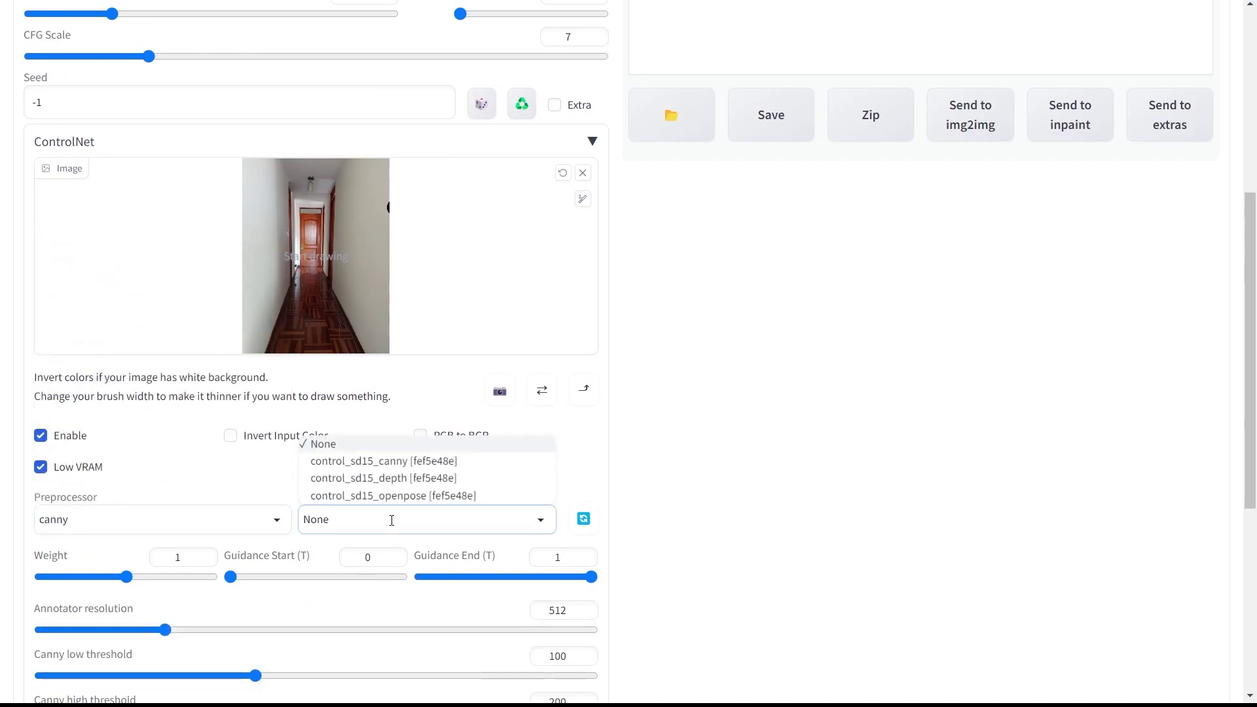
click(410, 463)
scroll(581, 534, up, 6)
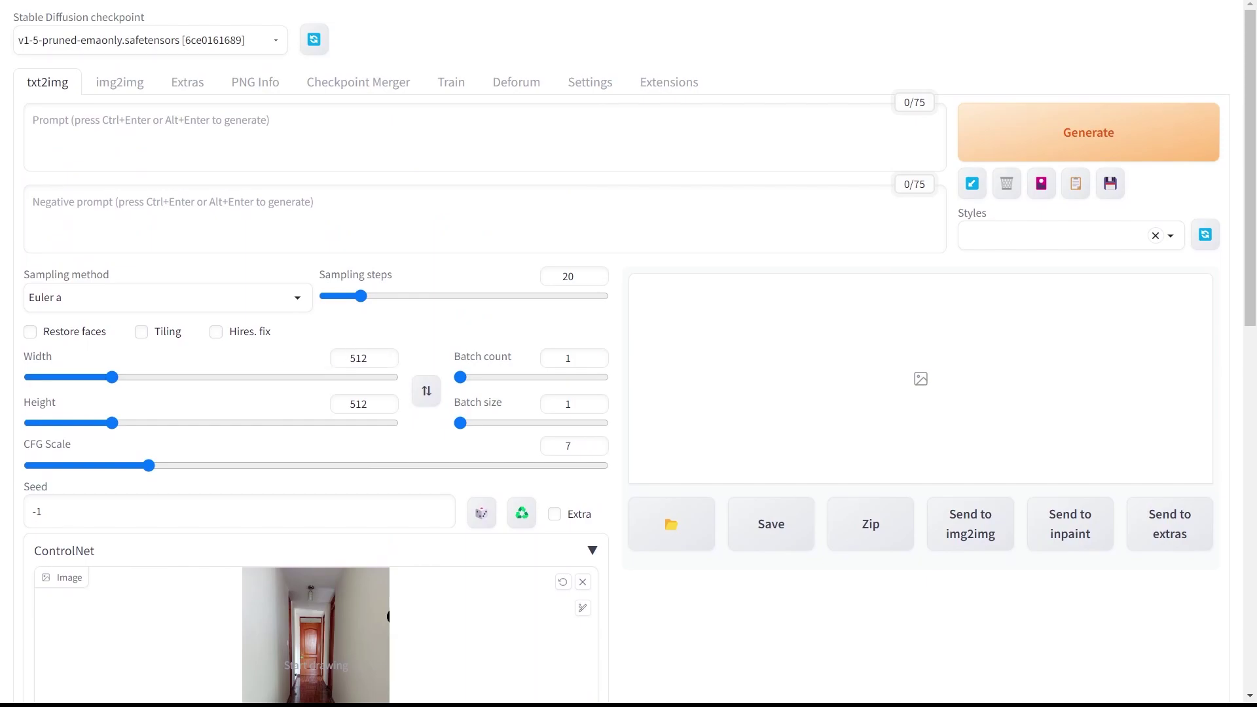
Step: Set size to 600×800 and generate from the prompt 'van gogh image'
double_click(371, 357)
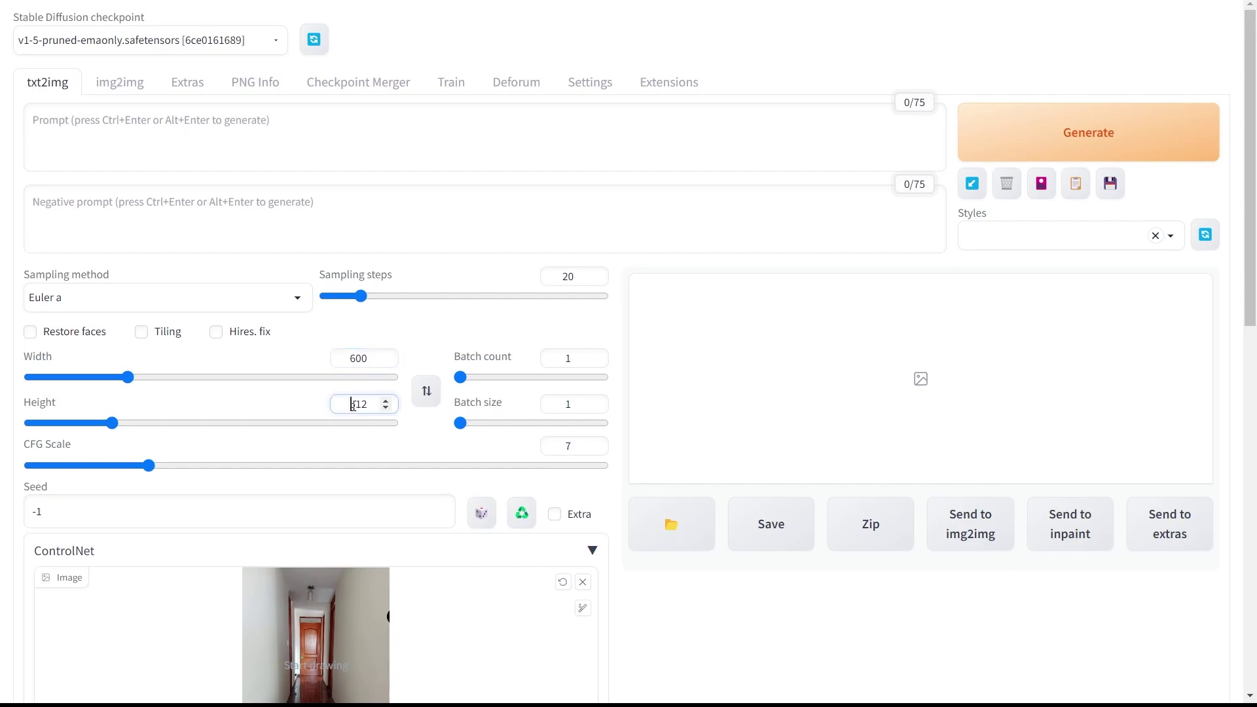
text(800)
click(256, 125)
text(van gogh image)
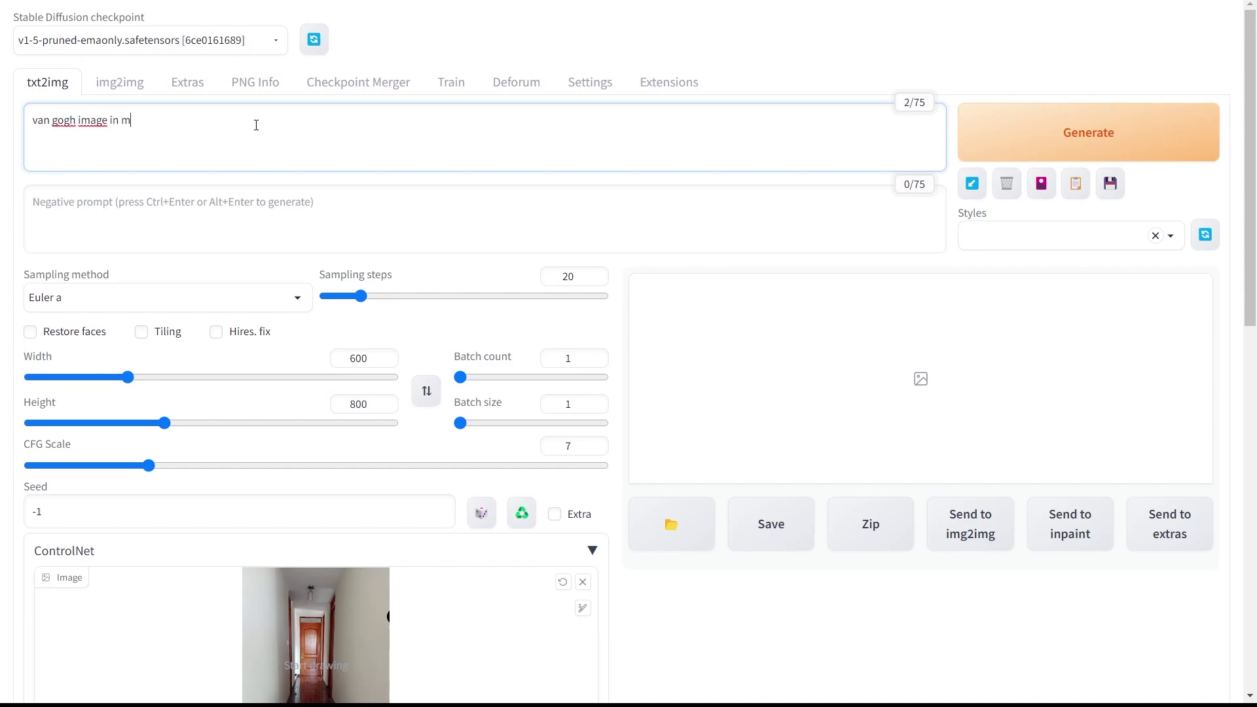
key(ctrl+Return)
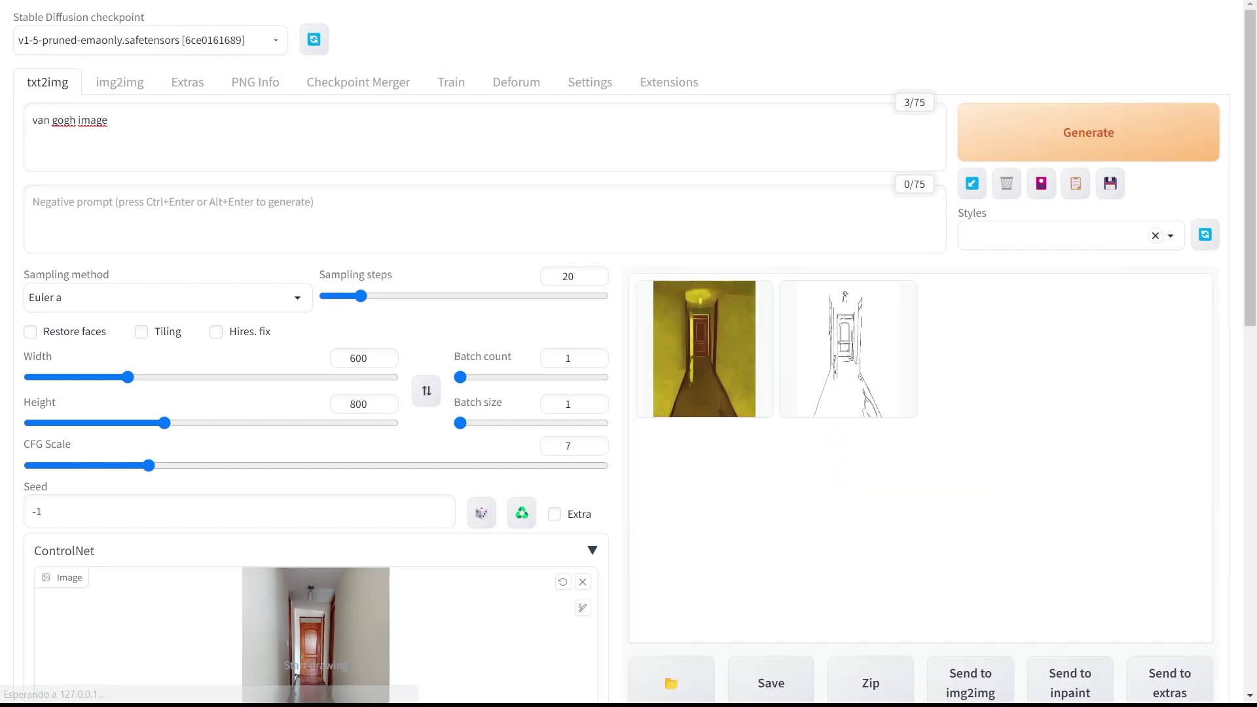
Step: Preview the Van Gogh result, then regenerate with the prompt 'van gogh starry nigh image'
click(687, 337)
click(873, 390)
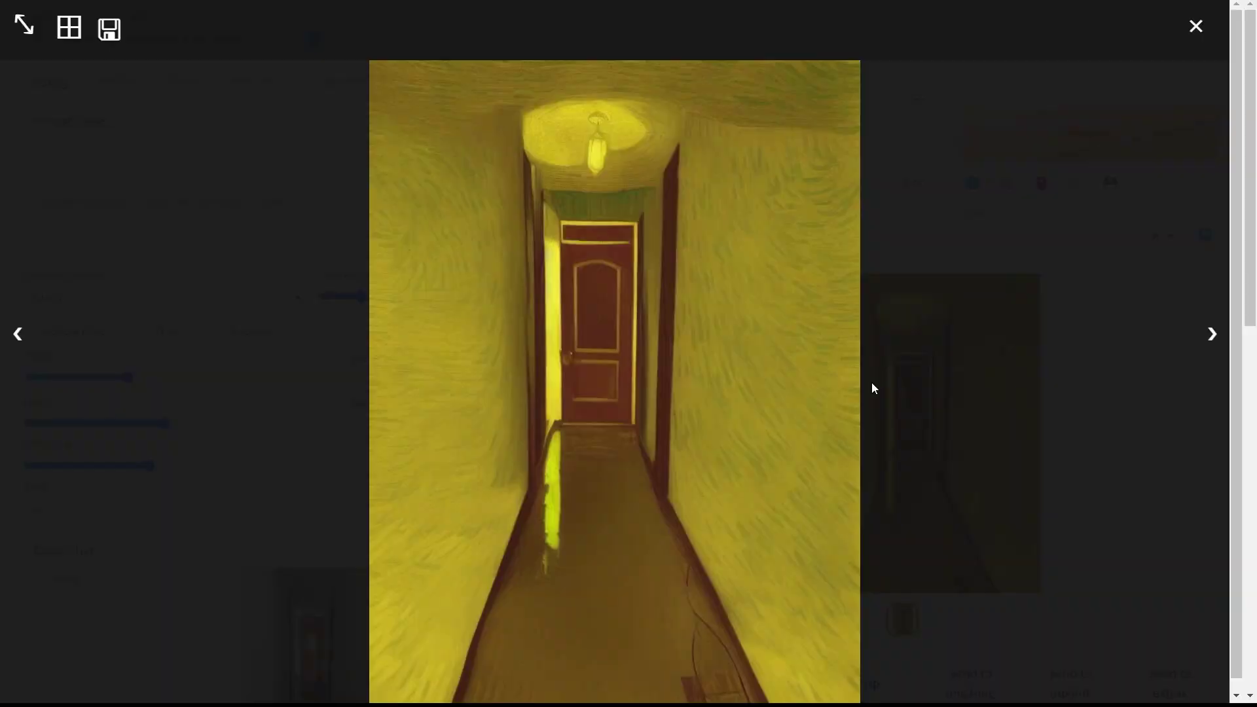
click(952, 329)
click(69, 127)
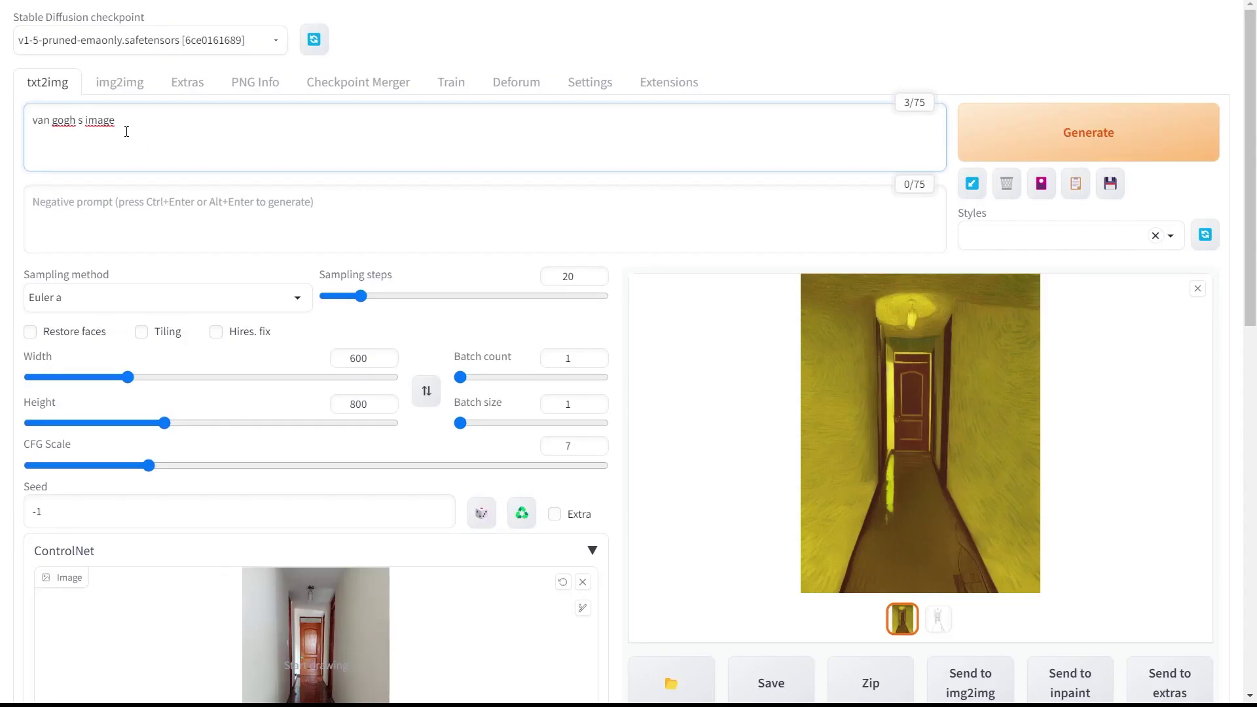
text(tarry nigh)
key(ctrl+Return)
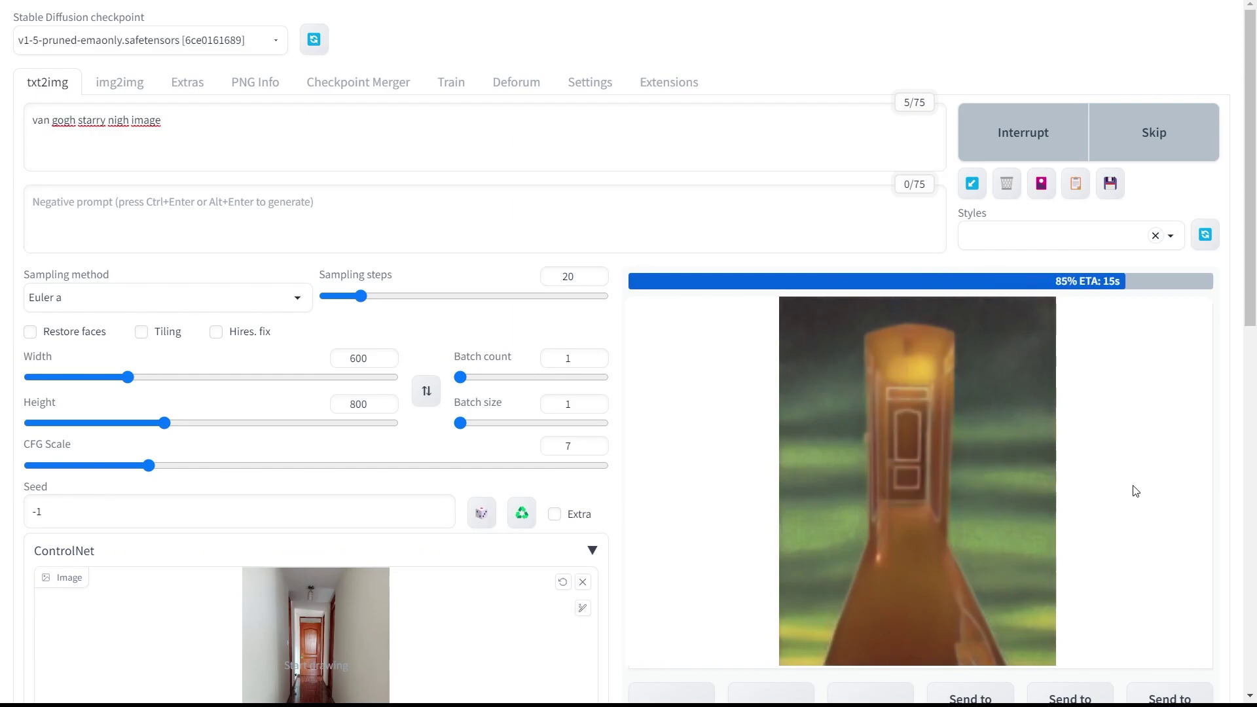
Step: Inspect the starry-night image full screen, then orbit around the Blender hallway box
click(1011, 450)
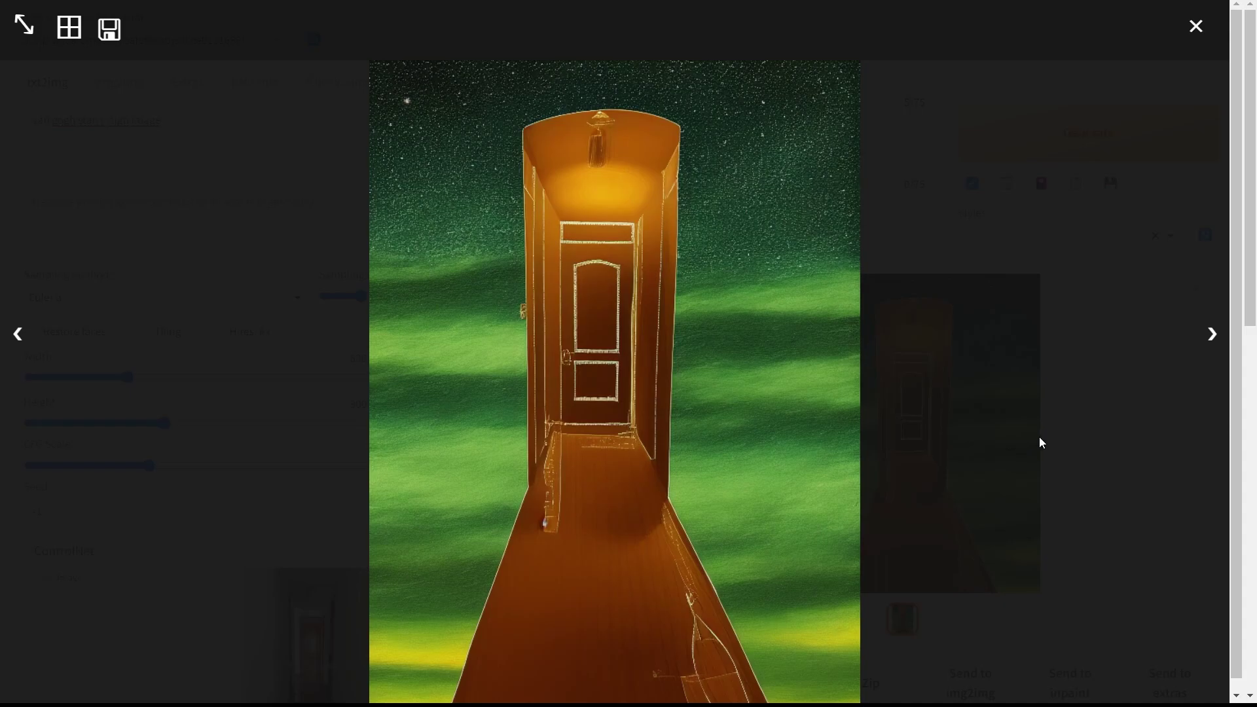
click(1146, 437)
scroll(478, 471, down, 3)
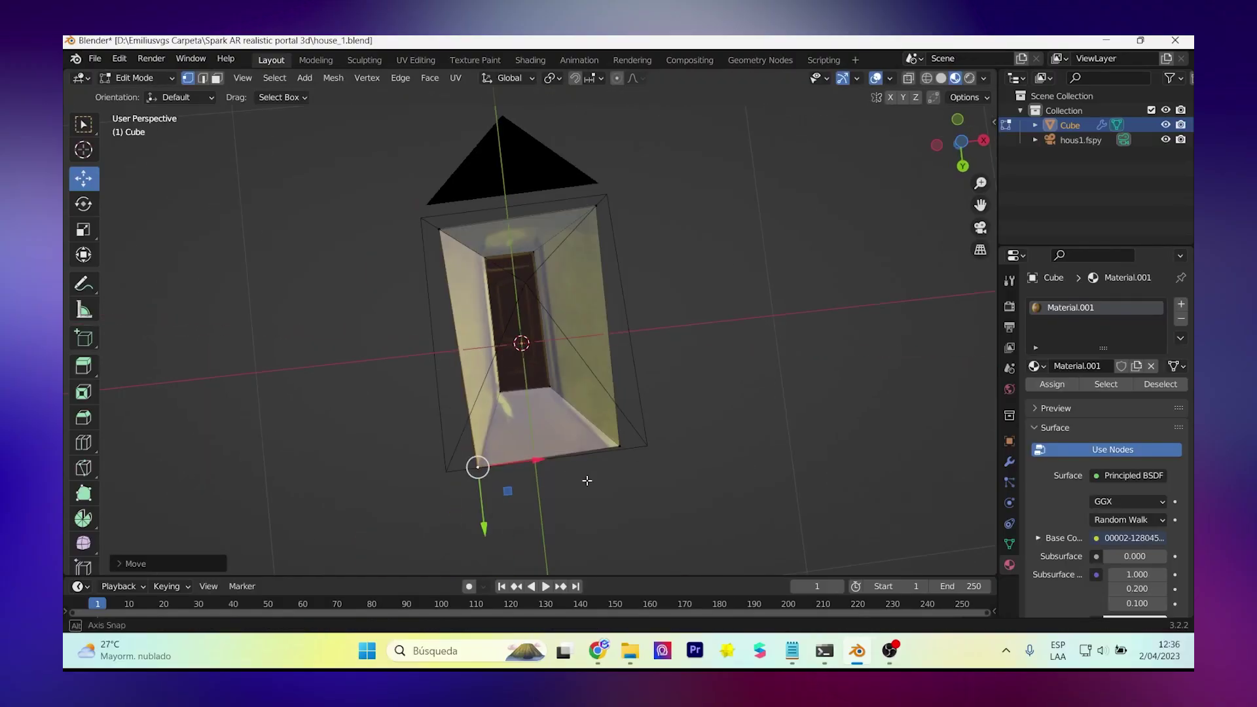
mouse_move(435, 532)
middle_down()
mouse_move(585, 505)
mouse_move(496, 522)
middle_up()
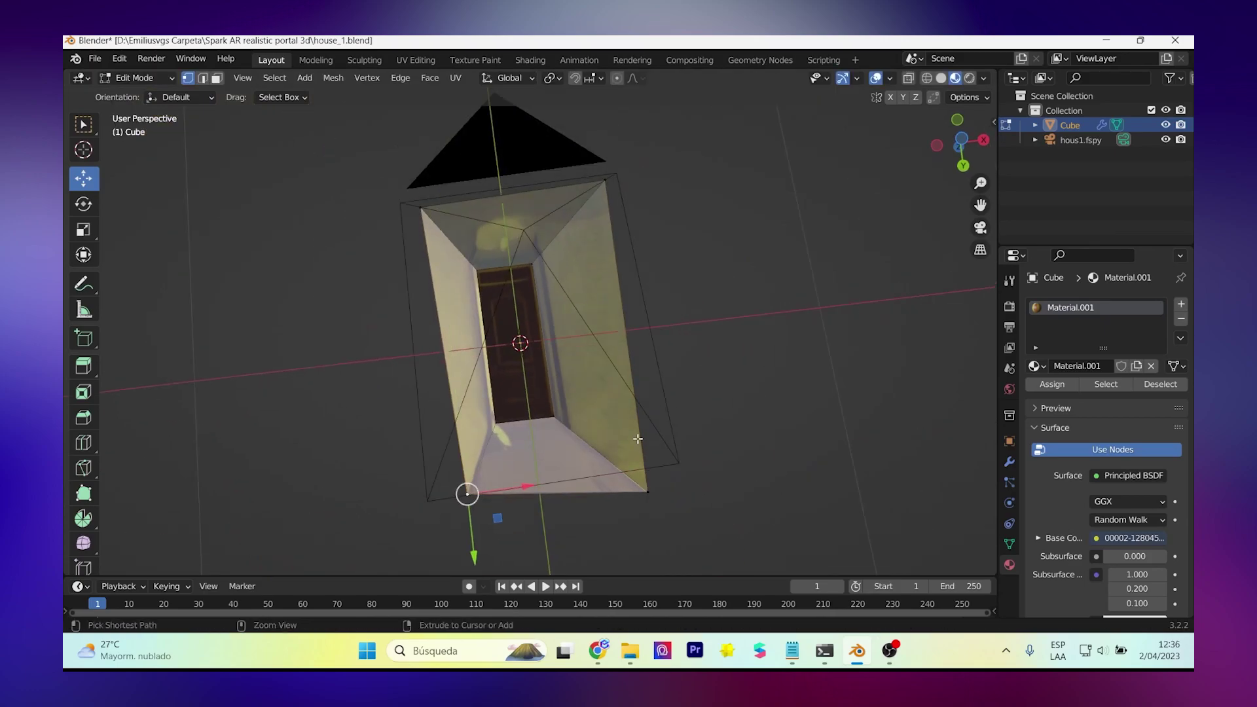
Step: Cancel an accidental vertex move and set the Subdivision viewport level to 6
middle_drag(496, 522, 545, 401)
scroll(545, 400, up, 5)
scroll(533, 393, down, 2)
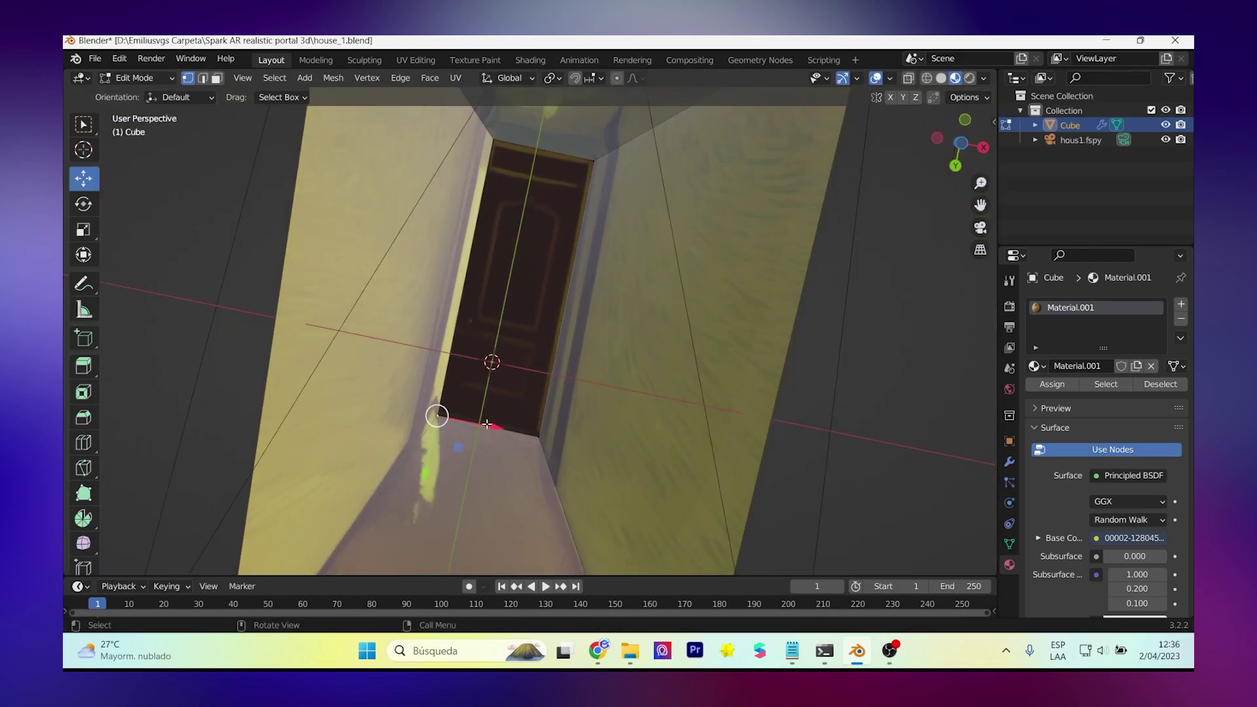
key(g)
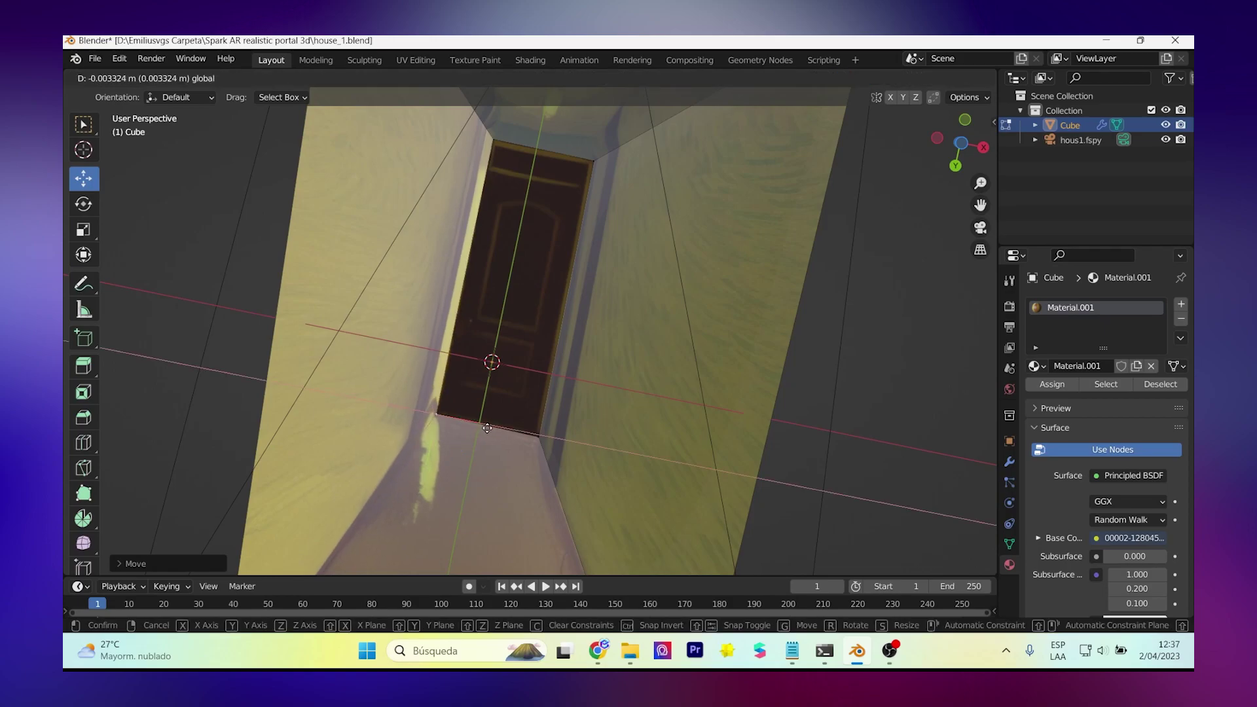
key(Escape)
click(1009, 461)
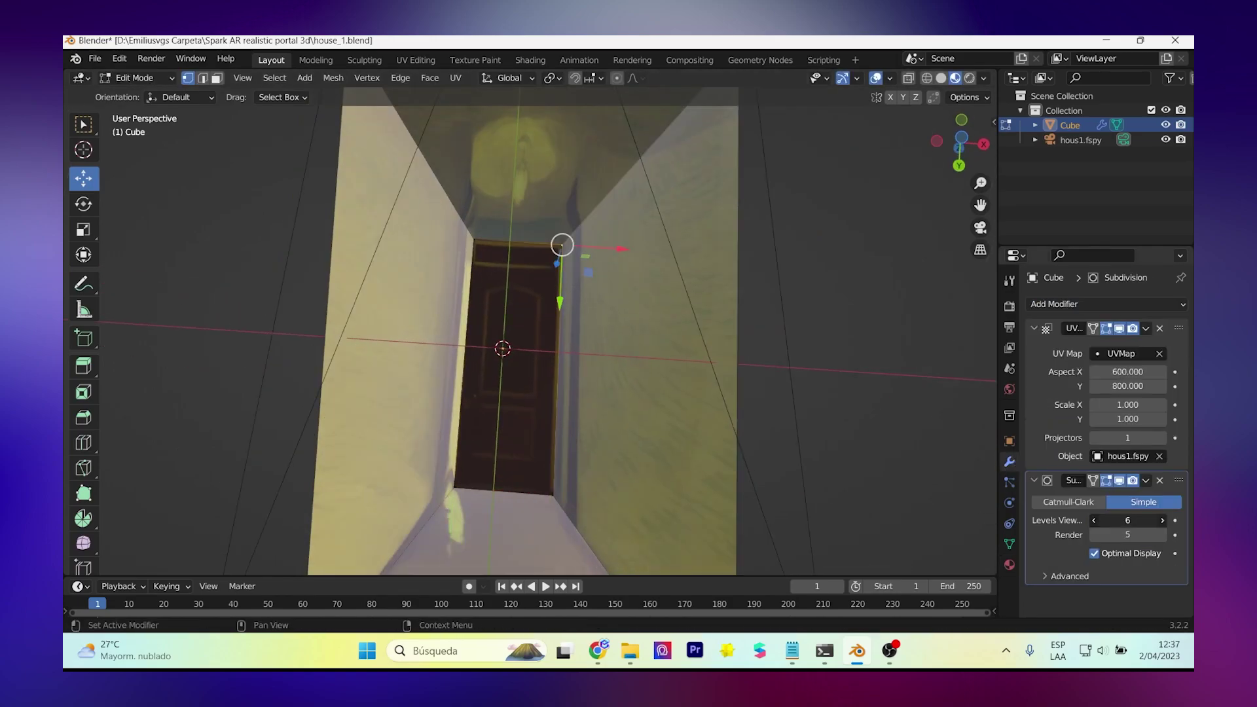
double_click(1145, 518)
key(Return)
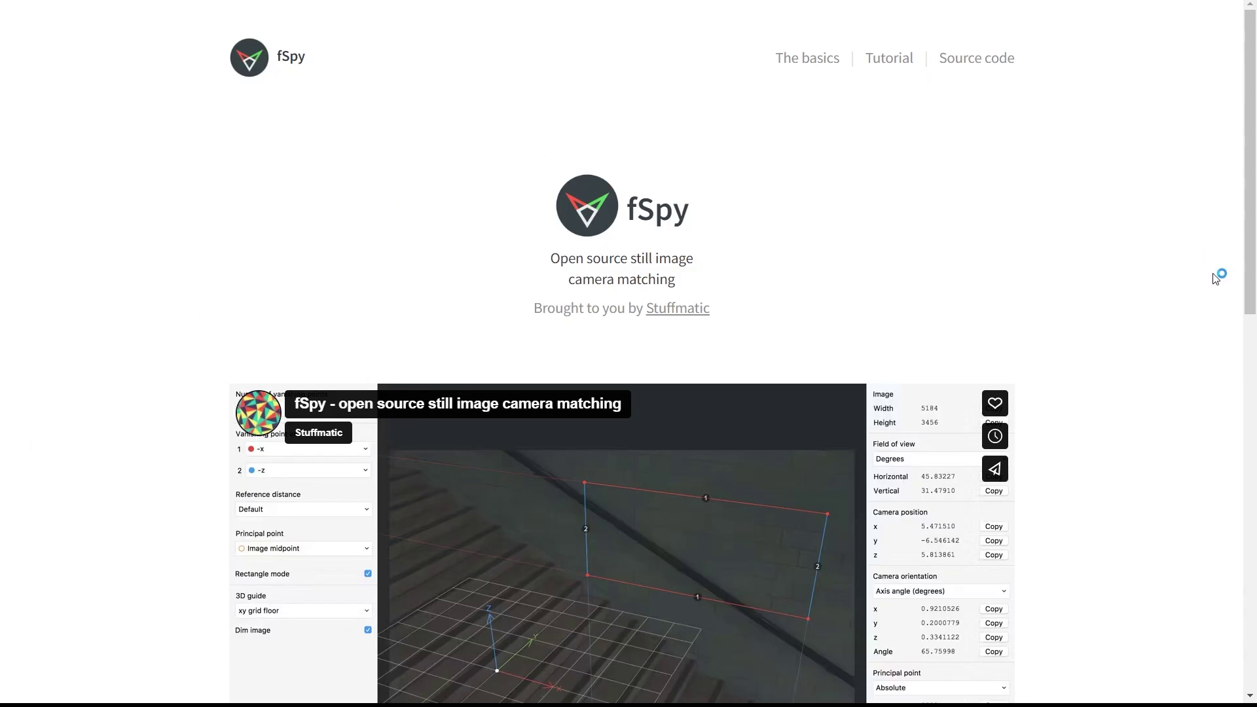
Step: Watch the fSpy demo video and download the fSpy Windows installer
scroll(1187, 336, down, 4)
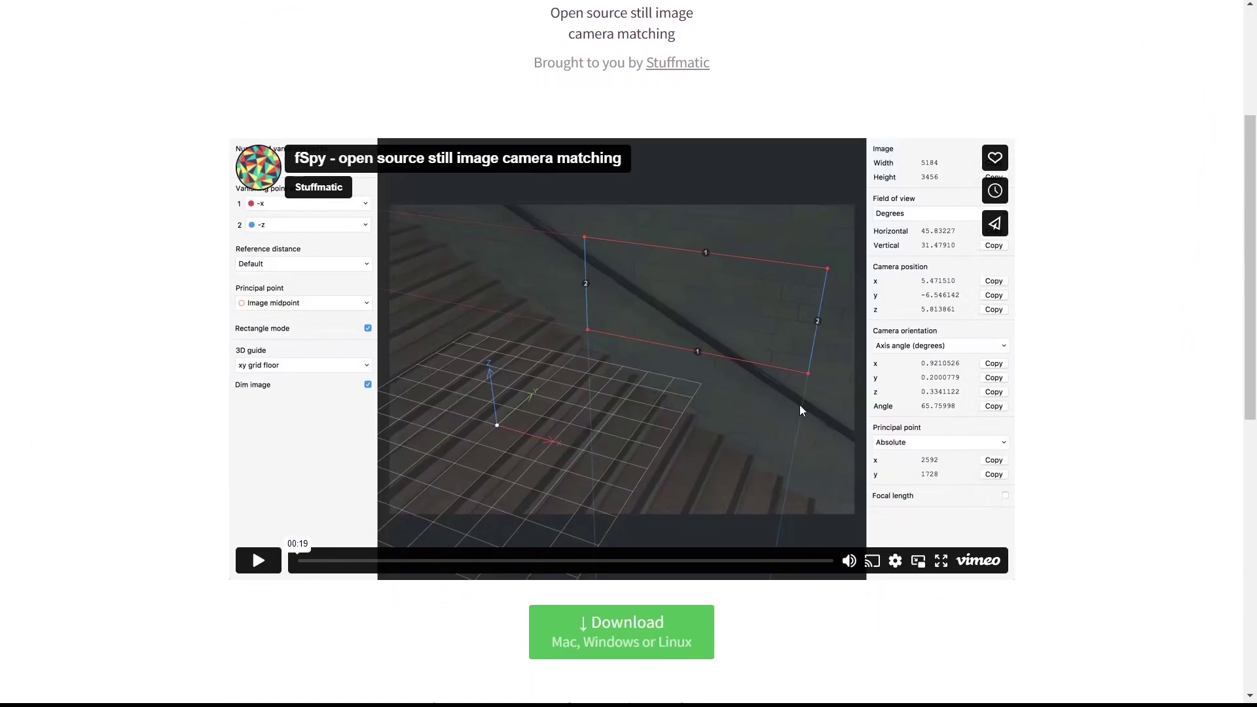
click(258, 560)
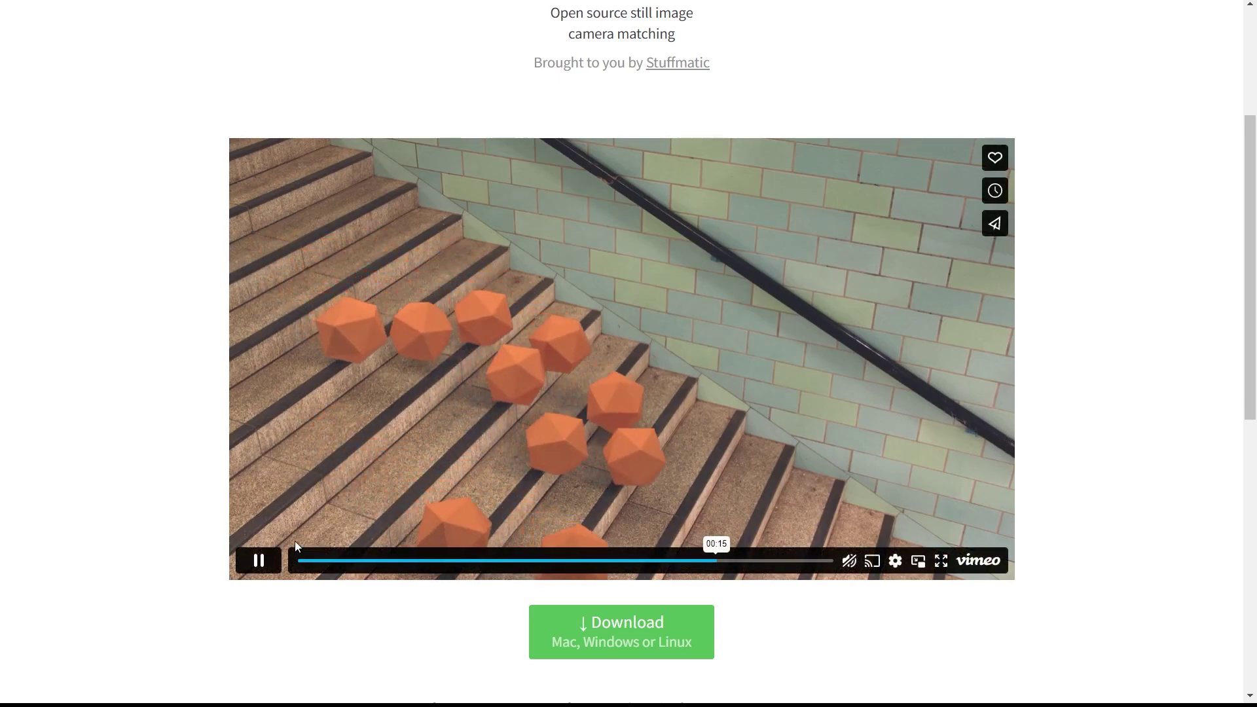
scroll(969, 424, down, 4)
scroll(980, 421, down, 4)
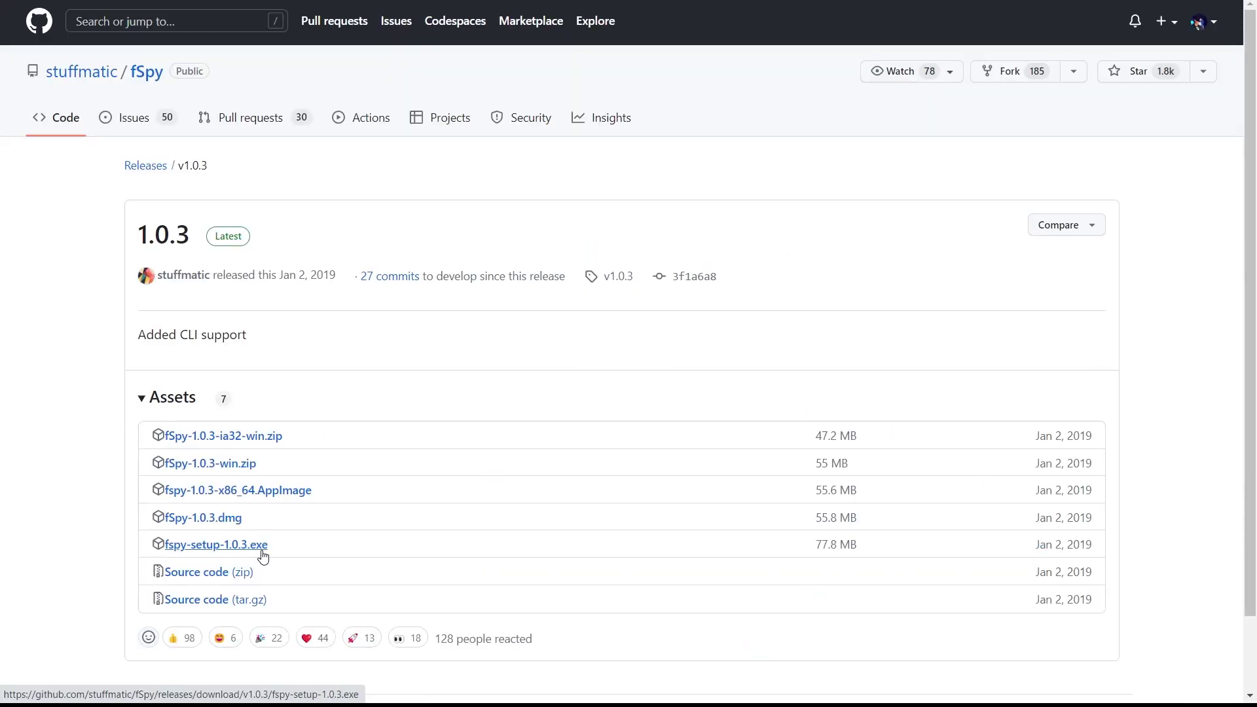
click(262, 556)
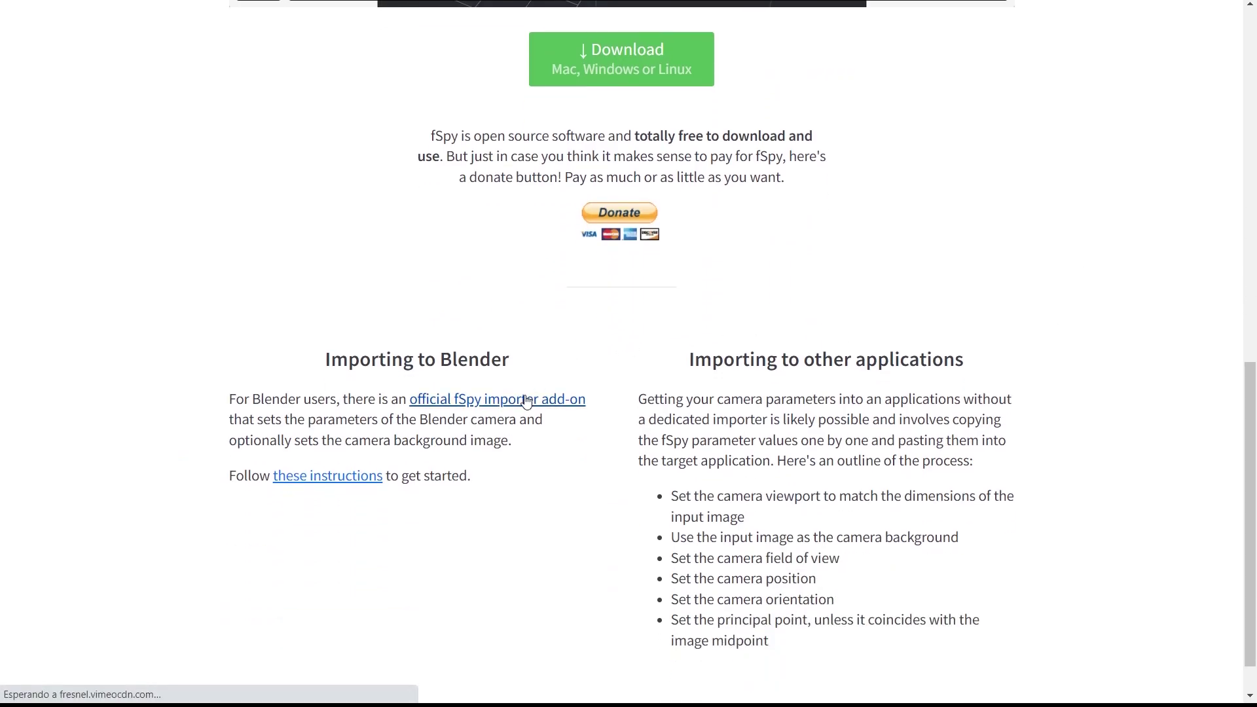
Step: From the fSpy-Blender releases page, download fSpy-Blender-1.0.3.zip
click(527, 400)
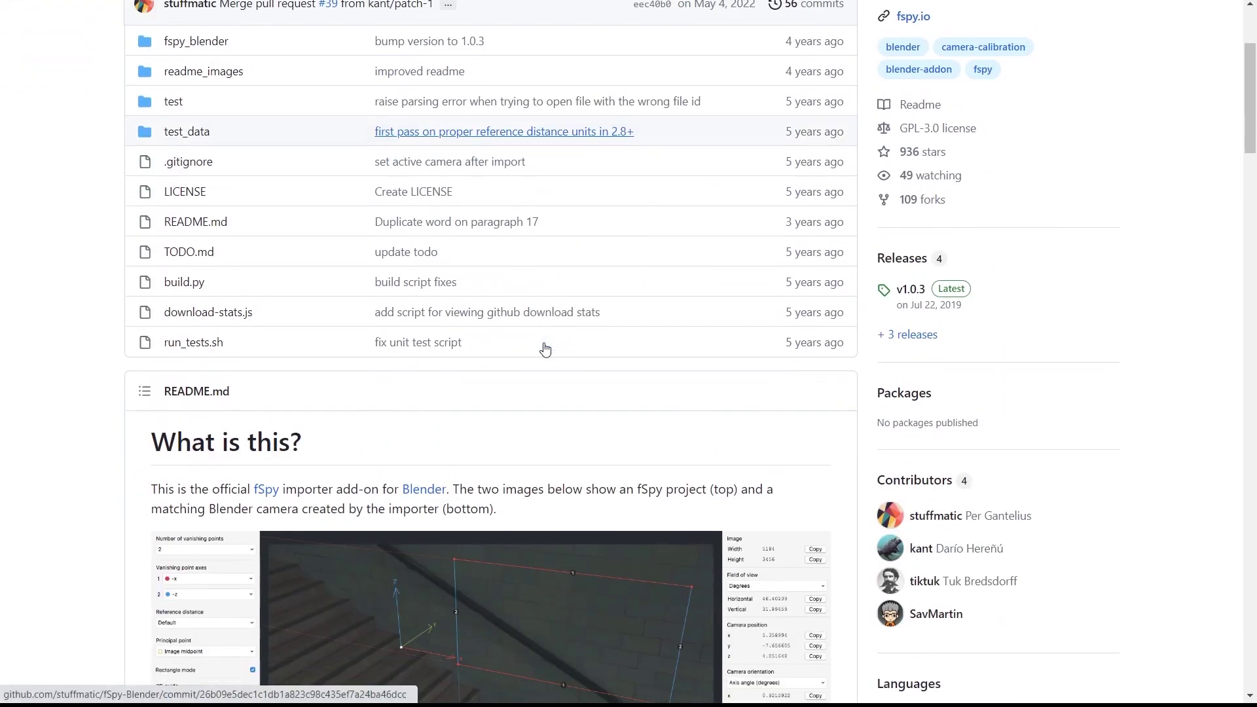
scroll(546, 349, down, 5)
scroll(545, 349, down, 5)
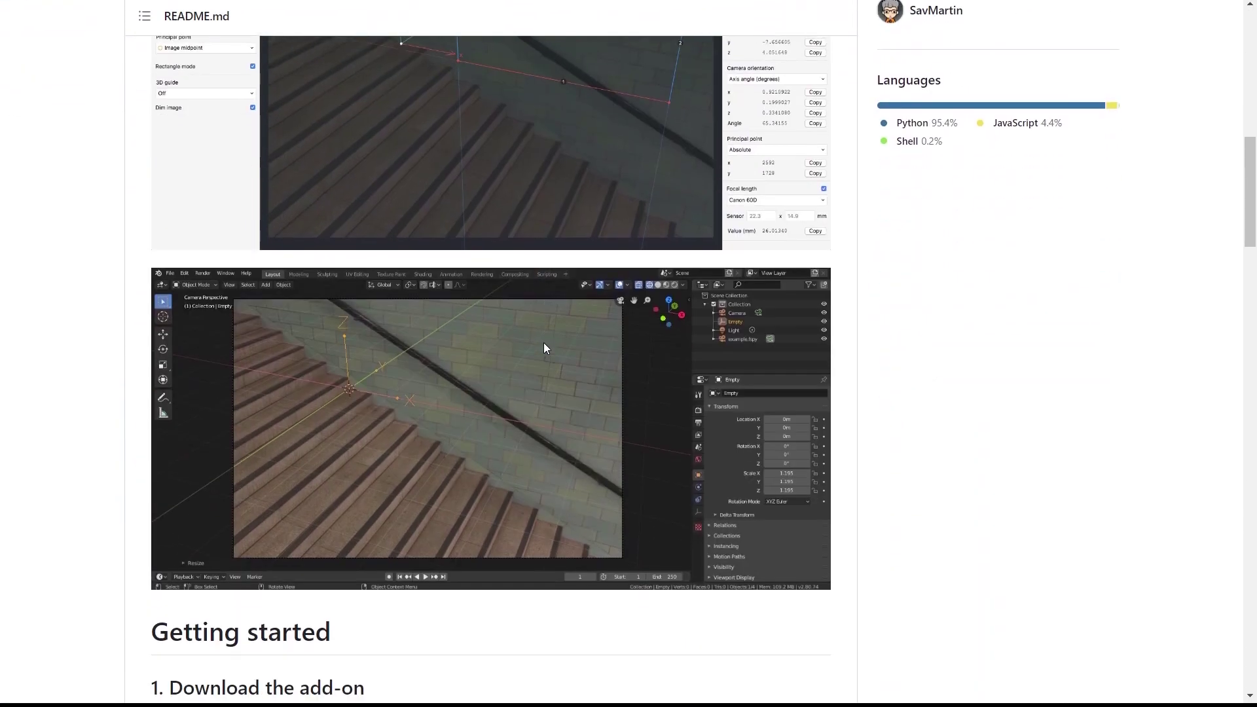
scroll(545, 349, up, 8)
scroll(547, 348, down, 10)
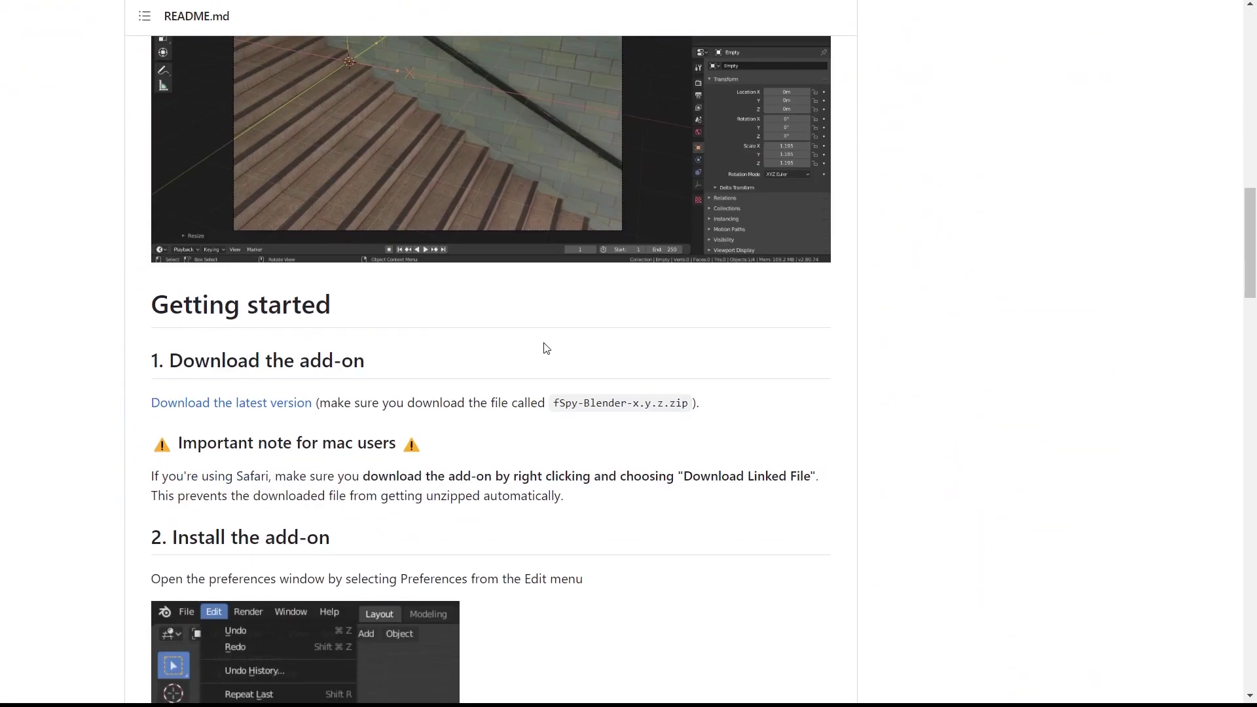
click(219, 402)
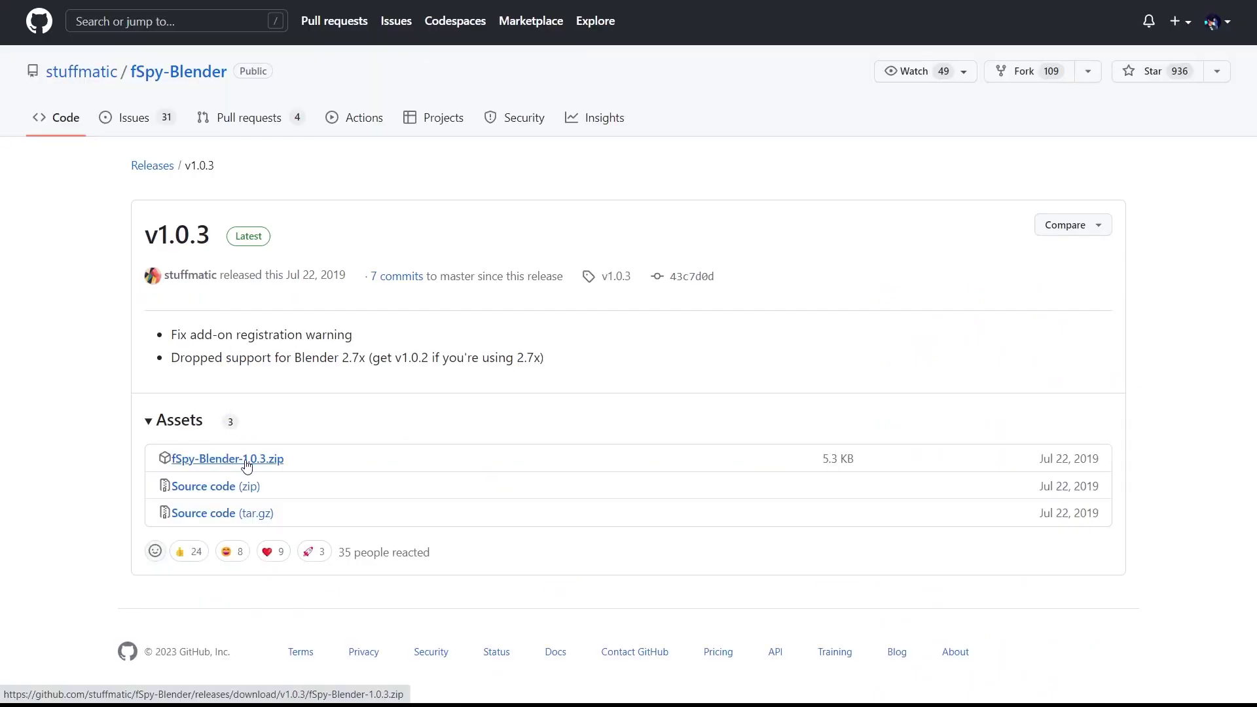
click(249, 465)
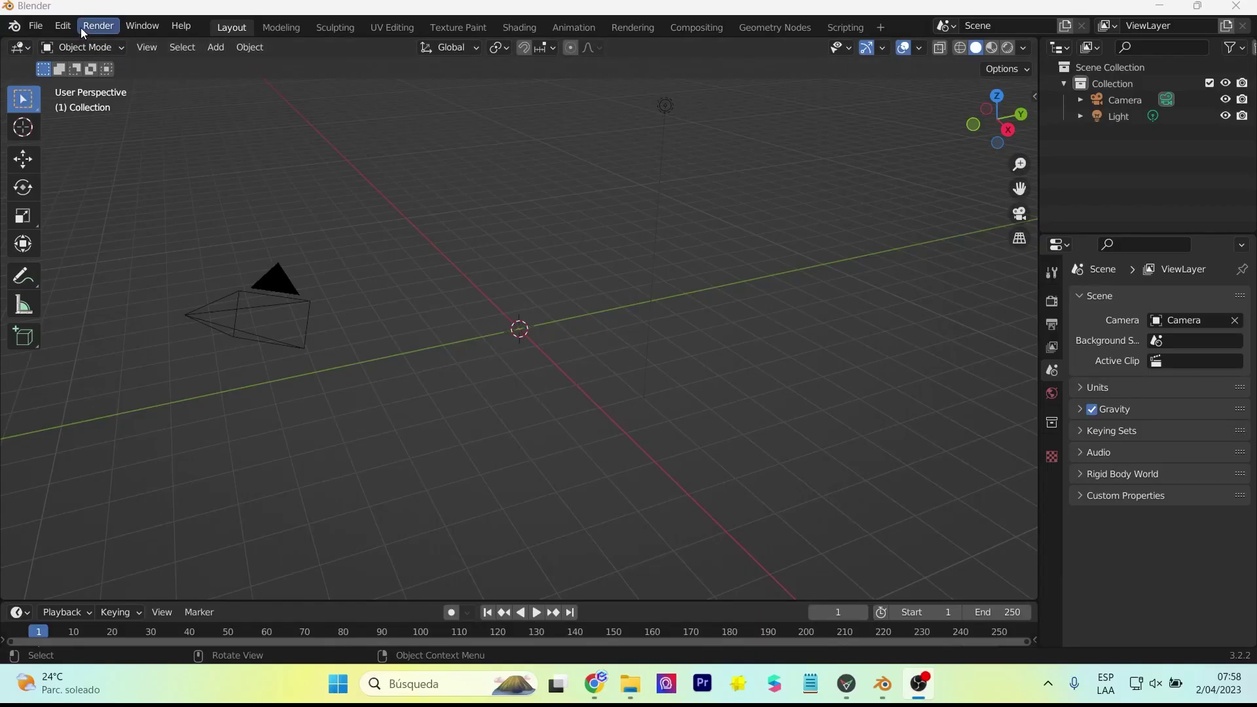
Step: Install fSpy-Blender-1.0.3.zip from the Add-ons section of Preferences
click(63, 27)
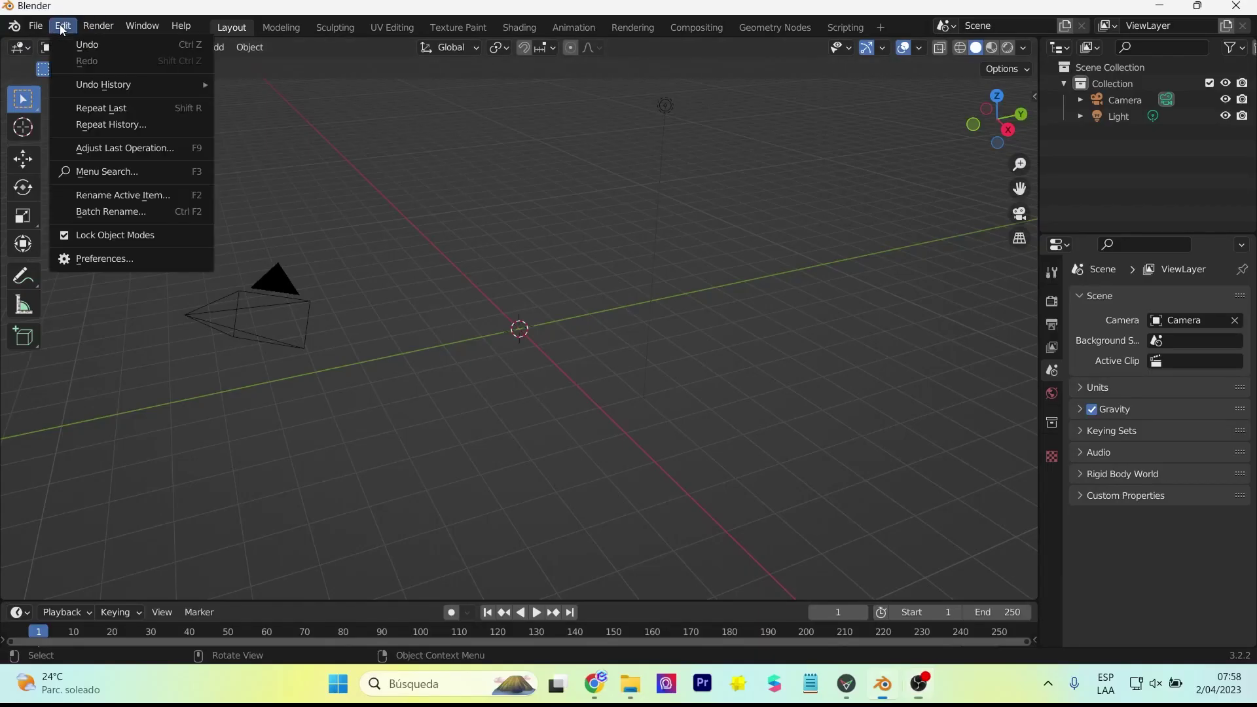
click(116, 263)
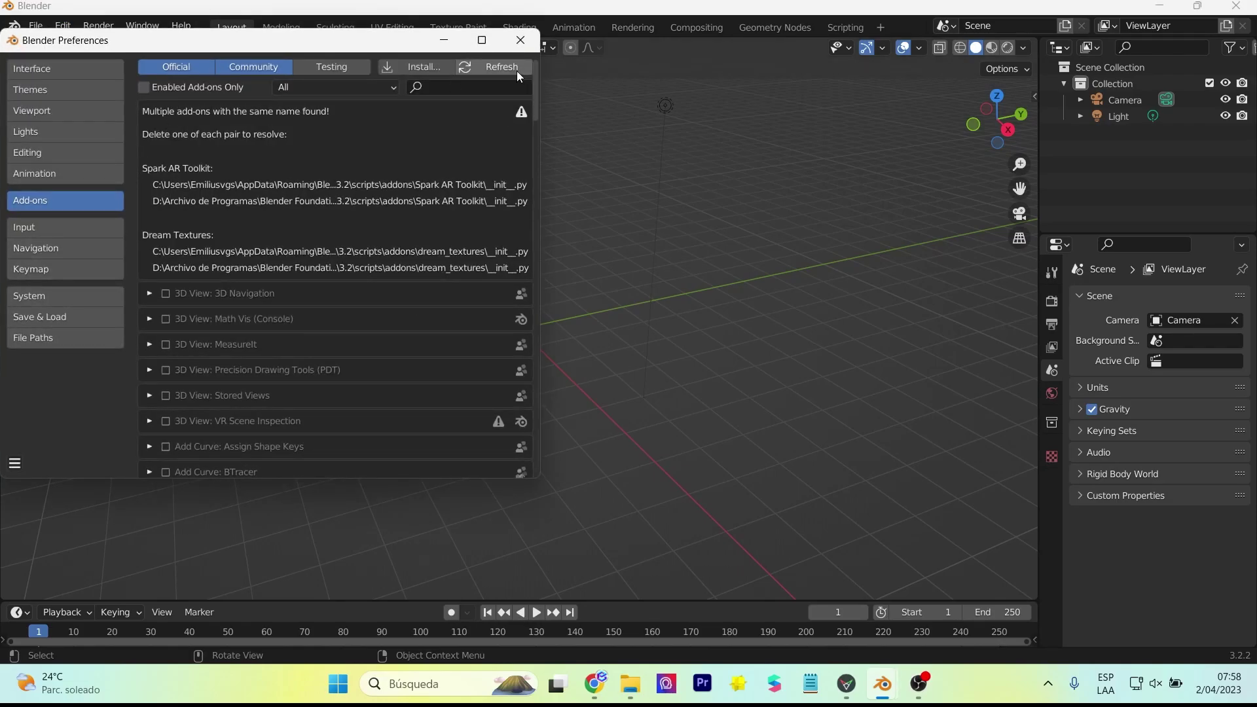
click(432, 66)
click(241, 86)
key(Return)
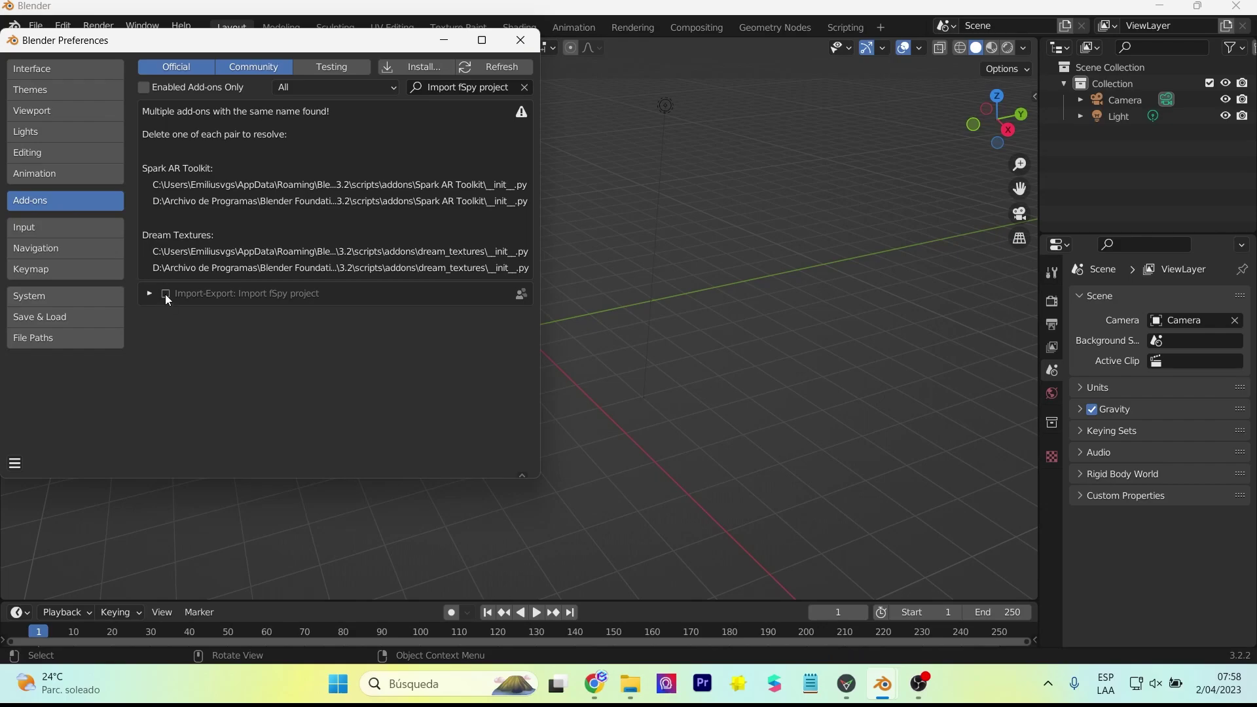
Step: Enable the Import fSpy project add-on and verify it under File > Import
click(166, 294)
click(150, 294)
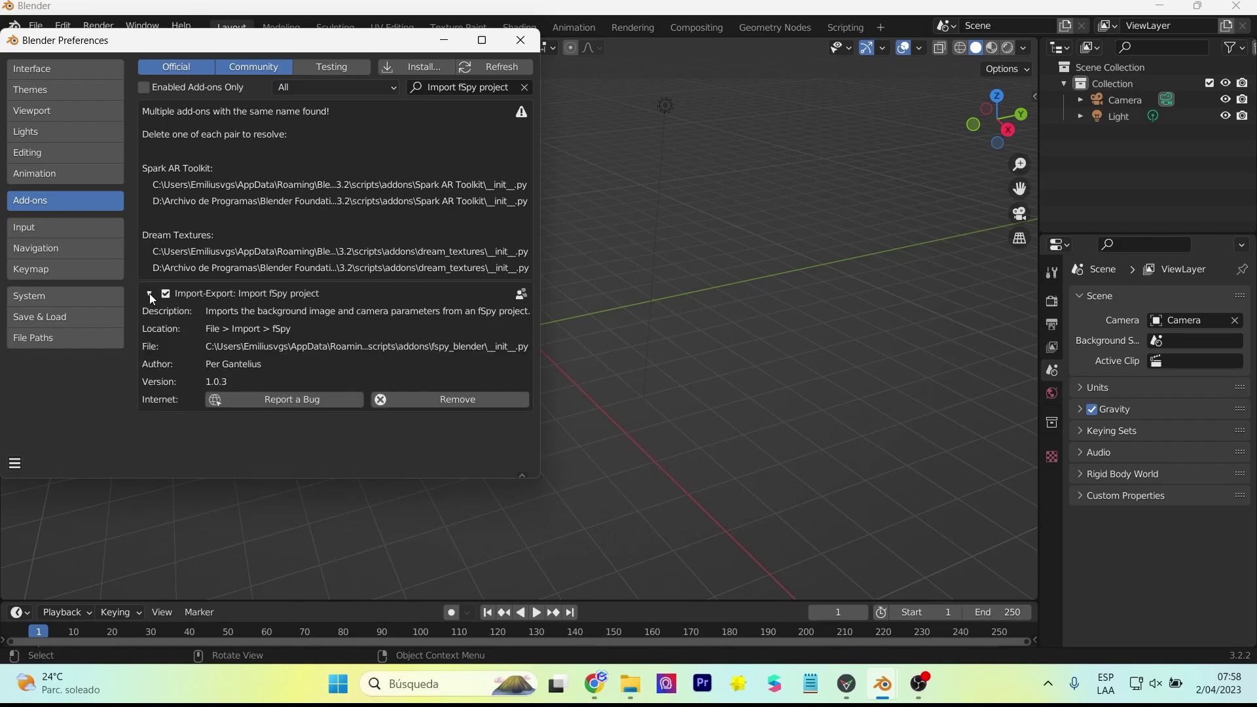
click(518, 45)
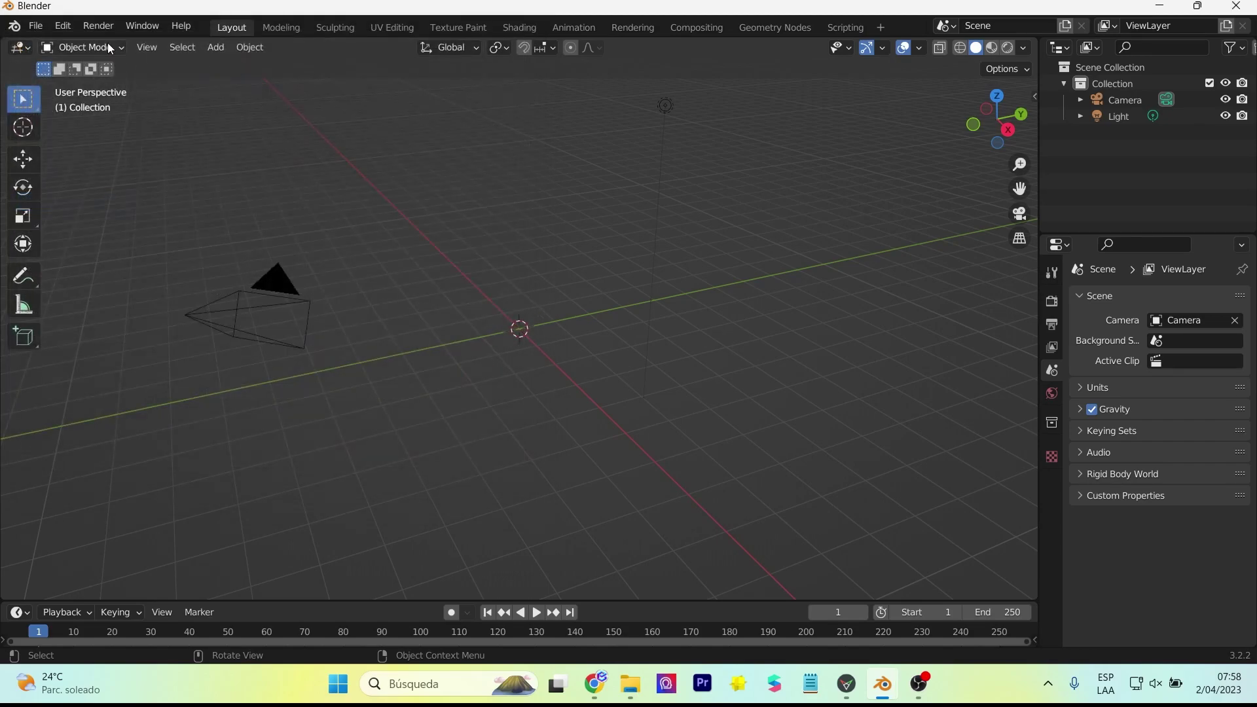
click(35, 26)
mouse_move(64, 246)
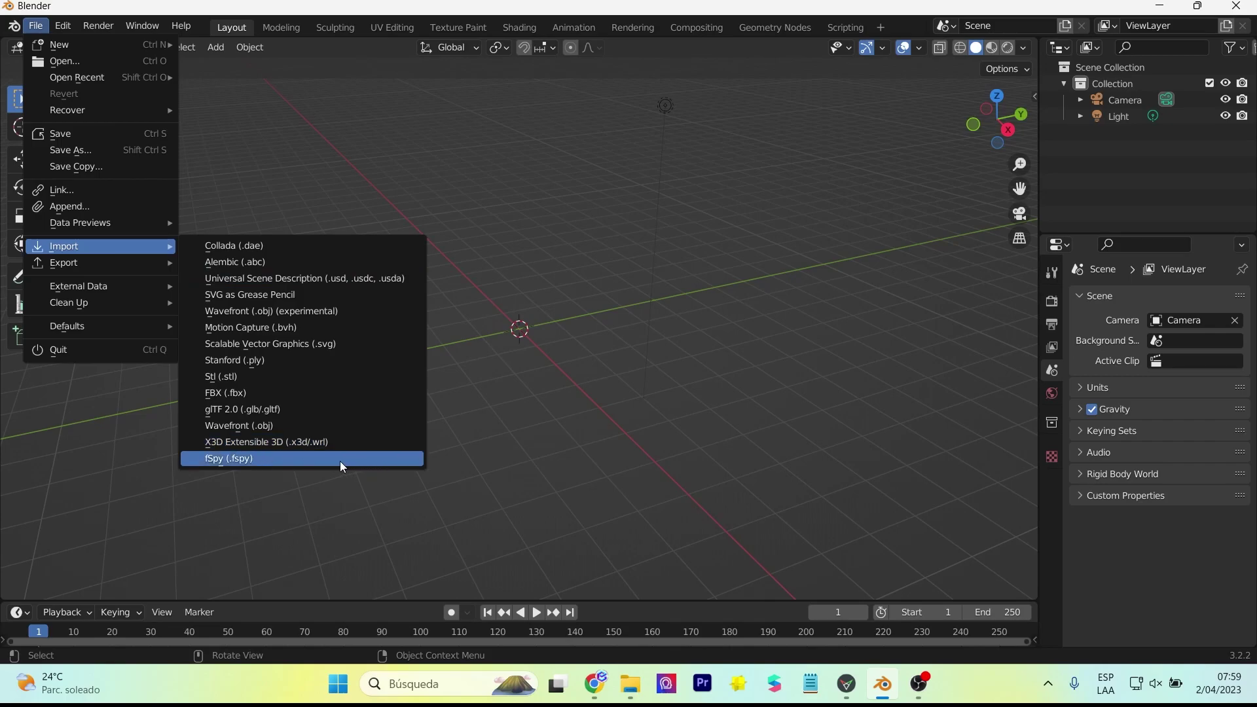
click(311, 458)
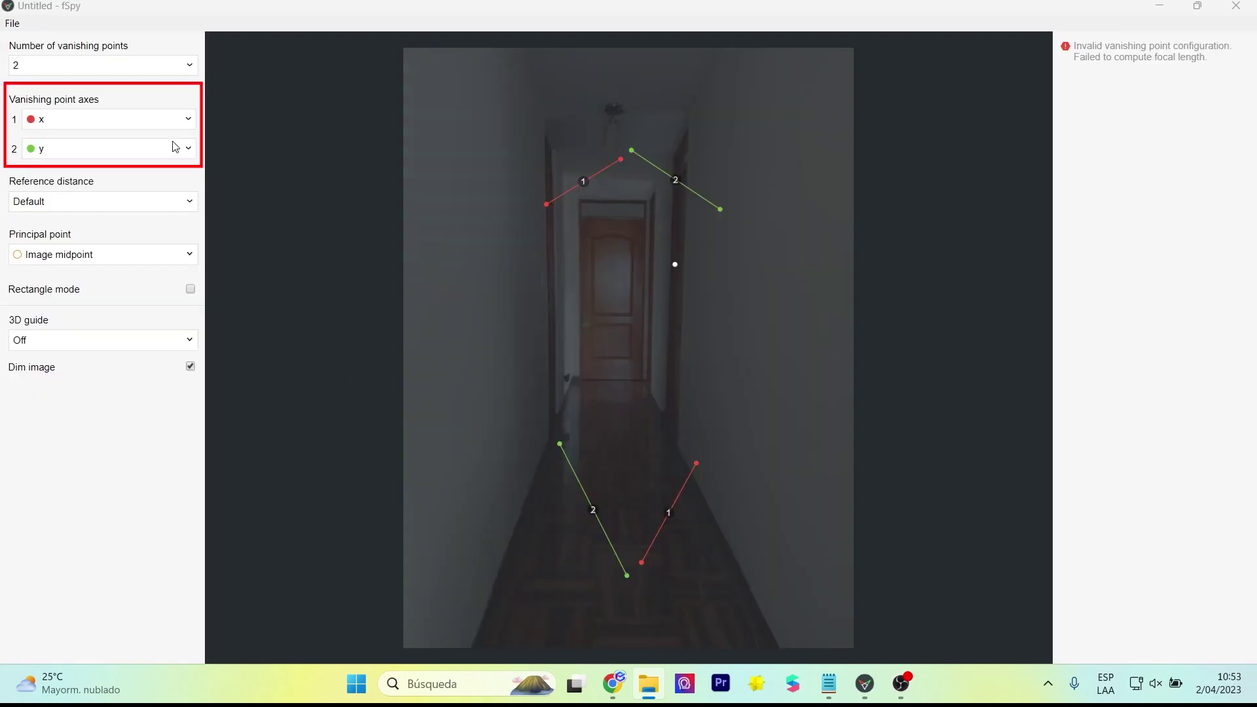
Step: Assign vanishing point 1 to the z axis and align blue lines with the floor edges
click(190, 120)
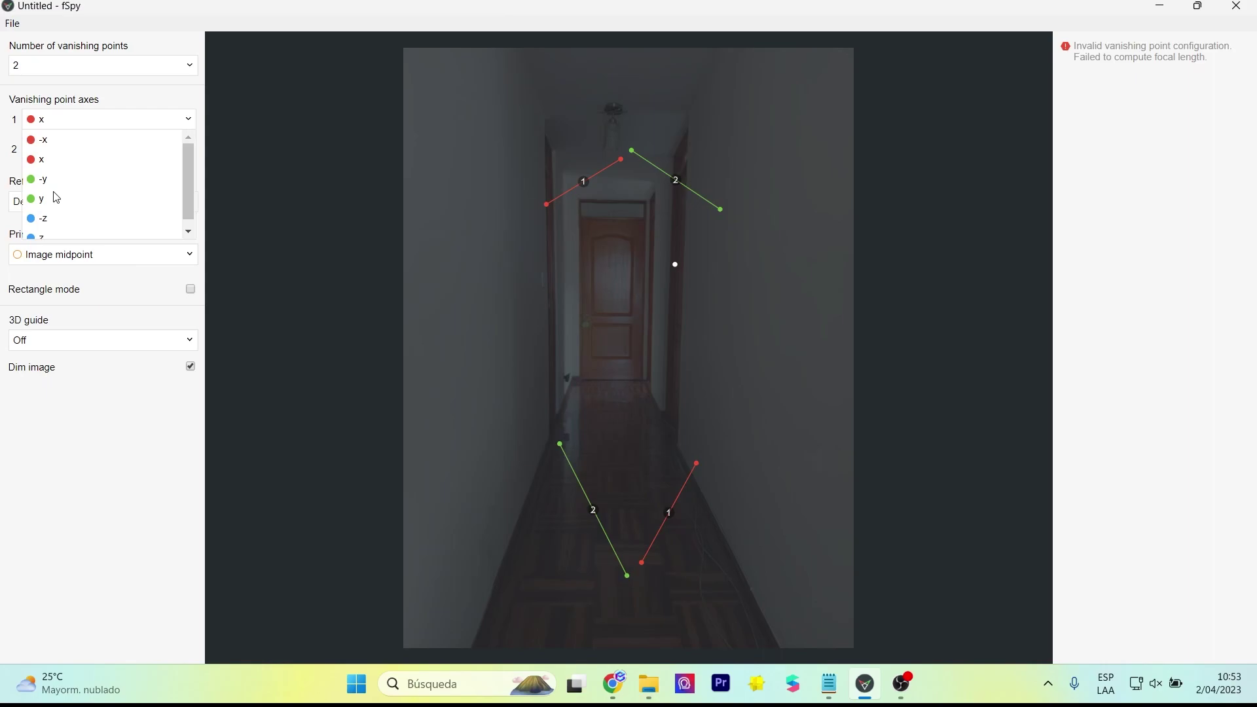
click(53, 239)
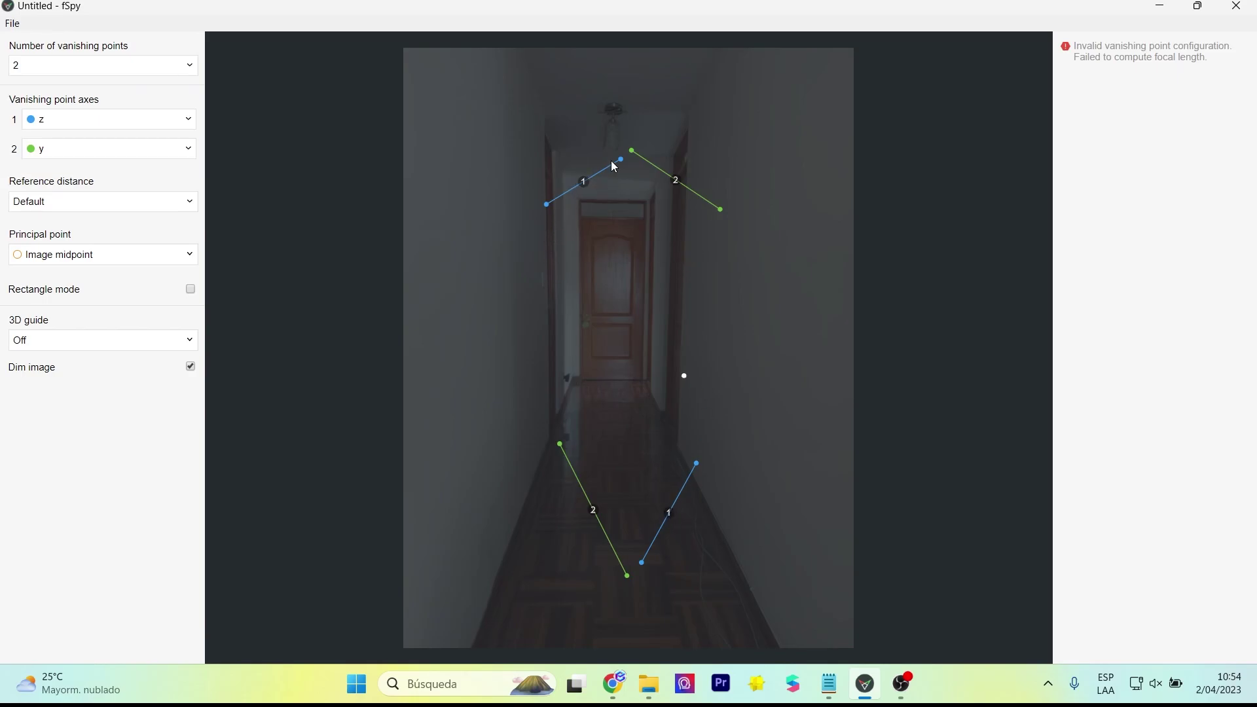
drag(547, 204, 519, 148)
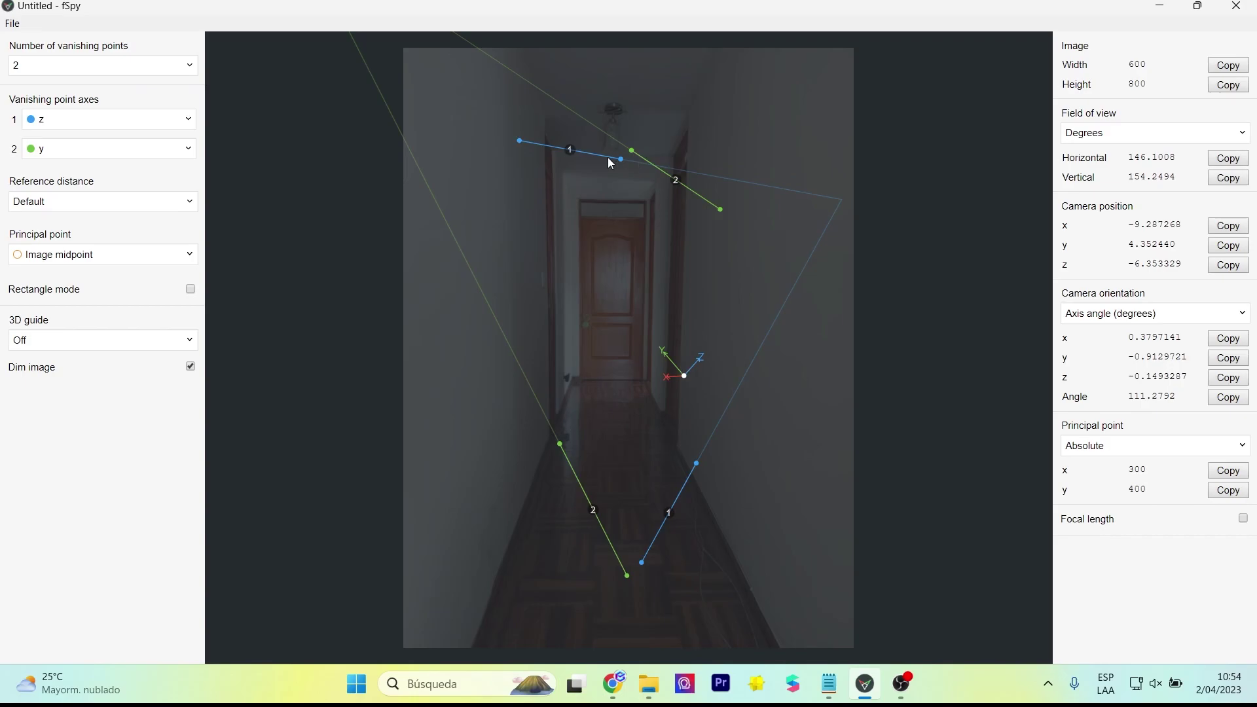
drag(607, 157, 573, 376)
drag(520, 142, 475, 658)
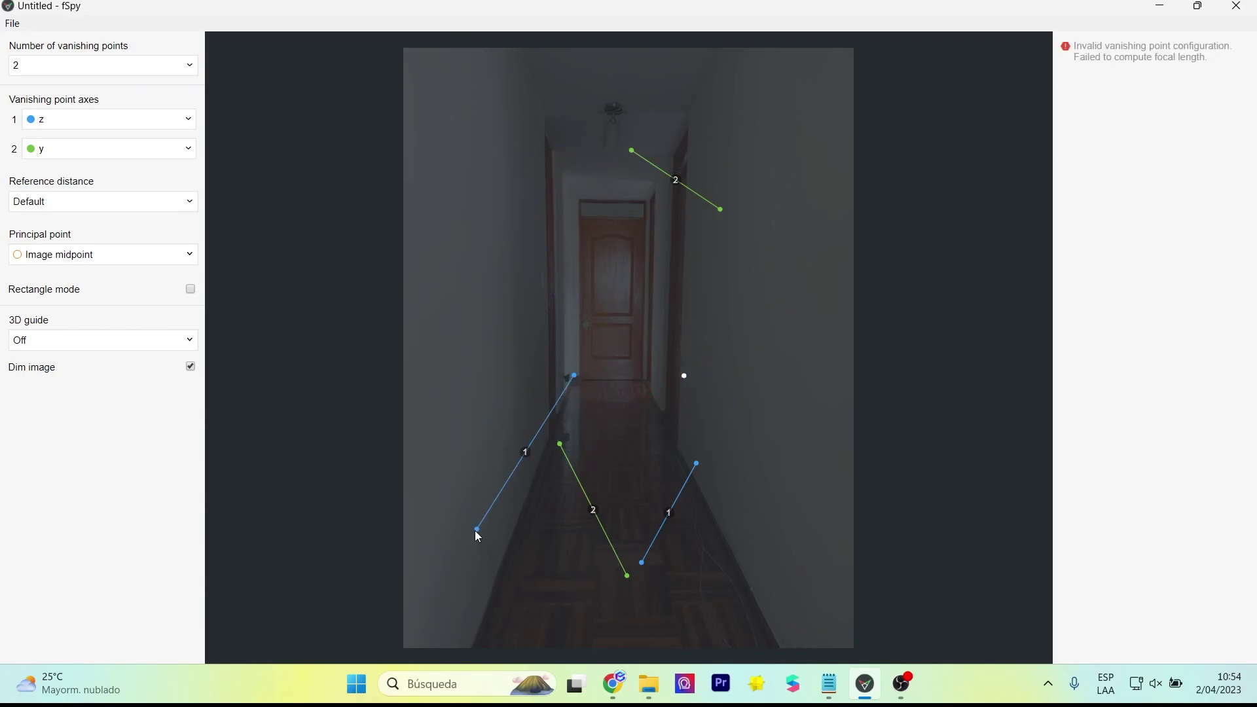
drag(574, 377, 572, 382)
drag(696, 464, 652, 387)
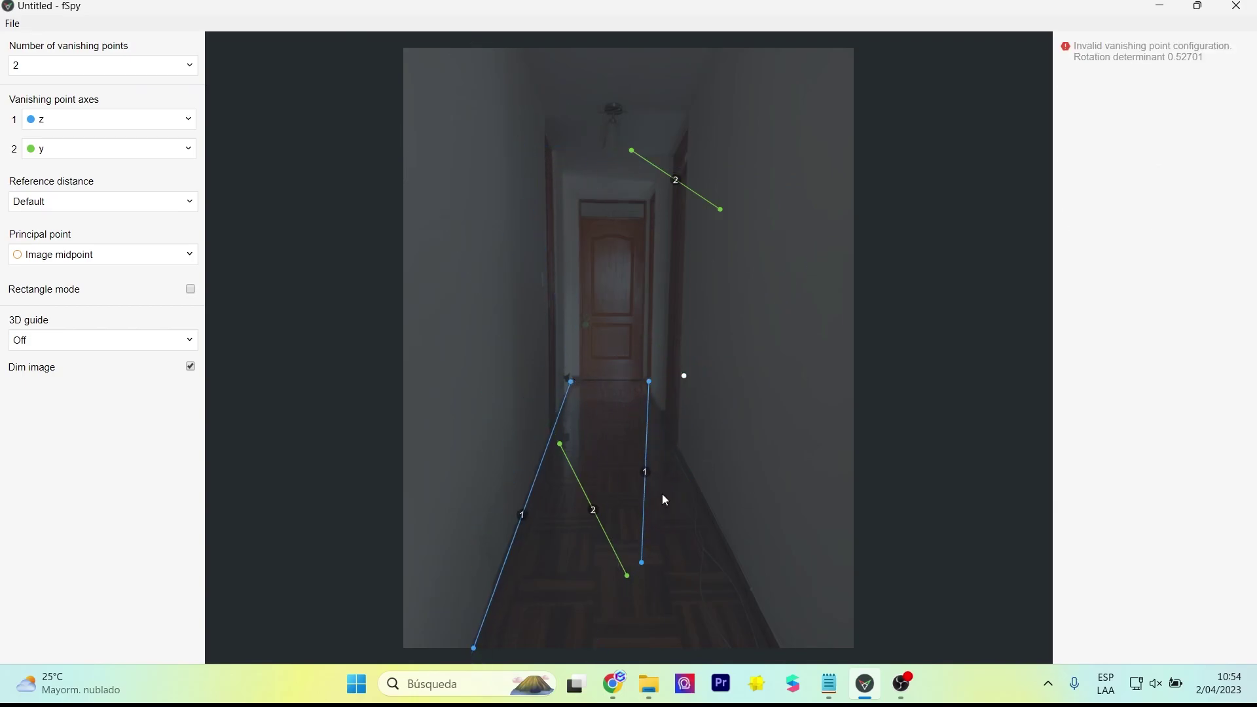
drag(642, 564, 783, 657)
Step: Align green lines with the door frame verticals and place the origin on the doorway floor
drag(560, 445, 568, 376)
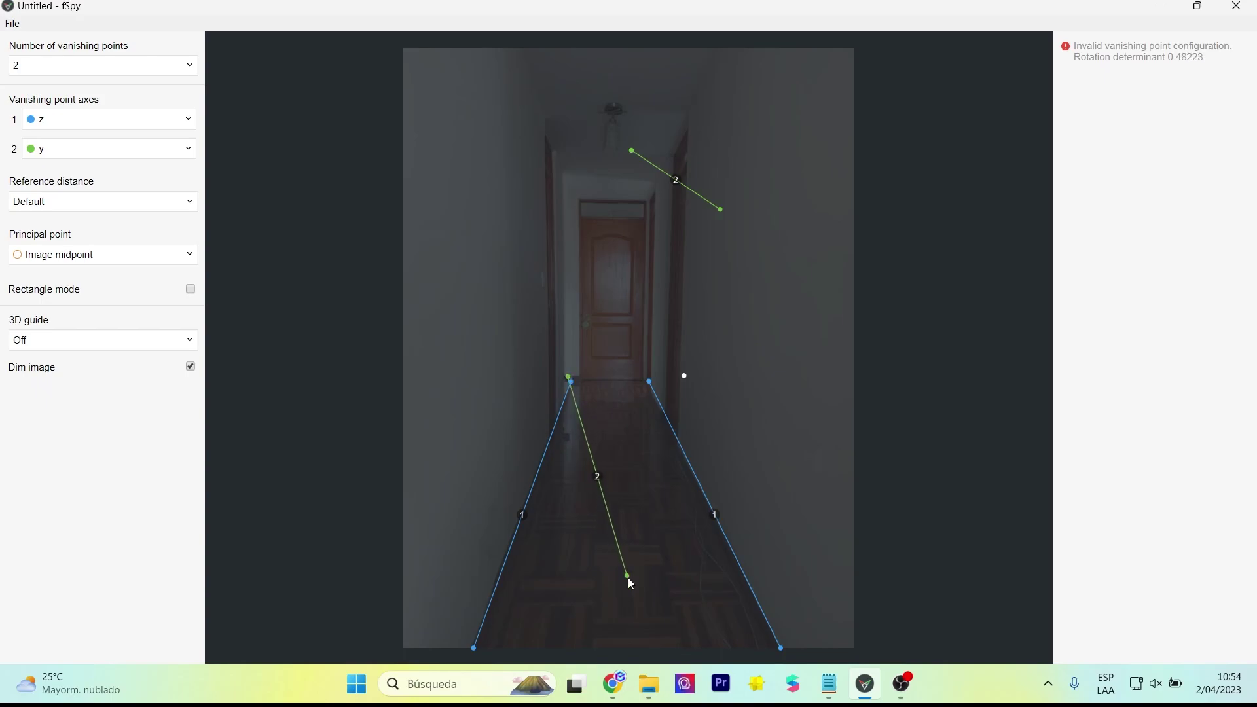
drag(627, 576, 562, 172)
drag(569, 377, 567, 380)
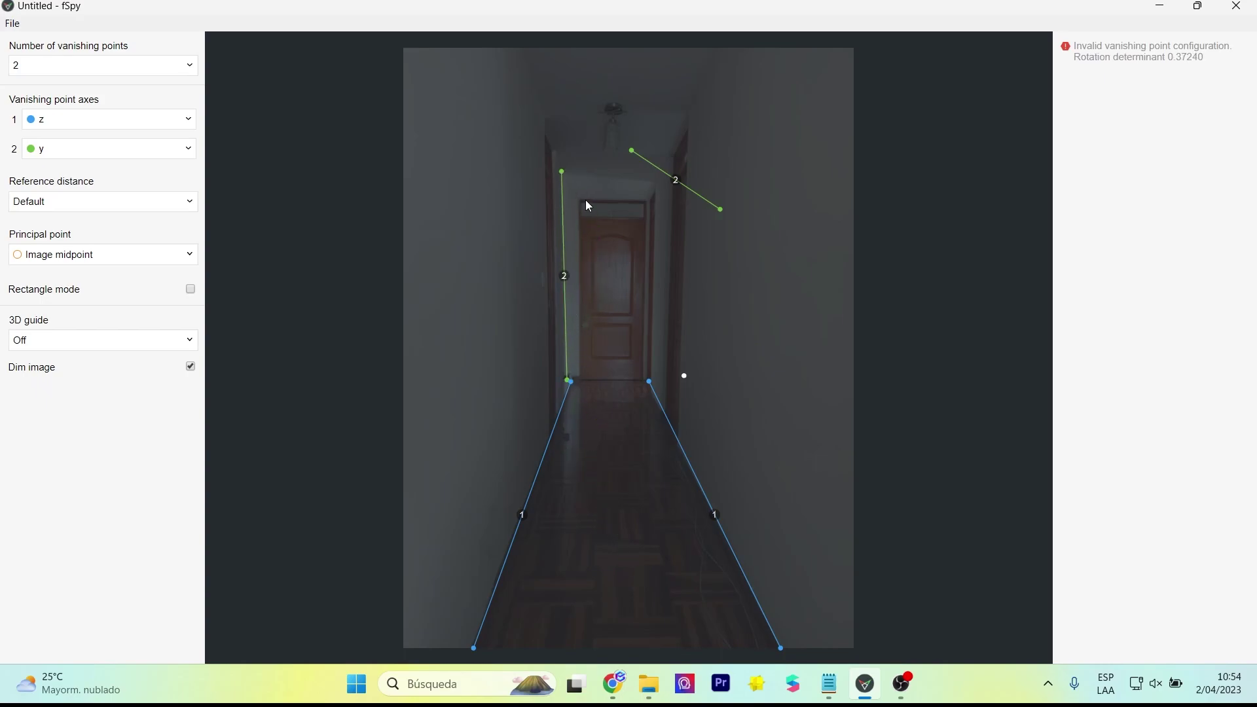
drag(562, 171, 562, 181)
drag(721, 210, 649, 381)
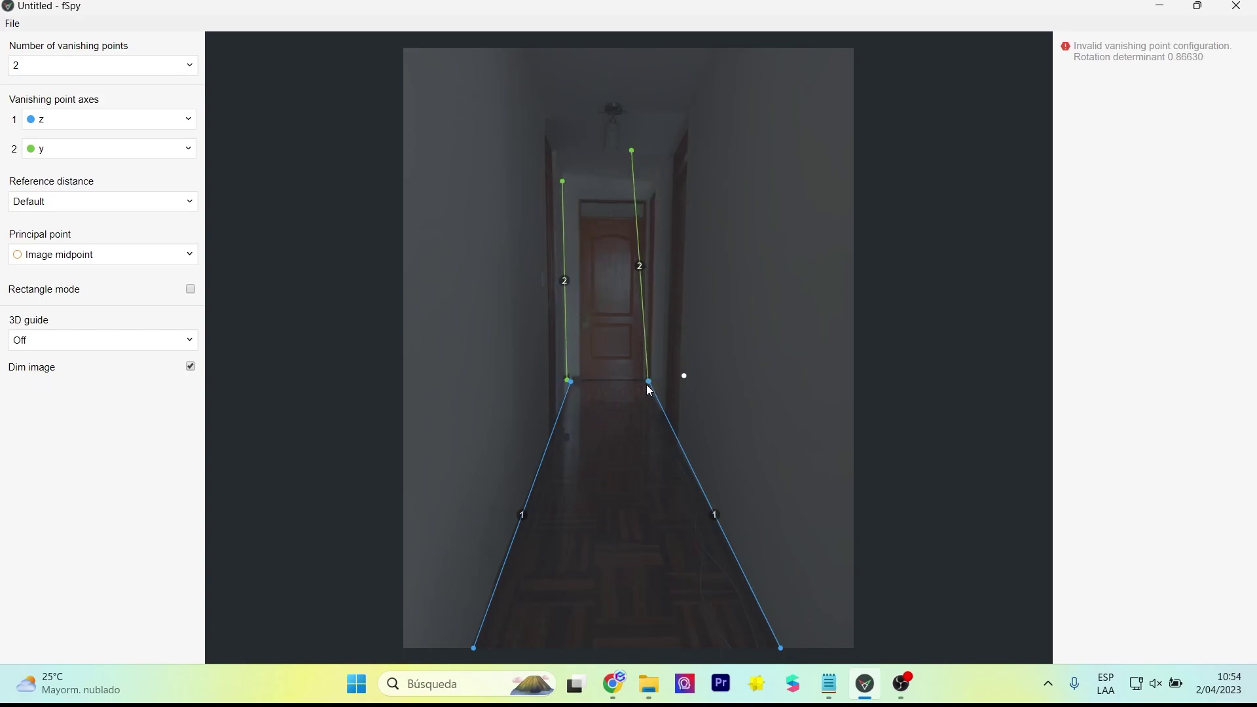
drag(632, 150, 655, 183)
drag(568, 182, 570, 183)
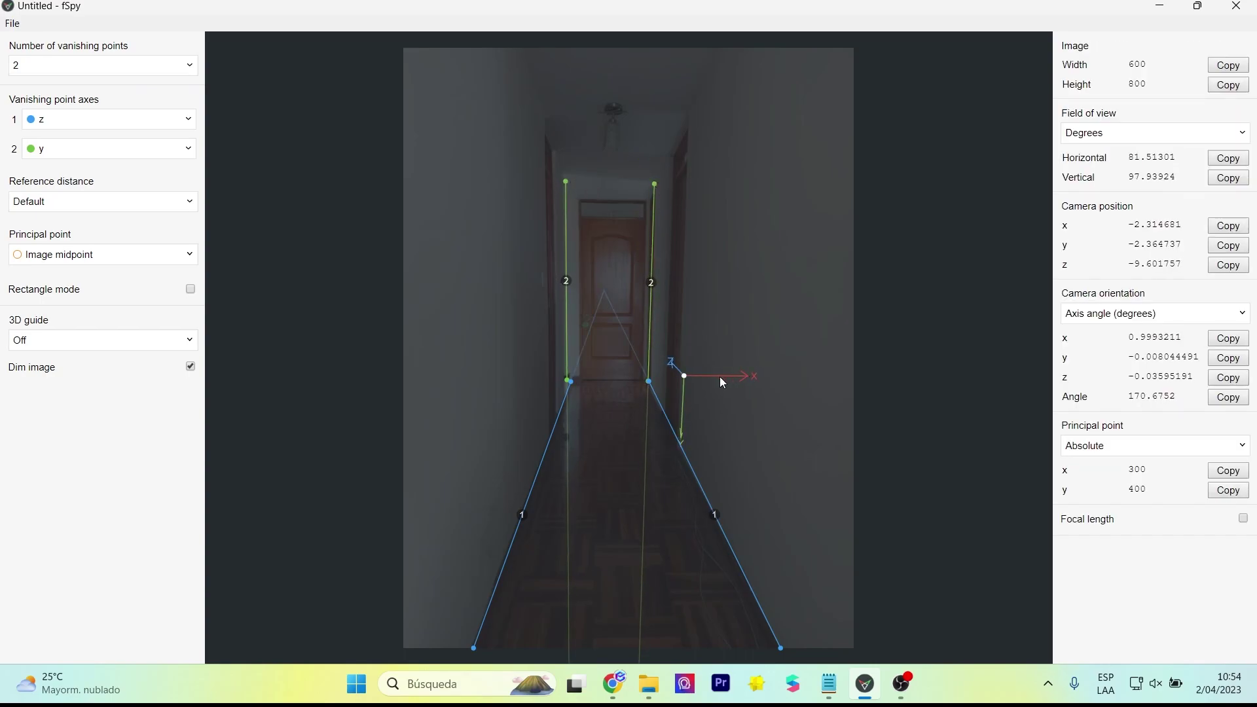
drag(685, 374, 608, 378)
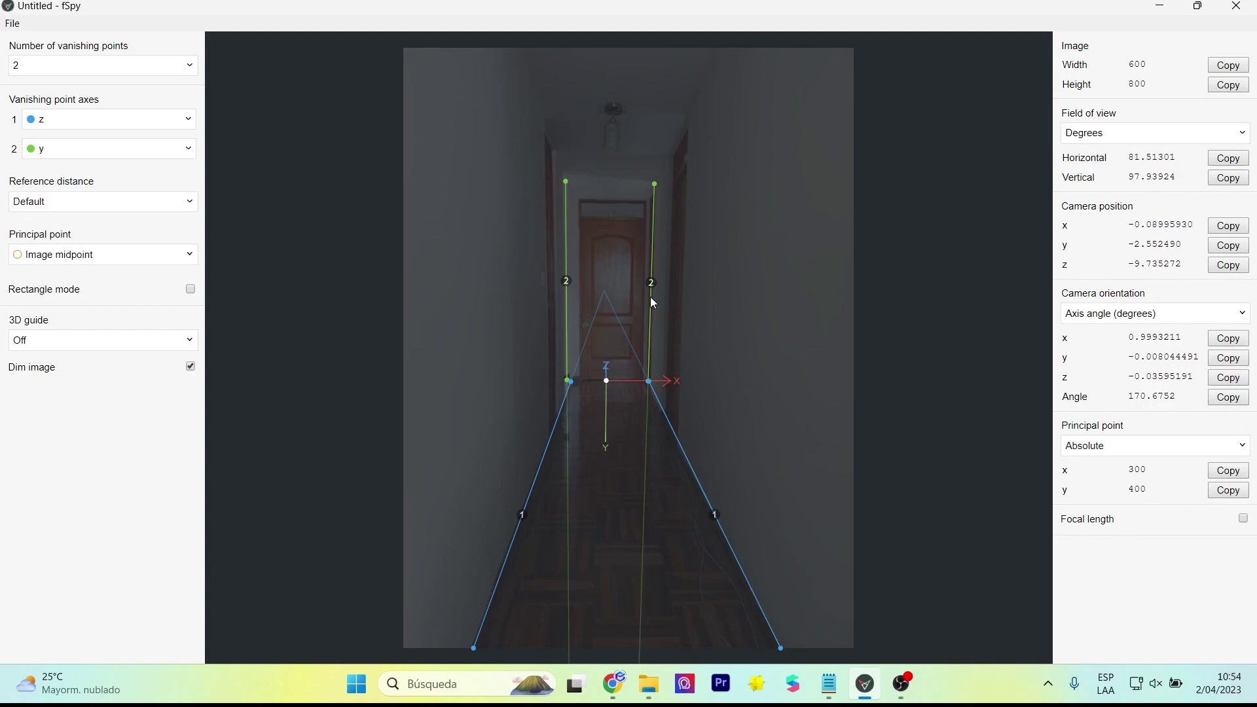
drag(654, 183, 655, 157)
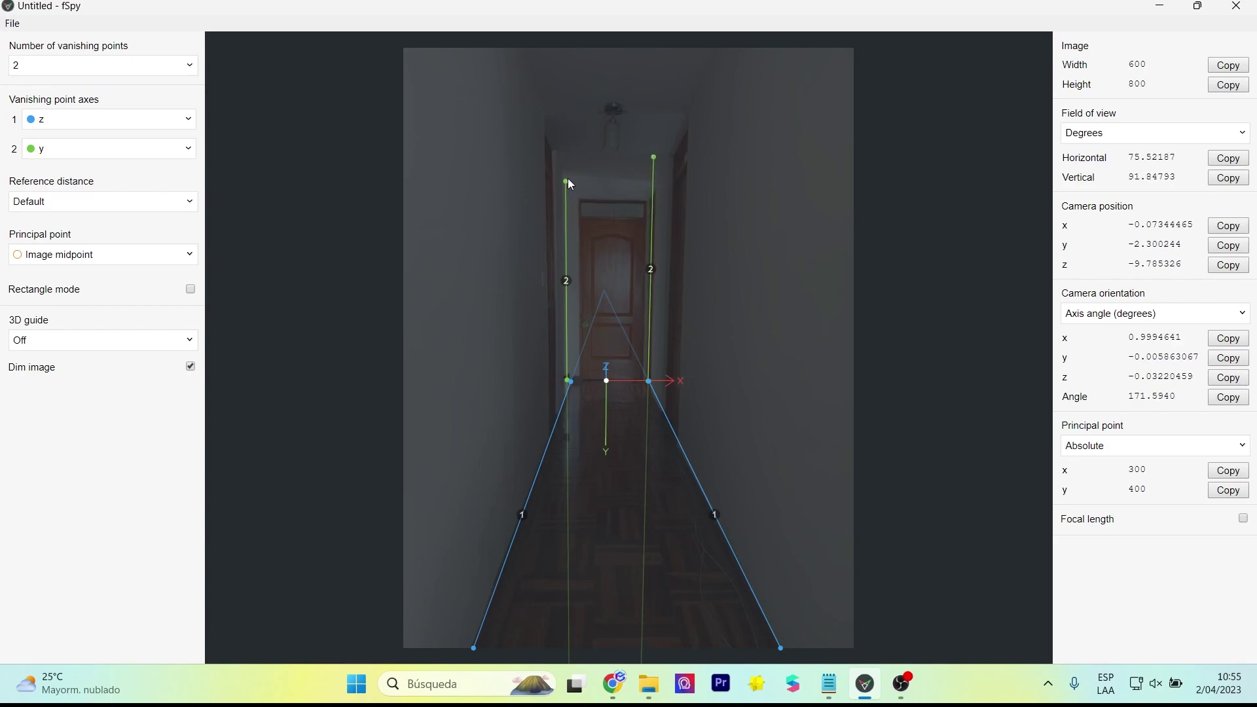
drag(567, 183, 567, 155)
Step: Set a 4 meter reference distance along the z axis and nudge the left green line
click(31, 203)
click(65, 282)
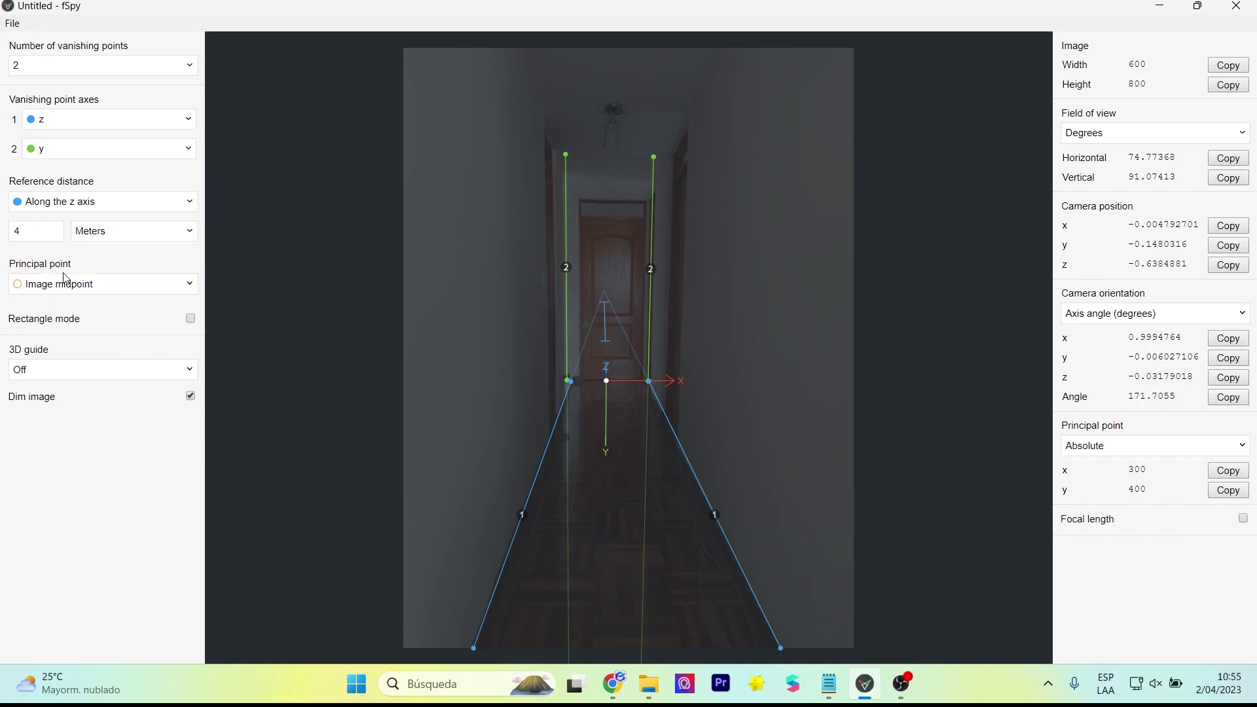
click(40, 231)
click(119, 257)
drag(567, 380, 571, 381)
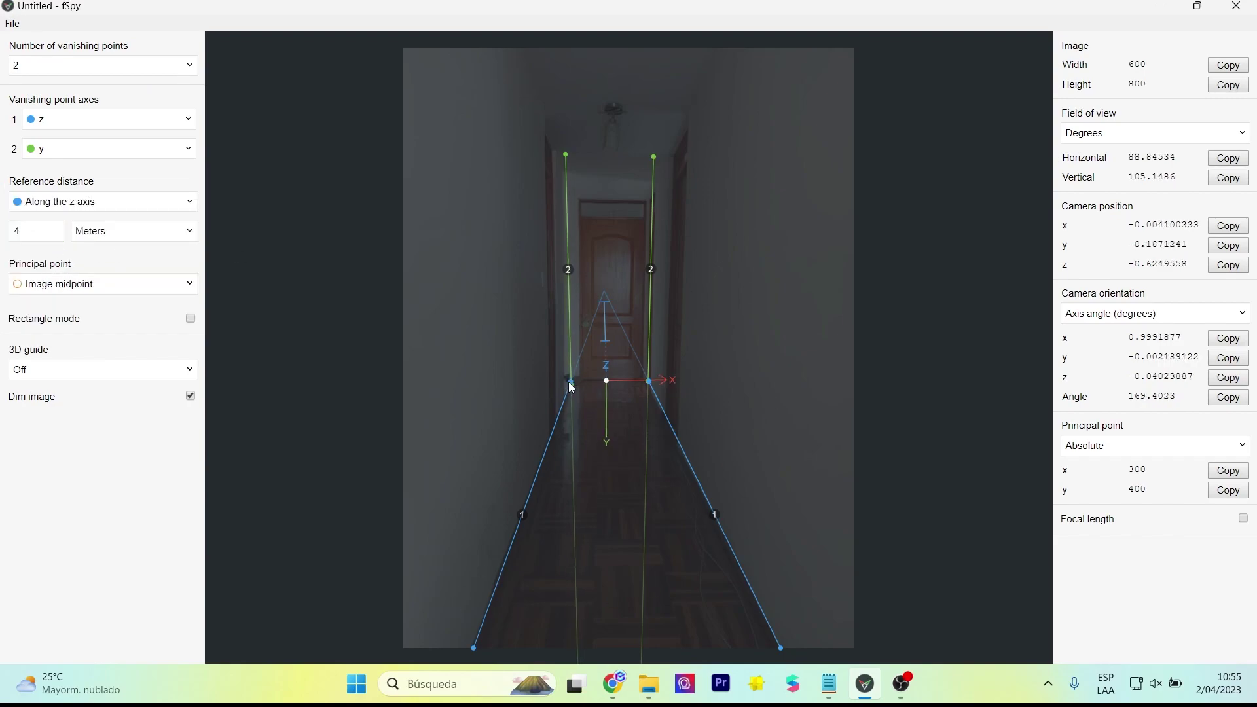
drag(566, 155, 571, 155)
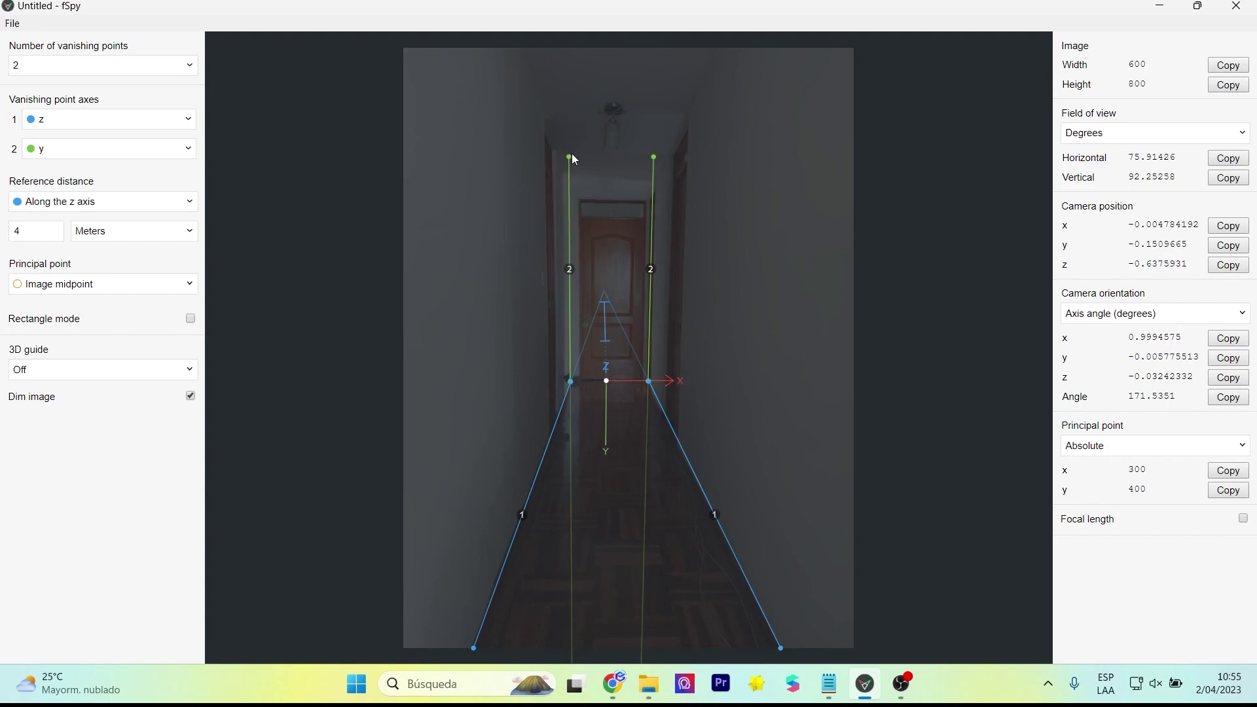
Step: Save the fSpy project as 'house5'
click(12, 24)
click(90, 159)
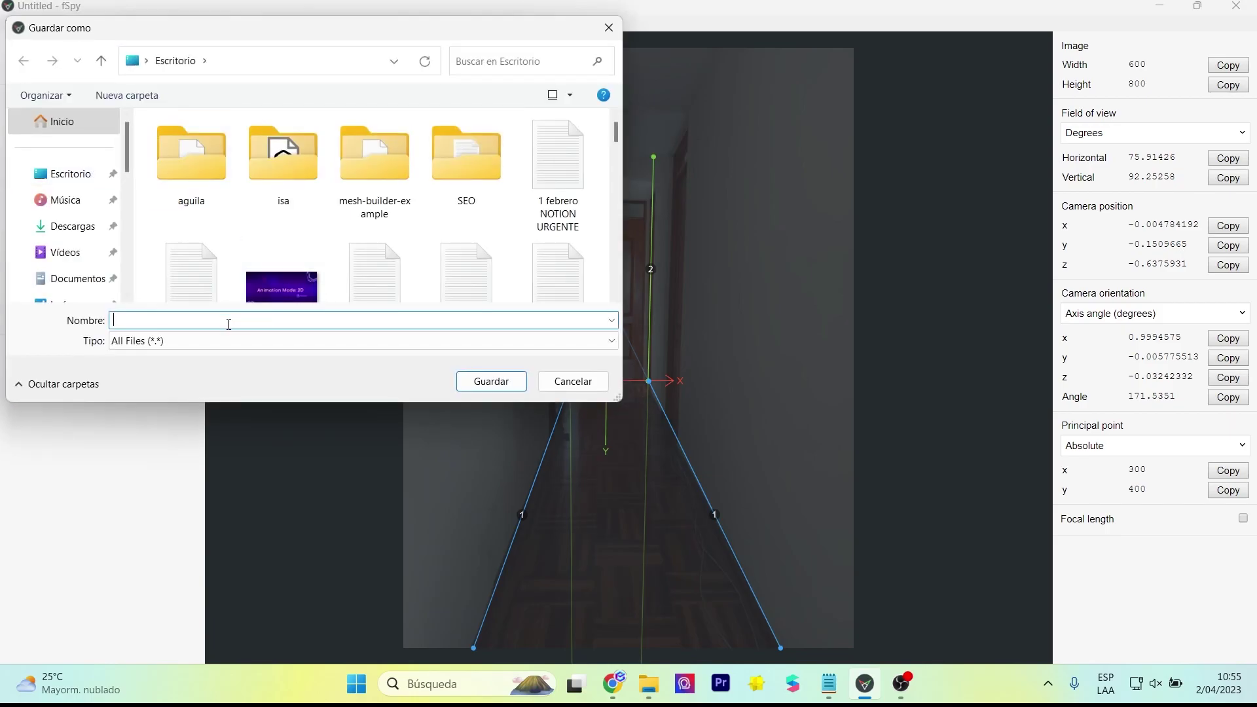
text(hous)
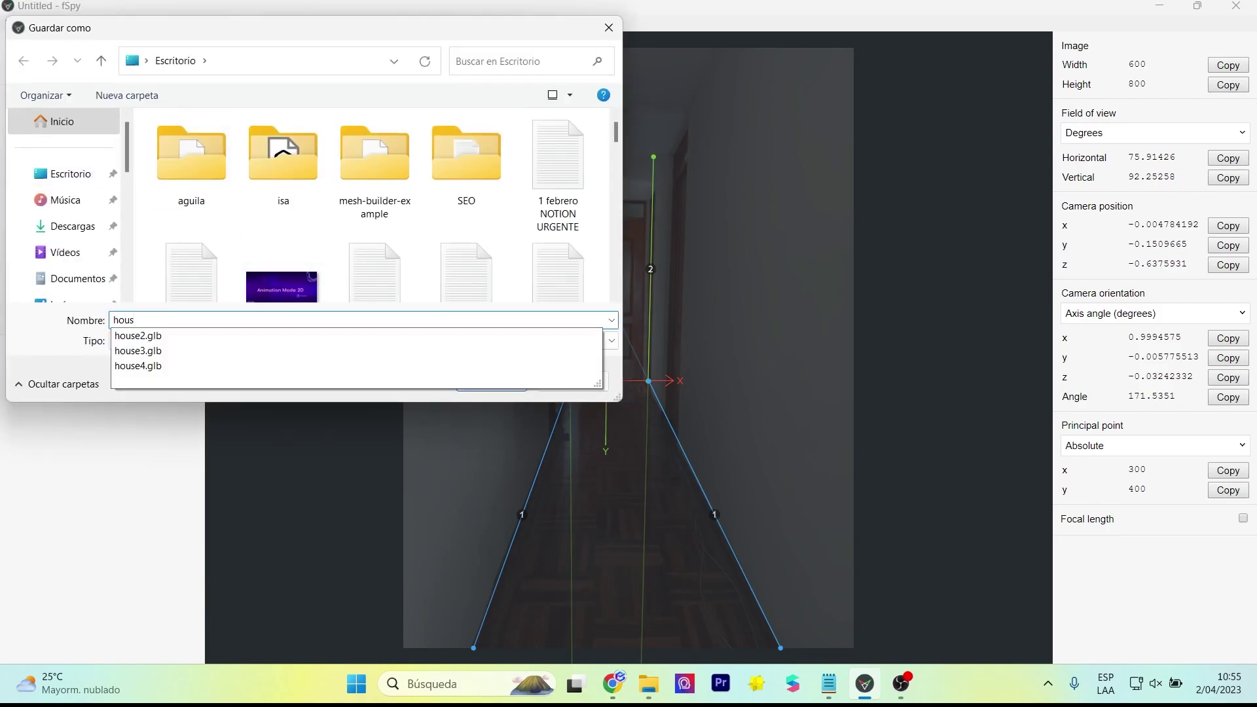
text(e5)
key(Return)
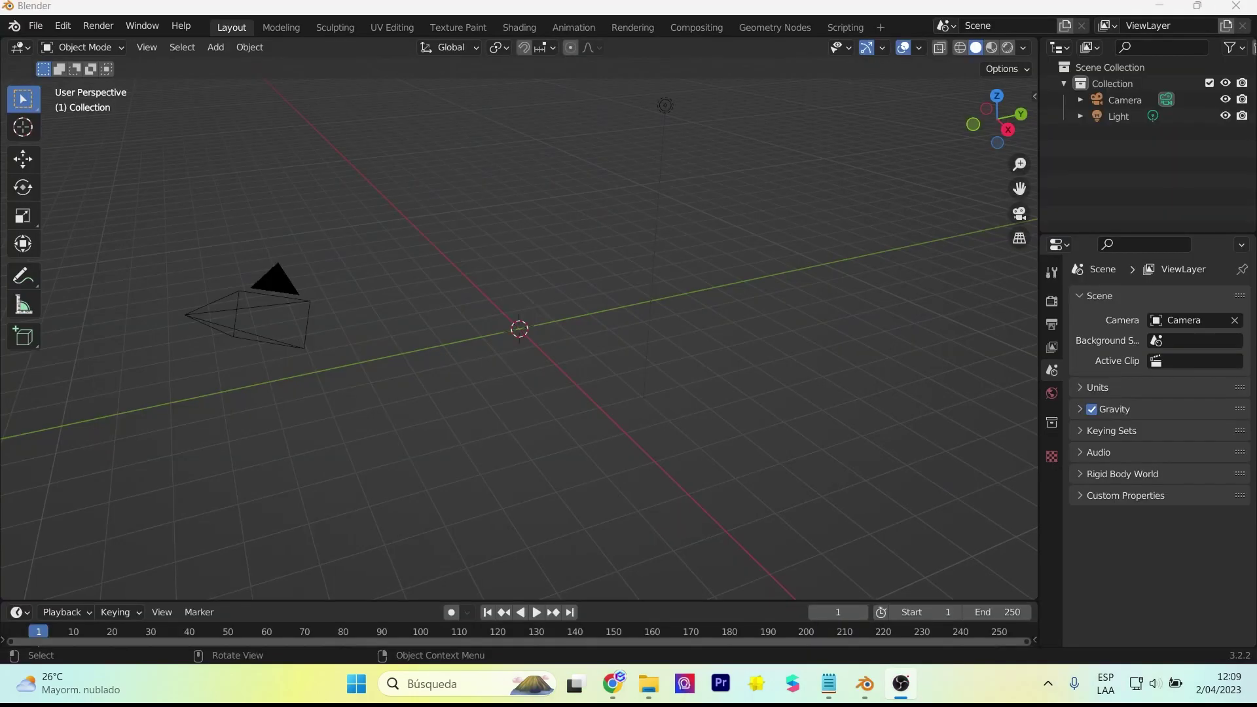
Step: Delete the default camera and light, then import hous1.fspy
click(1129, 97)
shift+click(1114, 116)
key(Delete)
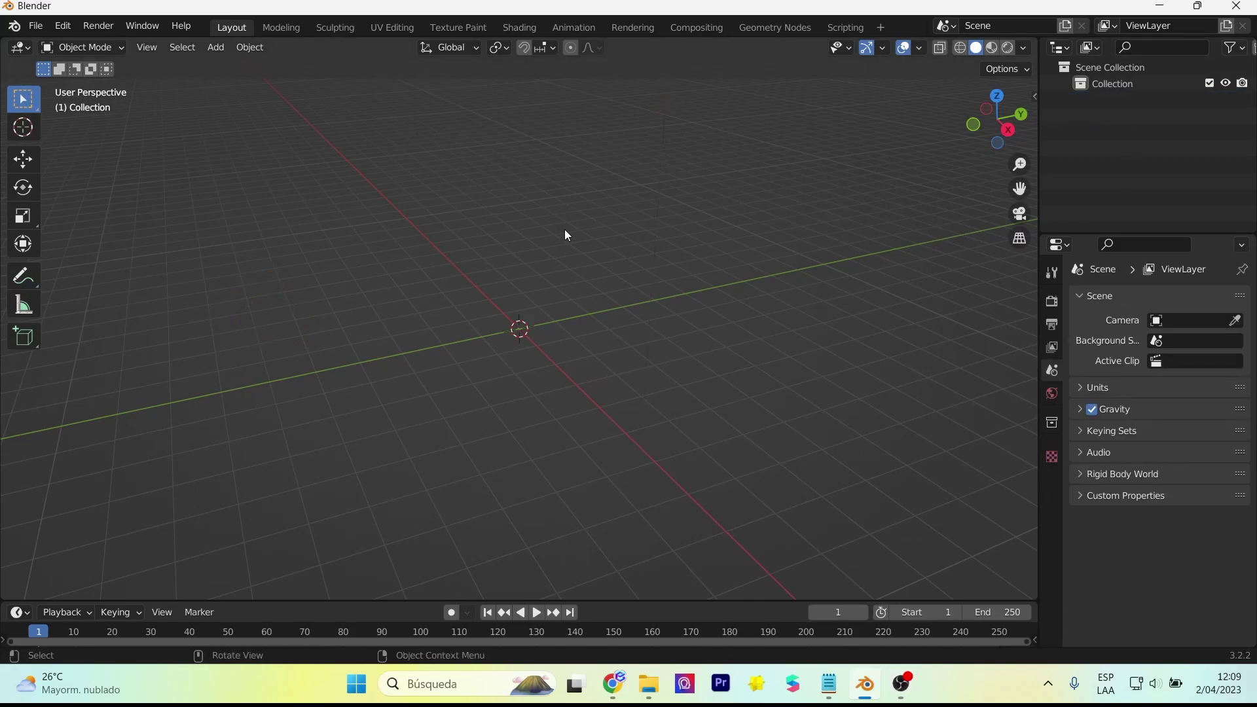
click(38, 29)
mouse_move(65, 246)
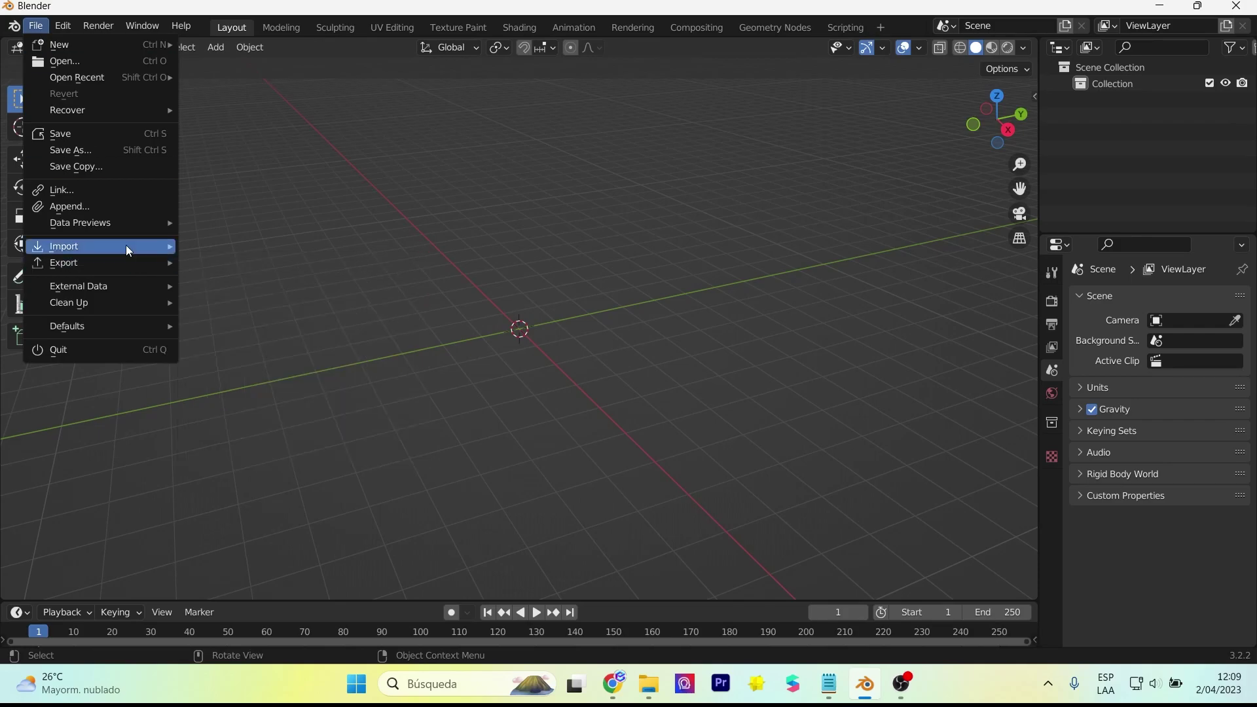
click(267, 461)
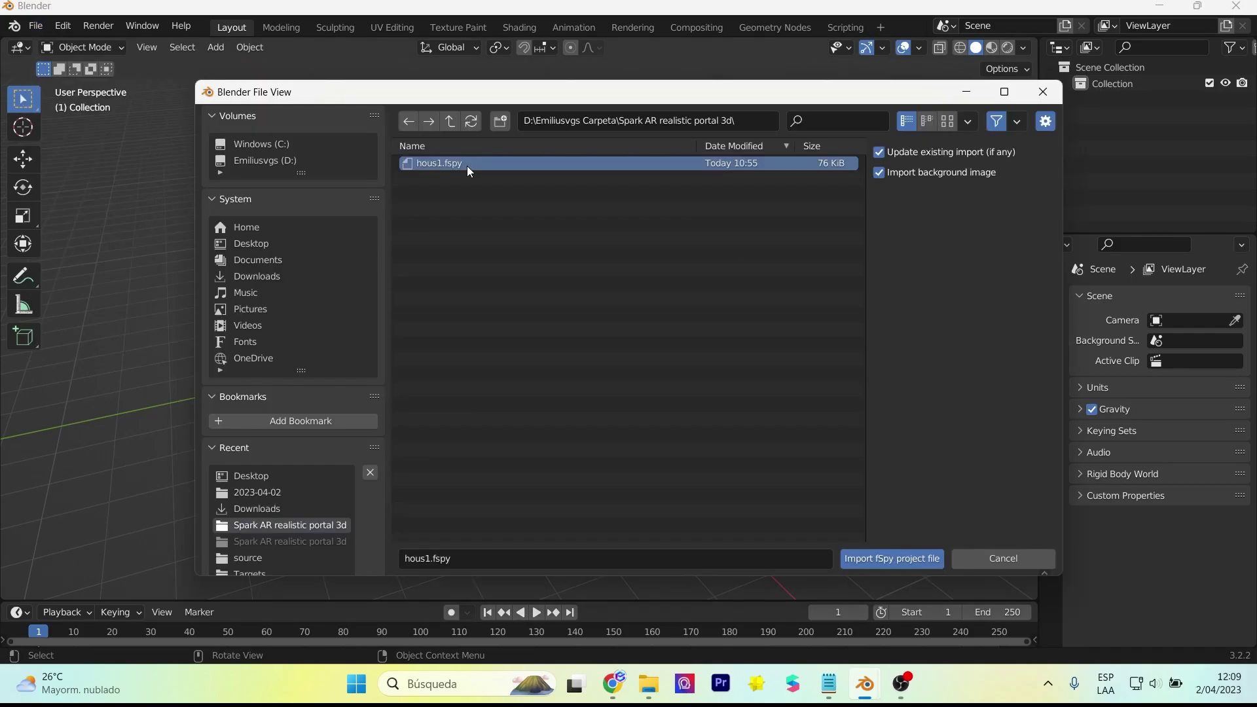
click(889, 557)
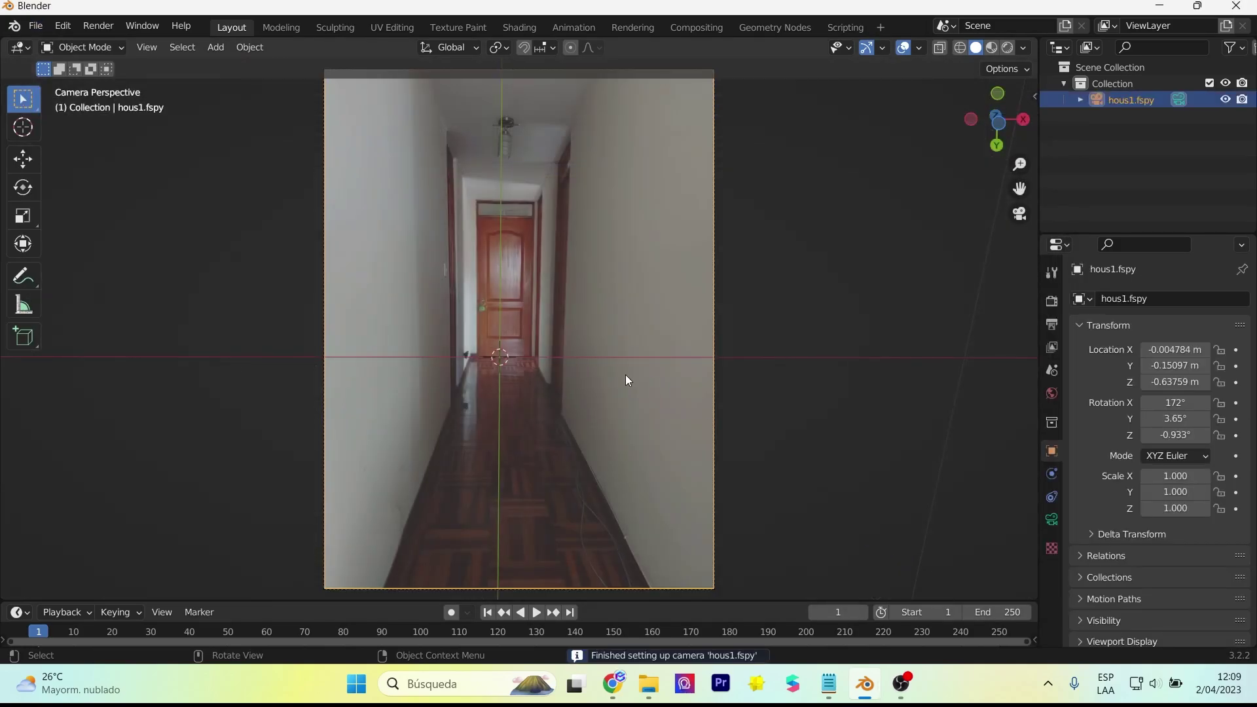
Step: Orbit out to see the imported camera, then look through it with Numpad 0
scroll(626, 375, down, 2)
scroll(626, 374, up, 1)
scroll(635, 392, down, 3)
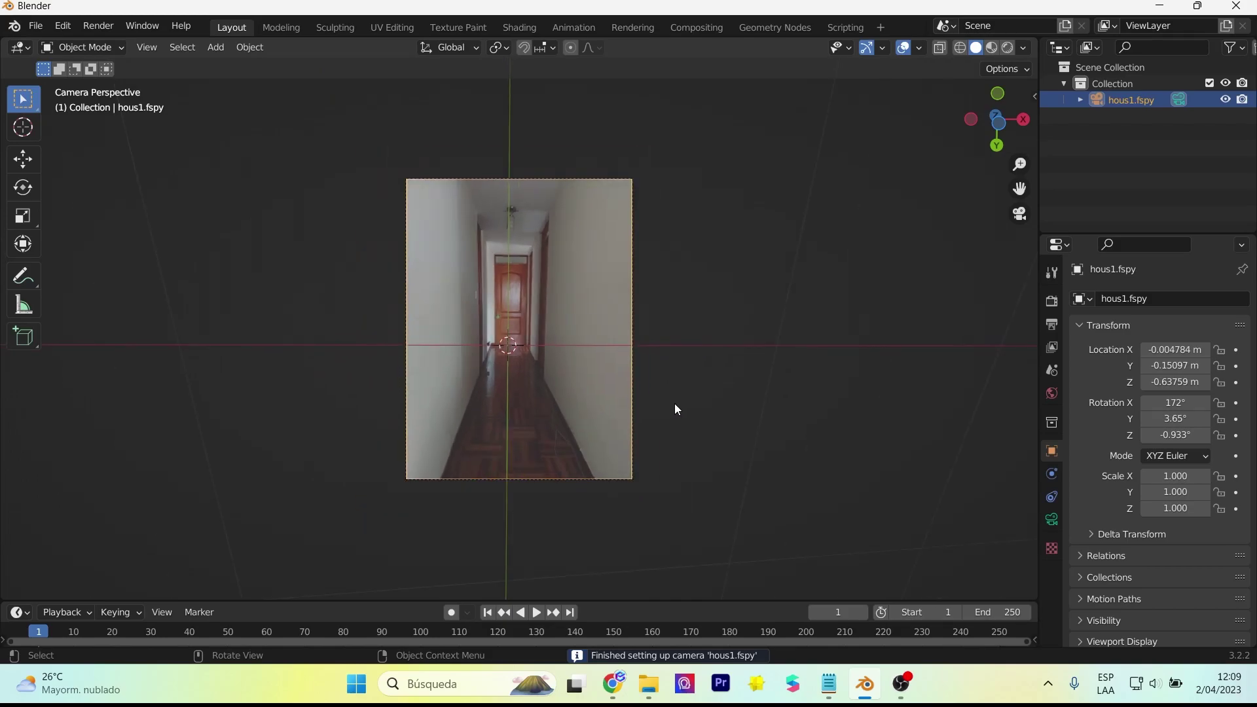
mouse_move(674, 403)
middle_down()
mouse_move(634, 429)
mouse_move(633, 465)
middle_up()
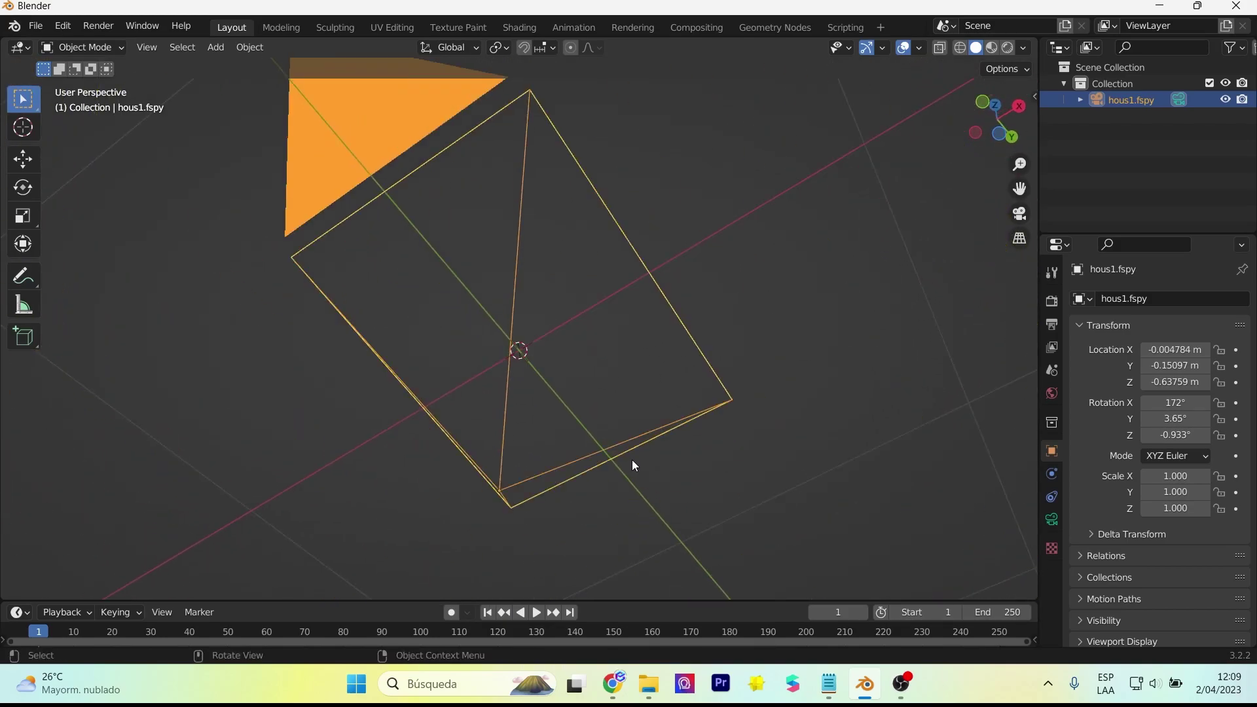
scroll(633, 465, down, 4)
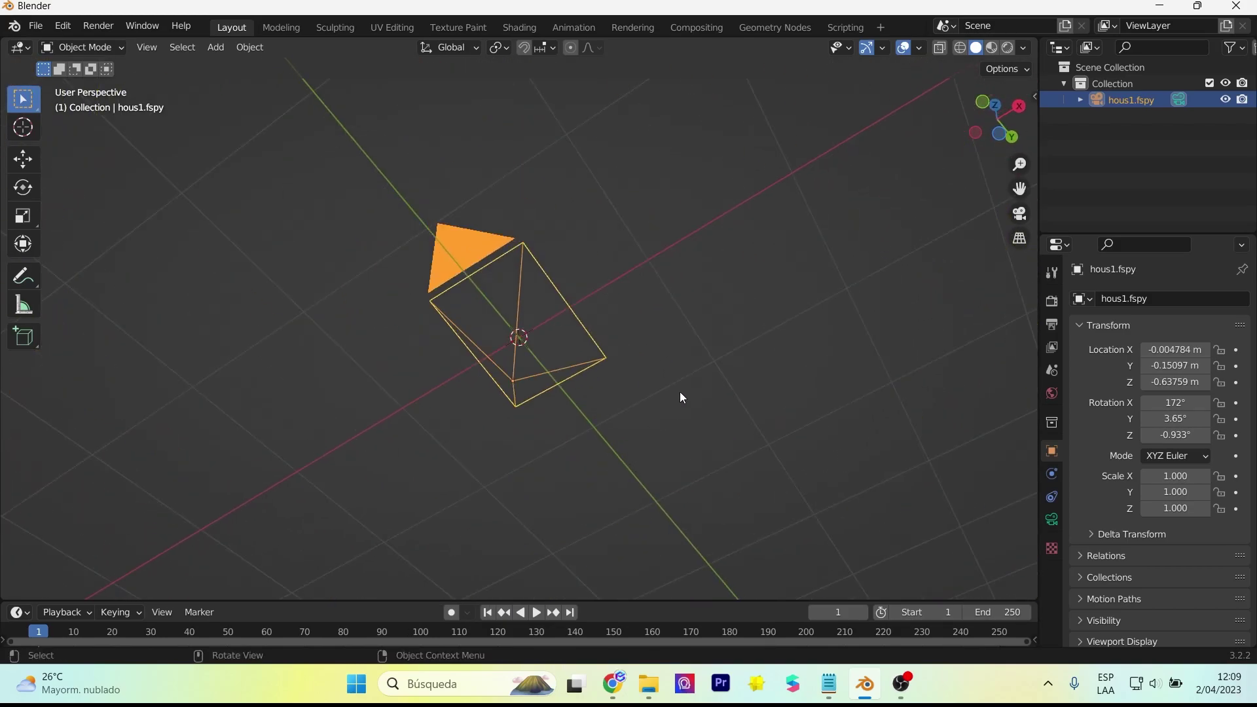
key(KP_0)
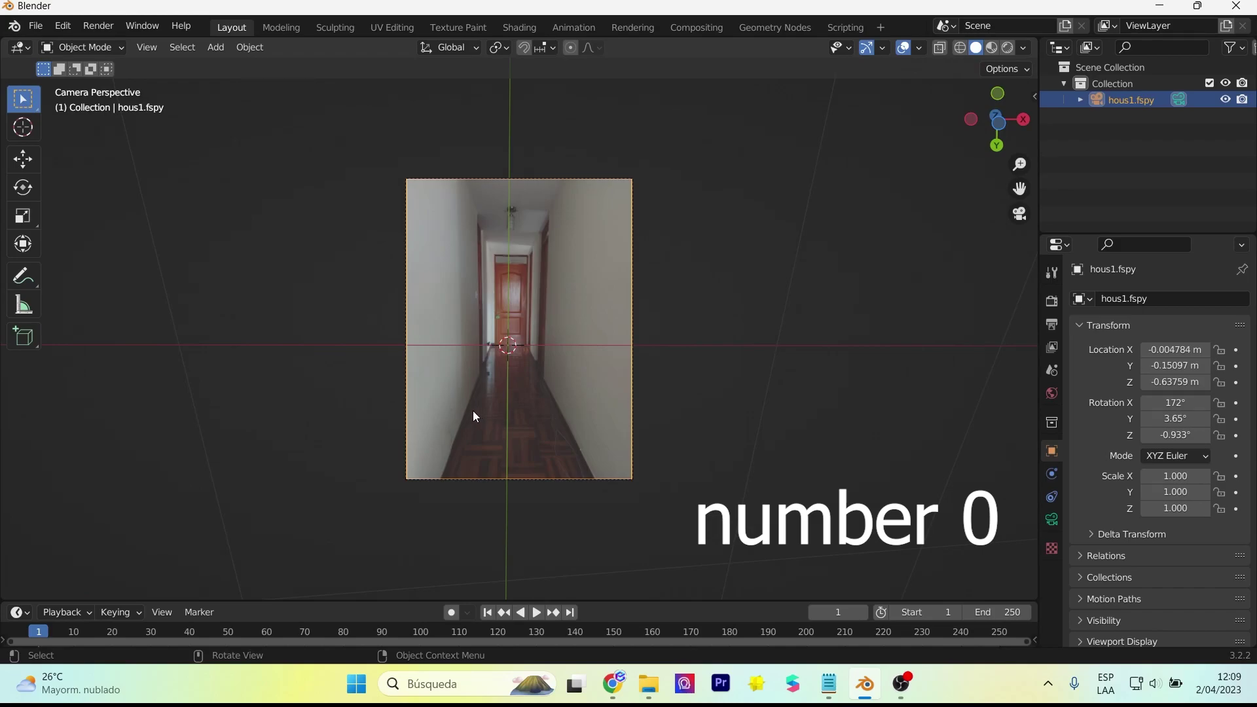
scroll(475, 417, up, 1)
scroll(475, 416, up, 1)
scroll(475, 412, up, 2)
scroll(476, 404, down, 1)
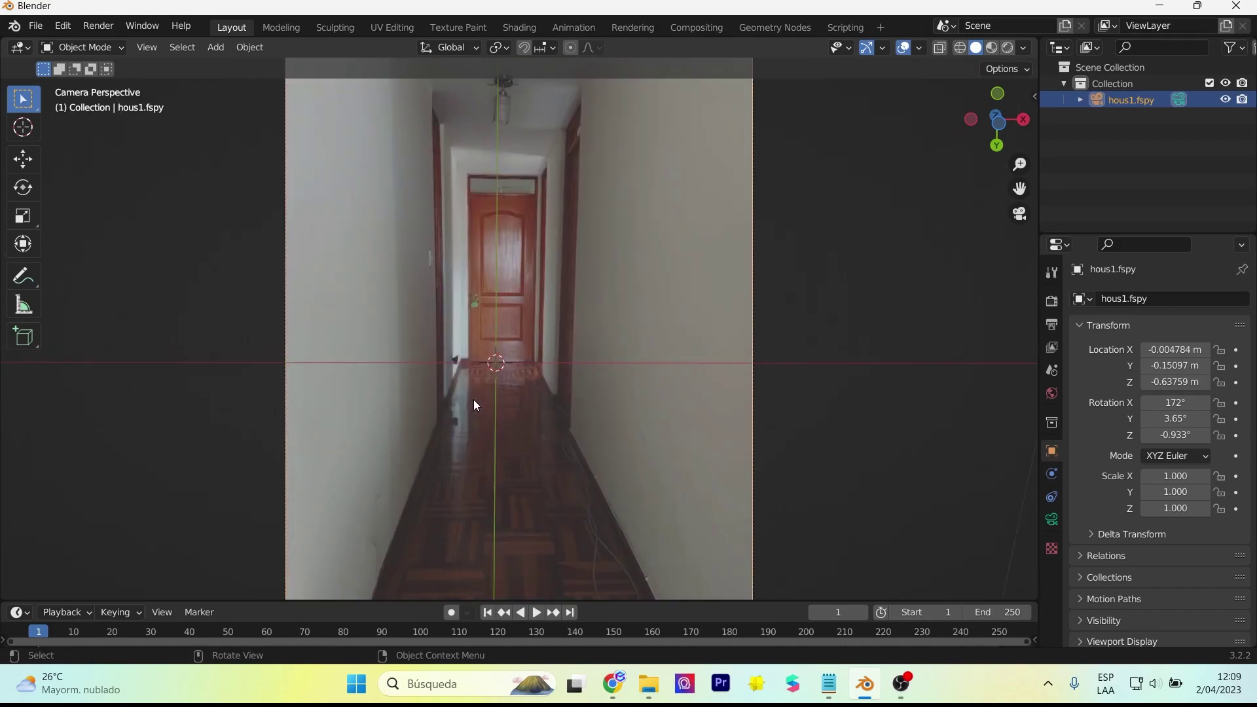
scroll(475, 405, up, 1)
scroll(475, 405, down, 2)
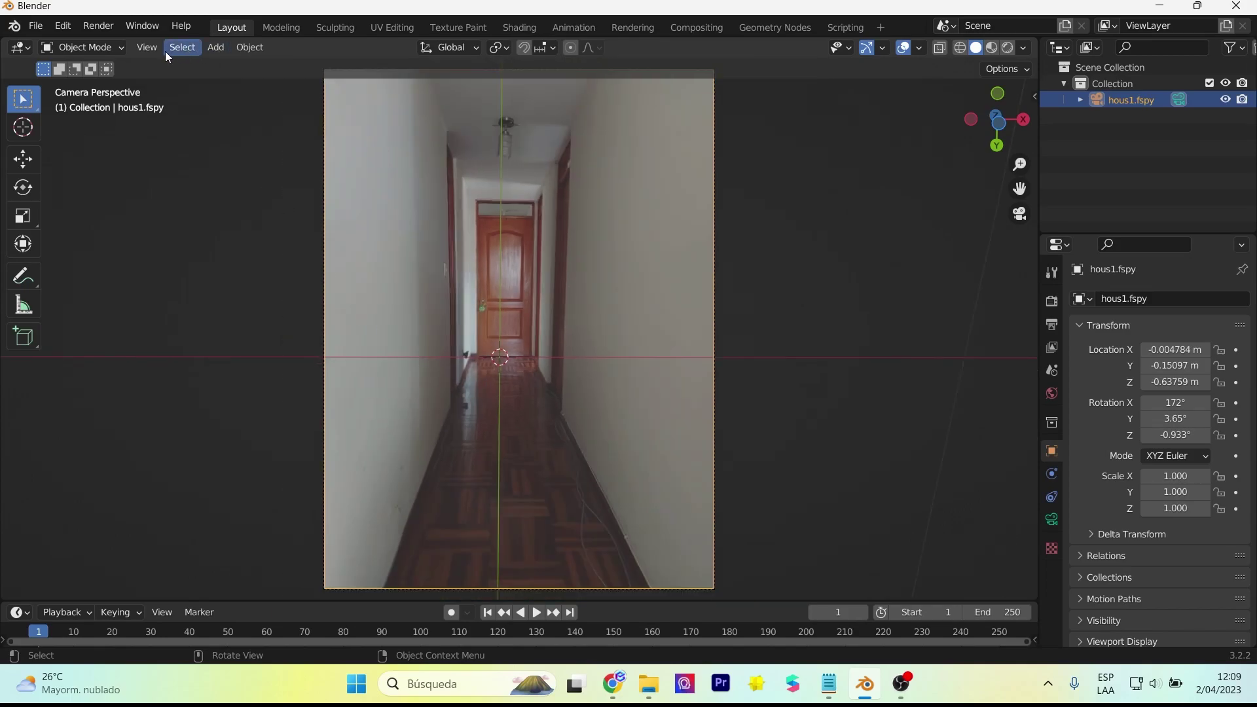
Step: Add a cube mesh to the scene and scale it down
click(216, 47)
click(398, 76)
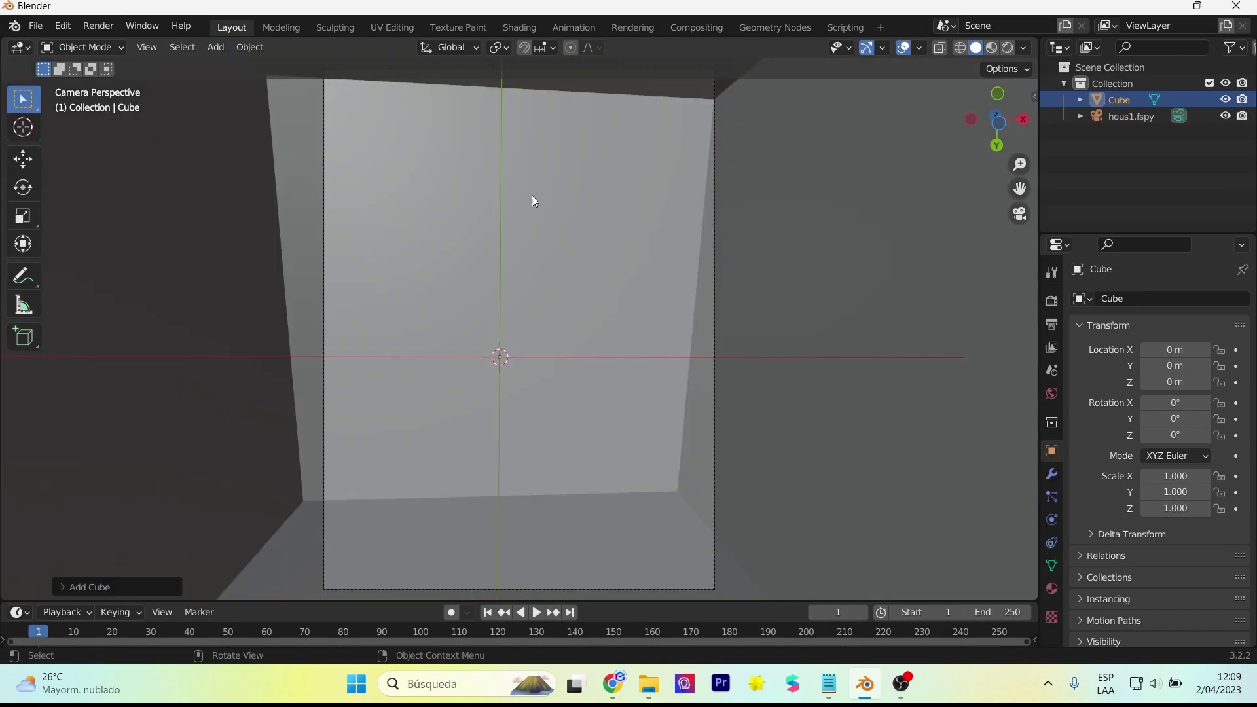
scroll(623, 280, down, 1)
scroll(624, 280, down, 2)
scroll(624, 280, down, 3)
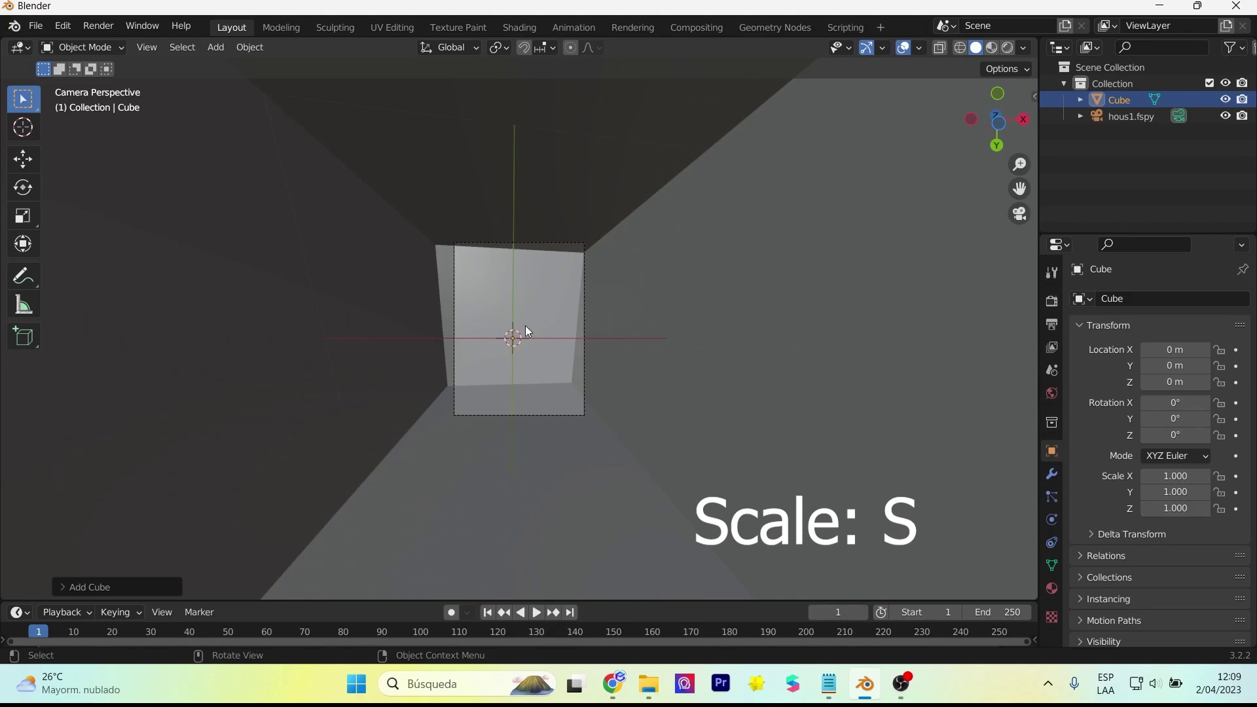
key(s)
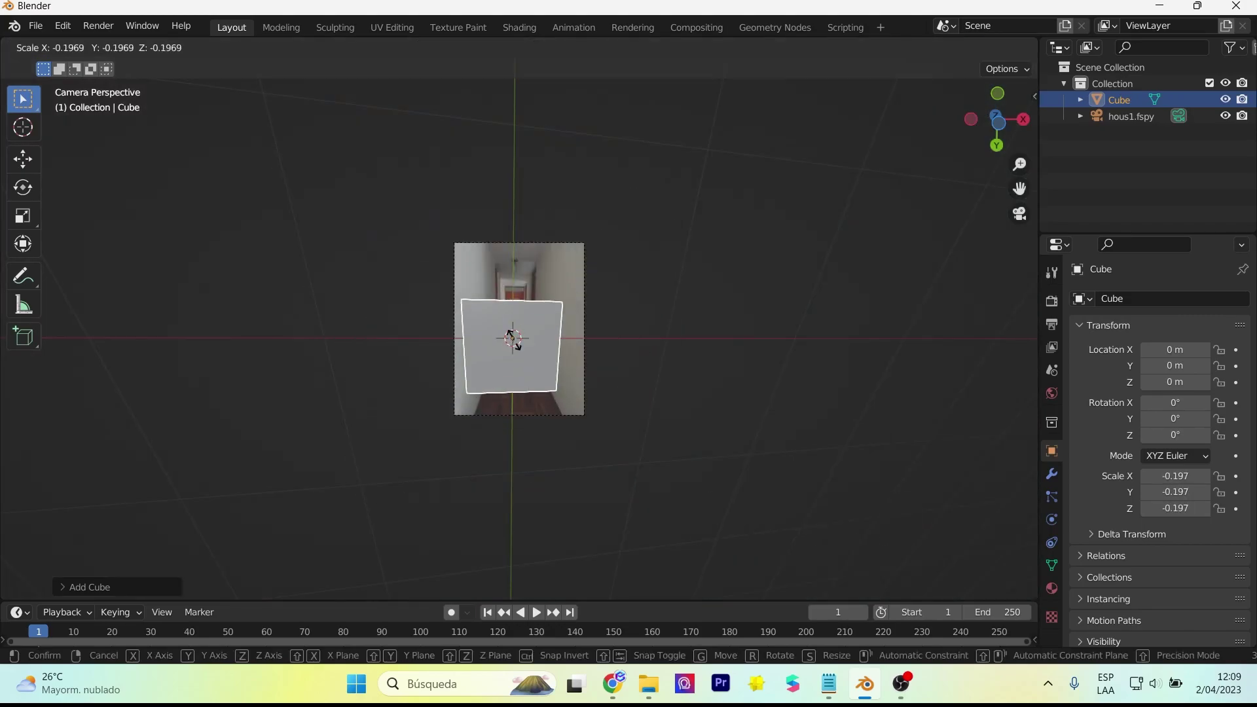
click(513, 340)
Step: Scale the cube down a second time to a smaller size
scroll(514, 340, up, 3)
scroll(513, 340, up, 1)
scroll(513, 340, up, 2)
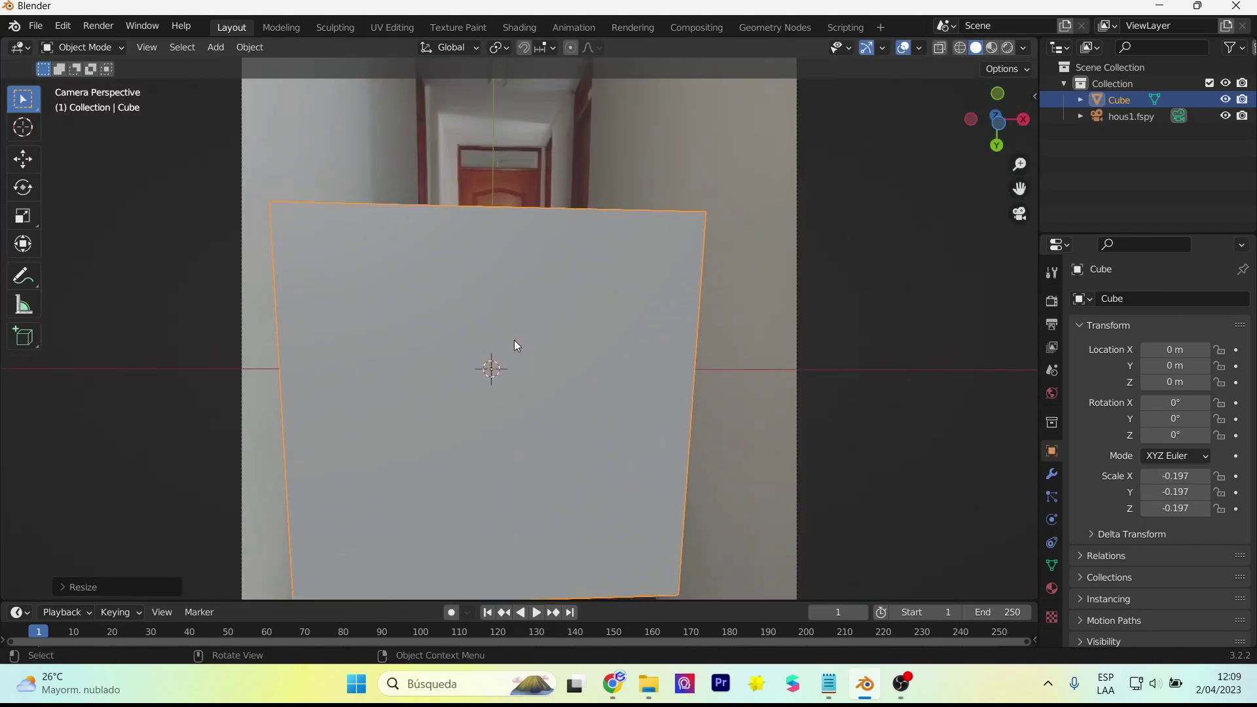
scroll(515, 345, up, 1)
scroll(516, 345, down, 1)
key(s)
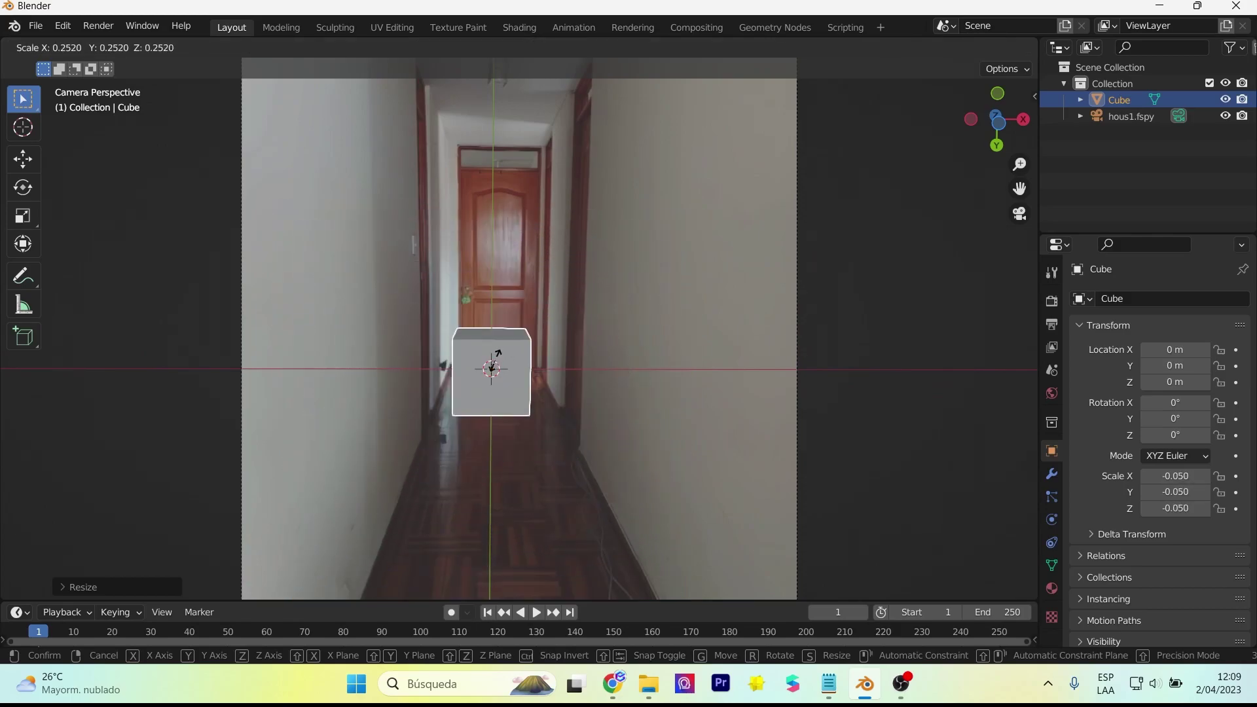
click(528, 363)
Step: Check the cube through the hallway camera, then enlarge it to -0.076 on all axes
key(KP_0)
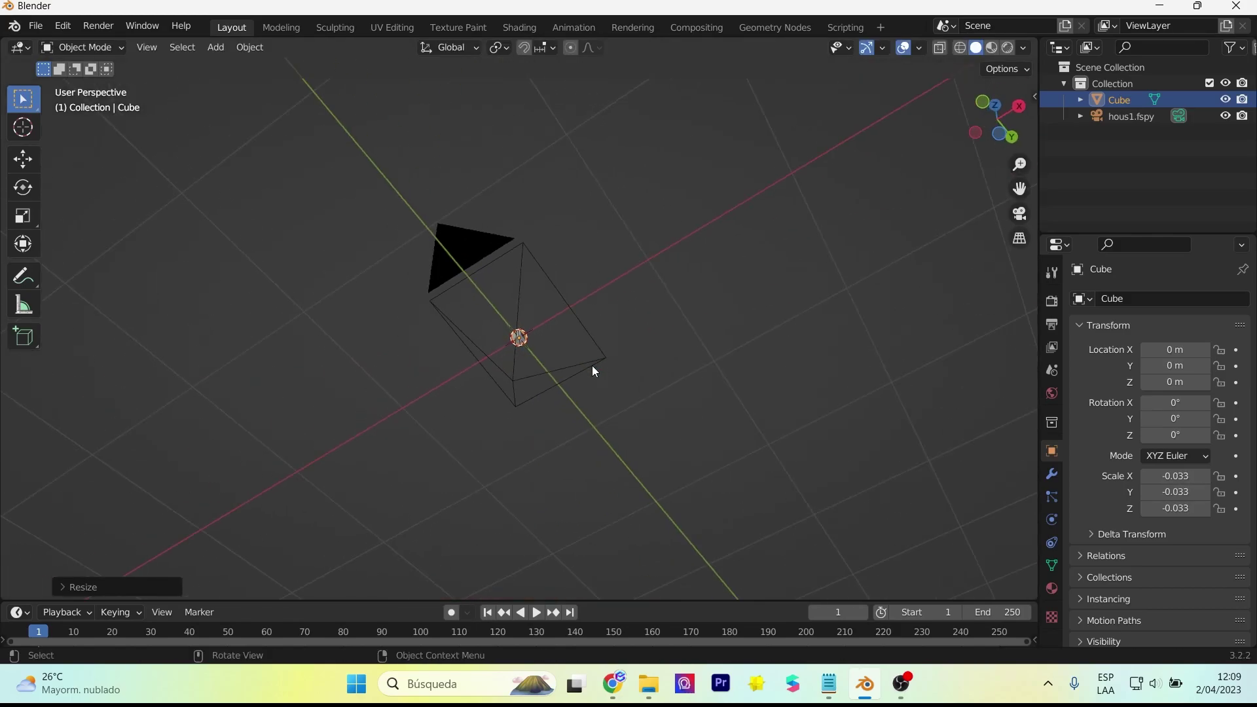
key(KP_0)
middle_drag(572, 396, 565, 407)
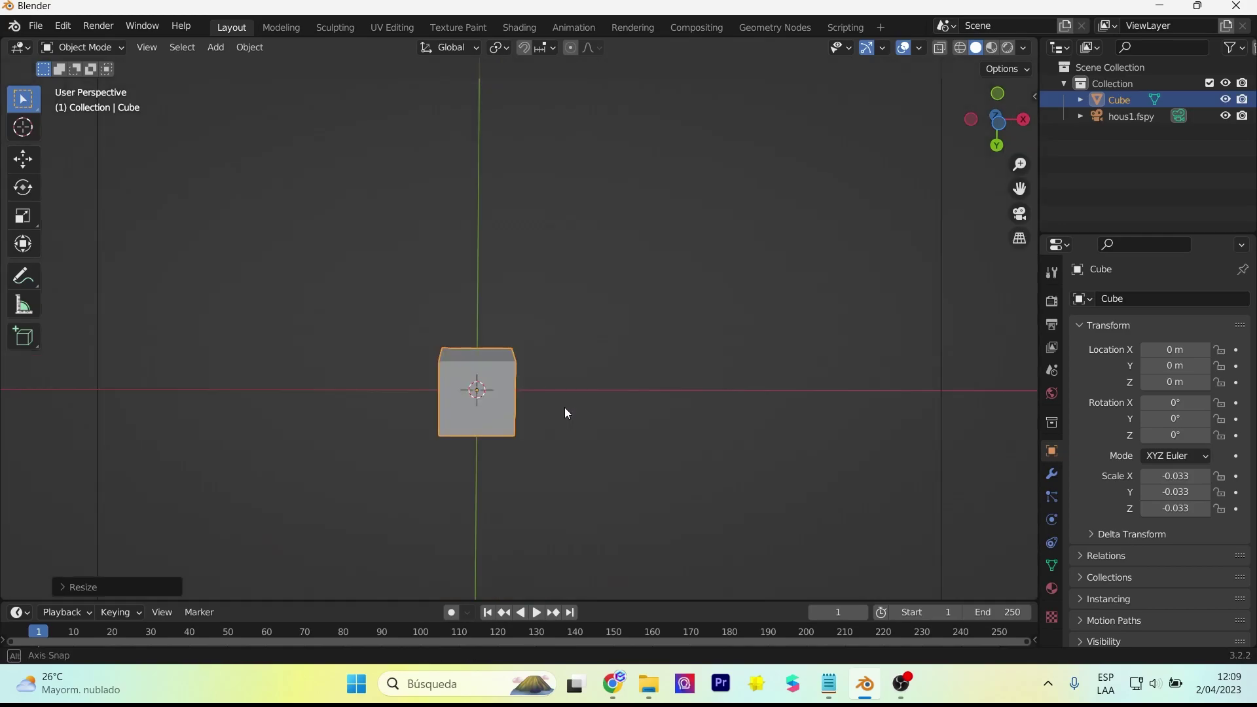
key(KP_0)
scroll(550, 409, up, 4)
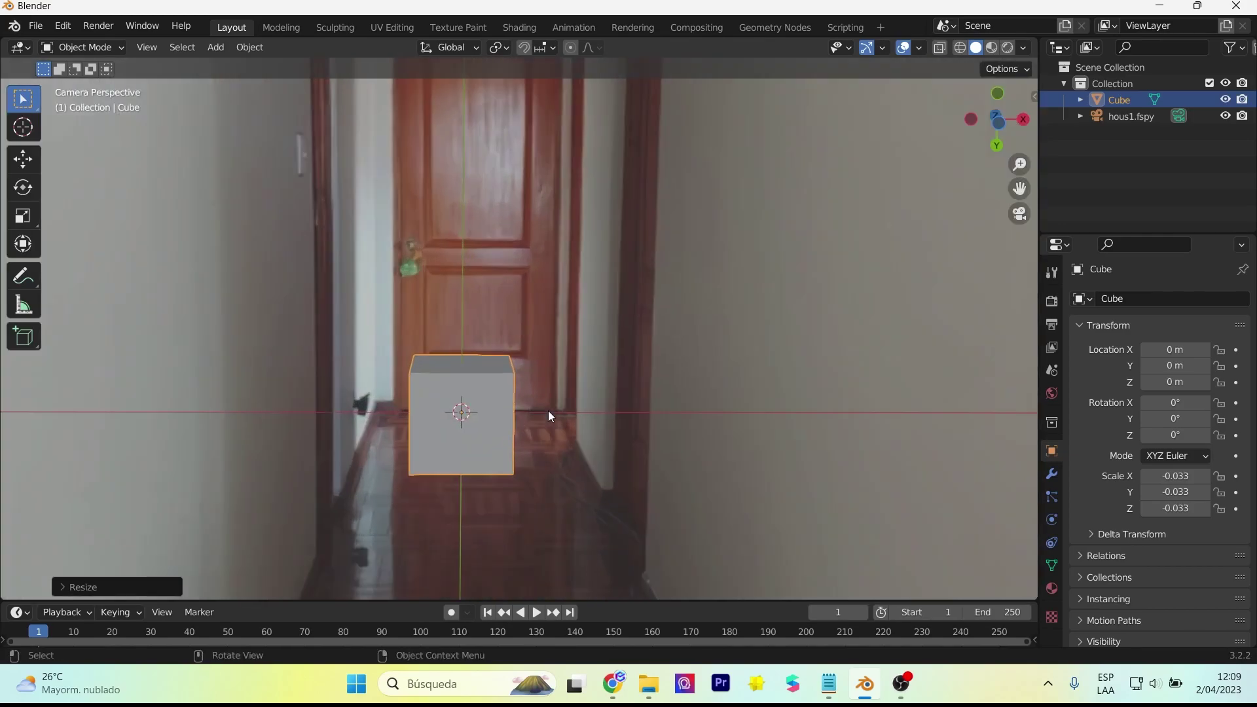
scroll(548, 410, up, 3)
scroll(528, 426, down, 6)
scroll(528, 425, up, 2)
scroll(494, 420, up, 2)
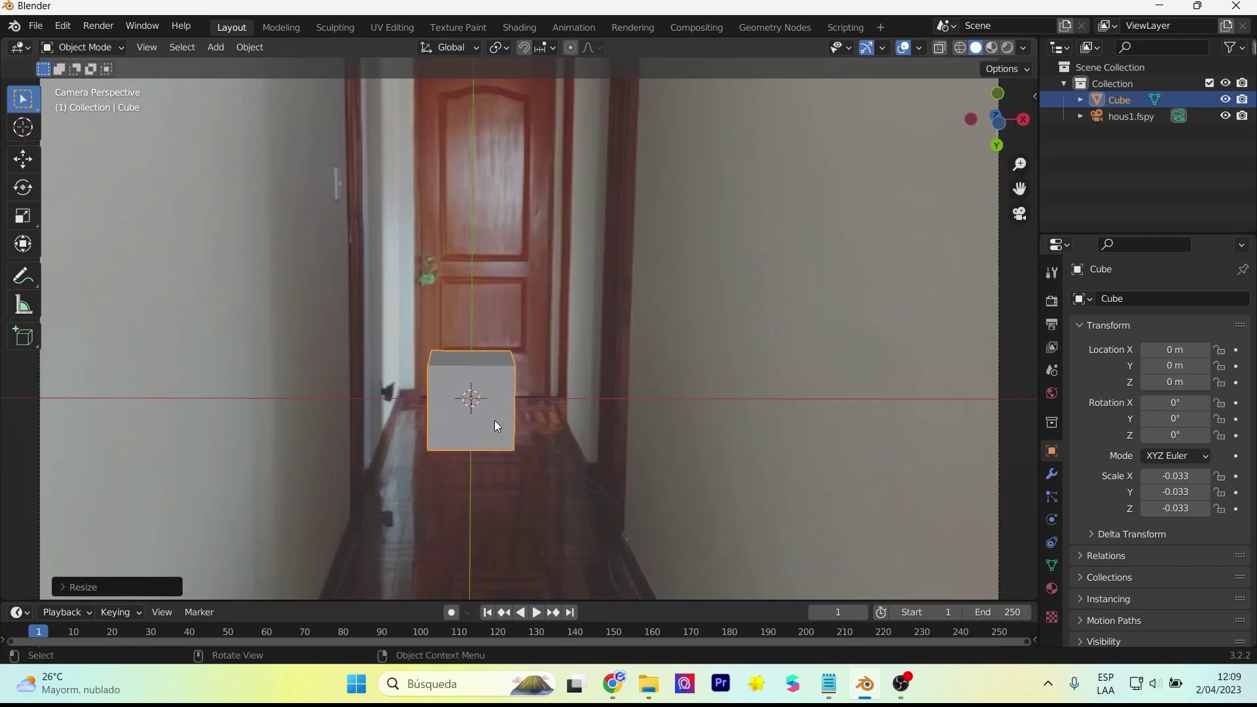
key(s)
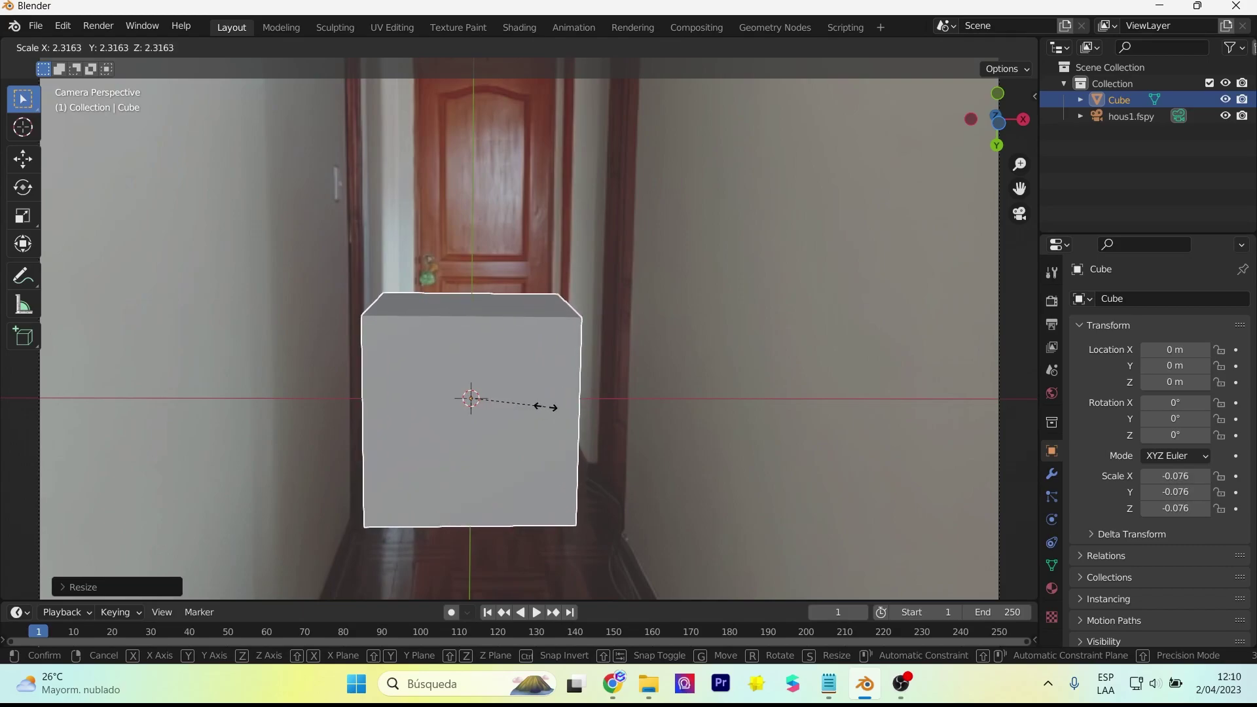
click(546, 407)
Step: Enter Edit Mode on the cube, deselect all vertices and show it as wireframe
click(82, 48)
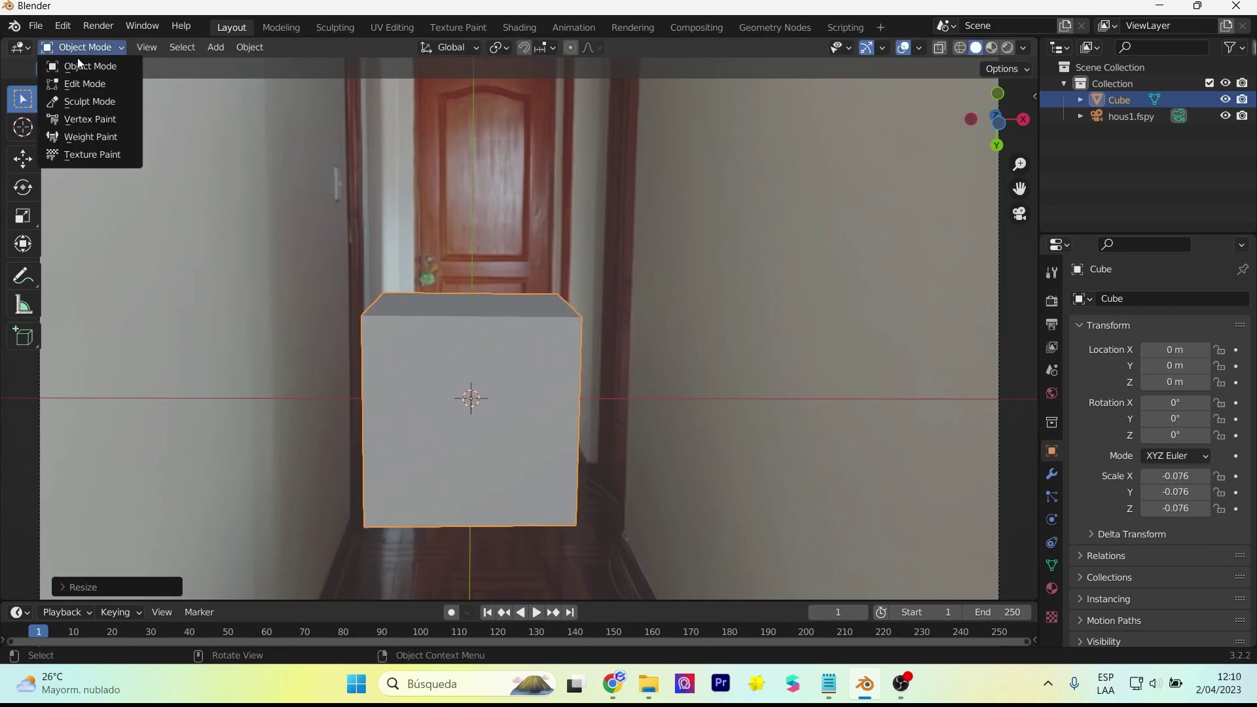
click(81, 78)
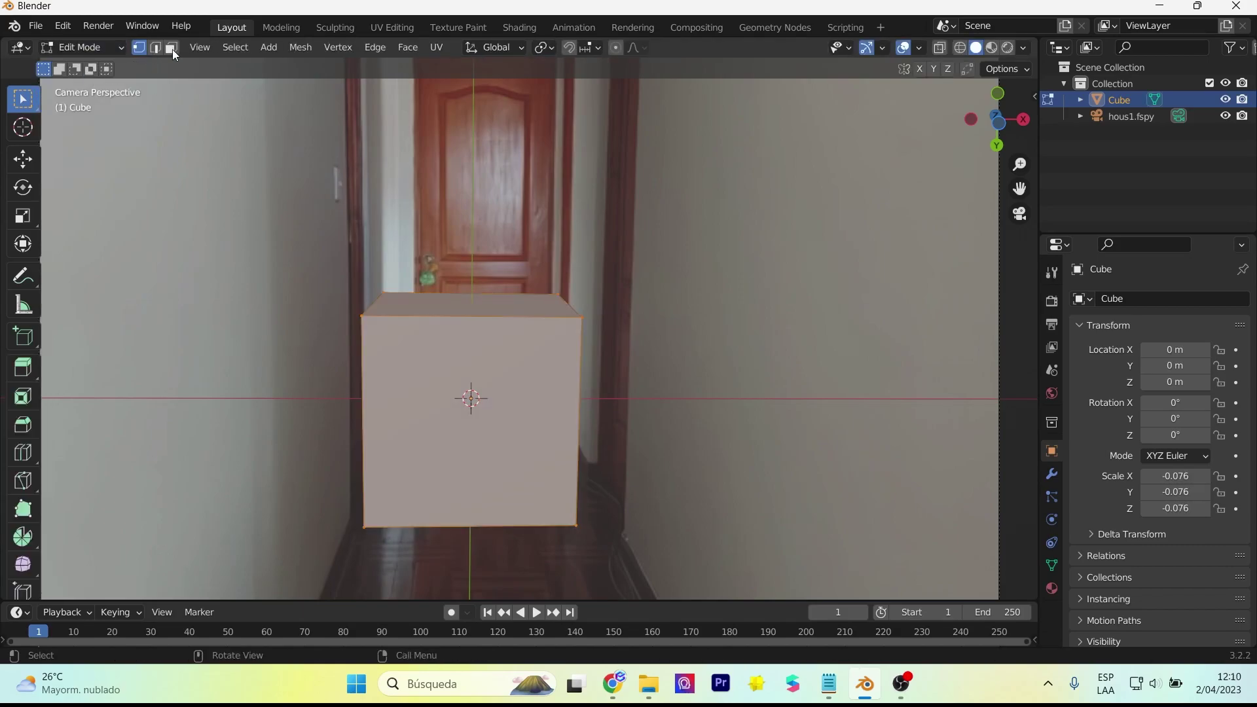
key(alt+a)
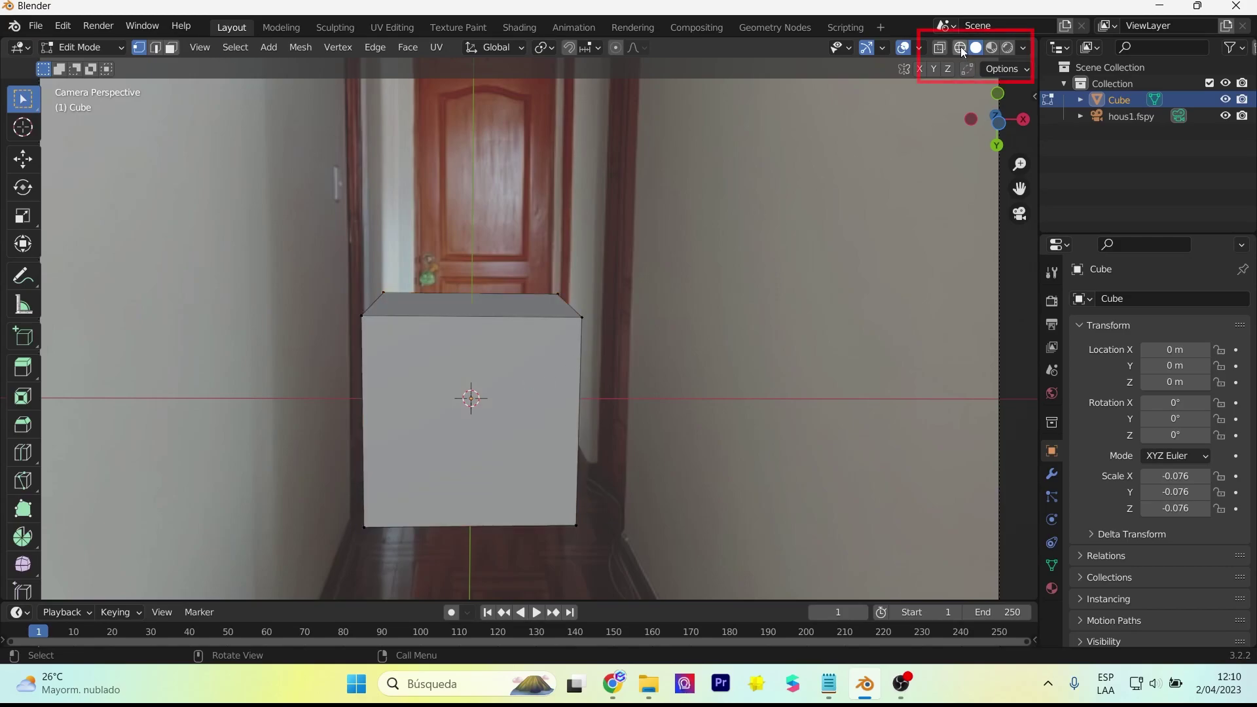
click(961, 48)
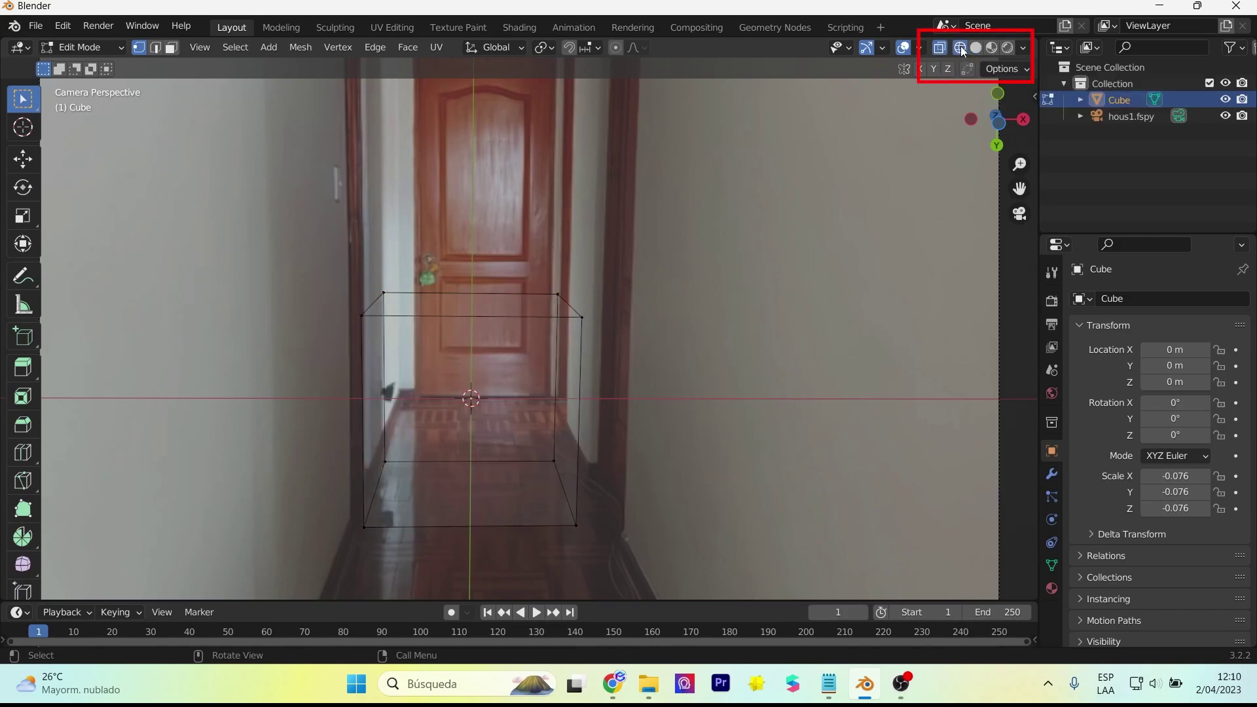
Step: Raise the top-right back vertex and align it with the door frame along X
click(559, 293)
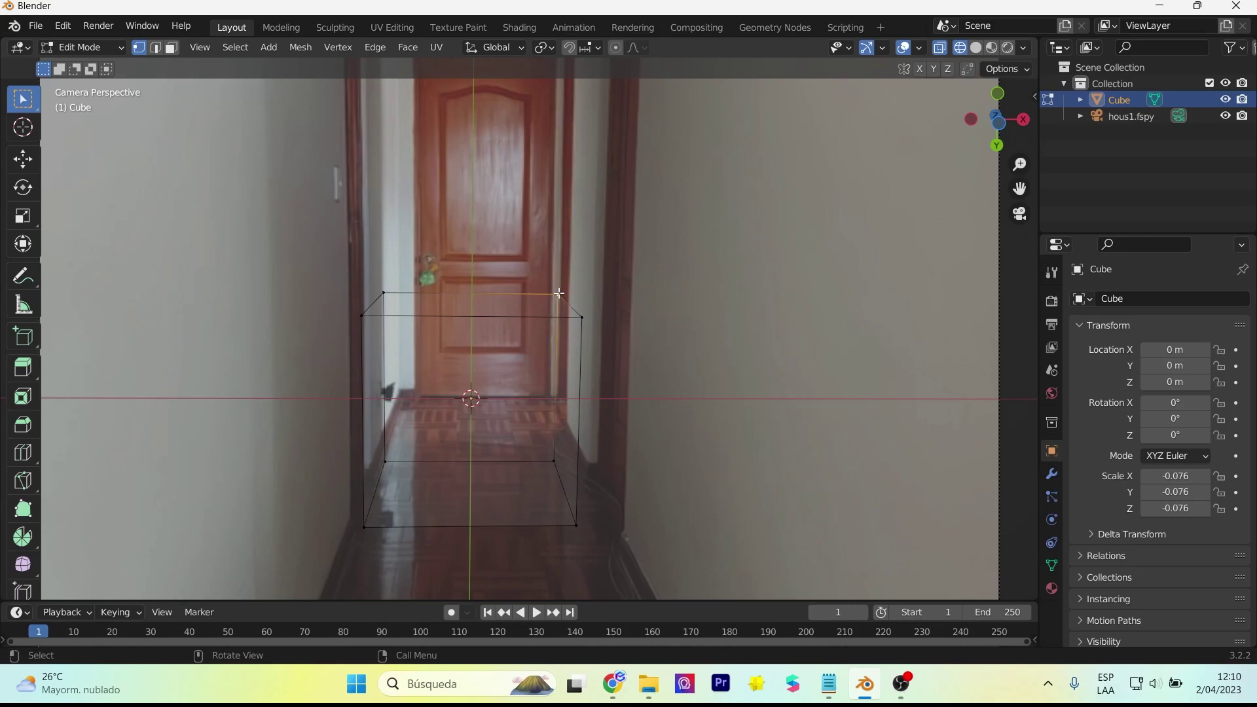
scroll(559, 293, down, 2)
click(22, 159)
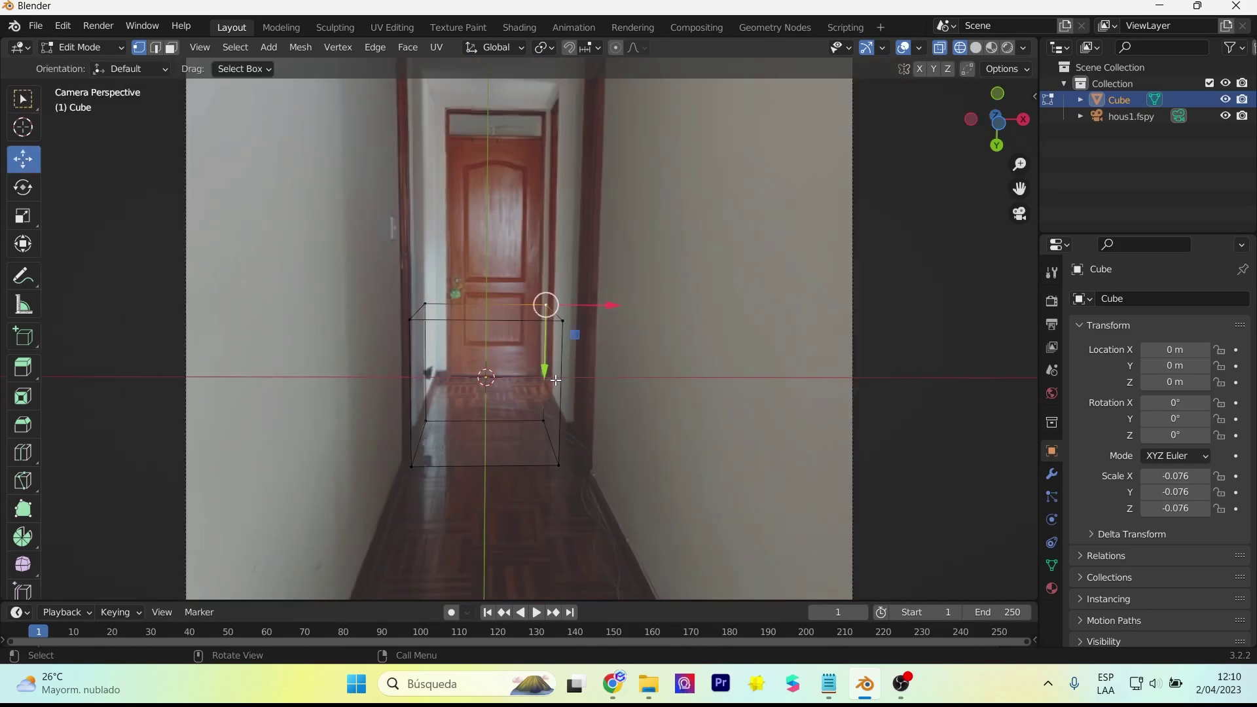
drag(544, 298, 547, 176)
scroll(387, 321, up, 3)
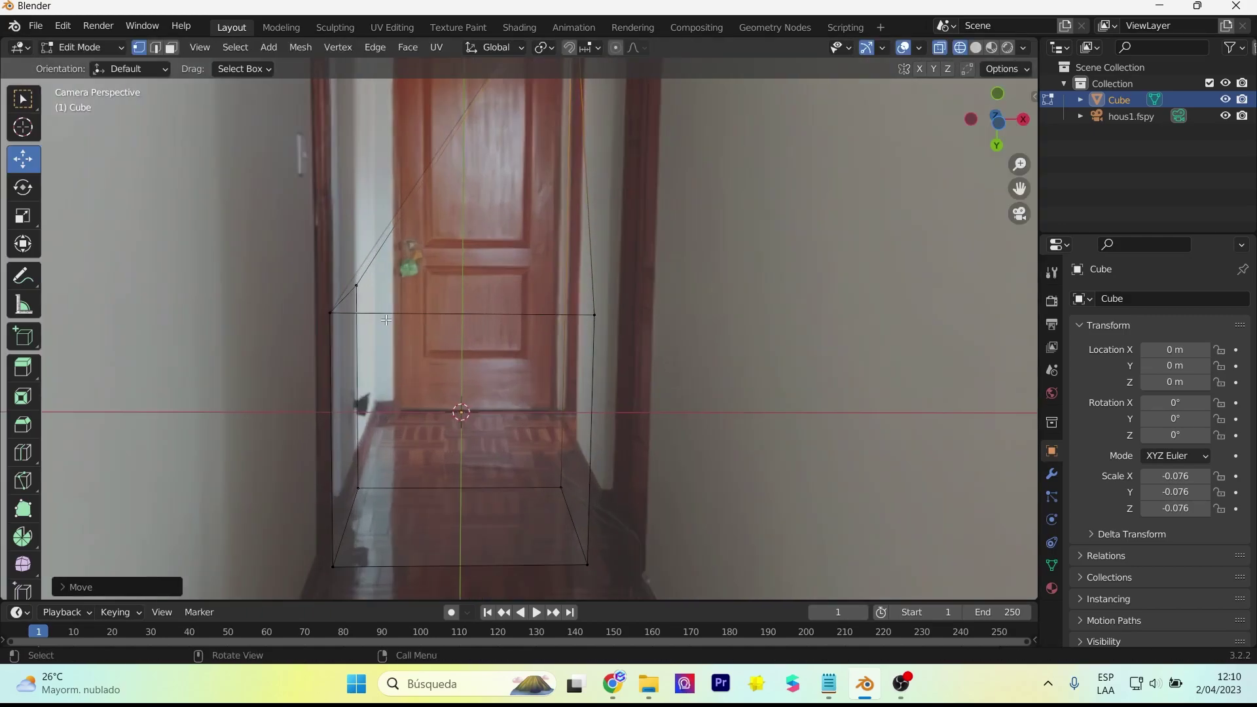
scroll(359, 286, down, 2)
drag(426, 301, 440, 175)
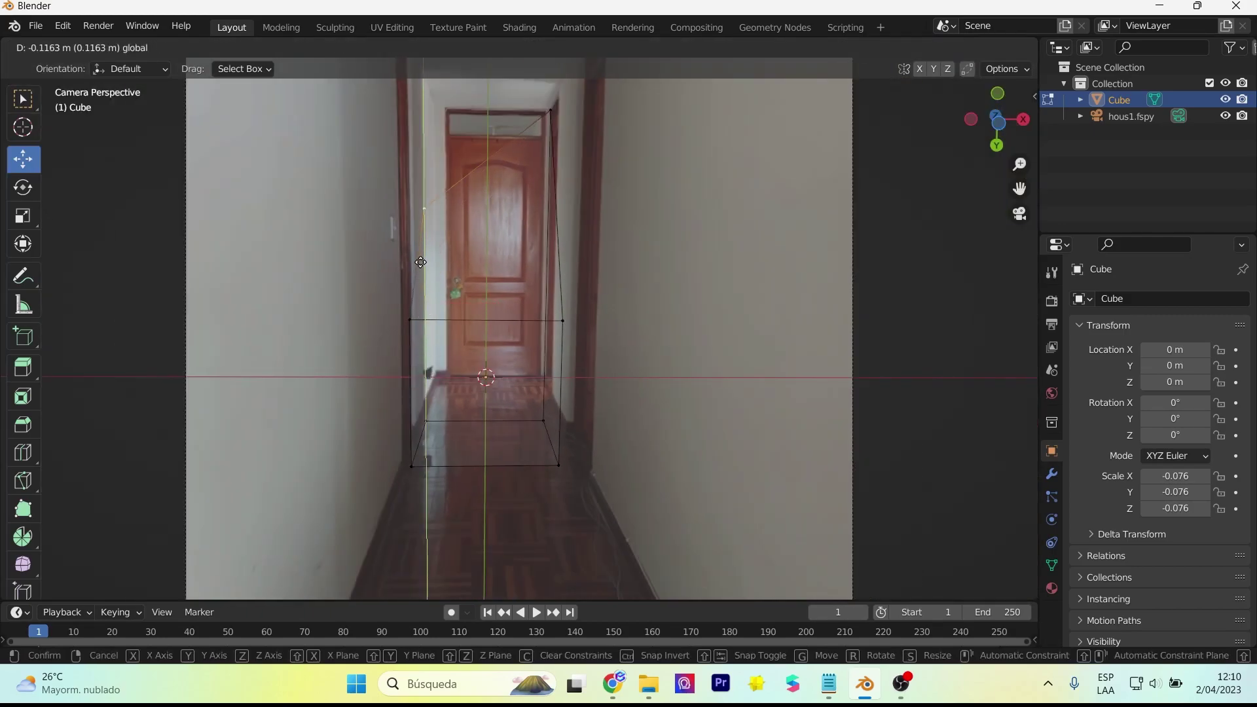
drag(458, 110, 465, 115)
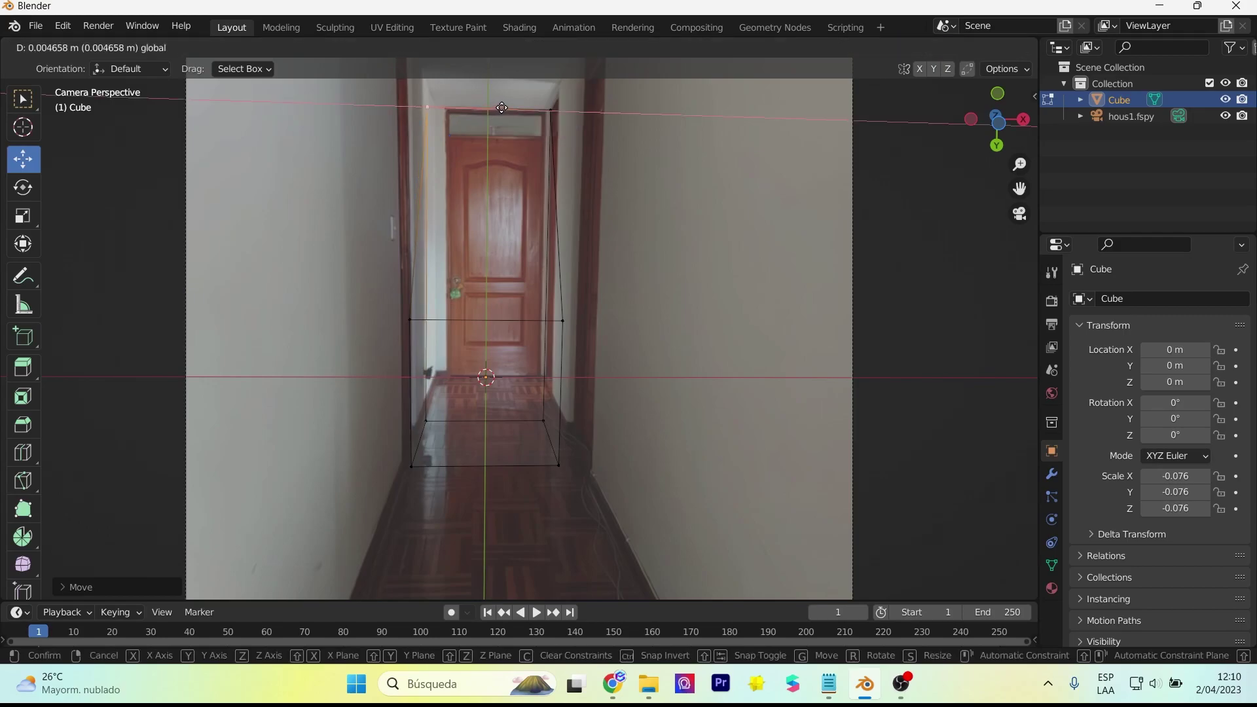
scroll(465, 185, up, 1)
scroll(465, 185, up, 2)
scroll(473, 420, up, 4)
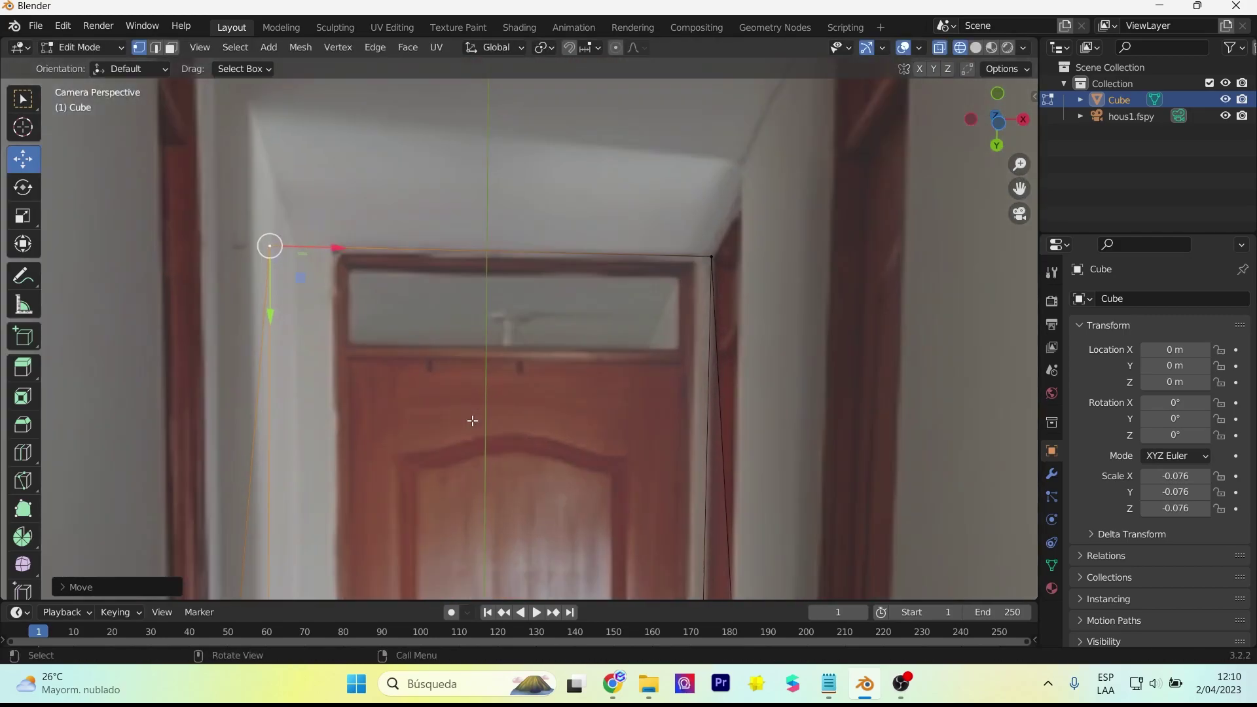
drag(332, 262, 361, 251)
Step: Move the box's lower corners onto the hallway floor lines
scroll(594, 381, down, 1)
scroll(594, 381, down, 2)
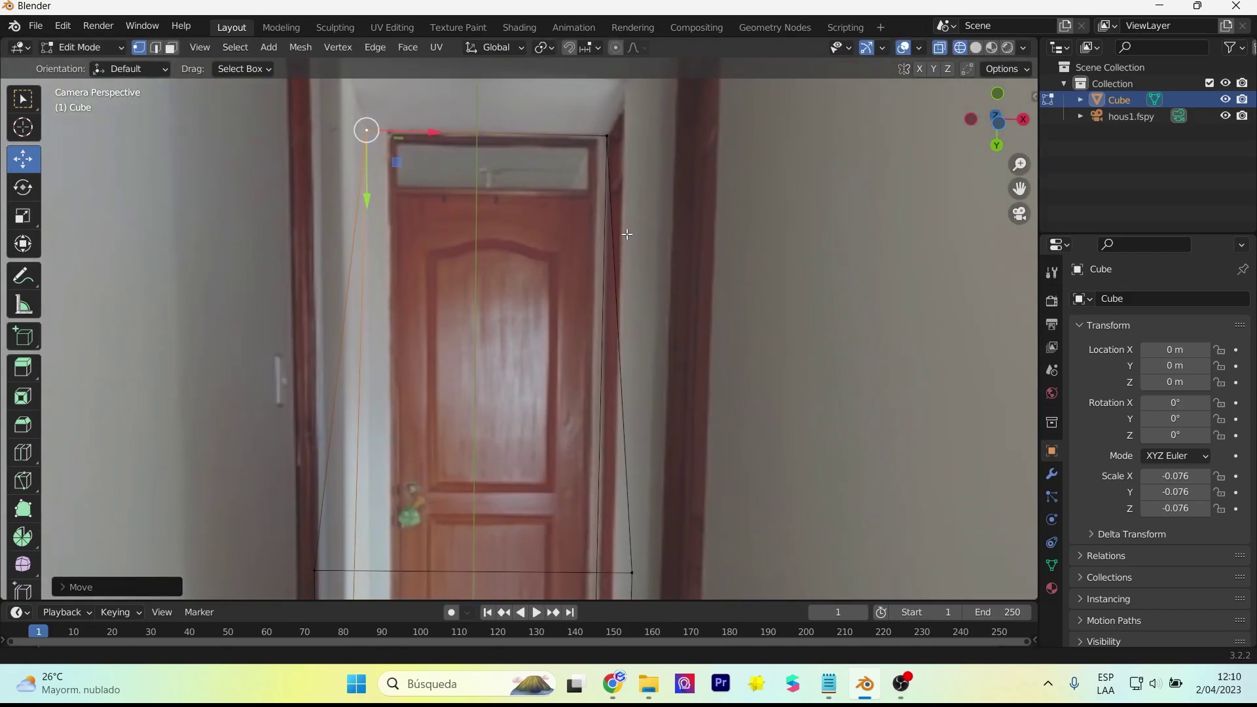
scroll(594, 381, down, 2)
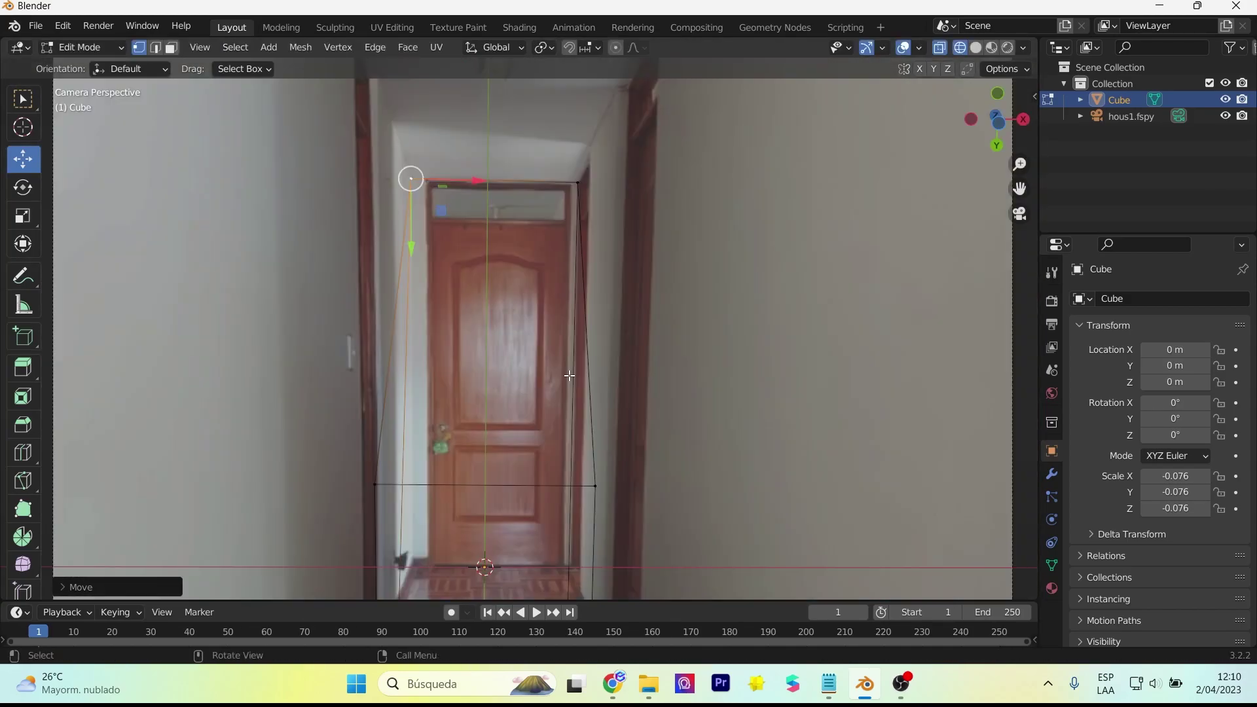
scroll(496, 499, up, 1)
shift+middle_drag(495, 499, 553, 302)
scroll(446, 462, down, 1)
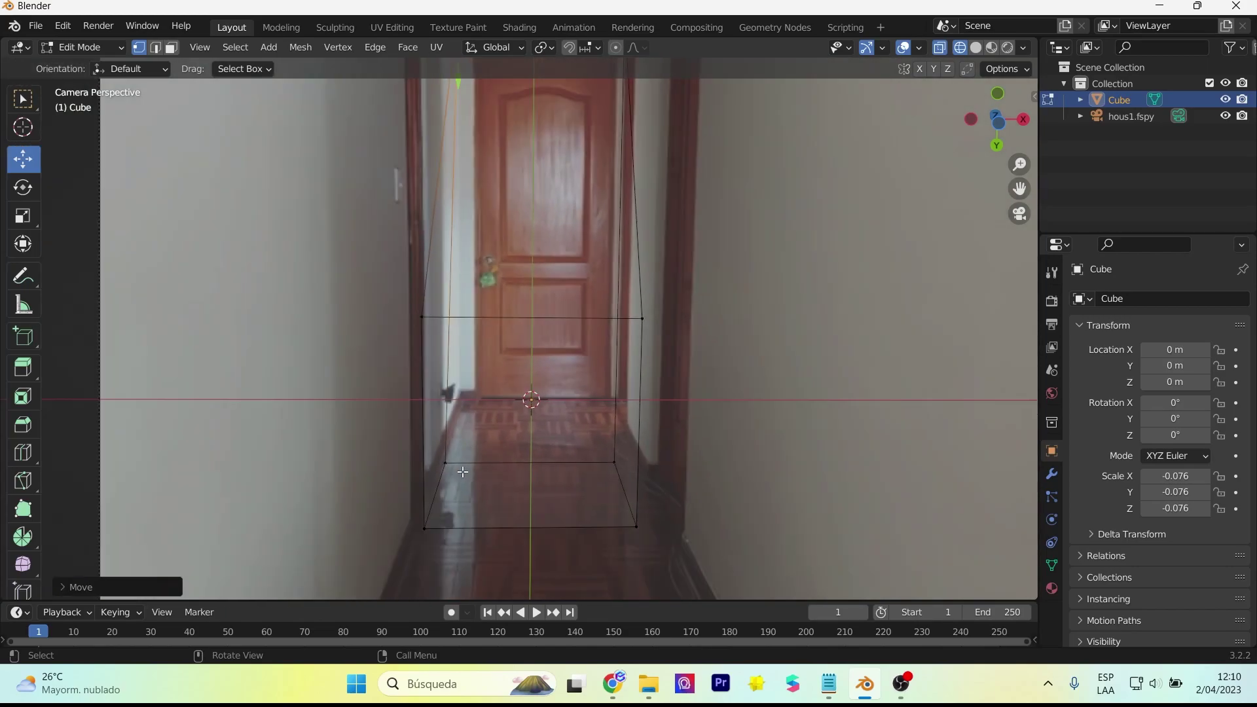
click(446, 463)
drag(482, 497, 618, 460)
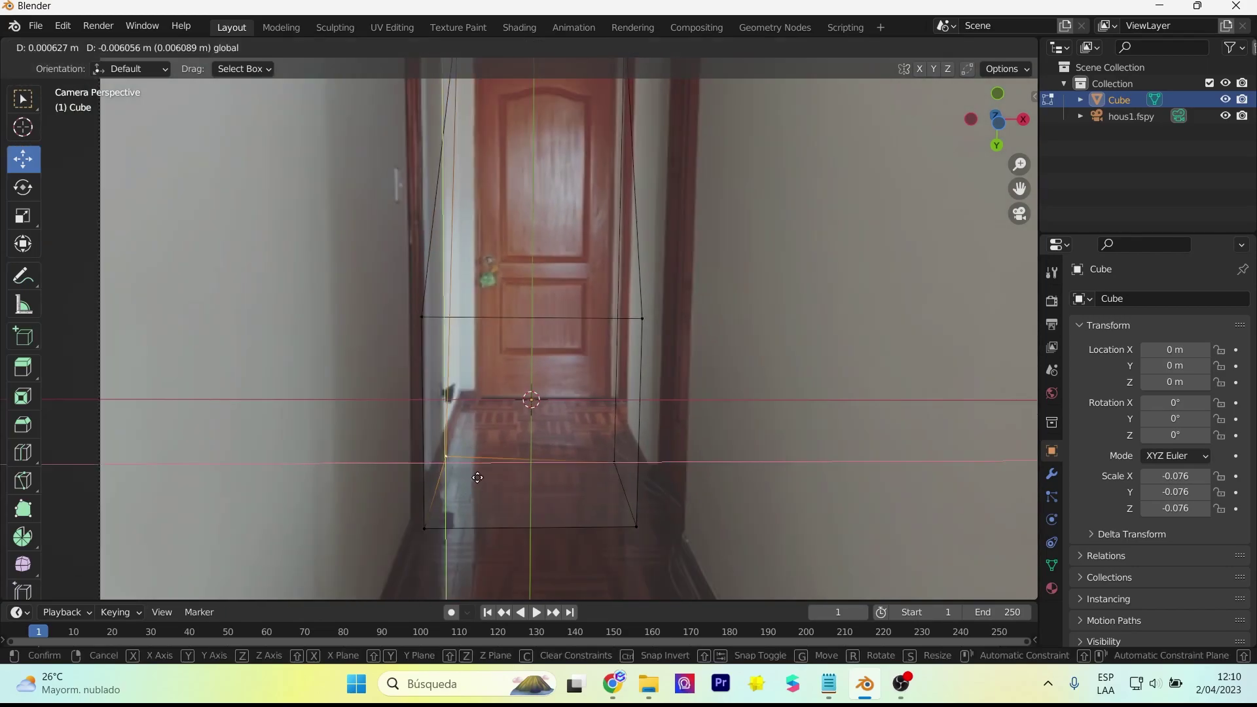
click(618, 460)
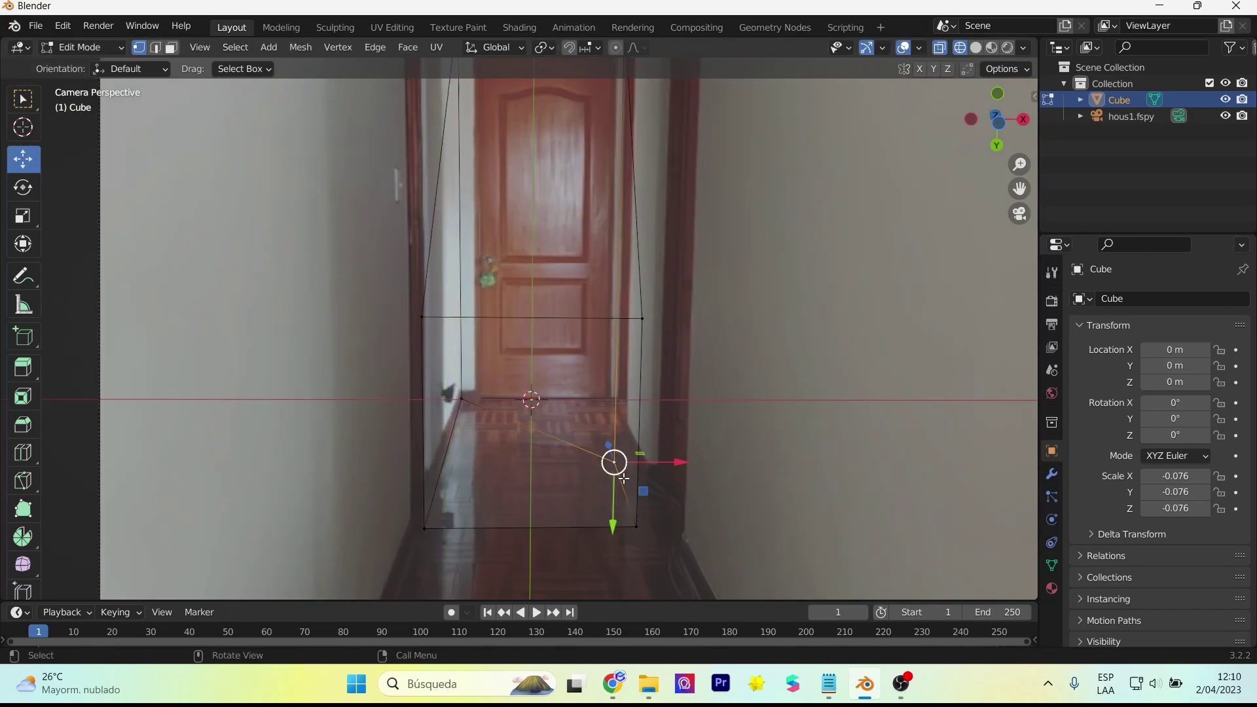
drag(642, 491, 639, 423)
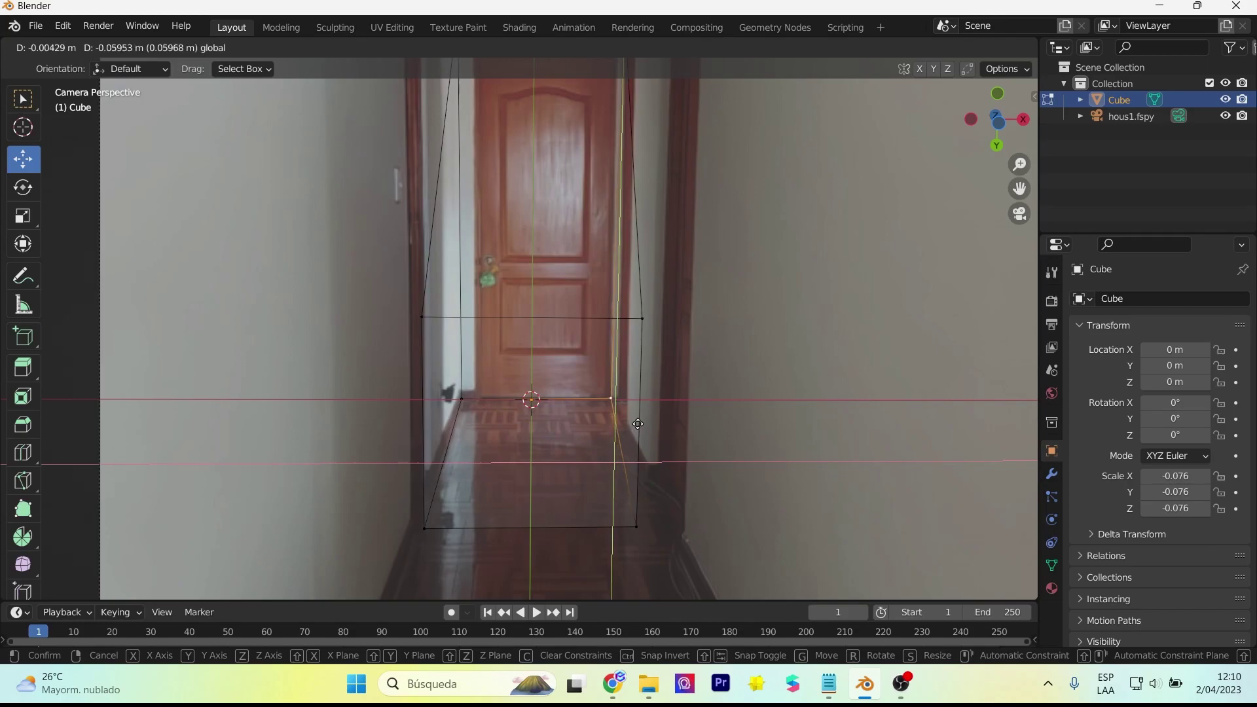
click(639, 424)
Step: Slide the right wall corner onto the right wall and up to the ceiling edge
scroll(631, 403, down, 3)
click(589, 327)
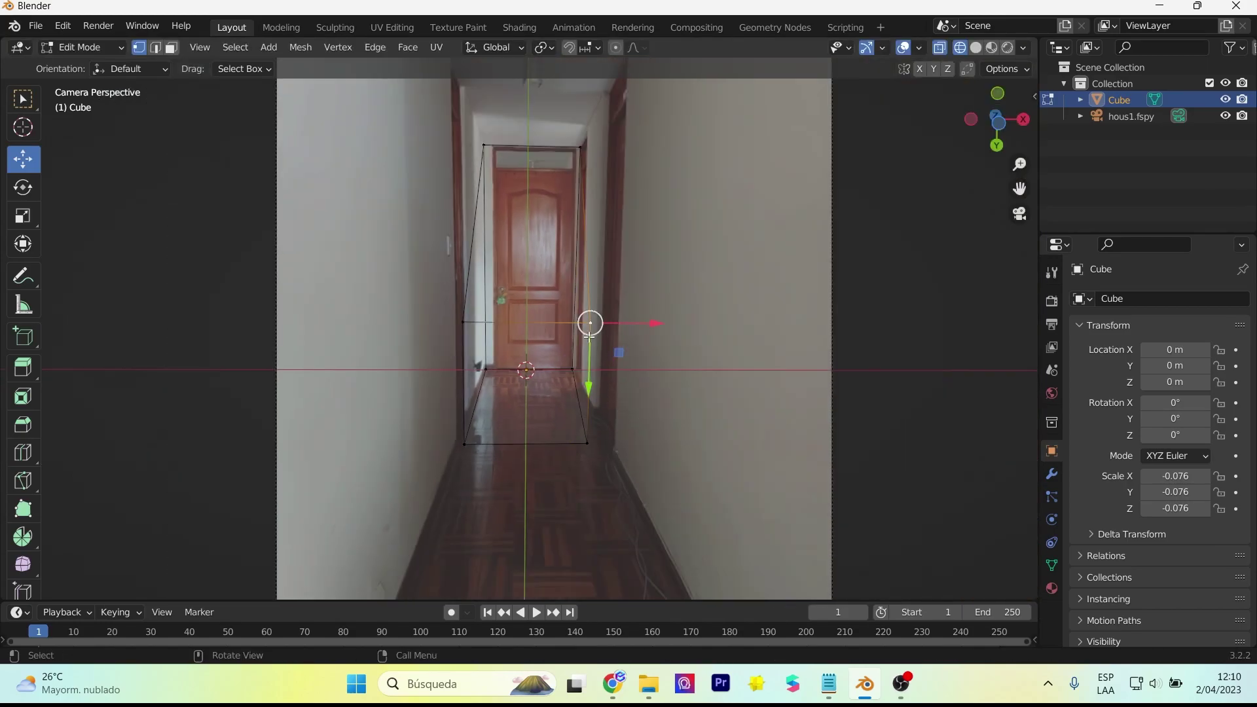
drag(643, 324, 713, 315)
scroll(706, 324, down, 2)
drag(619, 393, 667, 150)
scroll(655, 174, down, 1)
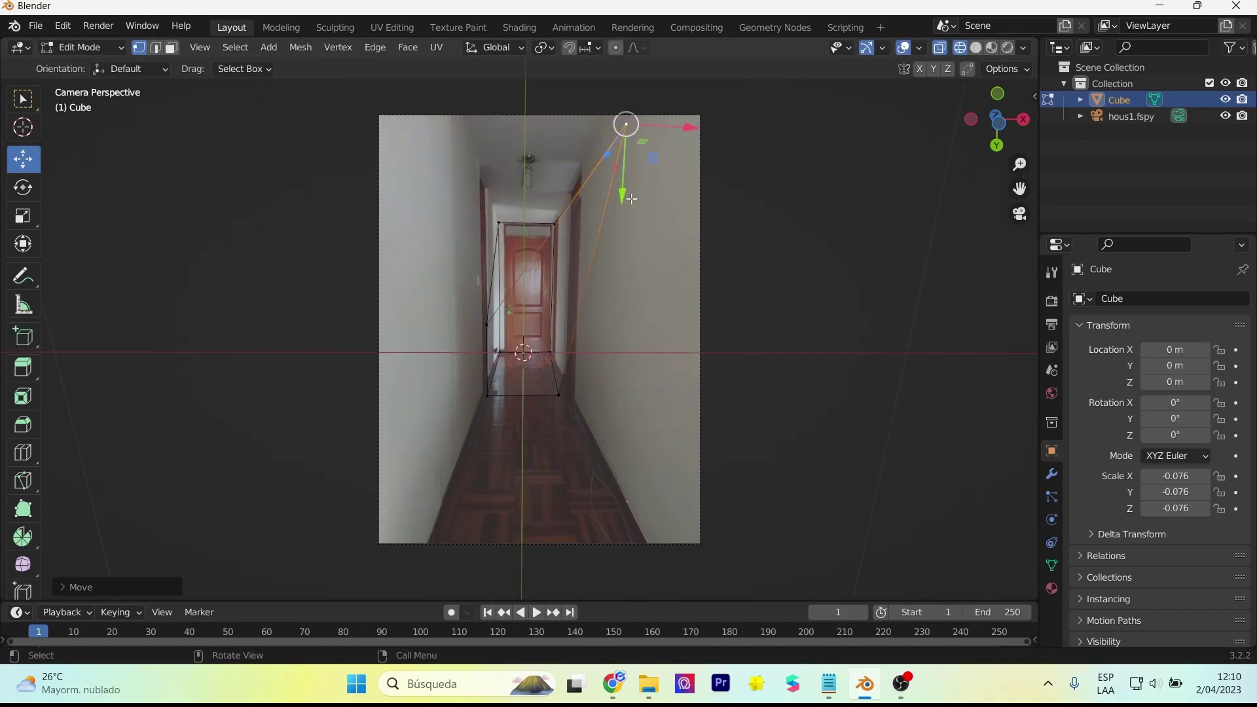
mouse_move(631, 198)
mouse_down()
mouse_move(619, 197)
mouse_move(570, 397)
mouse_move(679, 581)
mouse_up()
Step: Move the left corners onto the floor's left edge and the left wall's ceiling line
click(559, 398)
scroll(471, 432, up, 1)
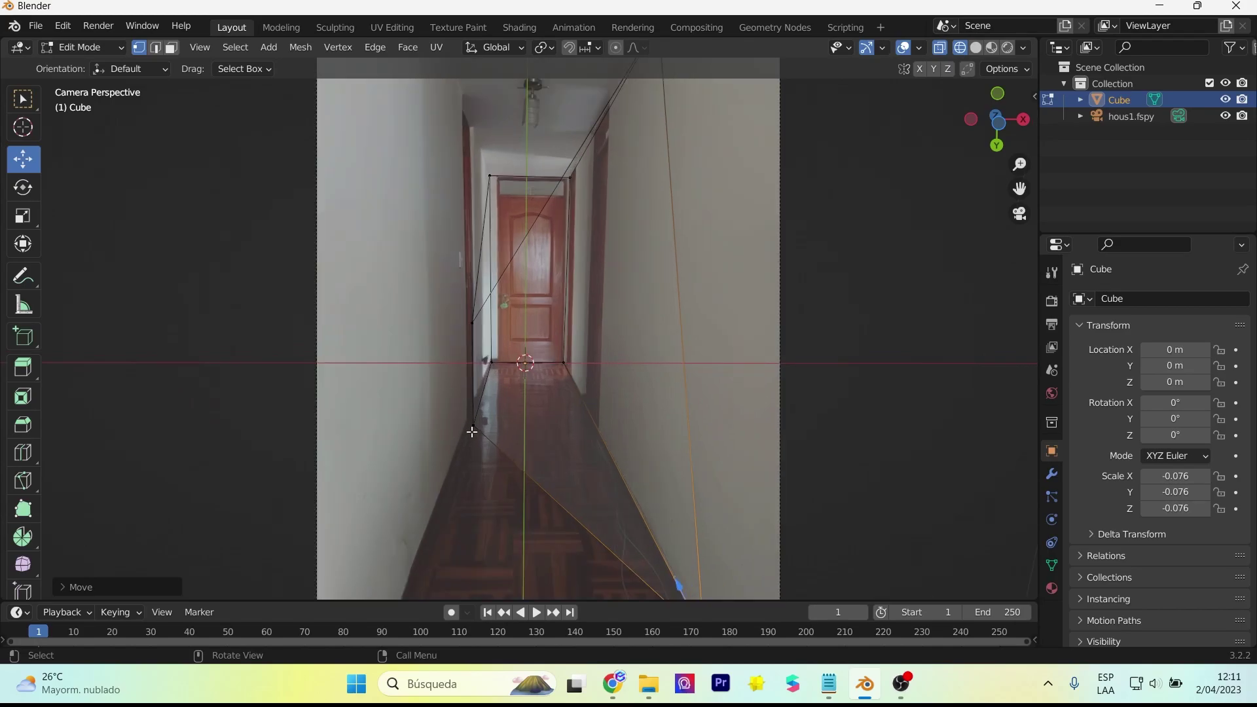
click(471, 433)
scroll(472, 432, down, 1)
mouse_move(512, 438)
mouse_down()
mouse_move(445, 76)
mouse_move(417, 583)
mouse_up()
scroll(417, 583, up, 1)
click(484, 326)
scroll(476, 333, down, 1)
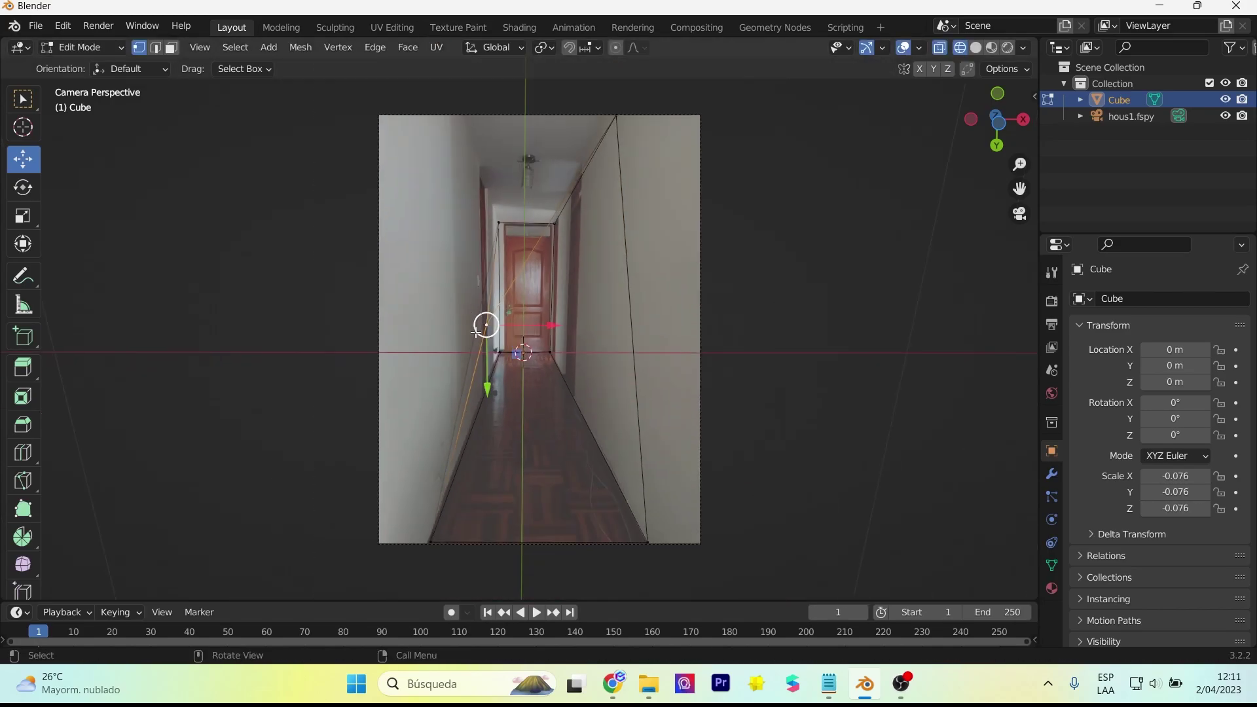
drag(485, 326, 423, 191)
drag(549, 121, 516, 119)
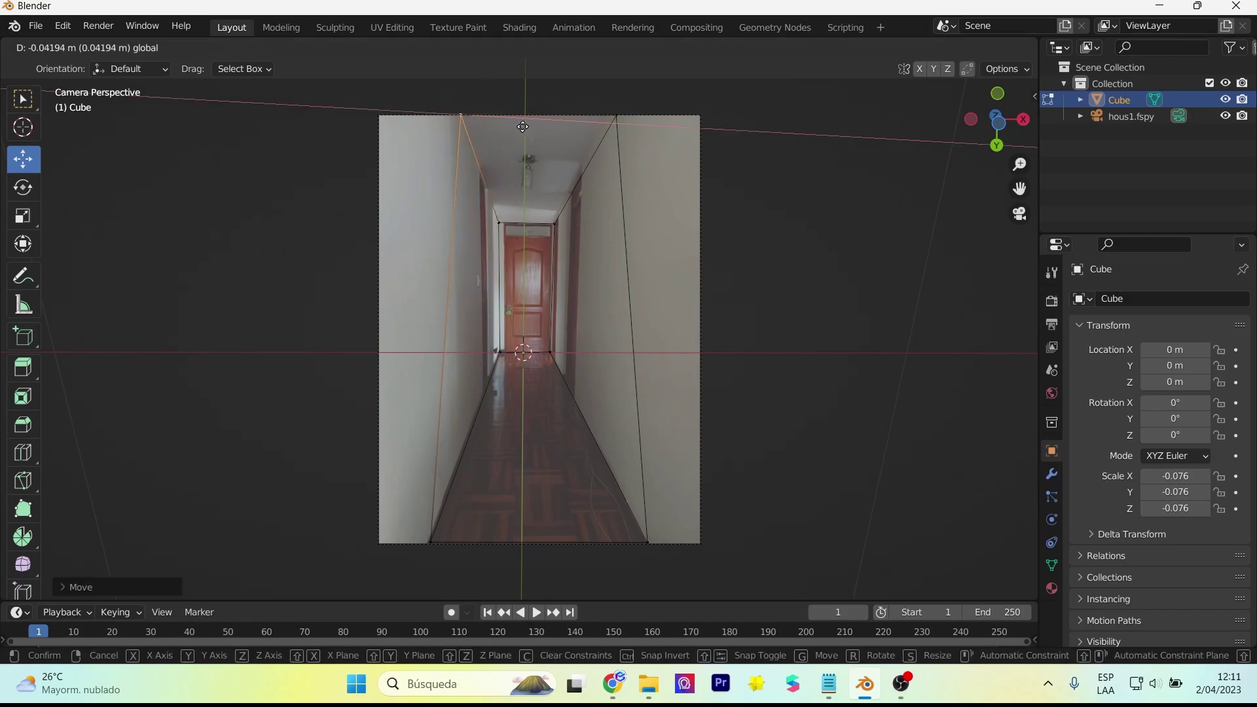
click(453, 186)
mouse_move(452, 186)
middle_down()
mouse_move(726, 354)
mouse_move(757, 449)
mouse_move(756, 273)
middle_up()
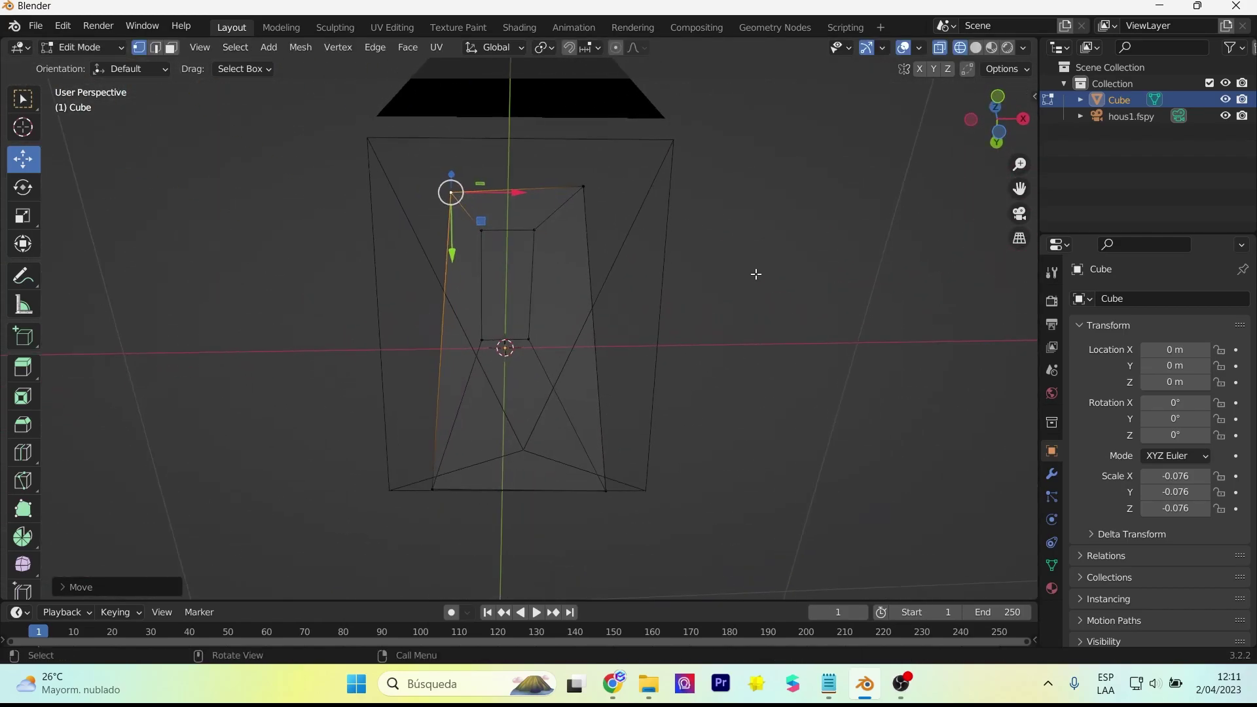
Step: In camera view, nudge the bottom-left floor corner slightly left onto the floor edge
key(KP_0)
scroll(510, 453, up, 2)
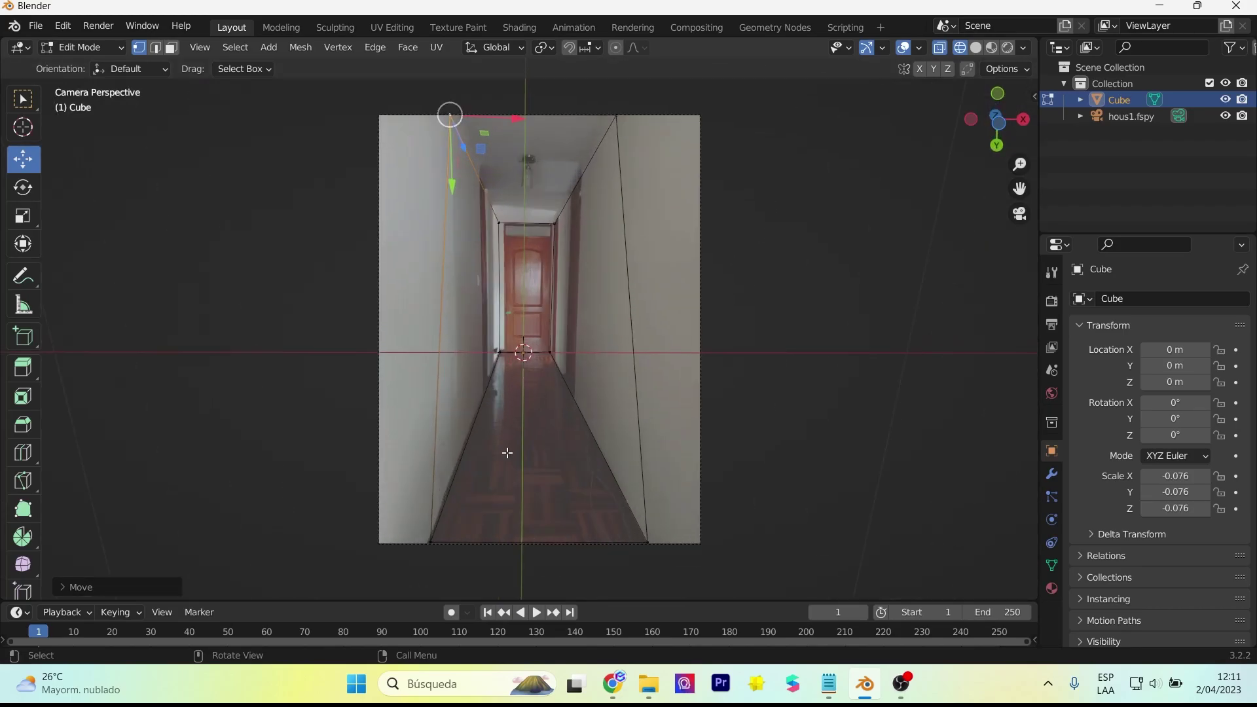
scroll(510, 453, up, 1)
shift+middle_drag(509, 453, 561, 364)
scroll(508, 486, up, 3)
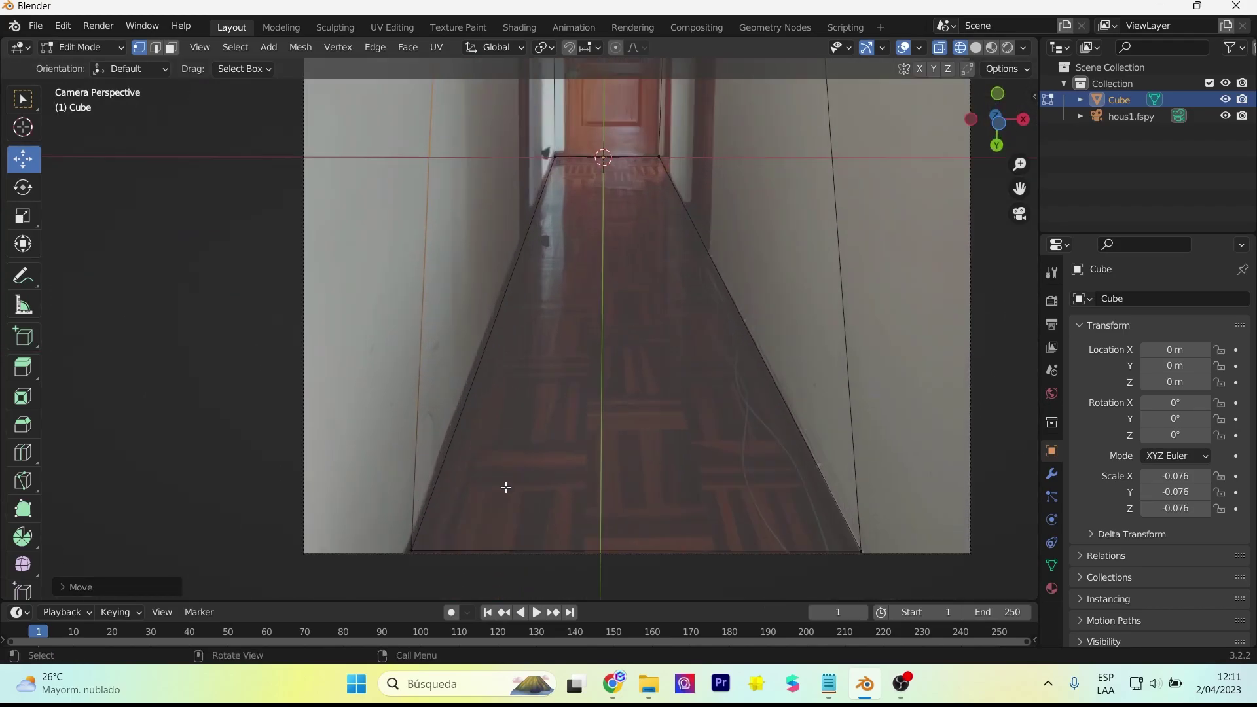
click(413, 550)
drag(483, 552, 435, 515)
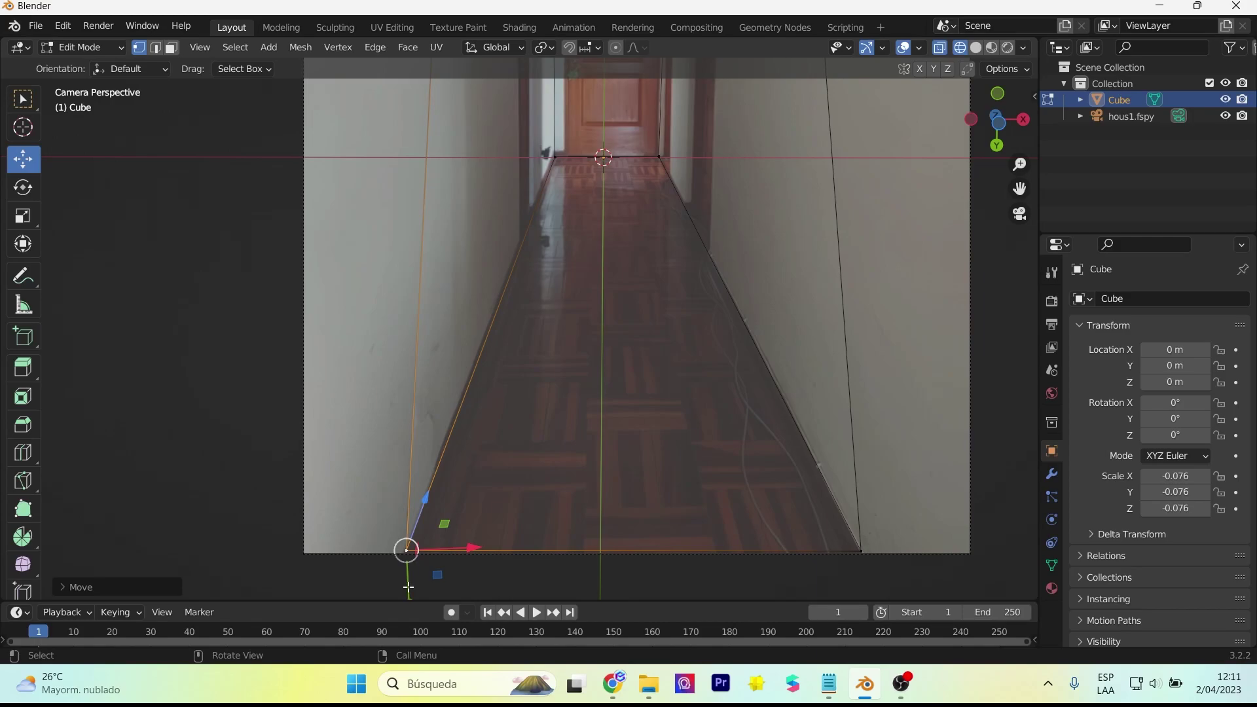
click(860, 552)
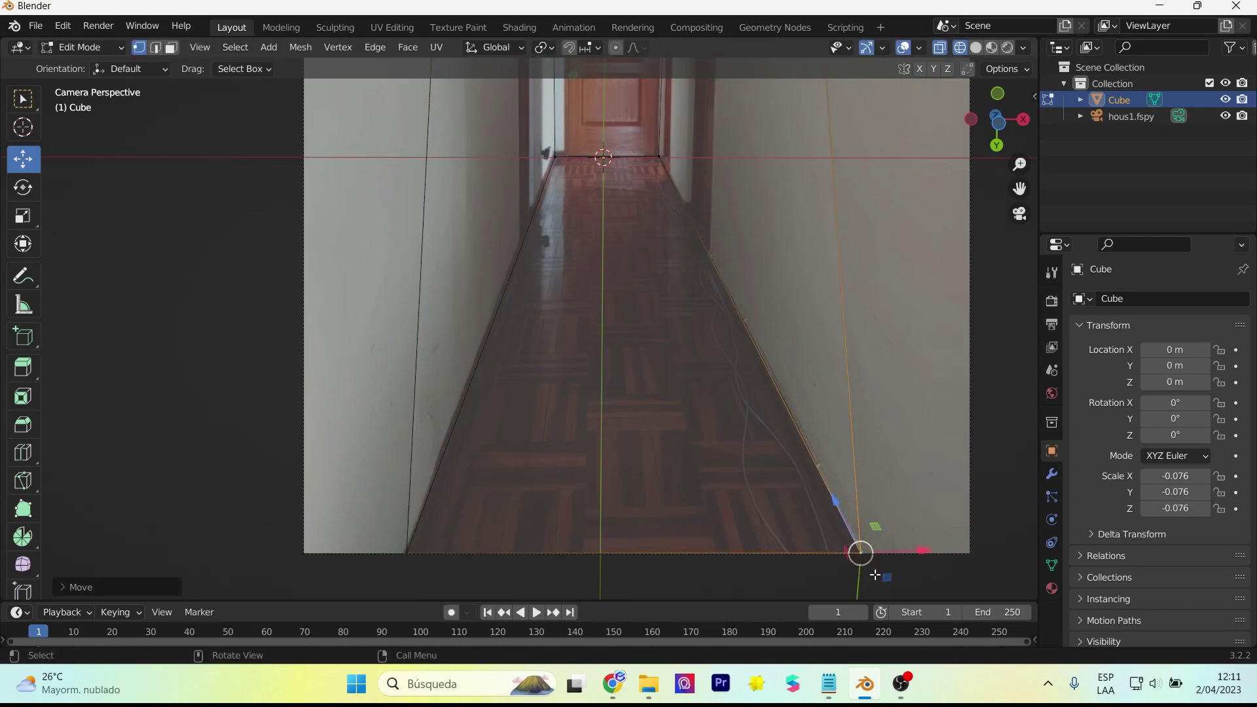
scroll(753, 399, down, 2)
shift+scroll(725, 169, up, 5)
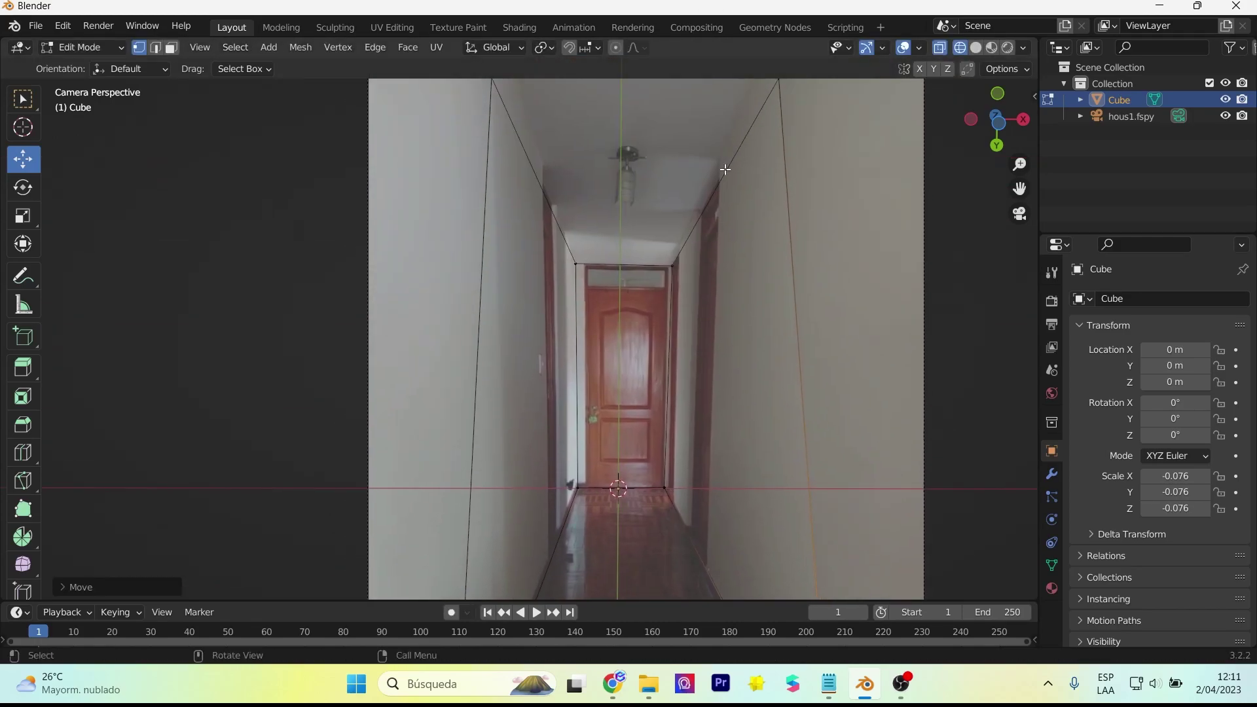
shift+scroll(724, 169, up, 3)
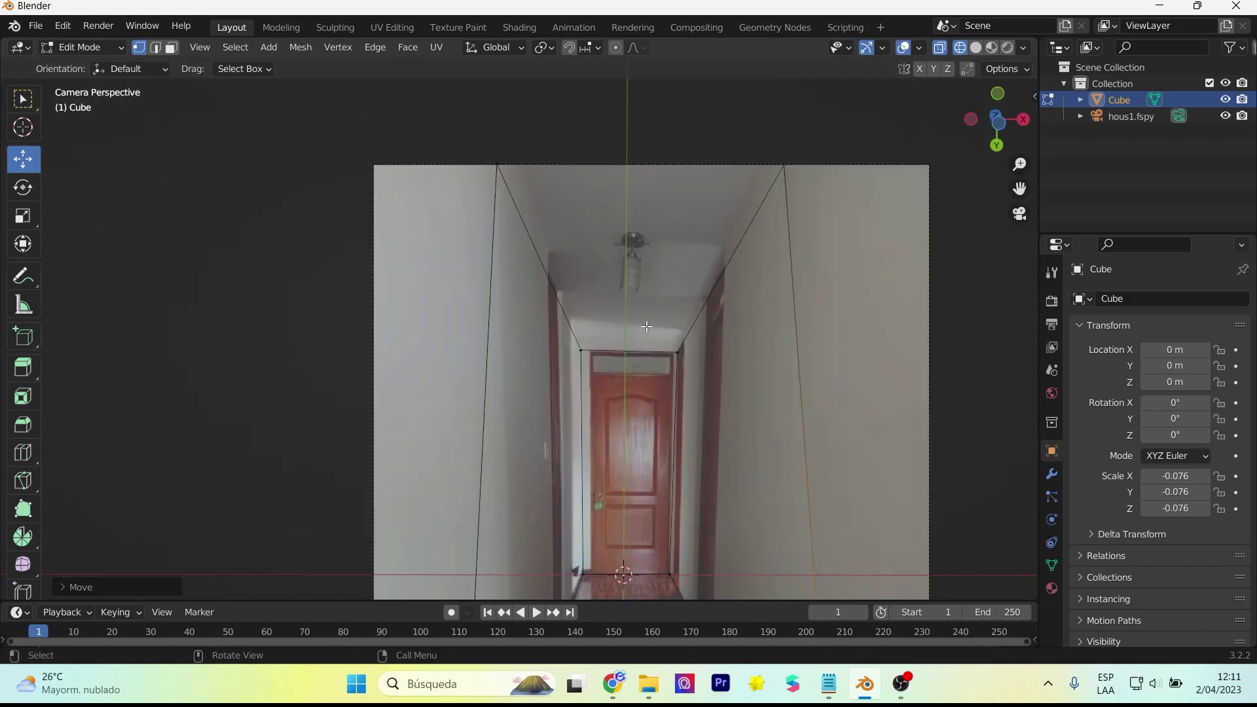
scroll(646, 326, up, 2)
Step: Slide the top corners along the ceiling line and nudge the inner lower-left corner toward the door
click(492, 131)
mouse_move(531, 131)
mouse_down()
mouse_move(579, 131)
mouse_move(519, 131)
mouse_up()
click(837, 132)
mouse_move(837, 133)
mouse_down()
mouse_move(822, 203)
mouse_move(666, 185)
mouse_up()
key(Escape)
click(522, 134)
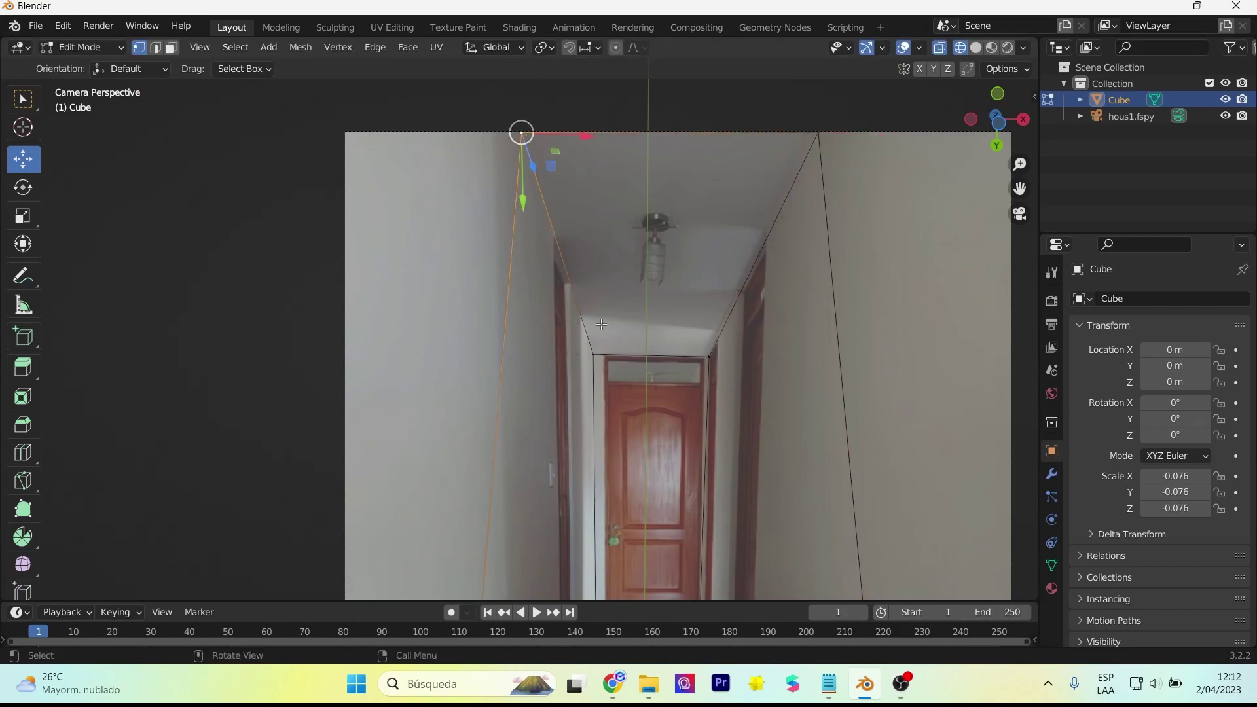
click(593, 355)
drag(660, 355, 669, 351)
Step: Align the bottom door-end corner with the frame, then orbit to view the box from above
scroll(668, 350, down, 3)
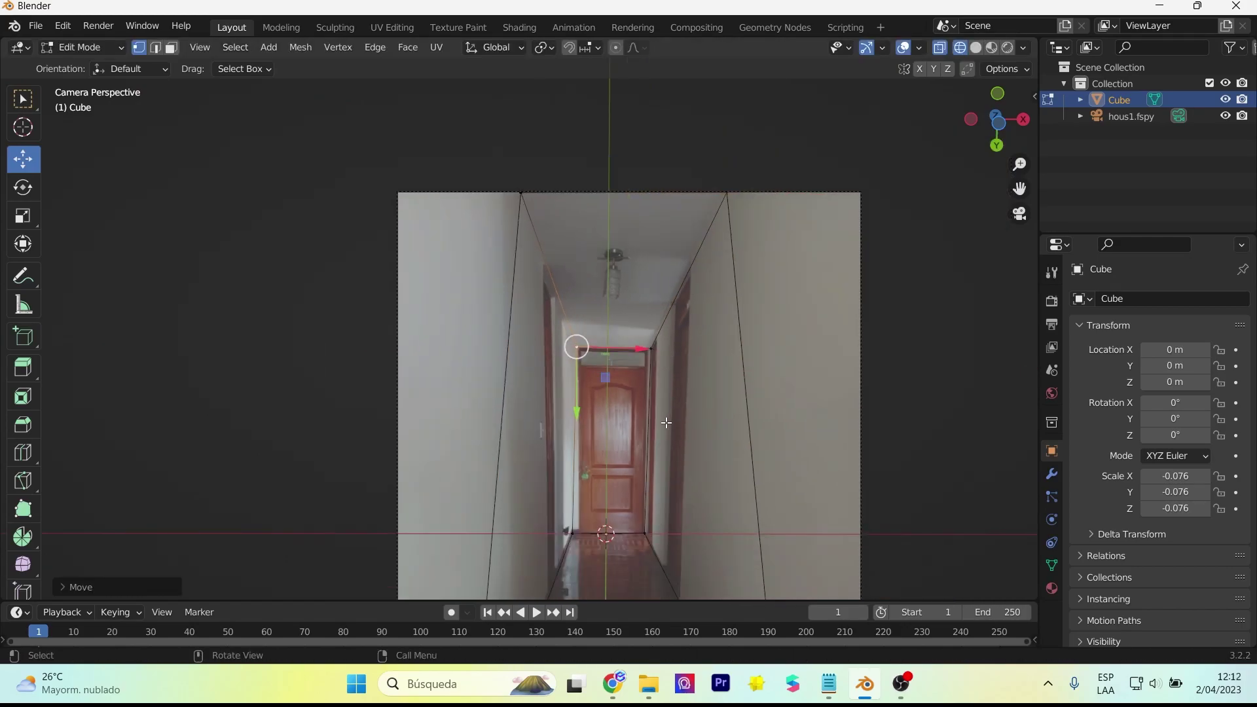
scroll(668, 350, up, 4)
scroll(675, 504, up, 2)
click(679, 505)
drag(745, 503, 834, 502)
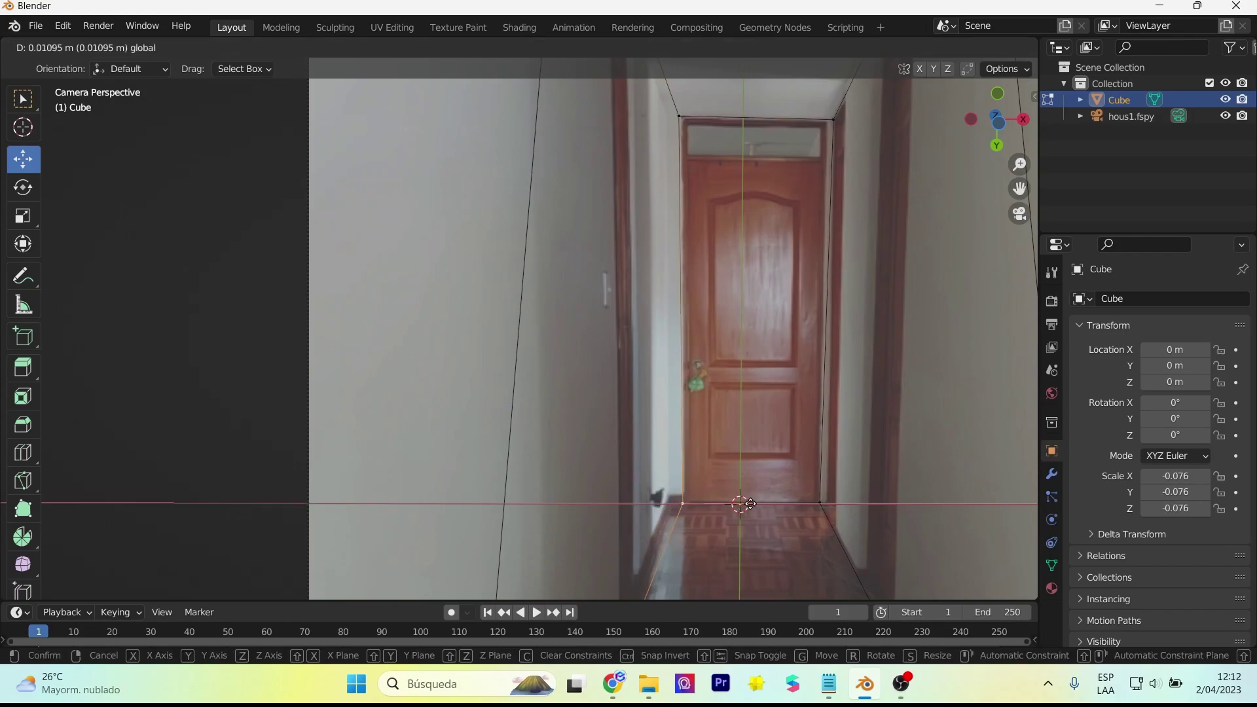
click(824, 502)
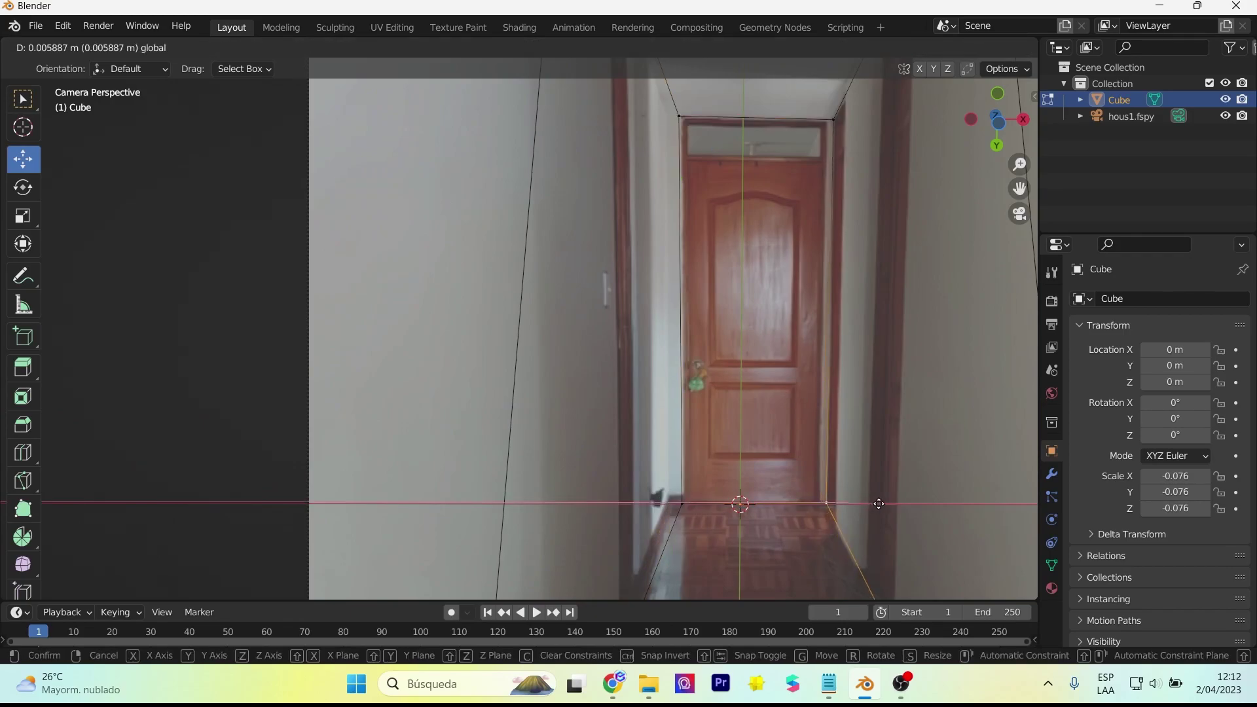
scroll(760, 387, down, 6)
scroll(812, 386, down, 2)
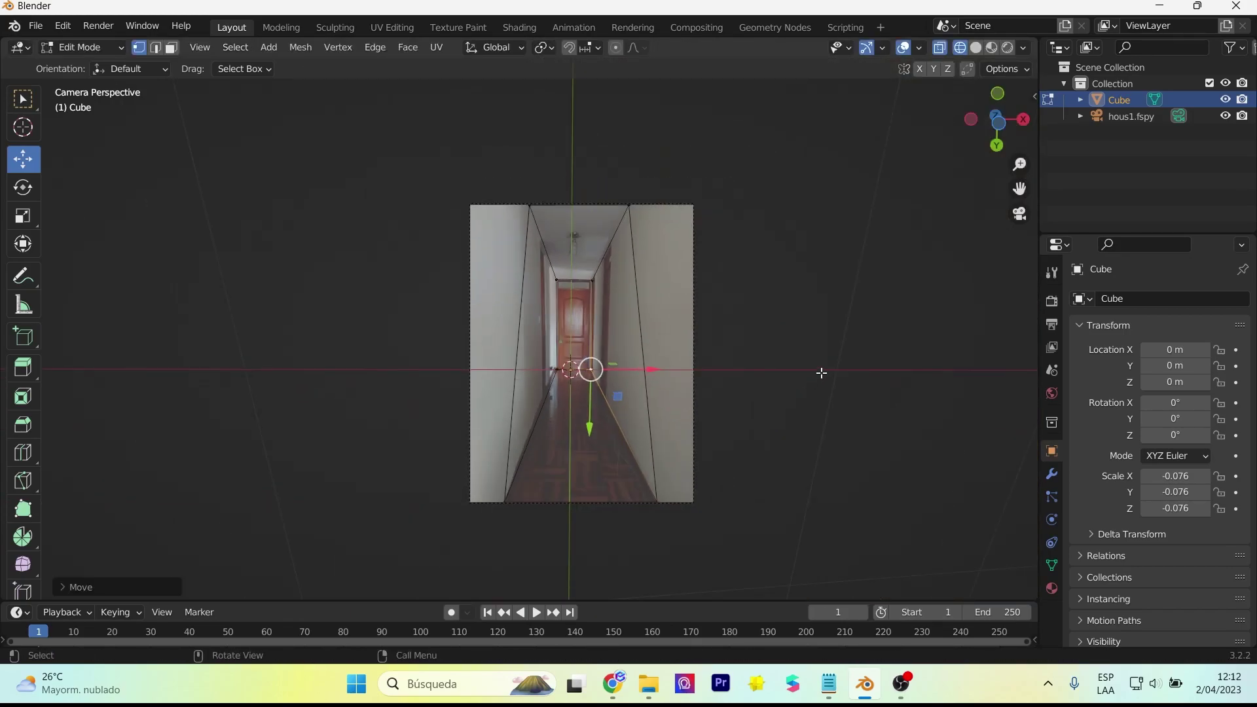
scroll(822, 372, up, 2)
scroll(838, 337, down, 2)
mouse_move(830, 321)
middle_down()
mouse_move(842, 379)
mouse_move(805, 382)
mouse_move(760, 444)
mouse_move(725, 395)
middle_up()
scroll(725, 395, up, 2)
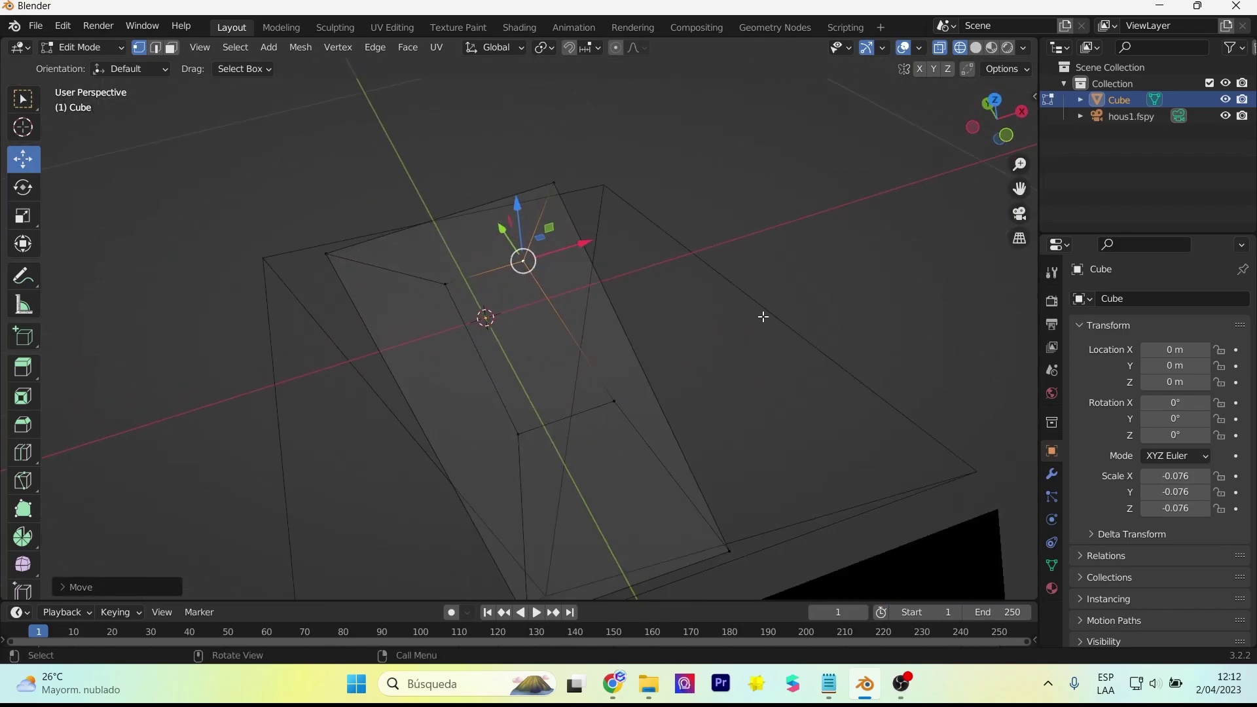
Step: In face select mode, pick the box's inner end face and move it vertically
click(171, 49)
click(522, 295)
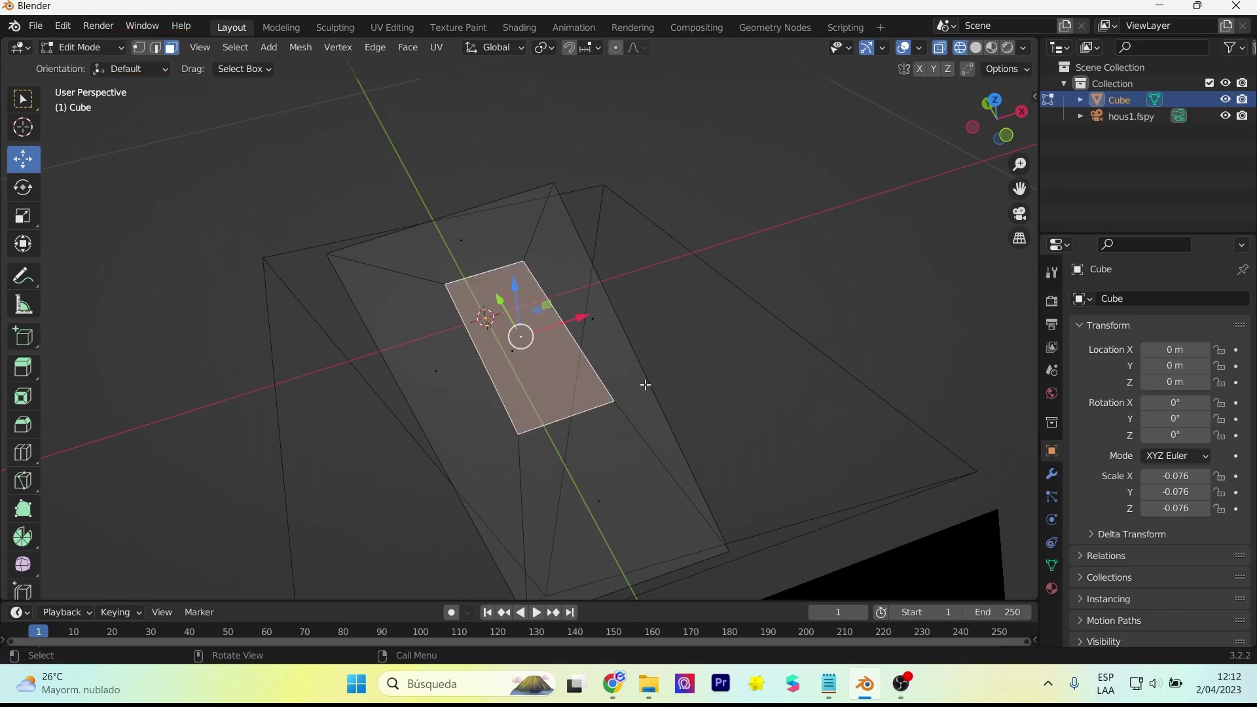
middle_drag(646, 385, 597, 334)
drag(493, 249, 490, 92)
scroll(550, 226, down, 2)
scroll(491, 139, down, 1)
mouse_move(634, 323)
middle_down()
mouse_move(617, 135)
mouse_move(647, 441)
mouse_move(640, 373)
middle_up()
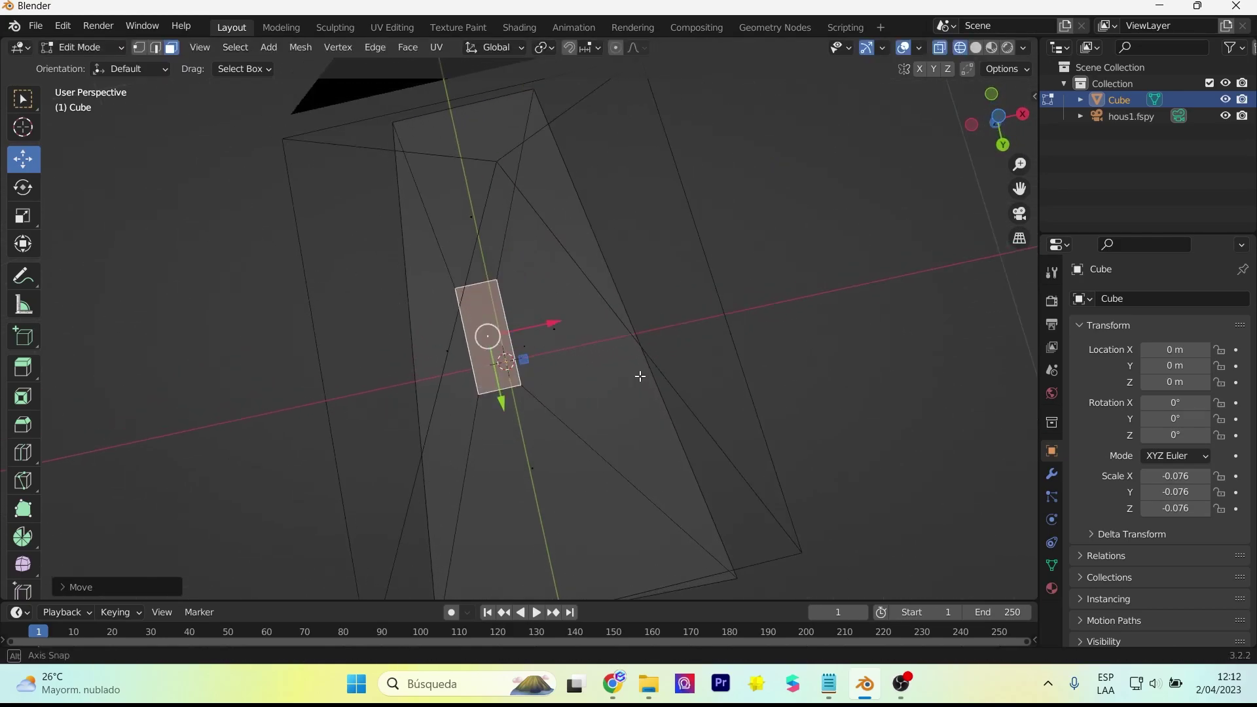
key(KP_0)
Step: Enlarge and stretch the inner end face toward the door's size
scroll(643, 362, up, 2)
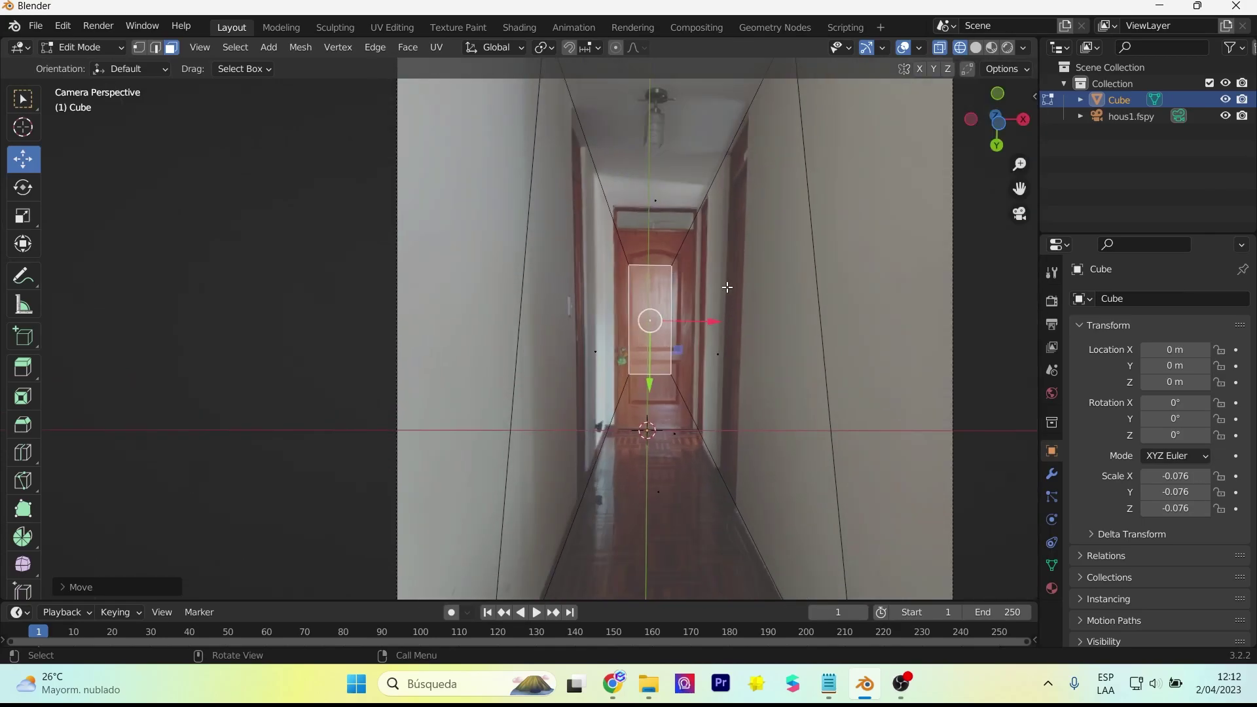
click(793, 287)
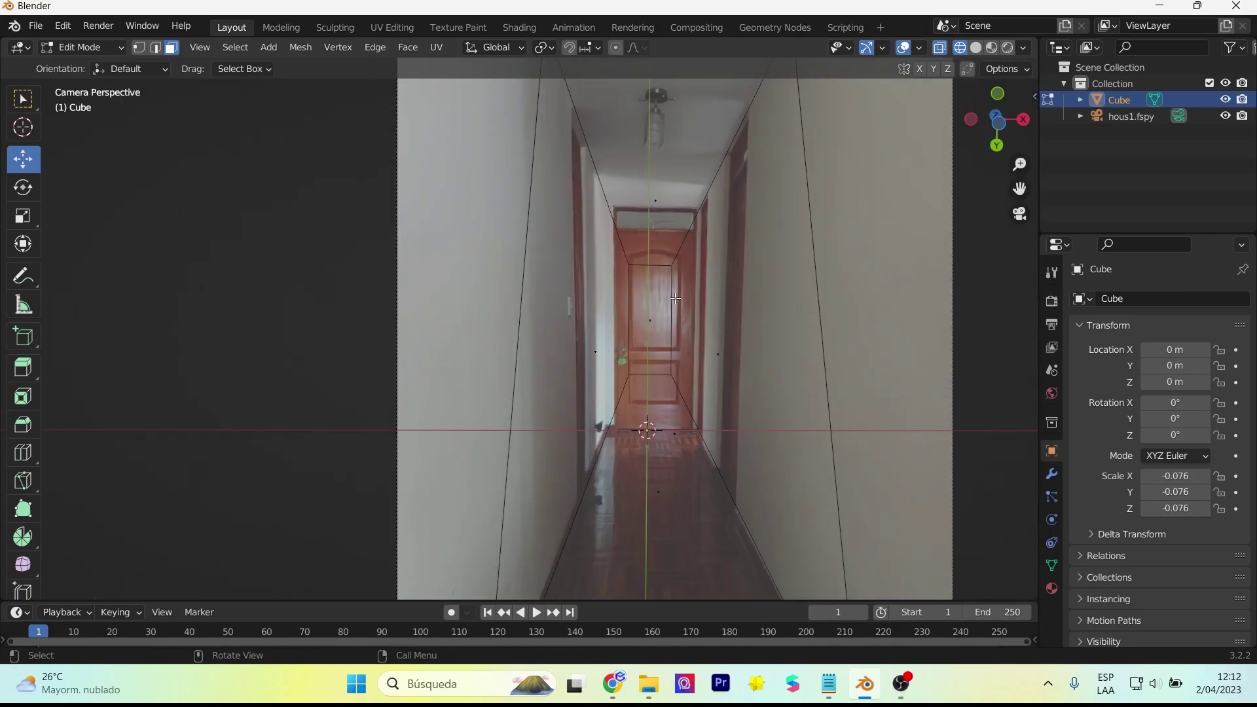
click(678, 350)
click(23, 215)
drag(689, 359, 704, 373)
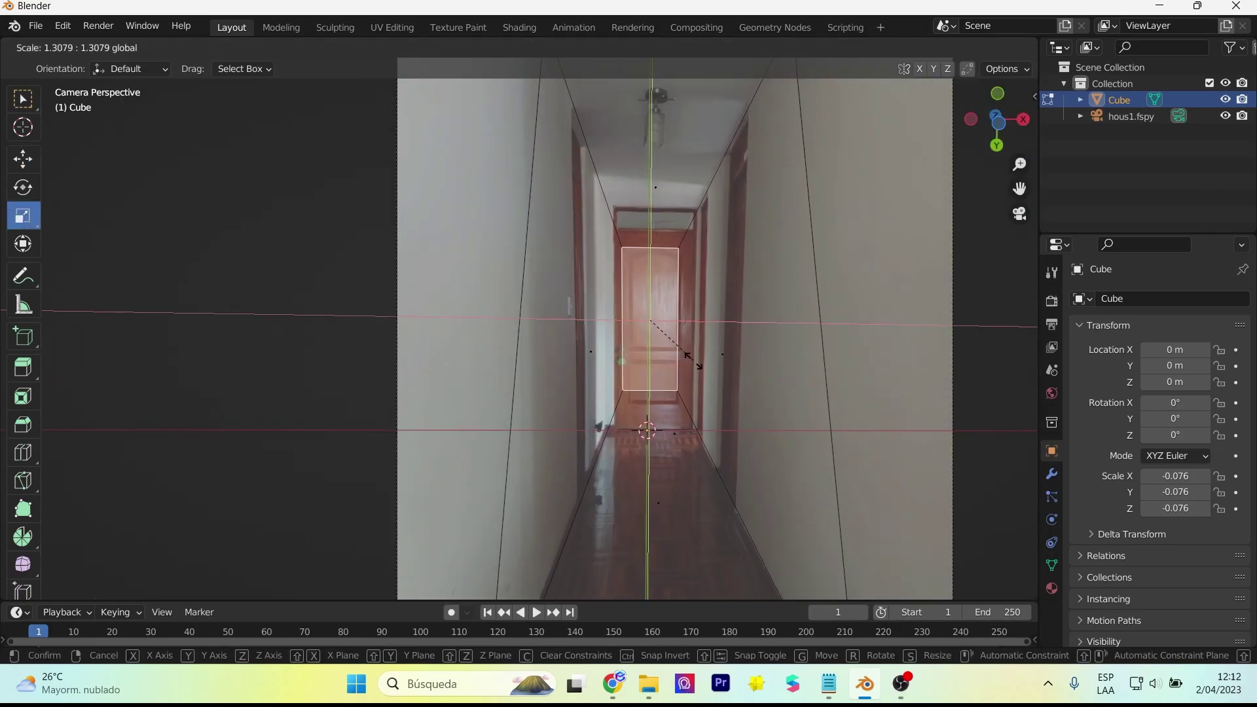
click(23, 159)
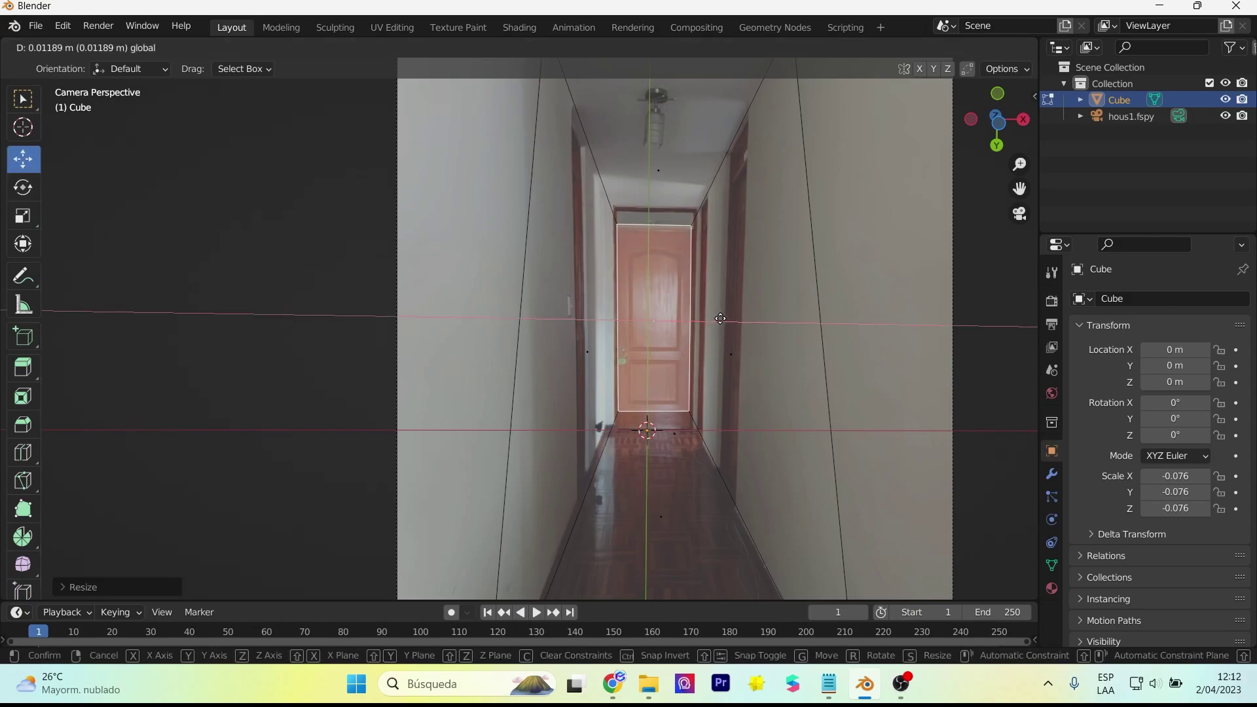
click(23, 215)
mouse_move(684, 330)
mouse_down()
mouse_move(700, 340)
mouse_move(657, 390)
mouse_up()
click(23, 159)
click(22, 215)
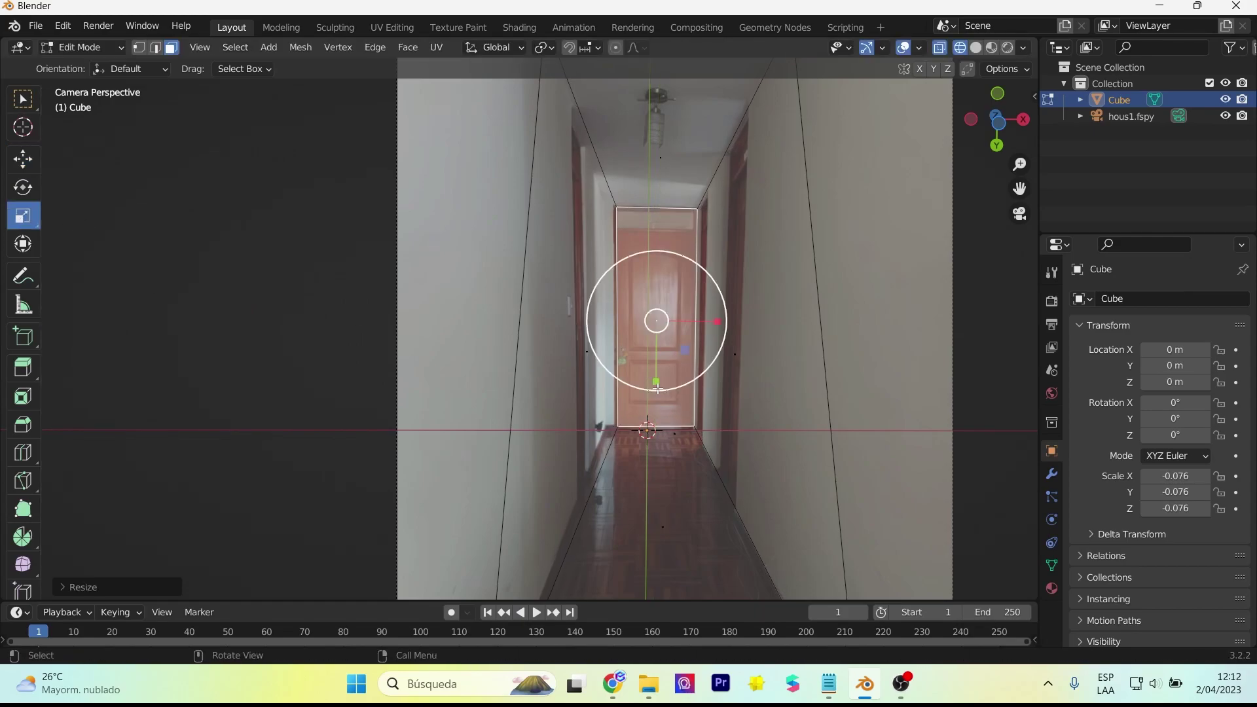
click(22, 159)
Step: Widen the end face slightly along X, then inspect the box through the camera
click(23, 216)
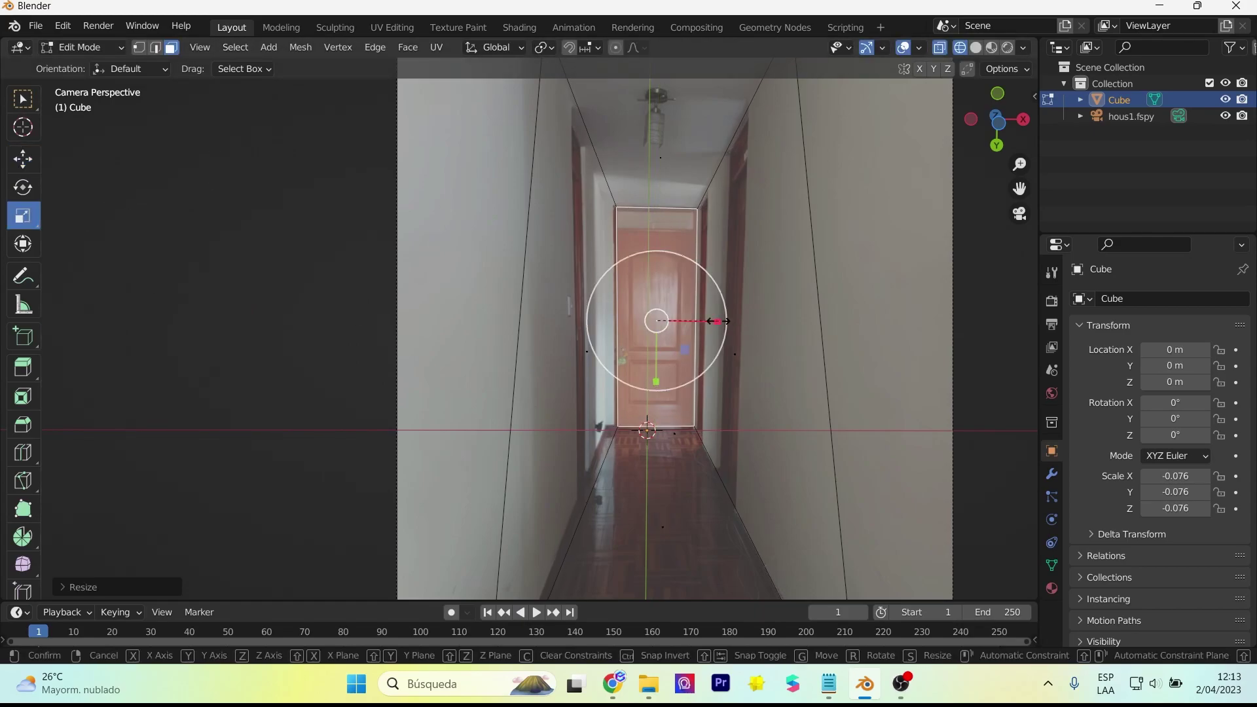
key(s)
key(x)
click(33, 188)
click(25, 163)
scroll(707, 364, down, 2)
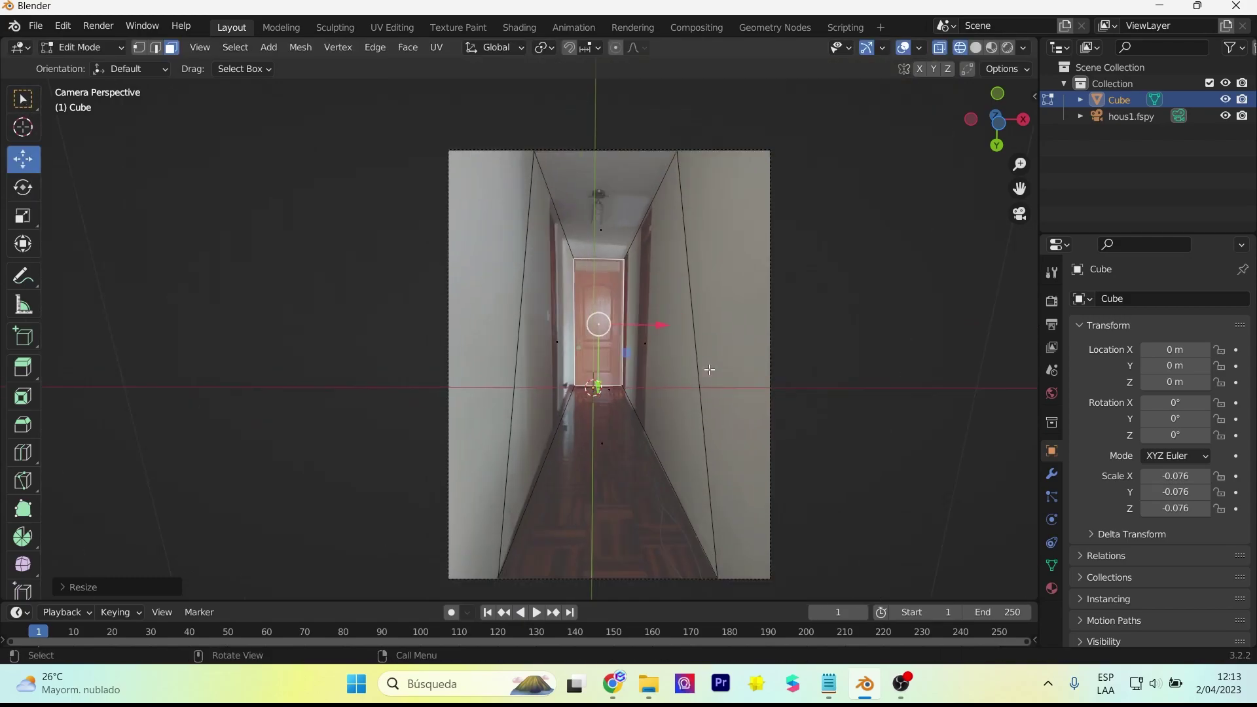
middle_drag(707, 365, 735, 547)
key(KP_0)
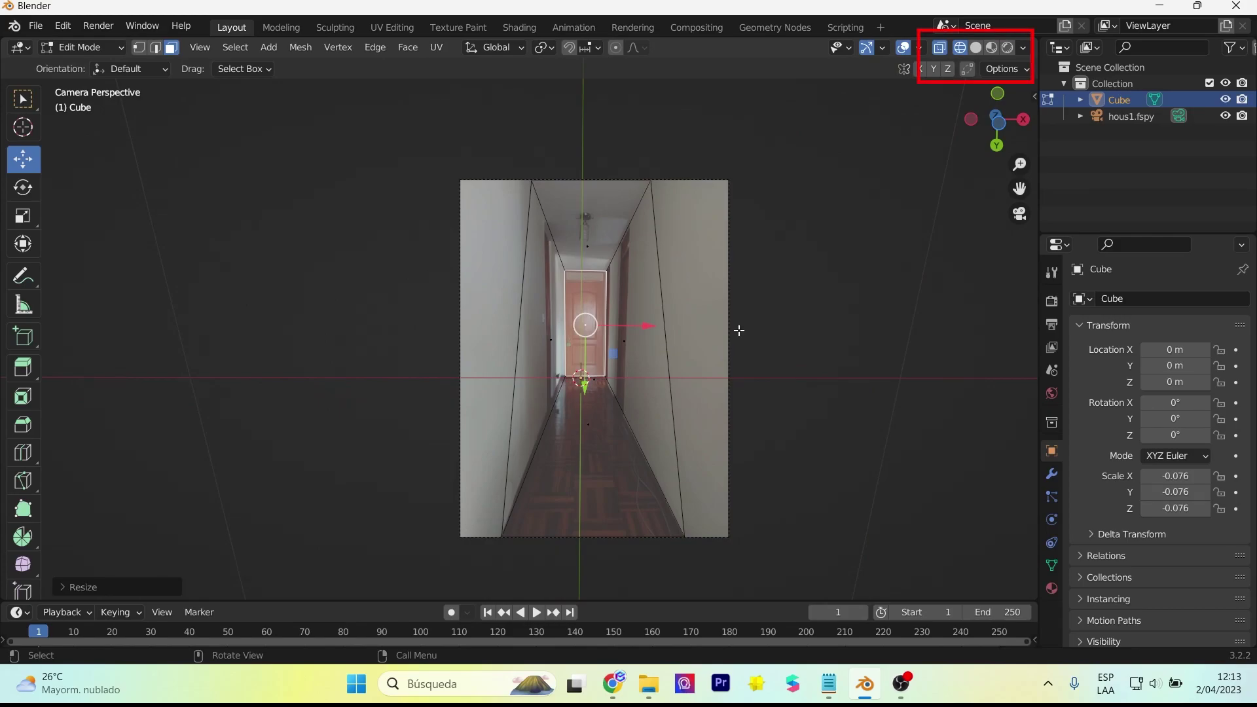
Step: In Solid shading, select the hallway box's front face nearest the camera
click(977, 49)
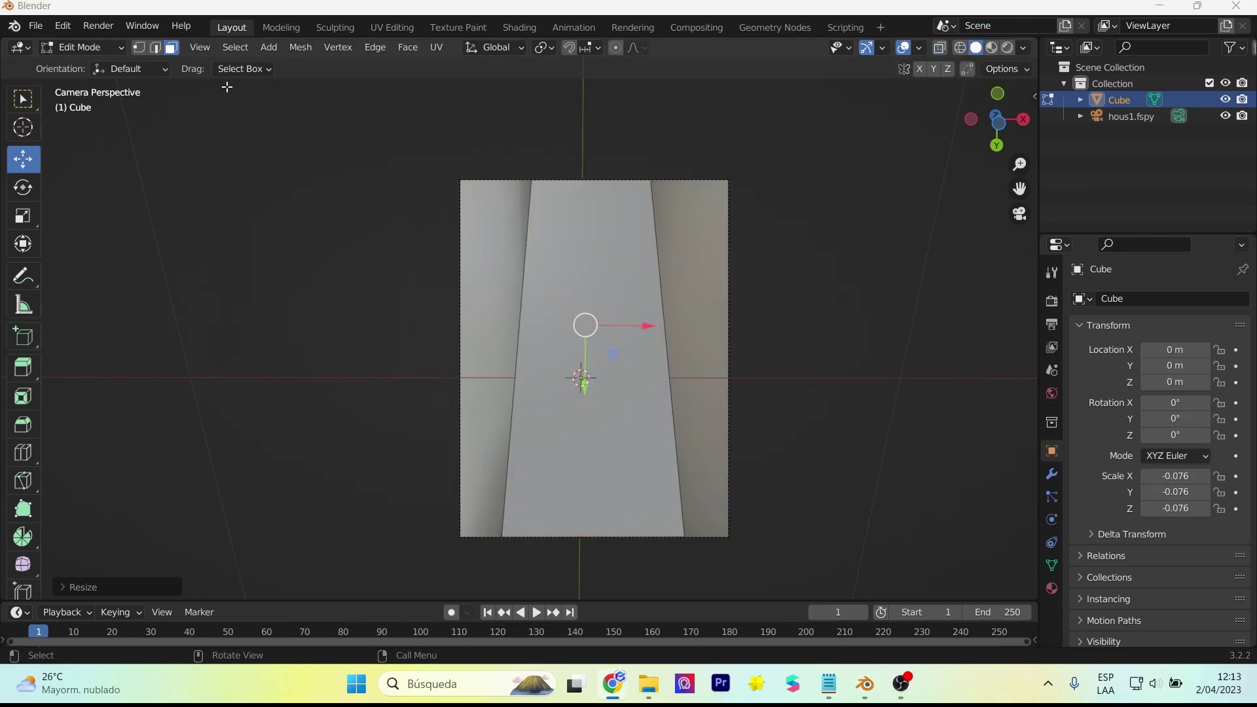
click(566, 246)
scroll(566, 246, down, 2)
middle_drag(566, 246, 604, 420)
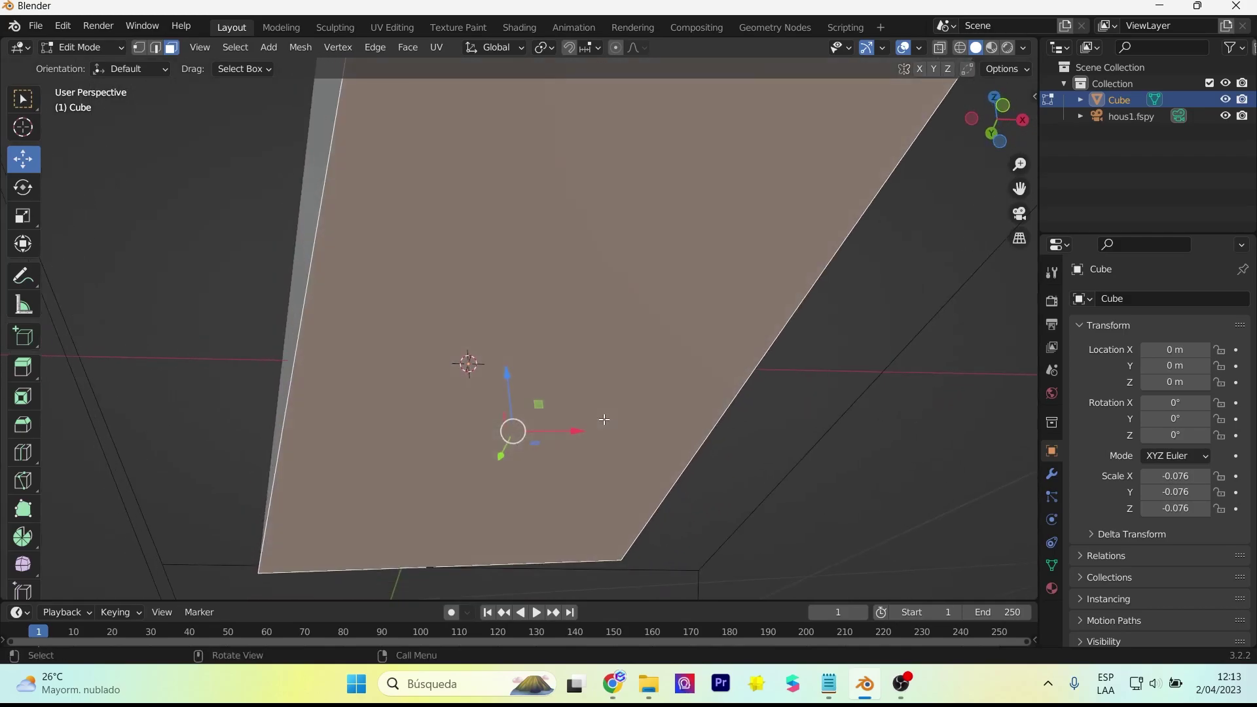
scroll(604, 420, down, 2)
scroll(588, 419, down, 1)
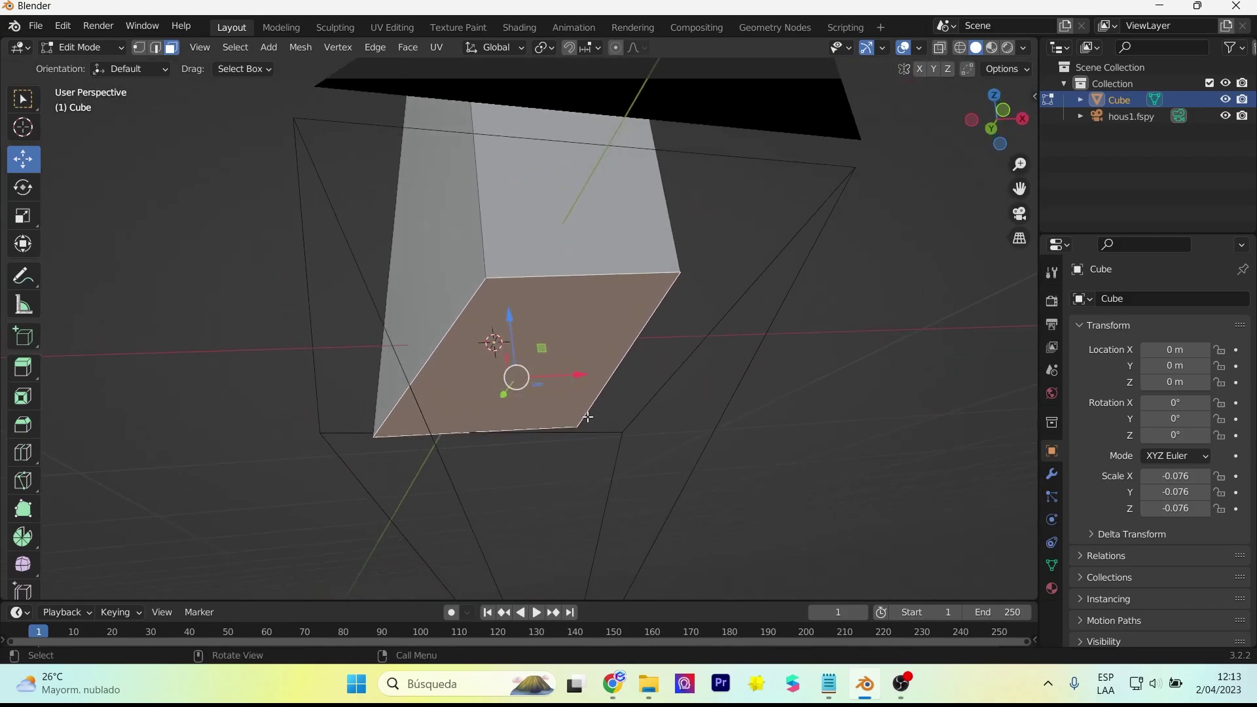
Step: Delete that face with X > Faces, then return to camera view in Wireframe
key(x)
click(536, 452)
mouse_move(530, 452)
middle_down()
mouse_move(477, 351)
mouse_move(499, 345)
mouse_move(550, 283)
middle_up()
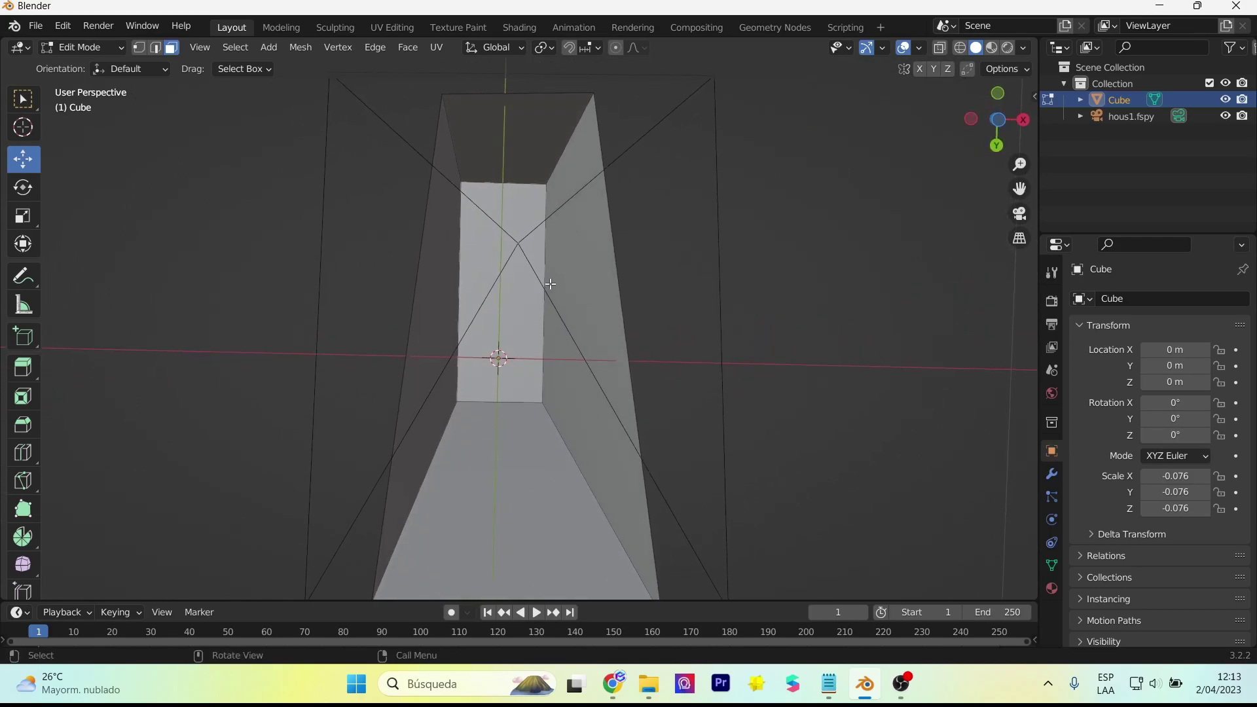
key(KP_0)
scroll(550, 284, up, 2)
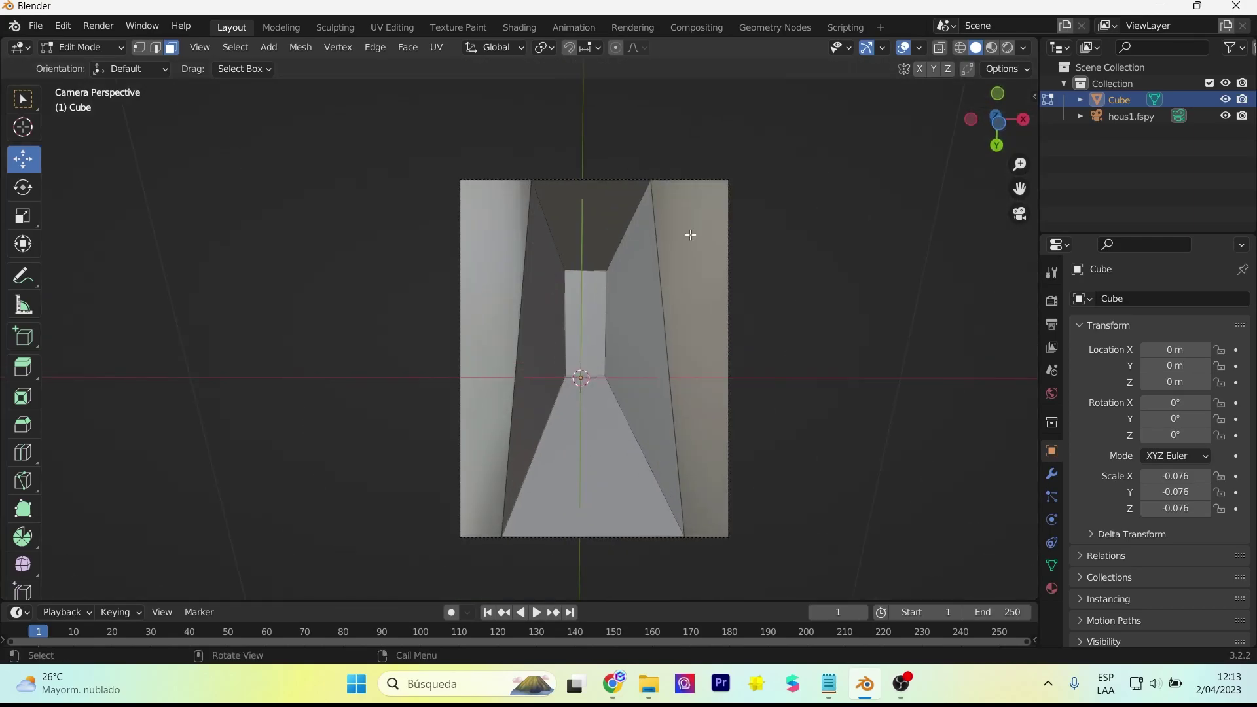
click(964, 47)
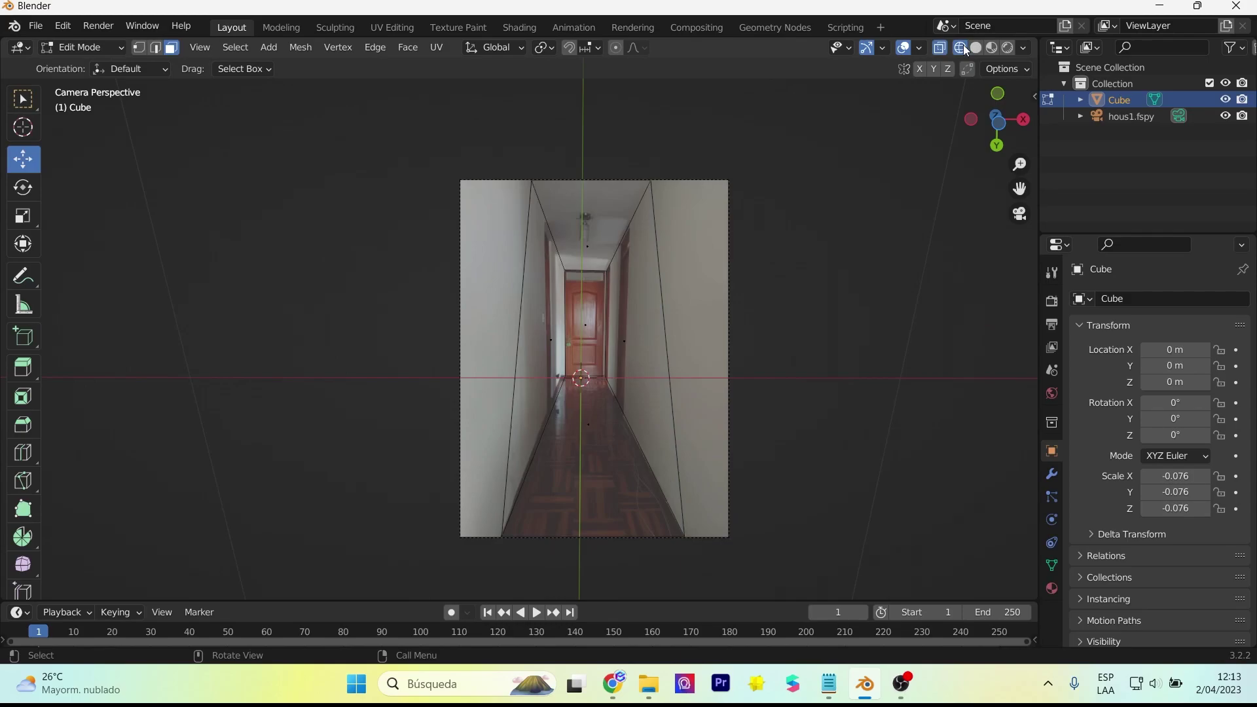
Step: In Object Mode, add a new material slot with material Material.001 to the box
click(82, 47)
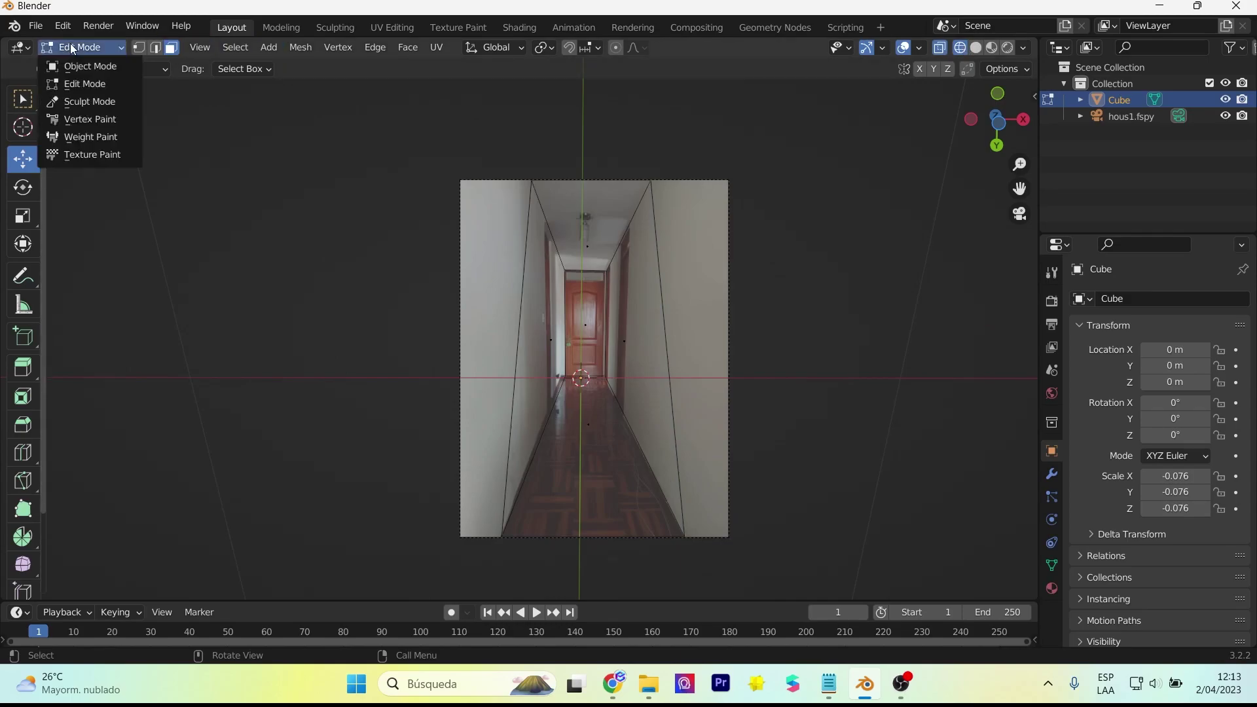
click(72, 66)
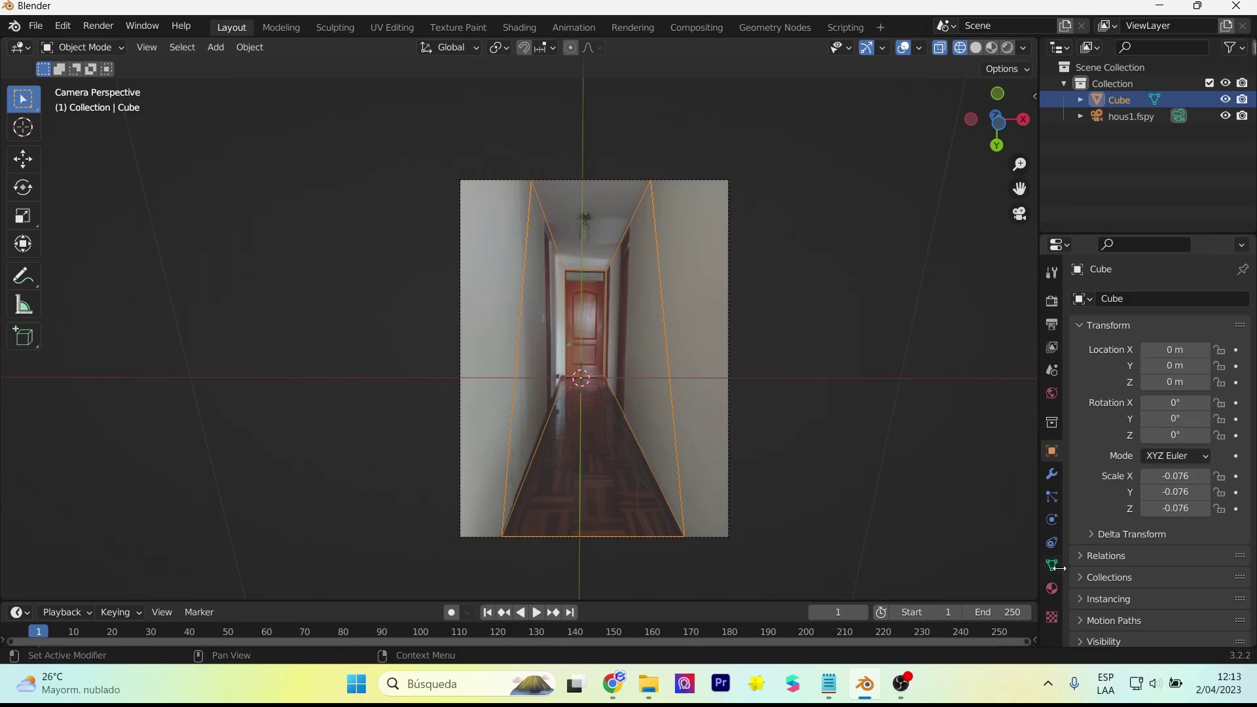
click(1053, 587)
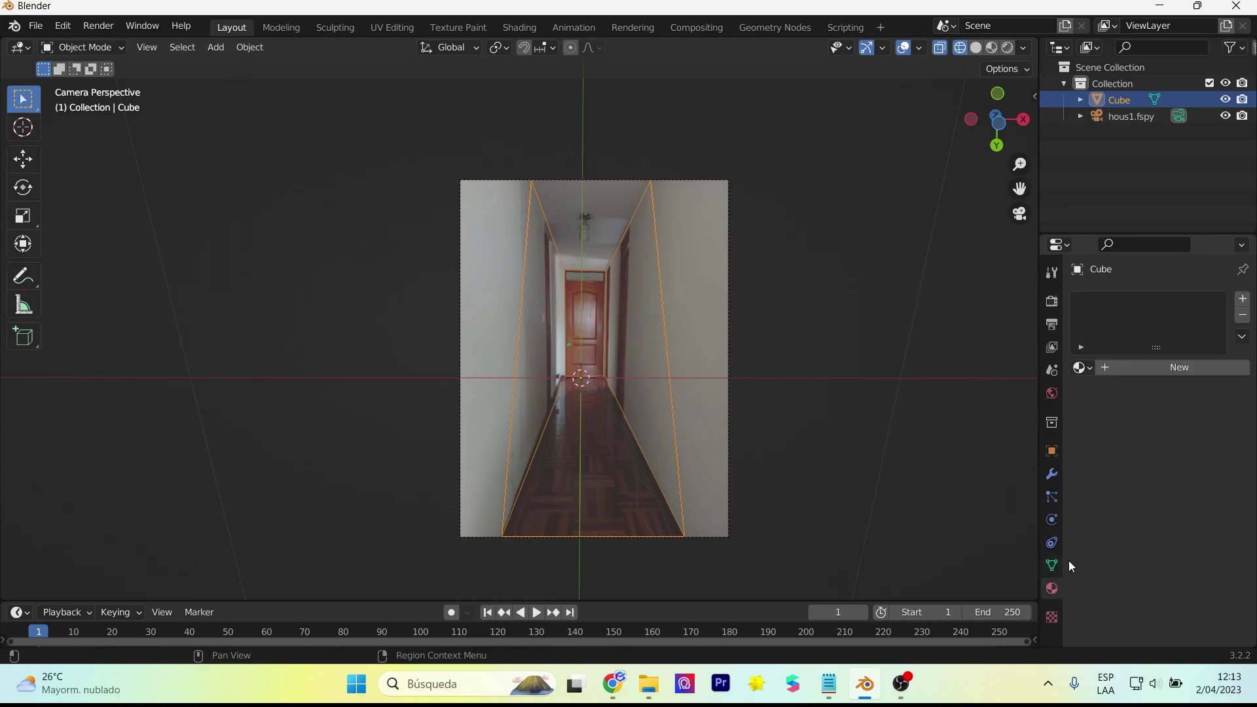
click(978, 47)
click(1246, 303)
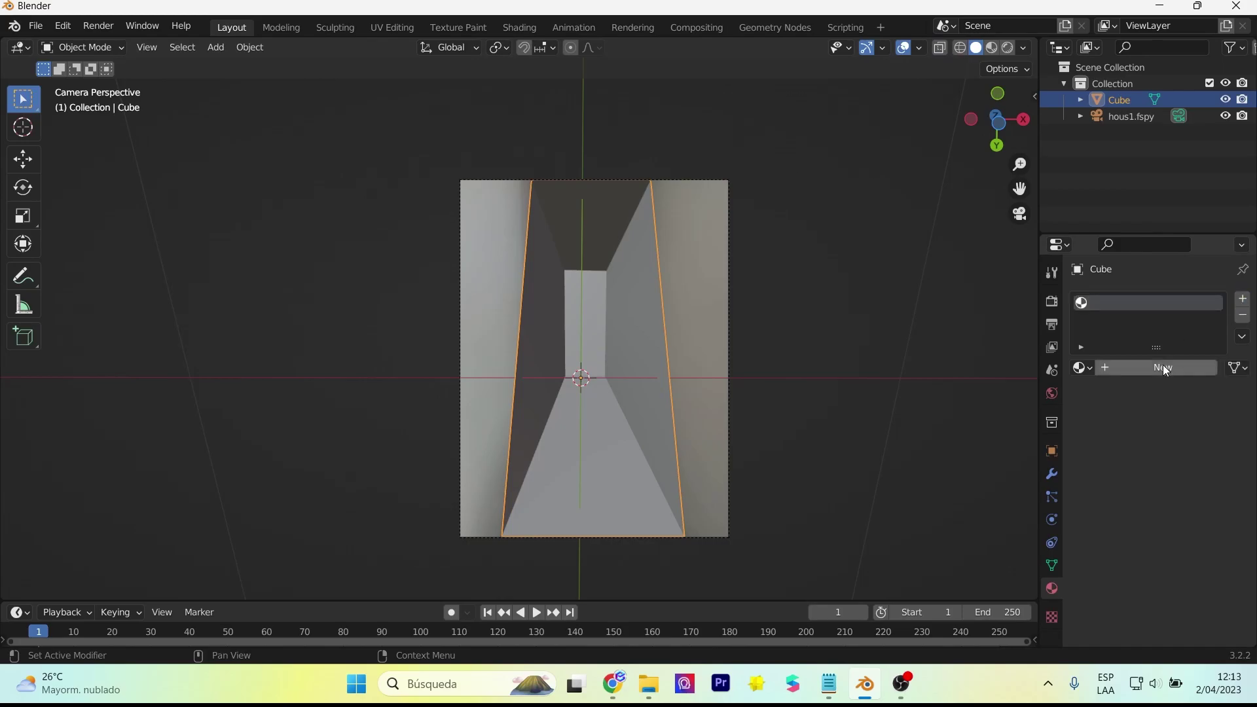
click(1124, 370)
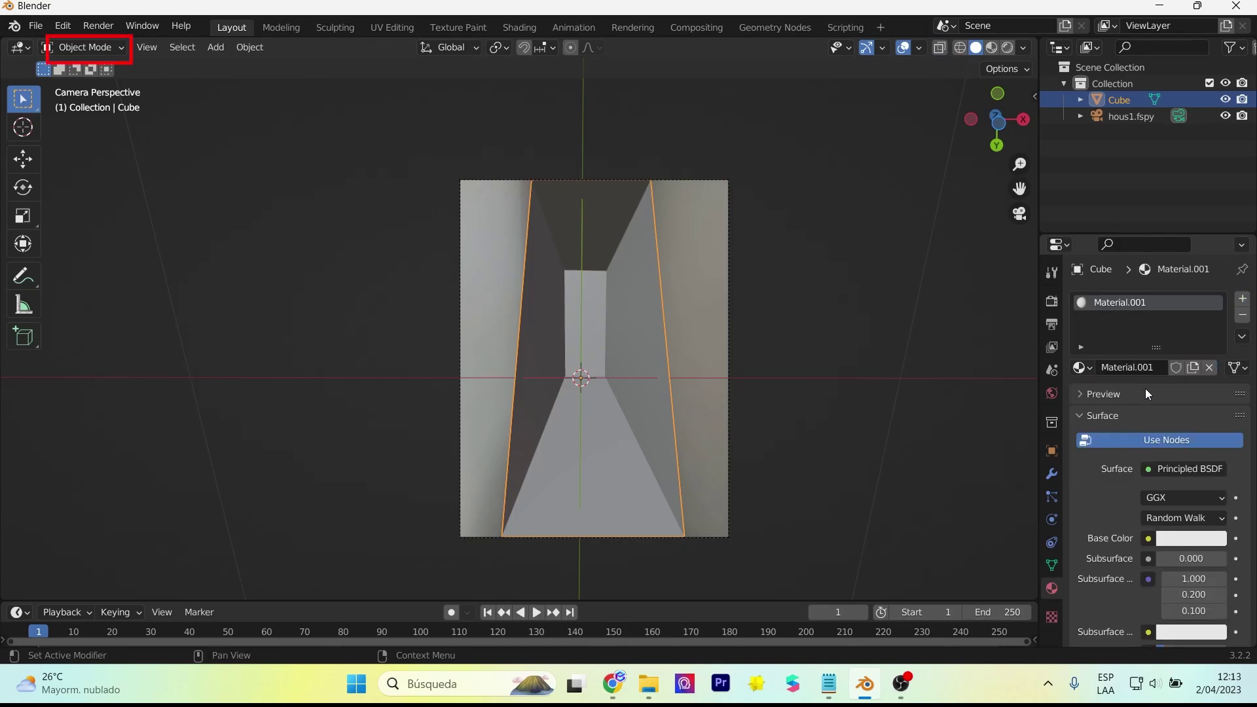
Step: In Edit Mode, select all faces and assign Material.001 to them
key(Tab)
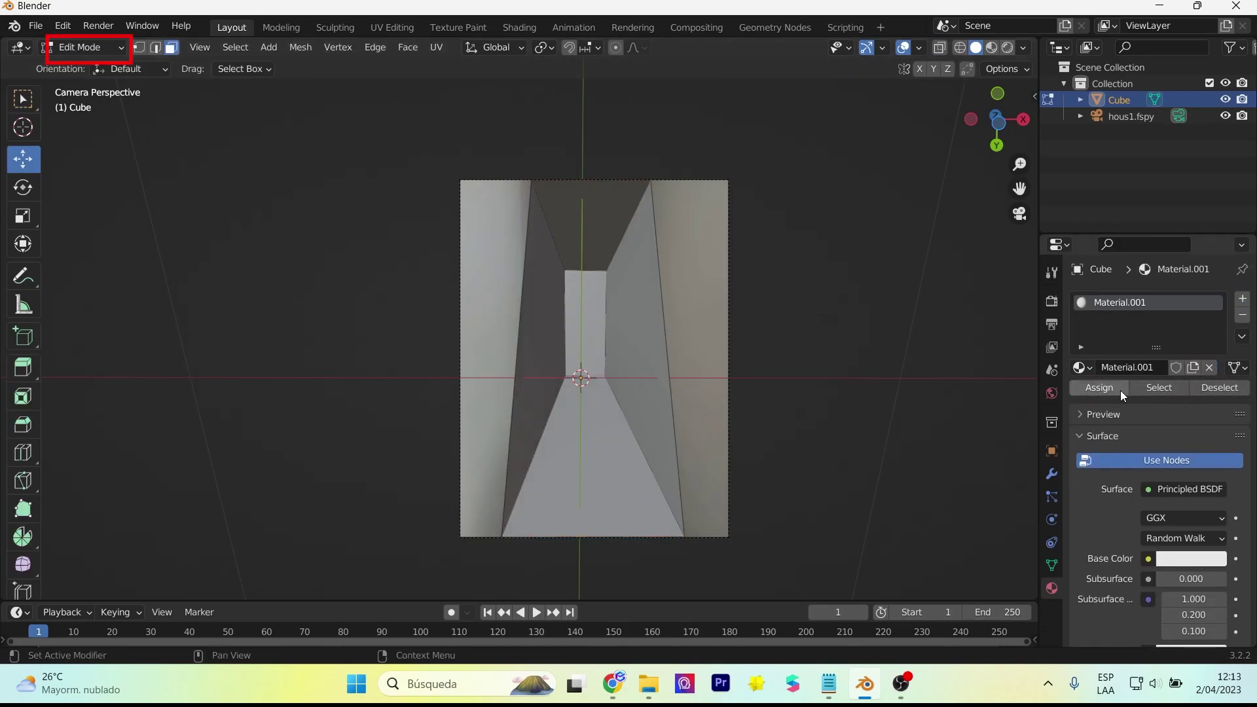
click(1116, 390)
key(a)
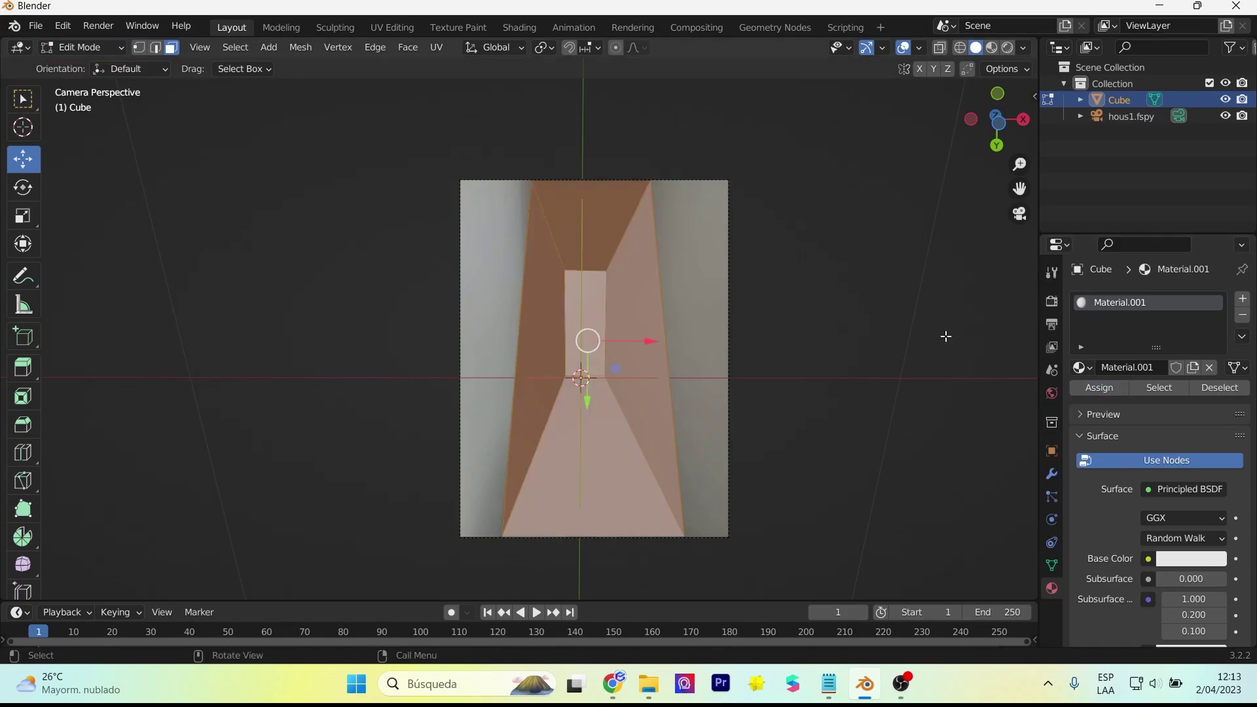
click(1216, 387)
click(1169, 389)
scroll(808, 345, up, 2)
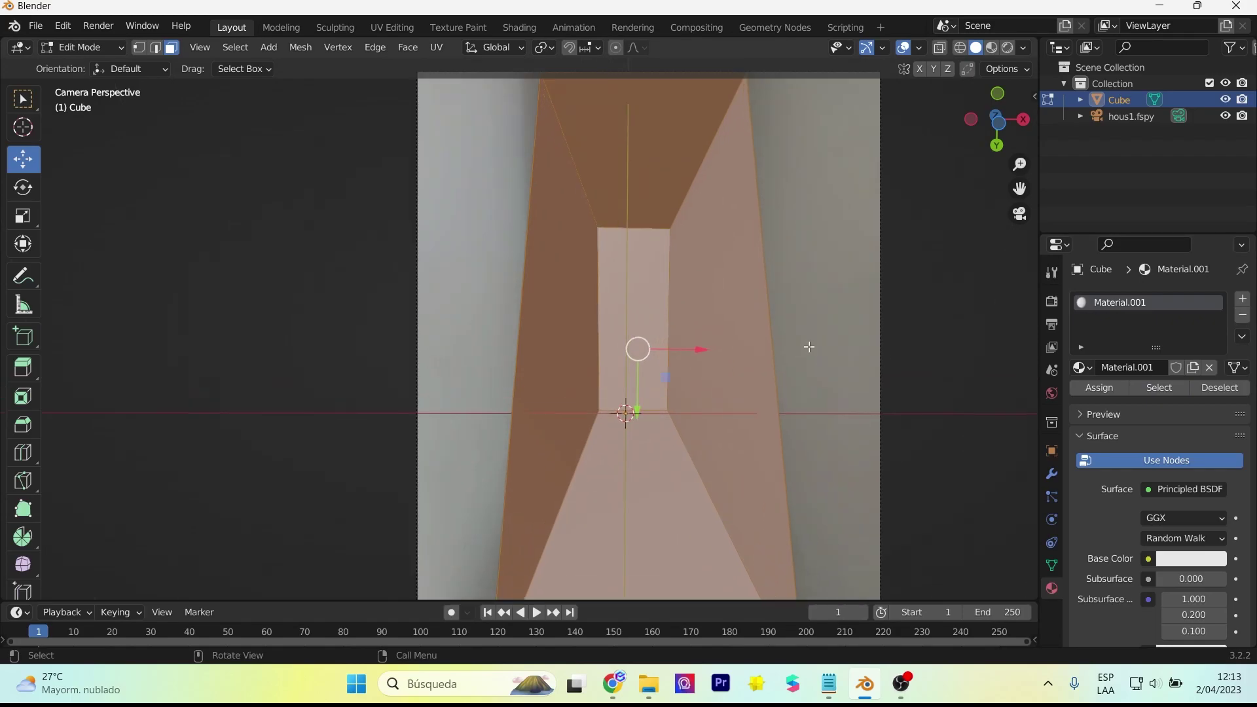
scroll(795, 334, down, 2)
mouse_move(794, 334)
middle_down()
mouse_move(820, 401)
mouse_move(798, 356)
mouse_move(799, 407)
mouse_move(763, 393)
mouse_move(775, 301)
mouse_move(800, 360)
mouse_move(791, 313)
middle_up()
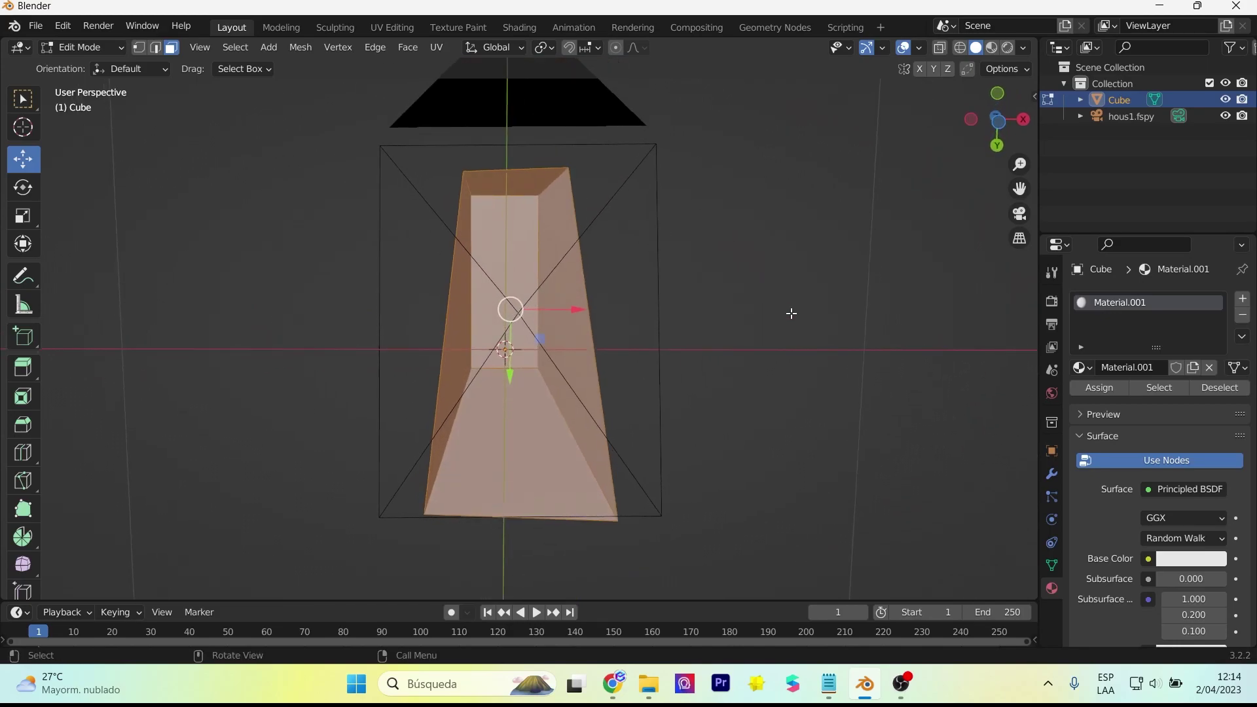
Step: In the UV Editing workspace, open 00002-1280457867.png behind the box's UV layout
click(394, 26)
scroll(275, 269, up, 3)
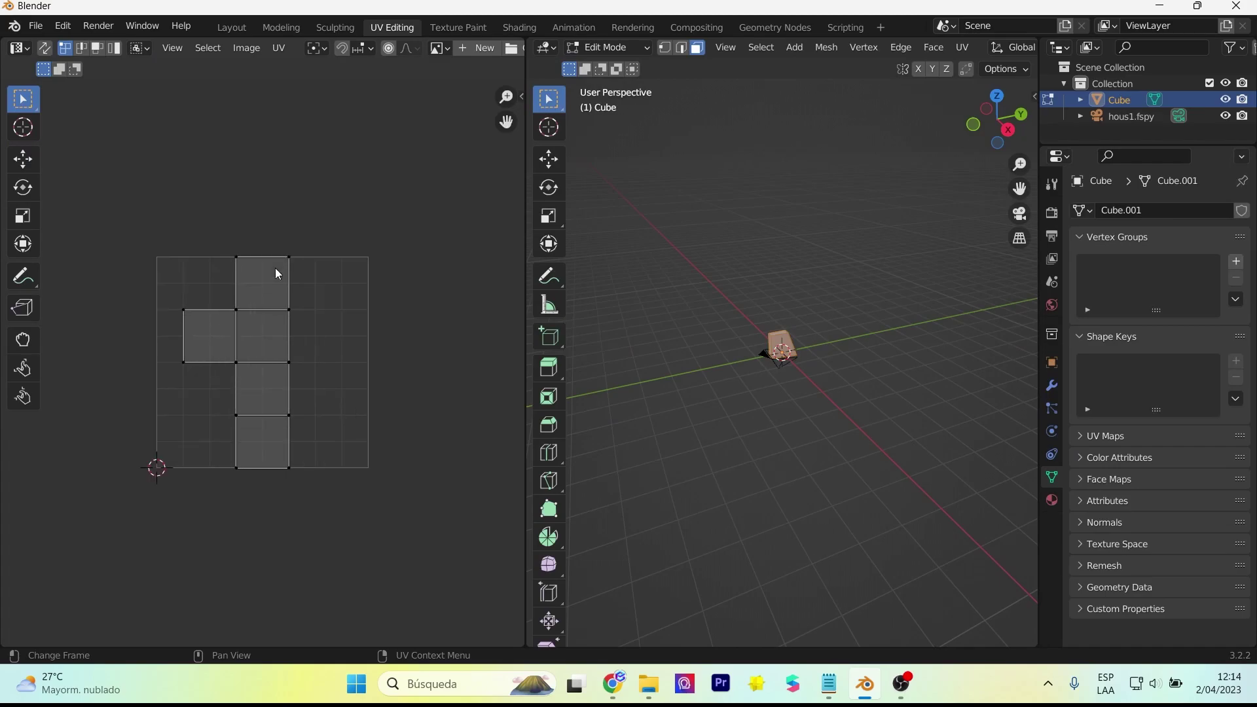
scroll(275, 264, up, 1)
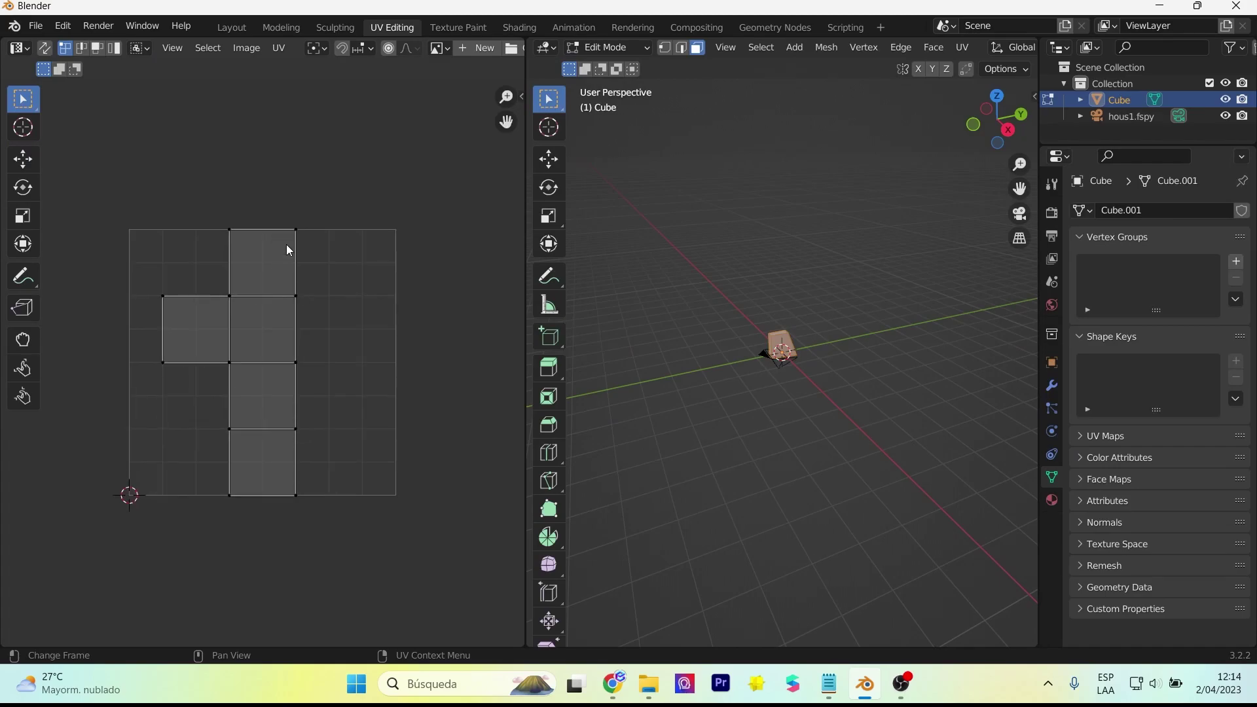
click(512, 51)
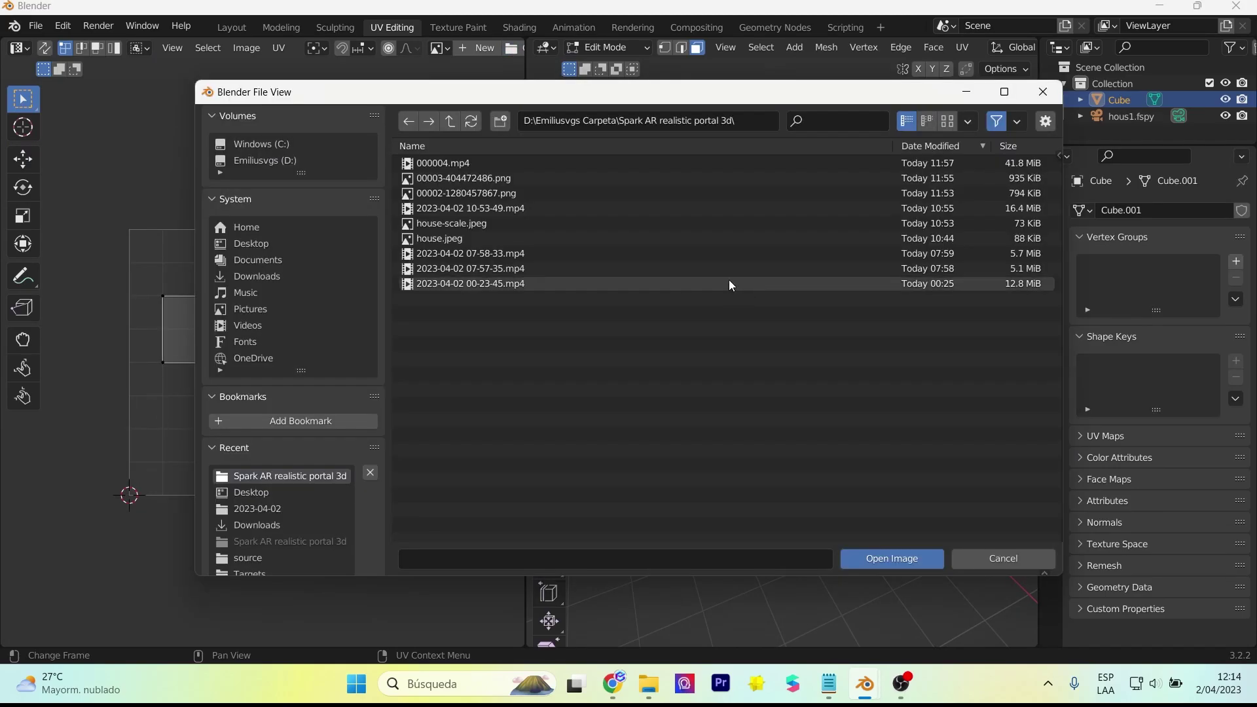
click(506, 256)
click(501, 181)
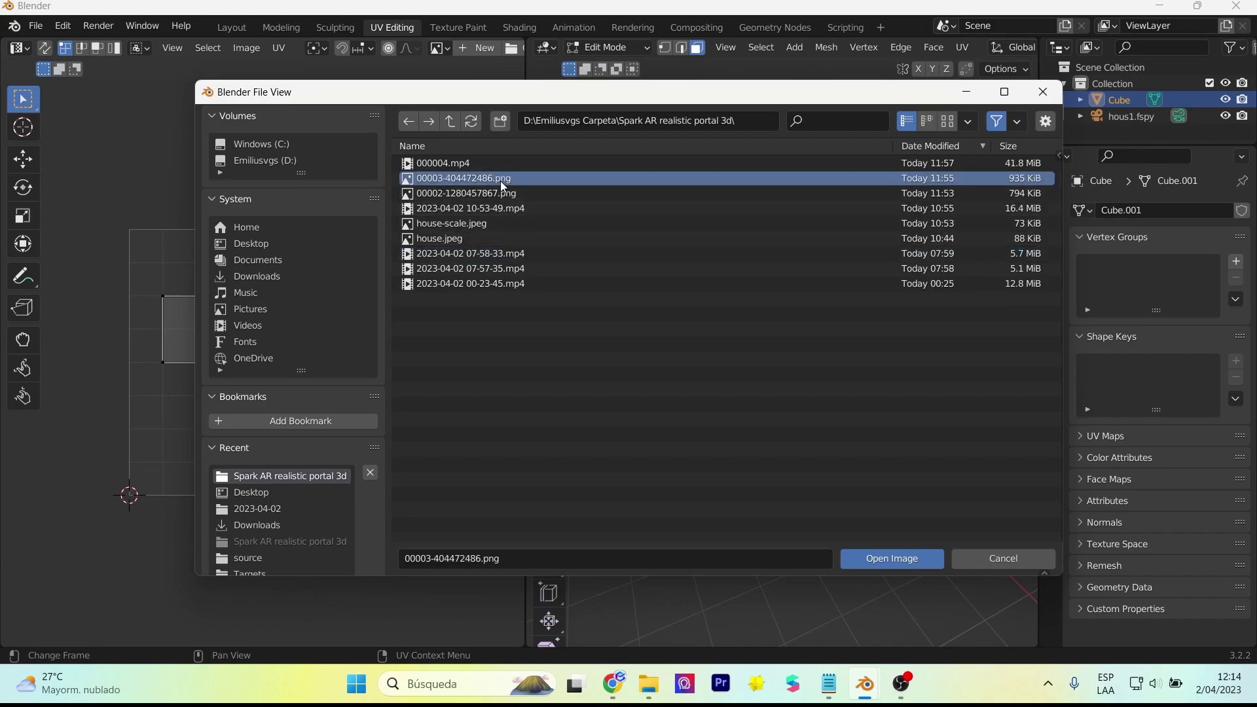
click(459, 193)
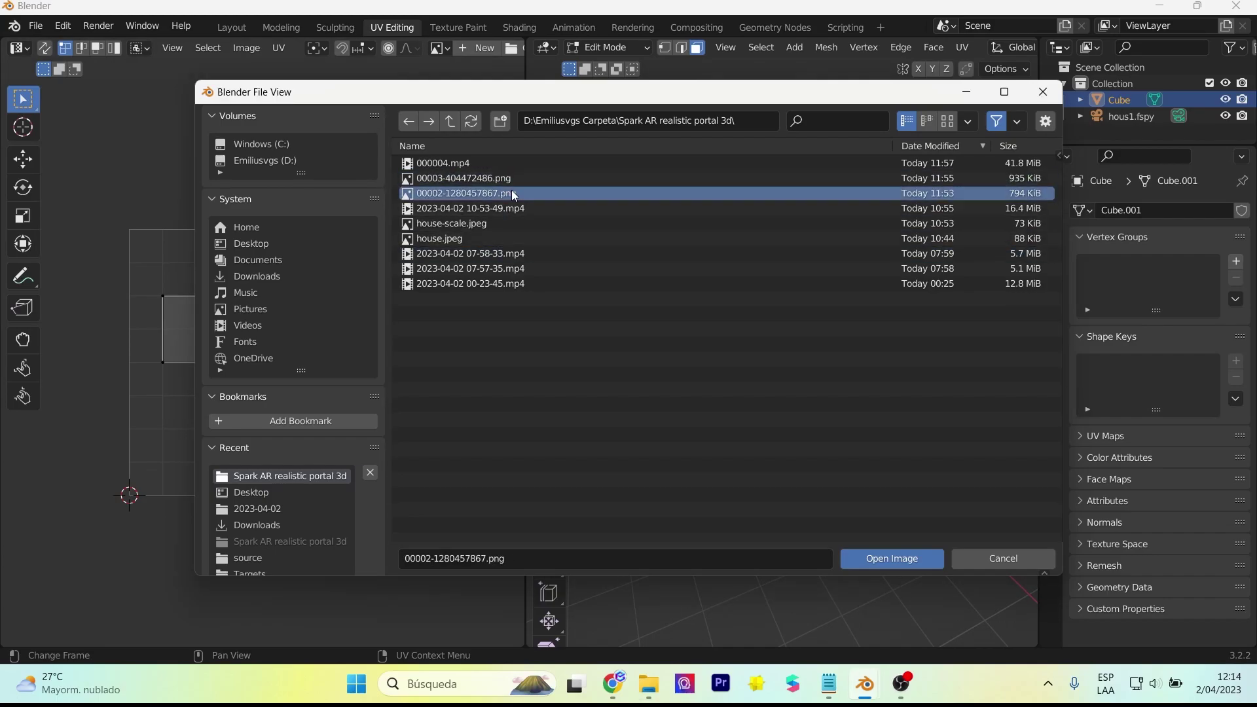
click(871, 561)
scroll(340, 307, down, 2)
scroll(323, 305, down, 1)
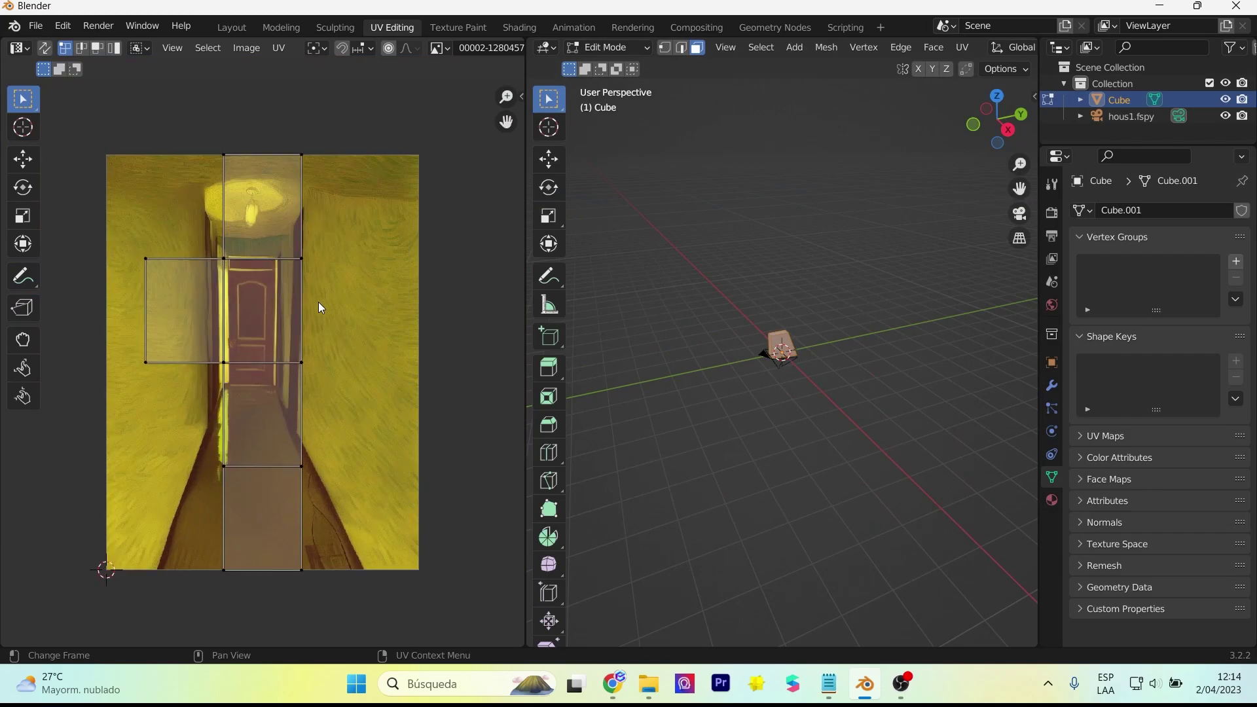
scroll(301, 277, up, 2)
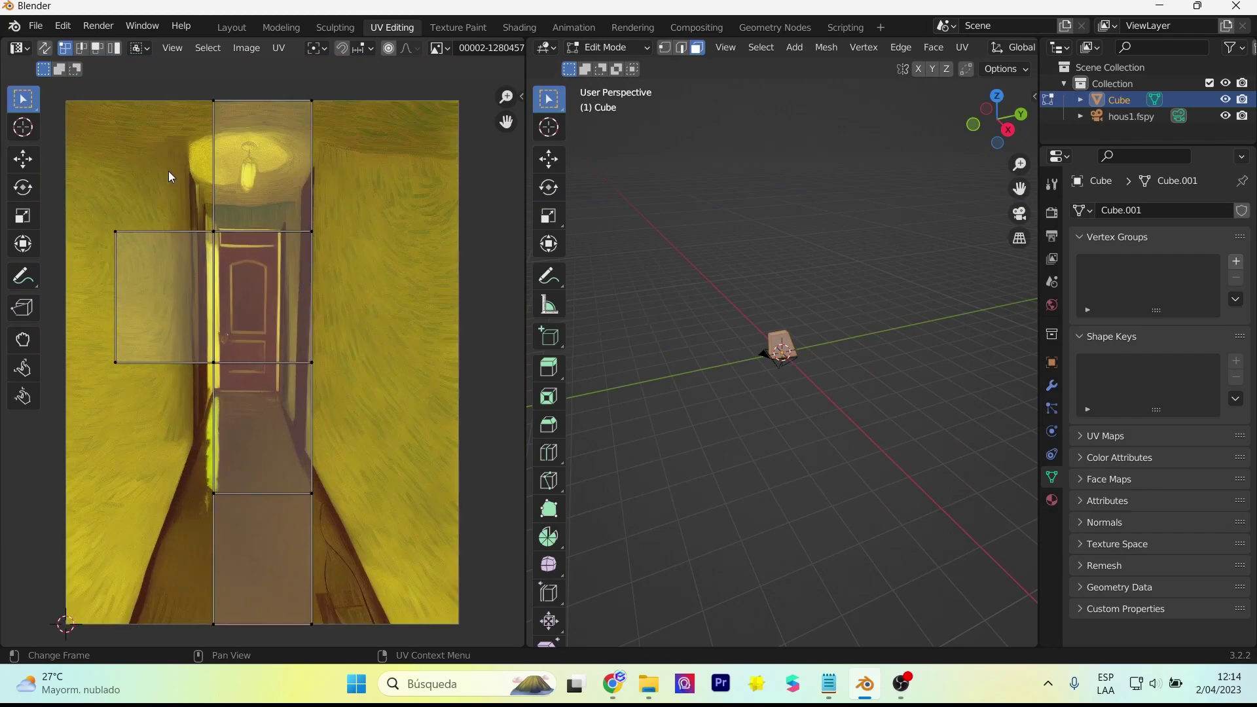
click(20, 47)
Step: In the Shader Editor, add an Image Texture node wired to Base Color
click(59, 196)
middle_drag(138, 260, 234, 263)
scroll(123, 345, up, 2)
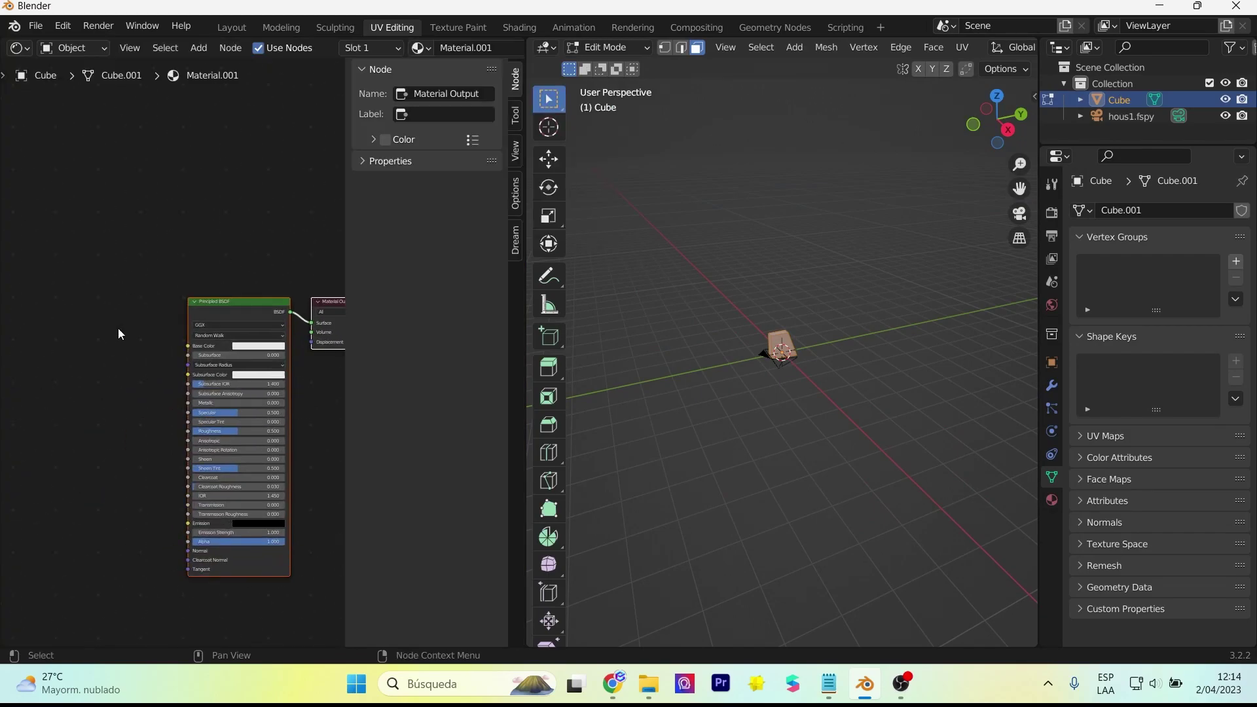
scroll(123, 345, up, 2)
click(197, 47)
click(220, 61)
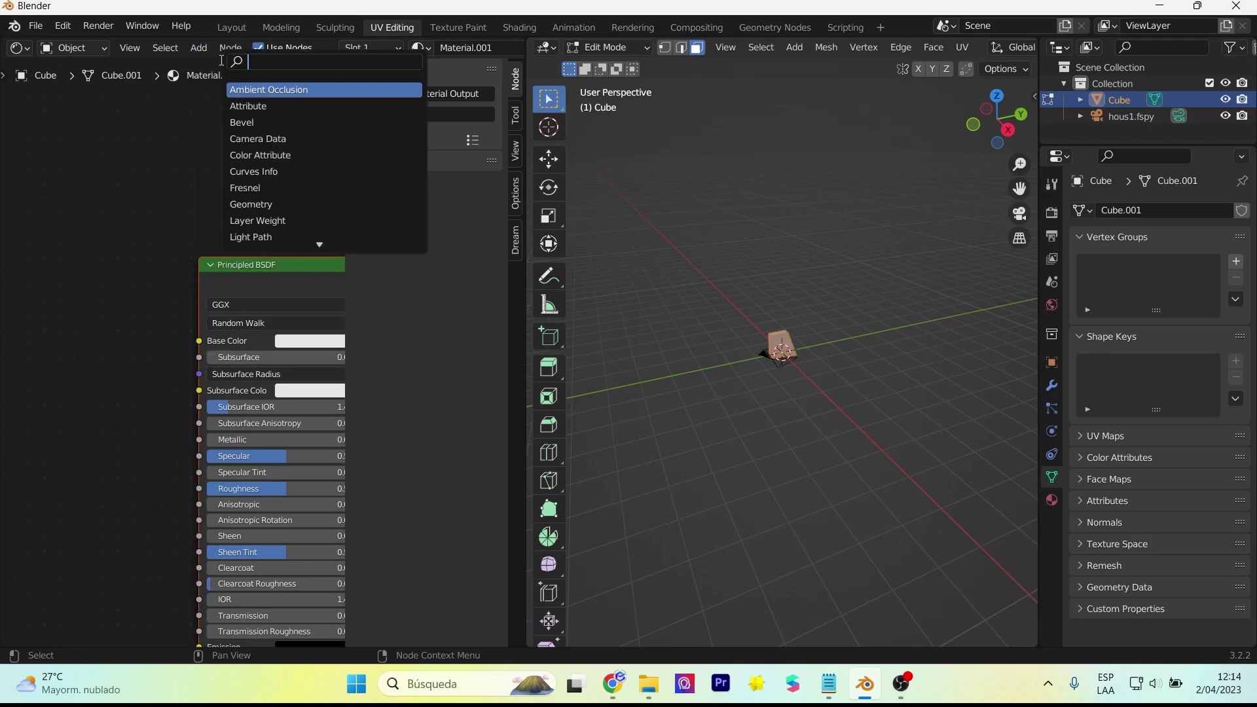
text(imag)
key(Return)
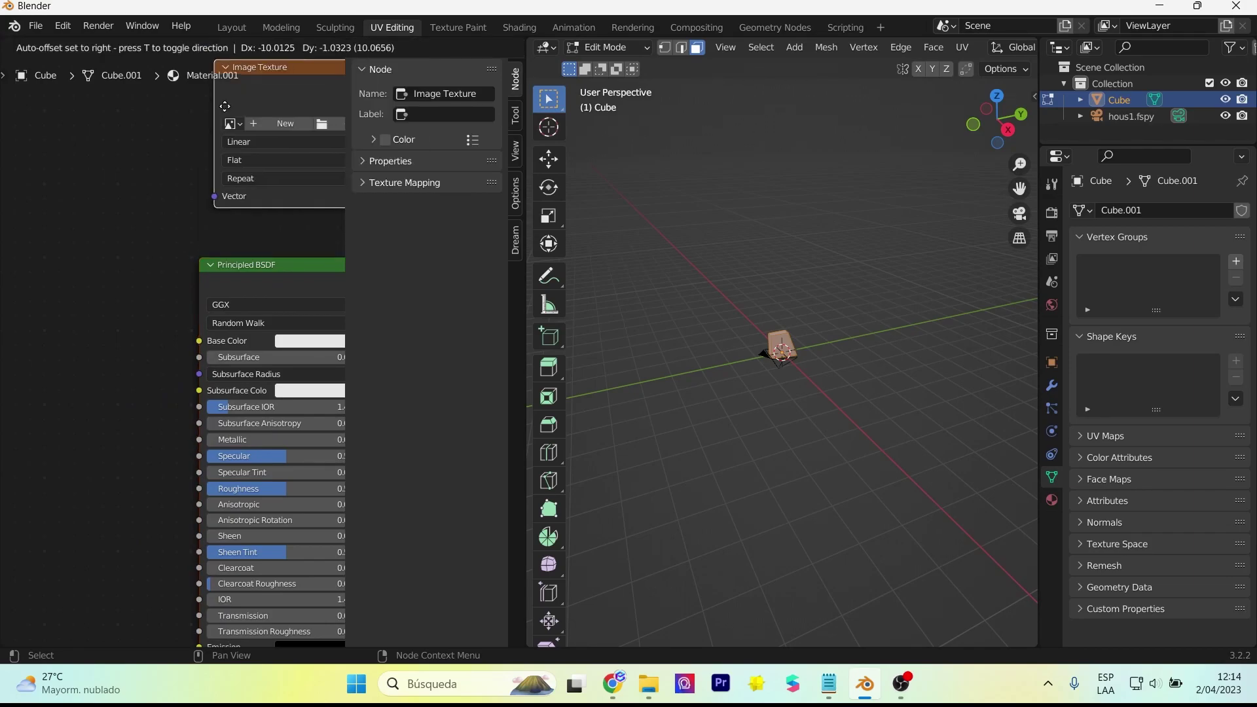
click(63, 341)
drag(63, 342, 23, 334)
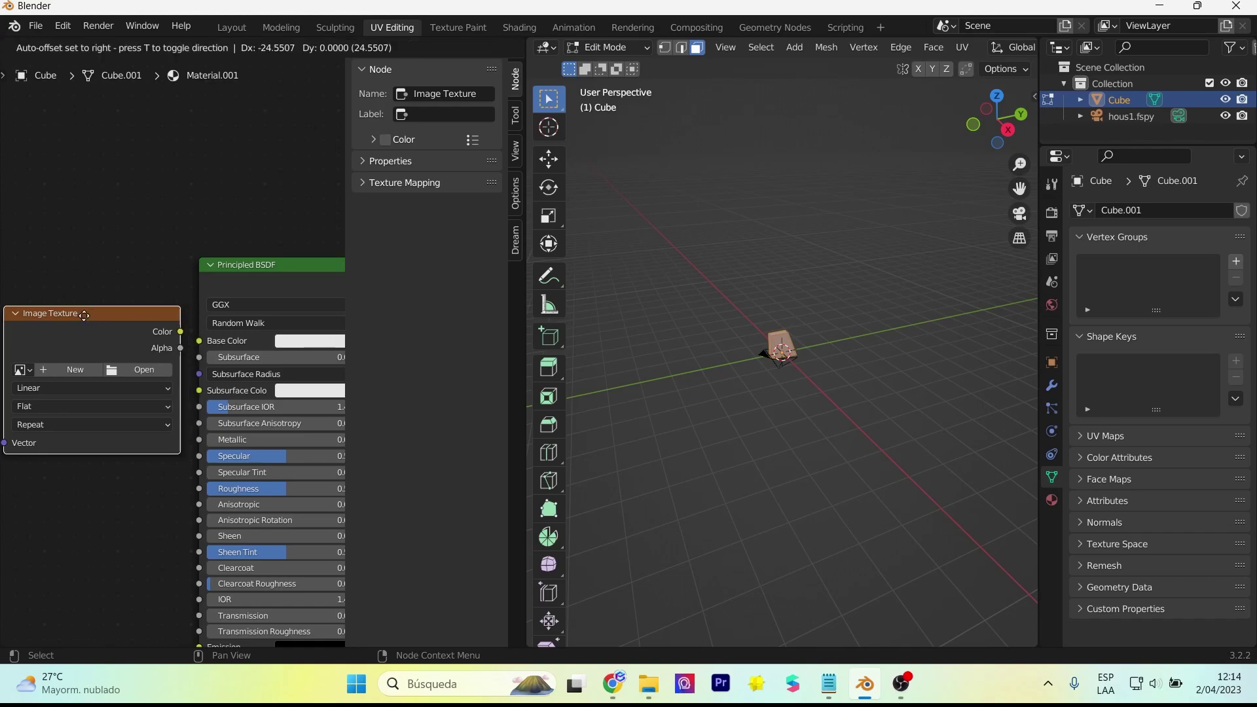
drag(161, 323, 196, 343)
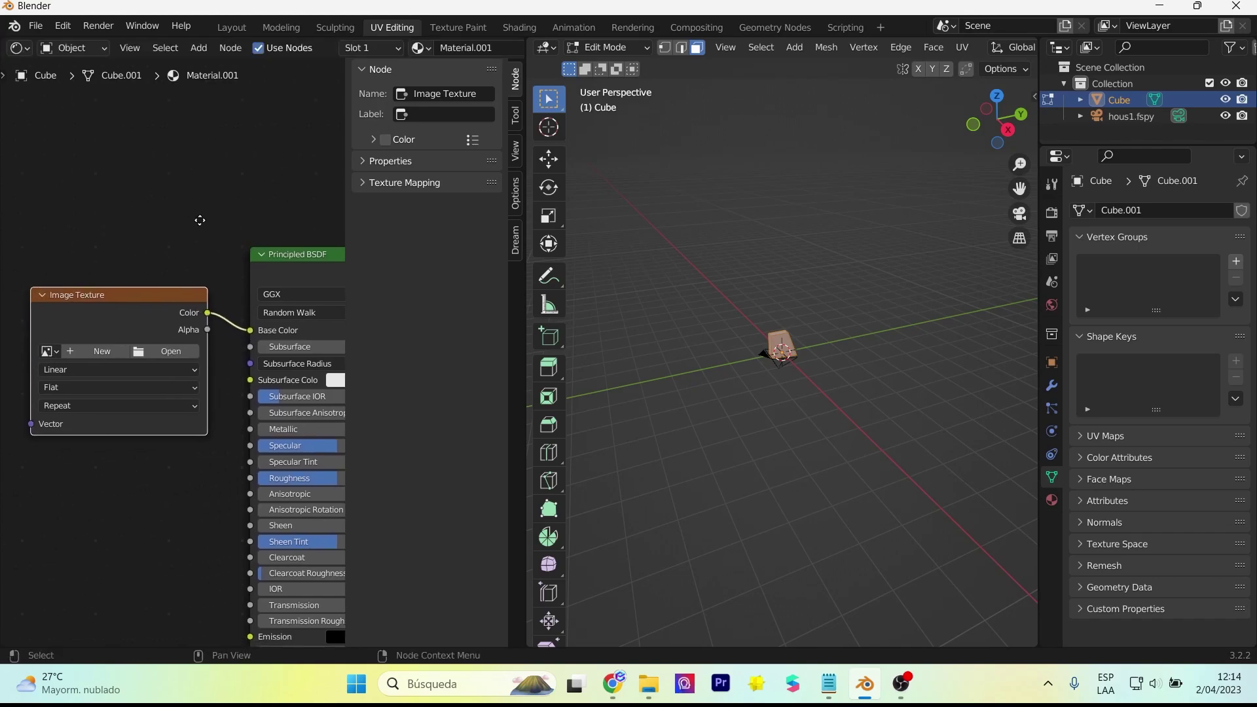
Step: Set the Image Texture node's image to 00002-1280457867.png
middle_drag(38, 353, 139, 328)
click(104, 334)
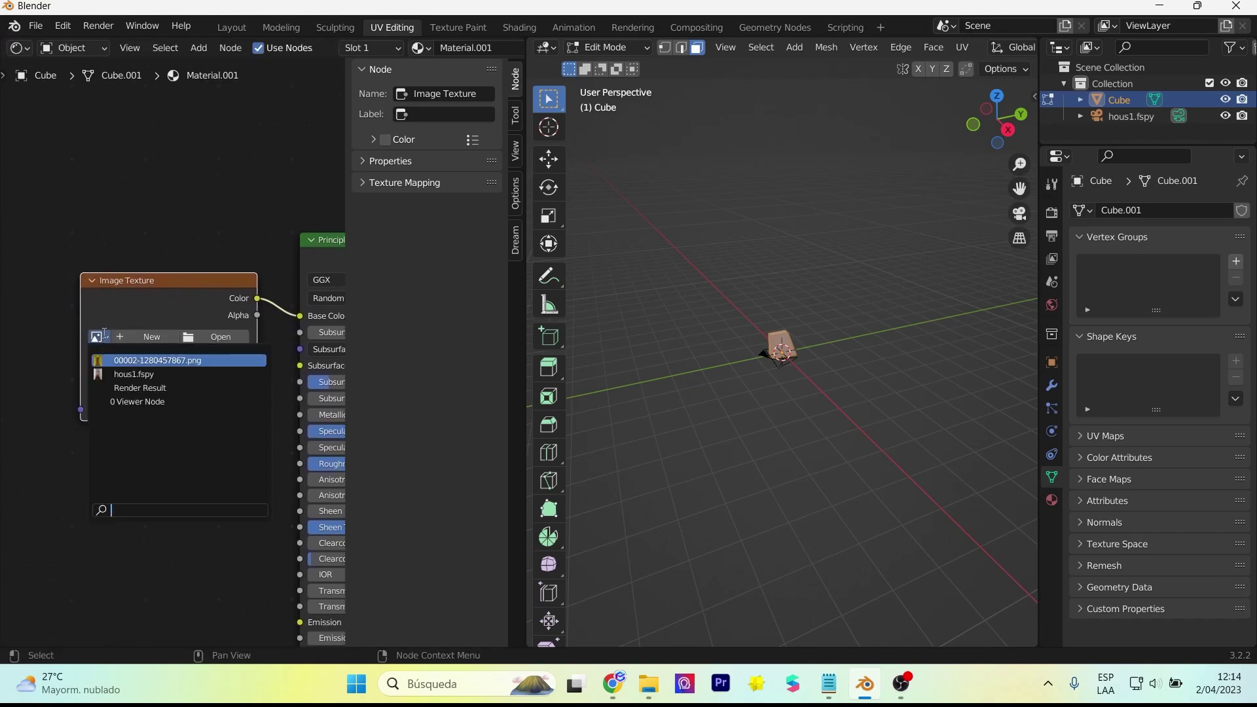
click(131, 360)
scroll(785, 391, up, 6)
Step: Orbit to face the cube and preview it in Material Preview shading
middle_drag(814, 393, 841, 368)
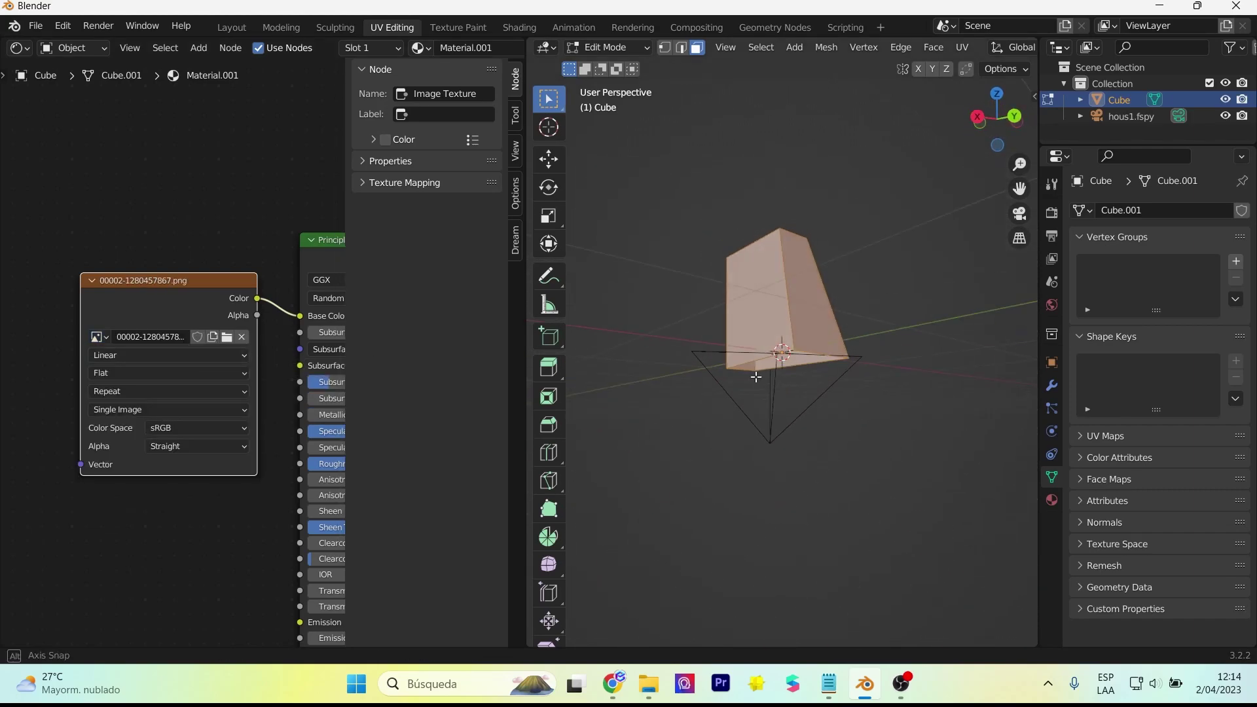
mouse_move(919, 377)
middle_down()
mouse_move(878, 350)
mouse_move(887, 367)
middle_up()
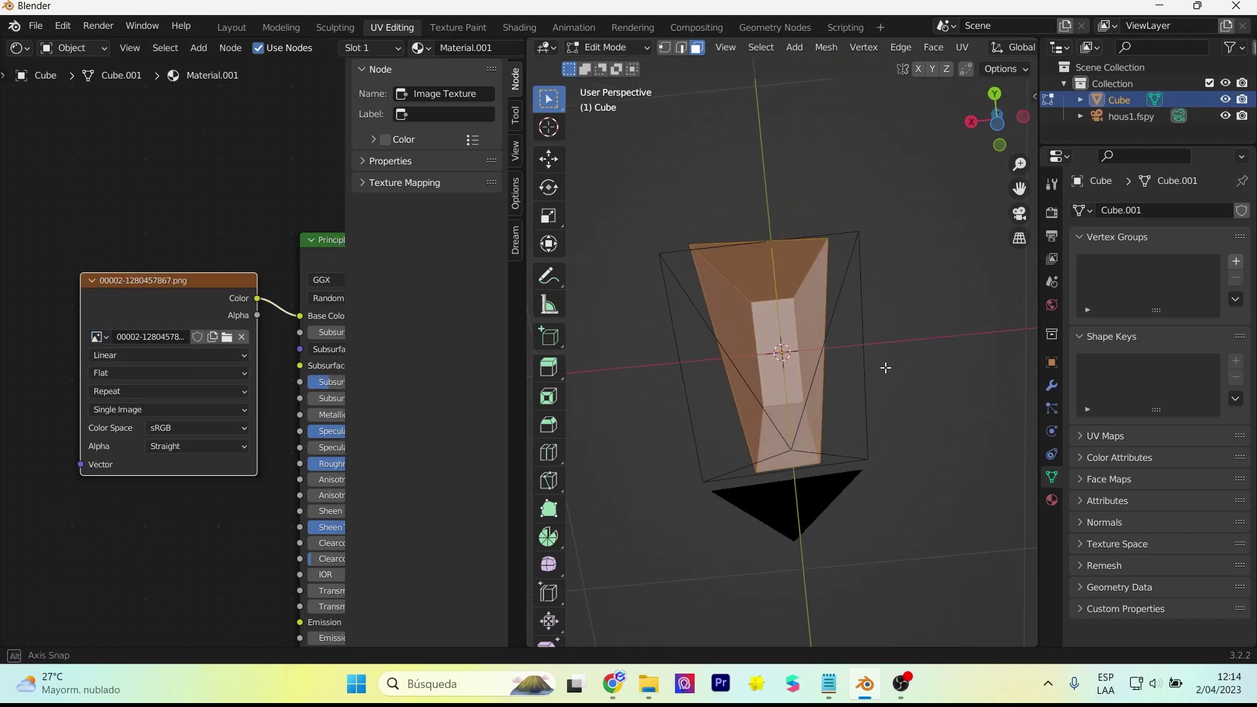
middle_drag(894, 63, 901, 45)
scroll(901, 46, down, 3)
scroll(901, 45, down, 3)
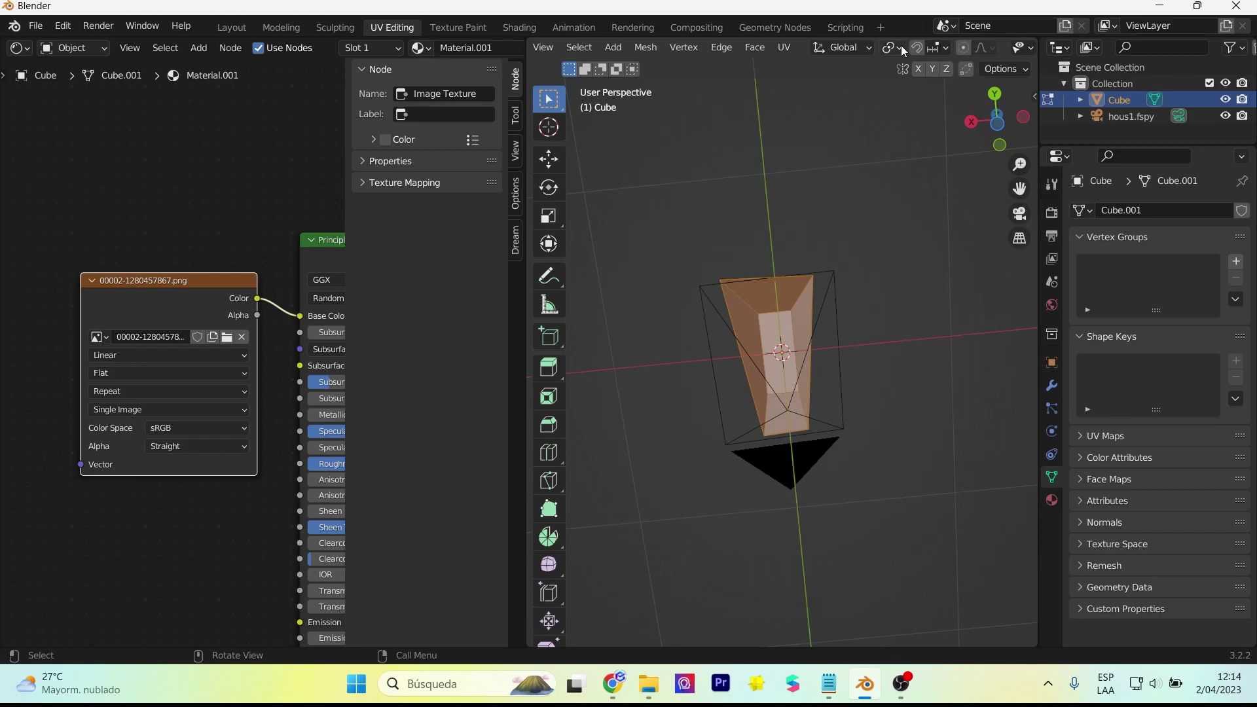
scroll(901, 45, down, 3)
scroll(901, 45, down, 2)
click(993, 48)
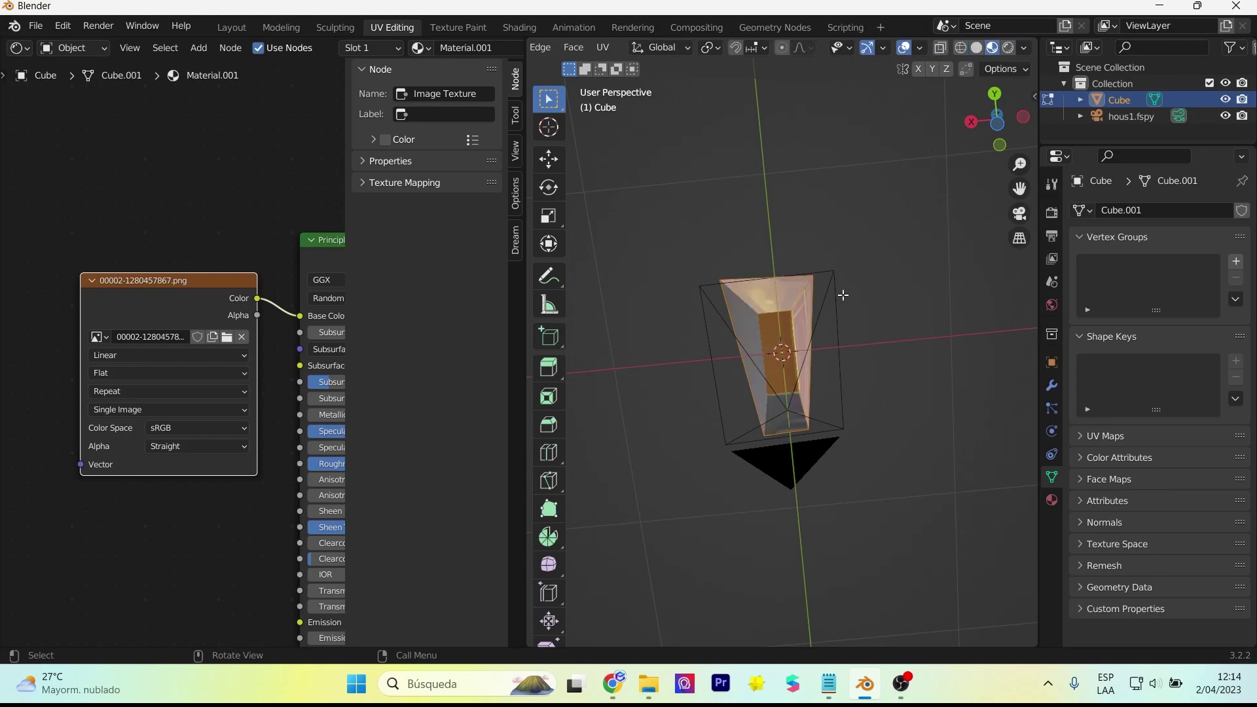
scroll(842, 292, up, 2)
scroll(823, 336, up, 4)
scroll(823, 335, down, 5)
scroll(823, 335, down, 1)
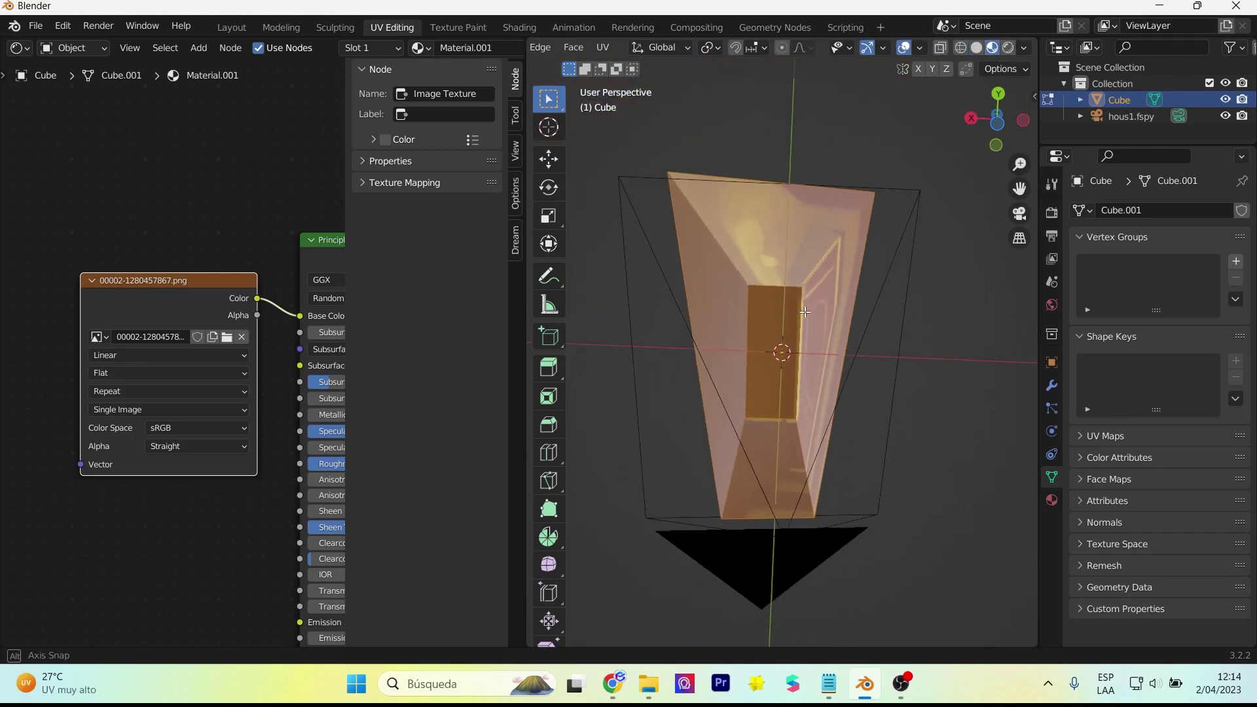
scroll(332, 206, down, 3)
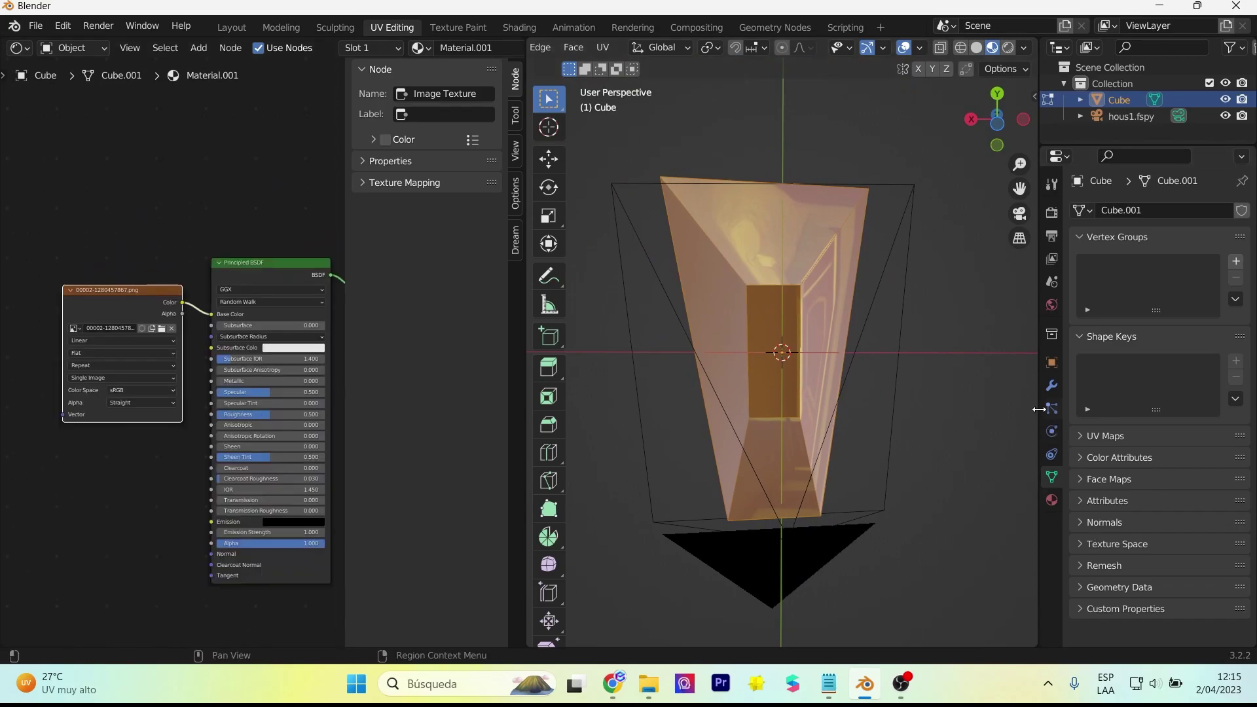
Step: Add a UV Project modifier using UV Map UVMap and object hous1.fspy
click(1053, 387)
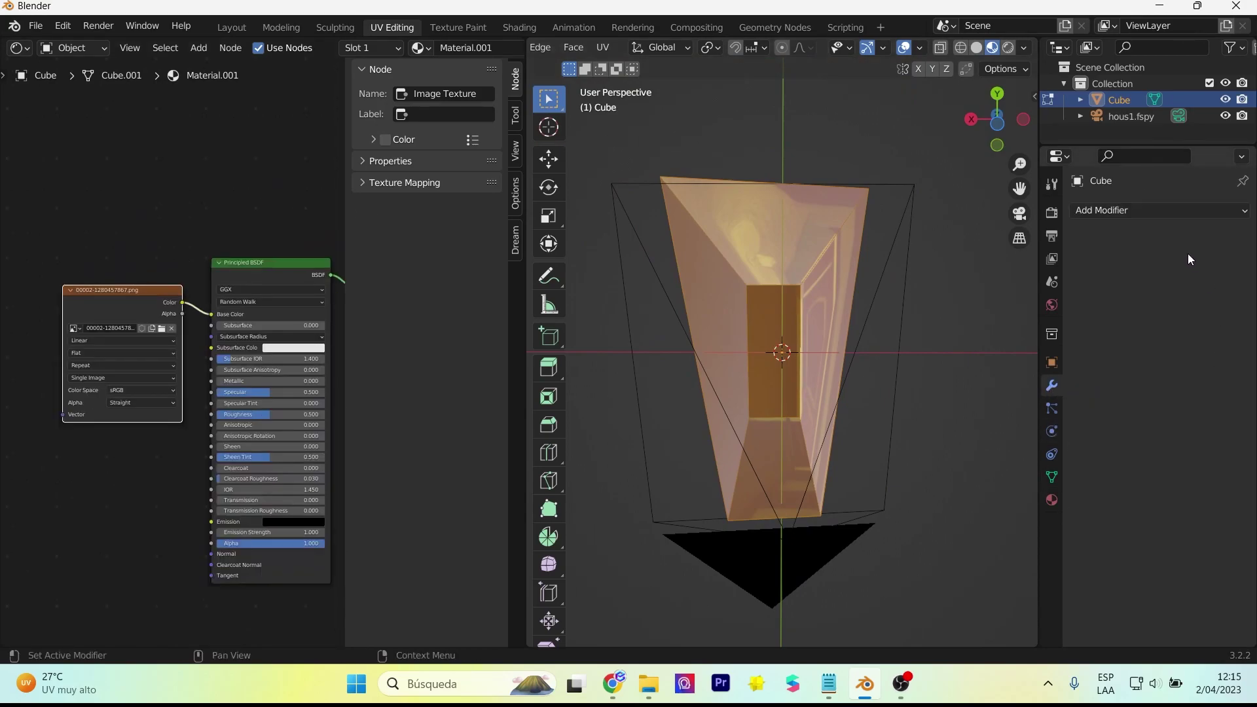
click(1152, 211)
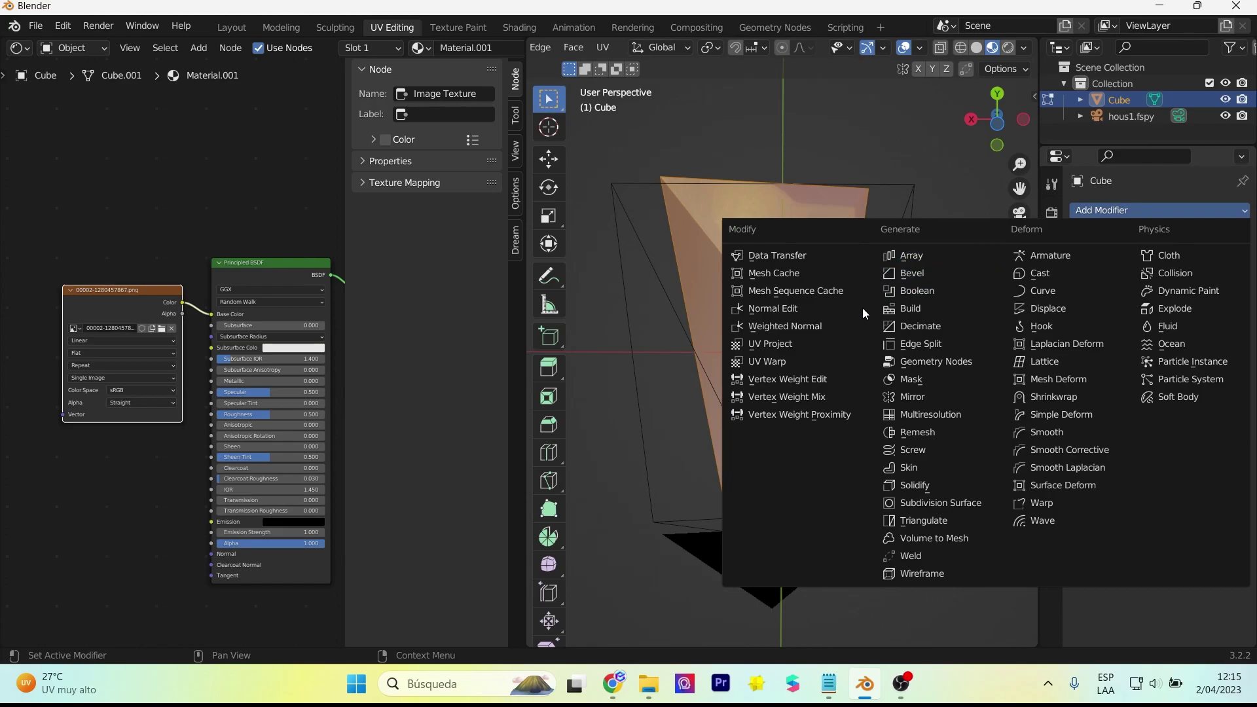
click(842, 339)
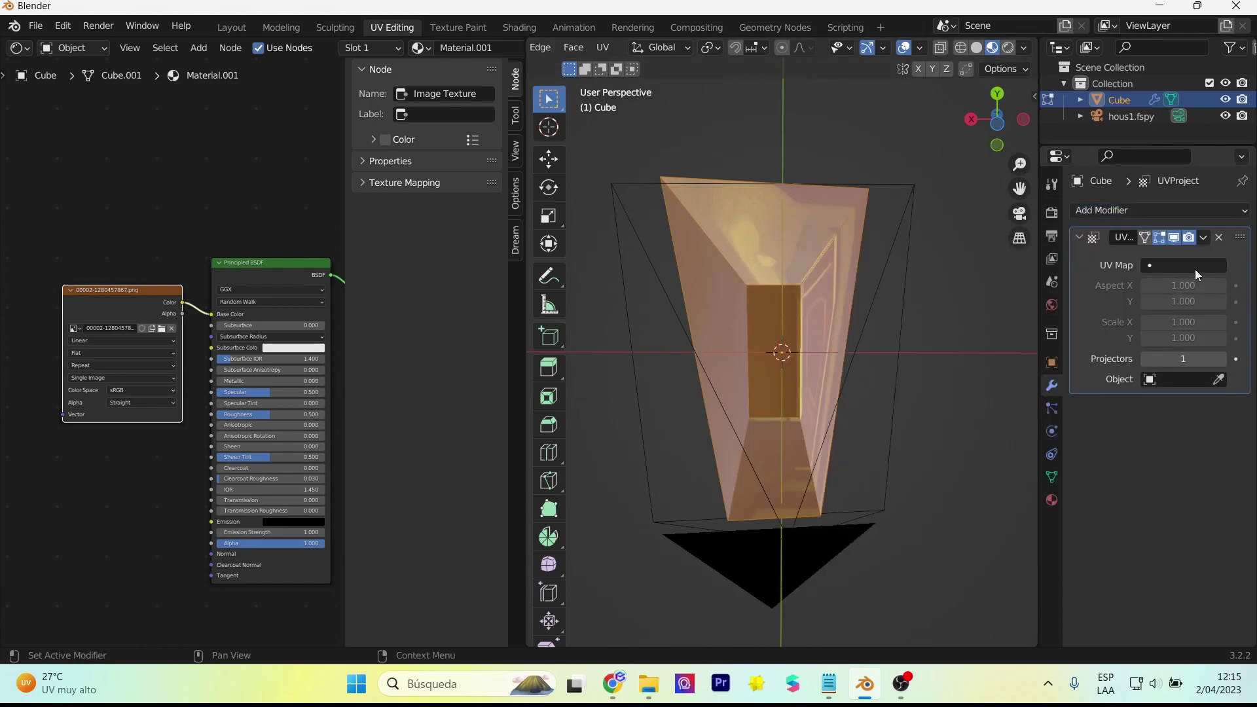
click(1196, 269)
click(1122, 289)
click(1179, 379)
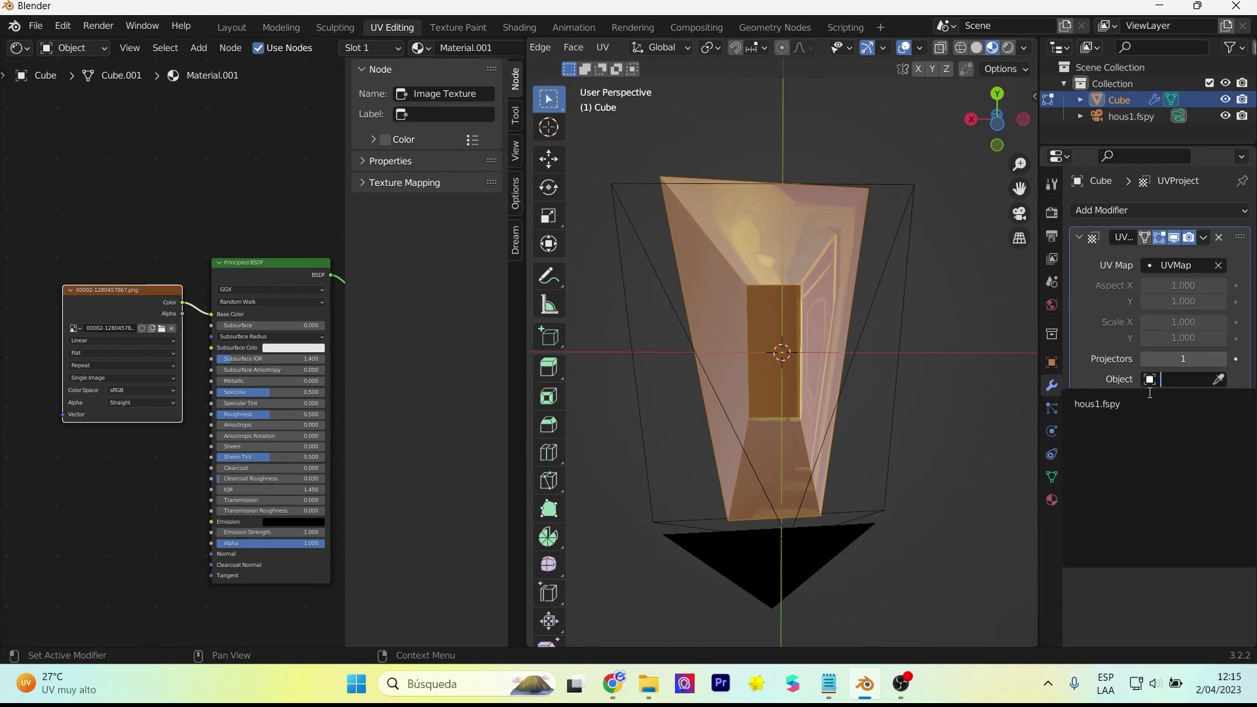
click(1141, 402)
Step: Set the UV Project aspect to X 600 and Y 800
scroll(776, 403, up, 4)
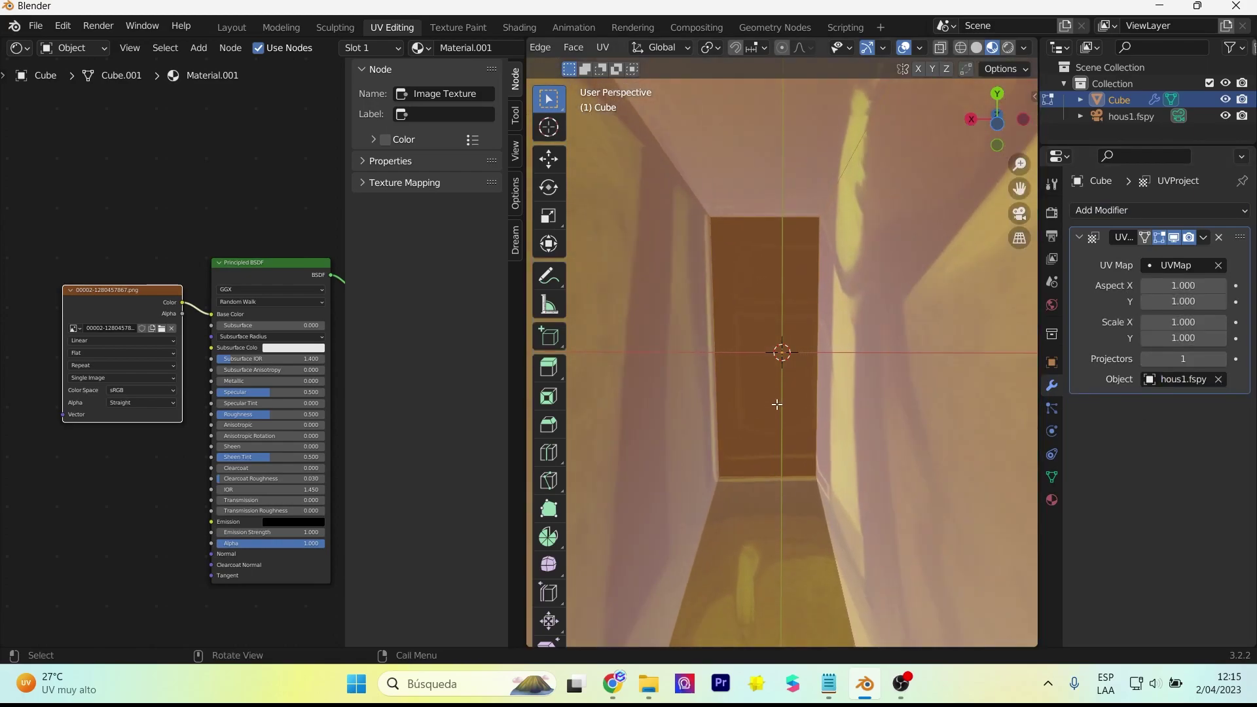
scroll(776, 406, down, 4)
scroll(776, 406, up, 3)
scroll(776, 406, down, 2)
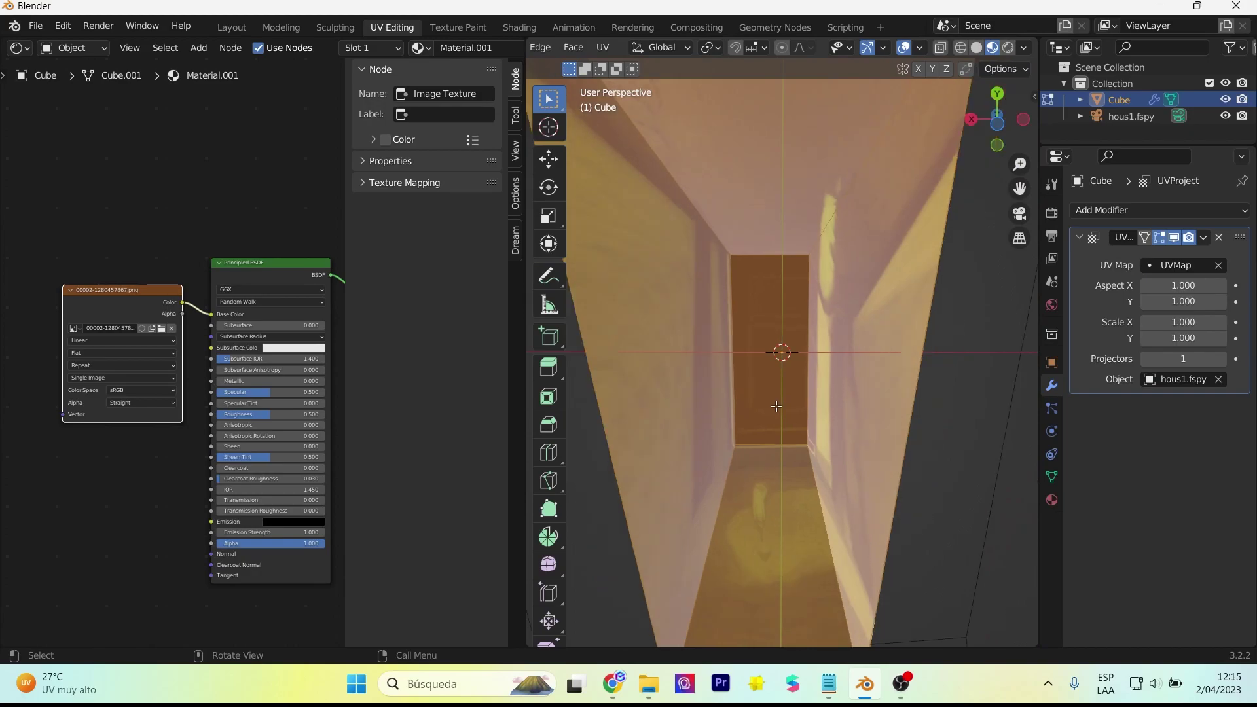
scroll(776, 406, down, 2)
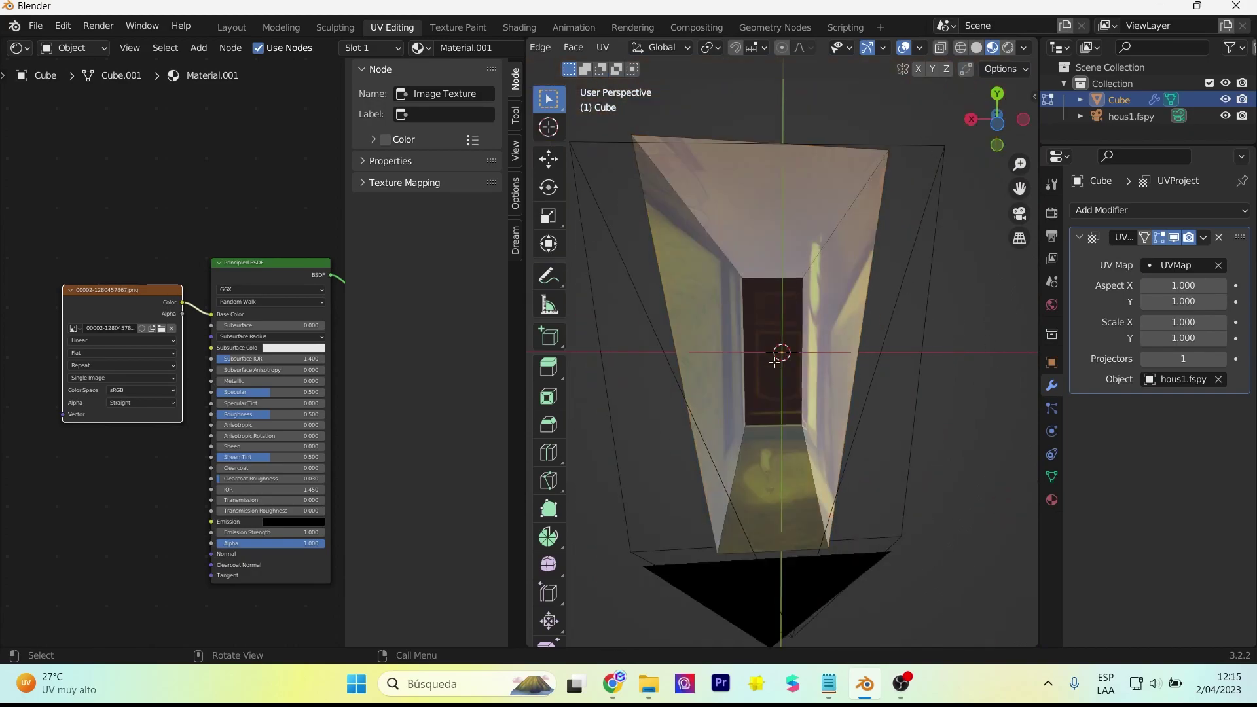
scroll(763, 411, up, 2)
scroll(764, 411, down, 2)
click(1183, 301)
text(800)
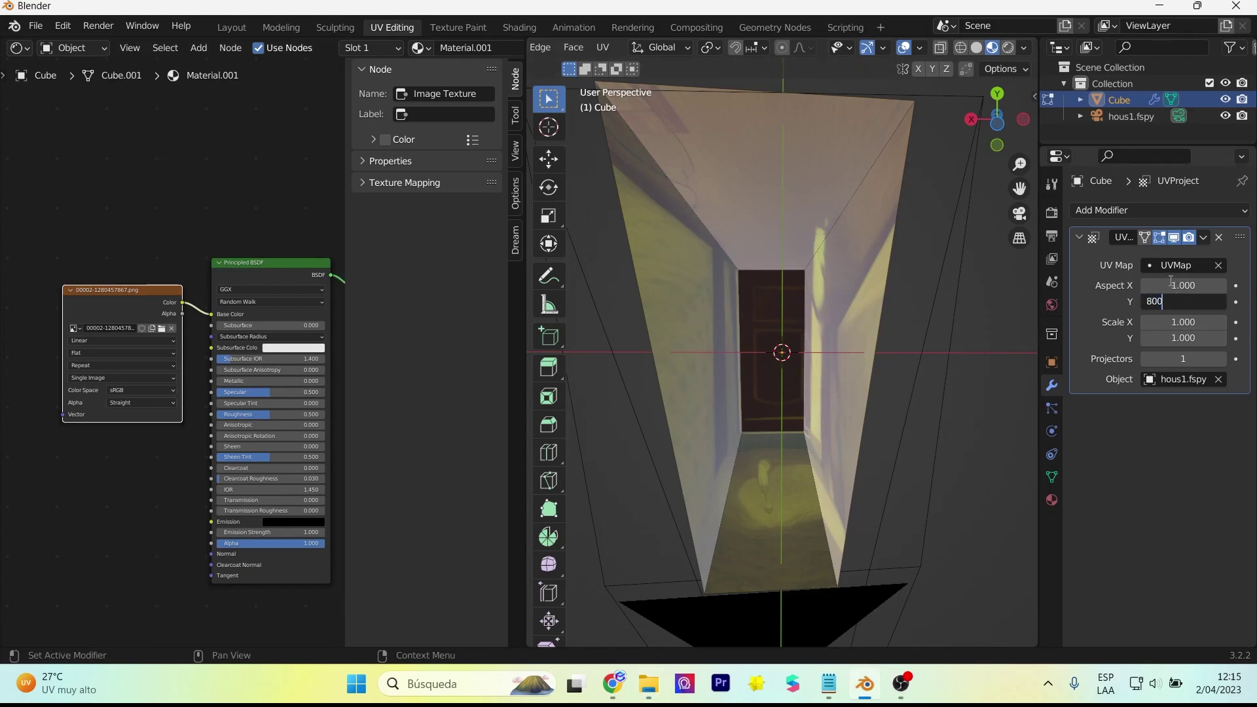
key(Return)
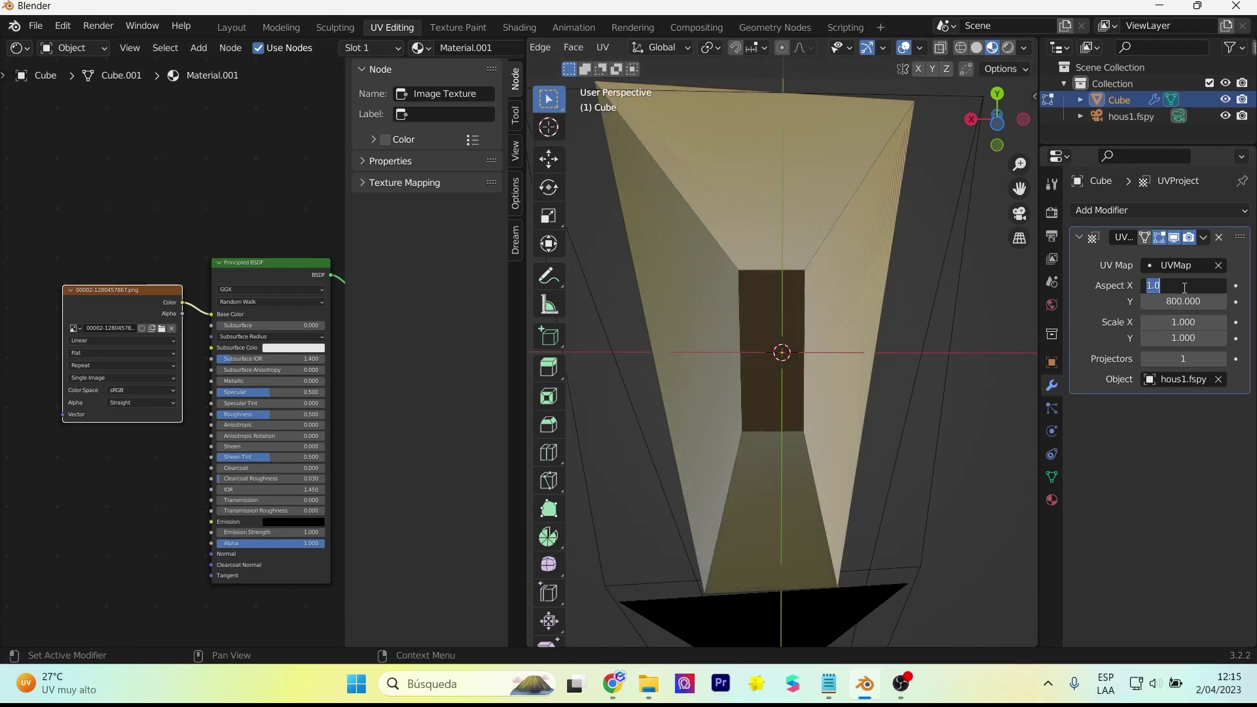
text(600)
key(Return)
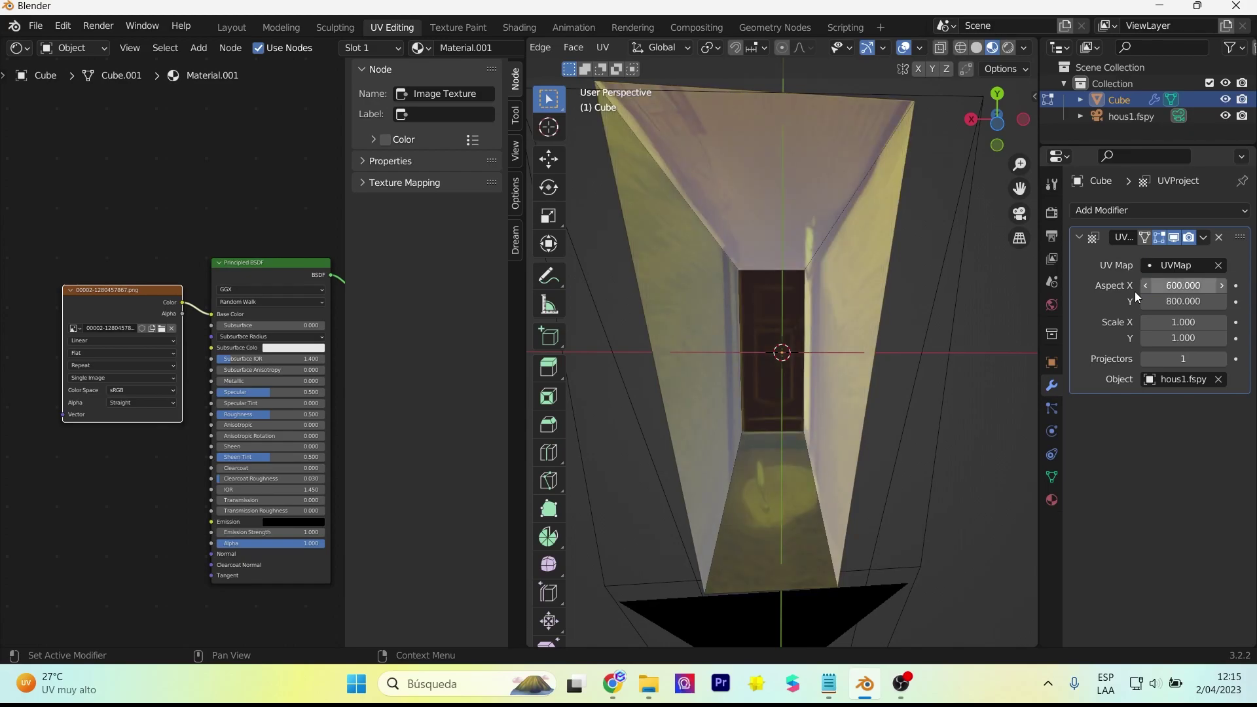
scroll(795, 366, up, 2)
scroll(795, 378, up, 1)
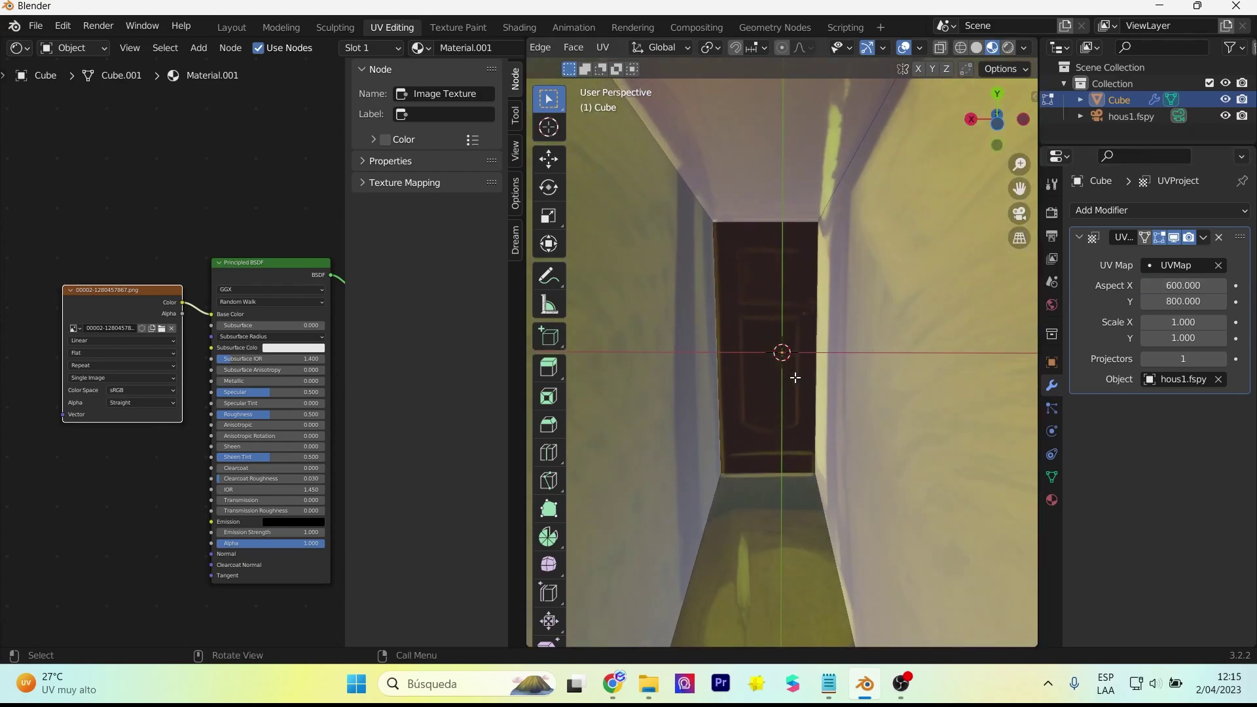
scroll(795, 378, down, 2)
scroll(795, 367, down, 2)
click(1201, 210)
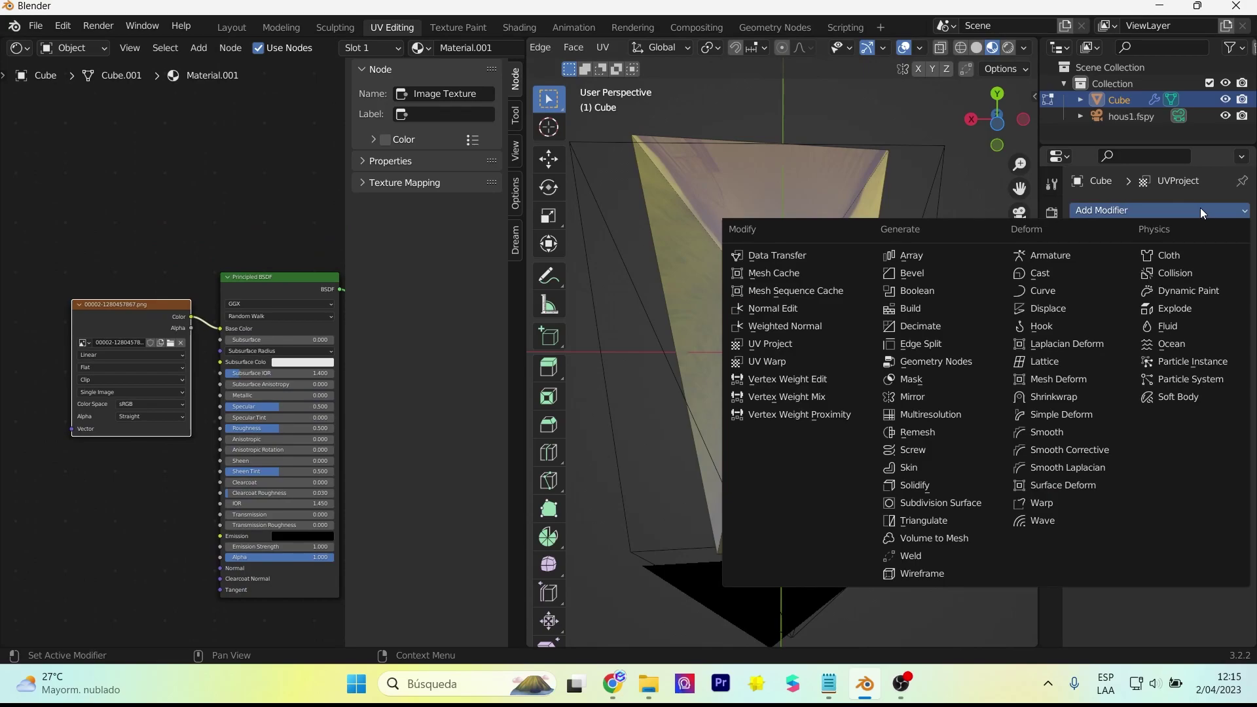
Step: Add a Subdivision Surface modifier set to Simple
click(950, 498)
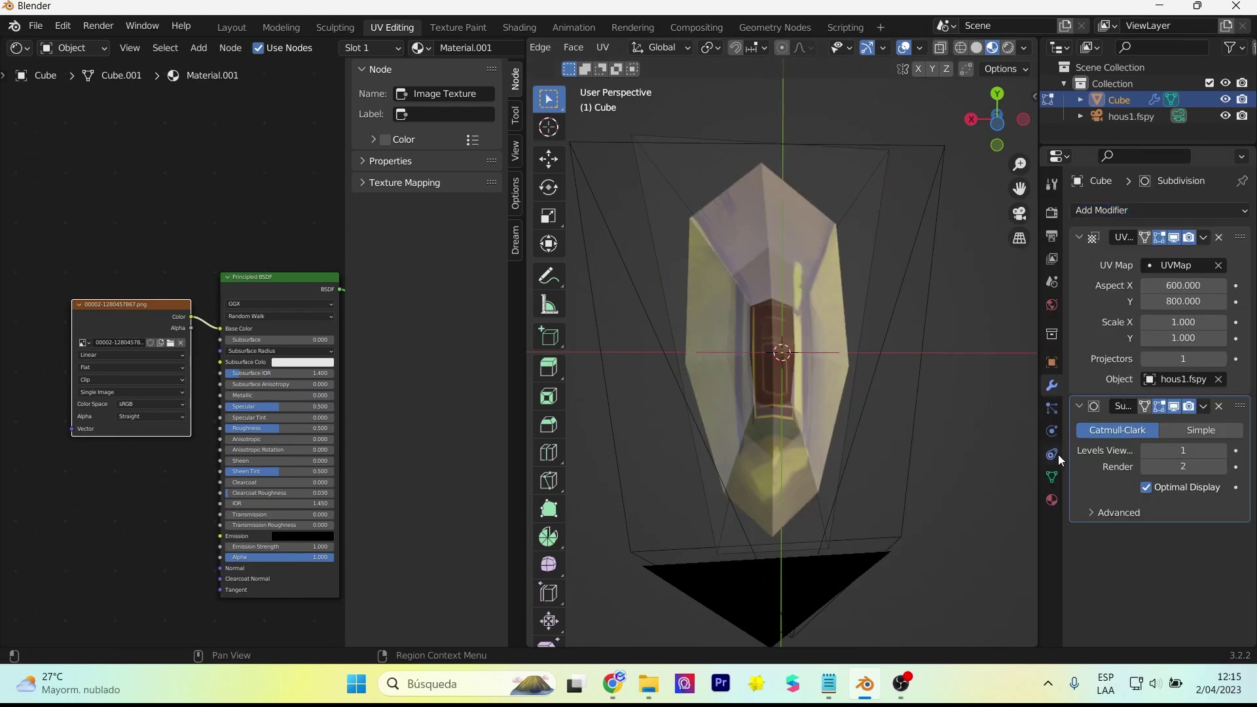
scroll(857, 383, up, 2)
scroll(858, 383, down, 1)
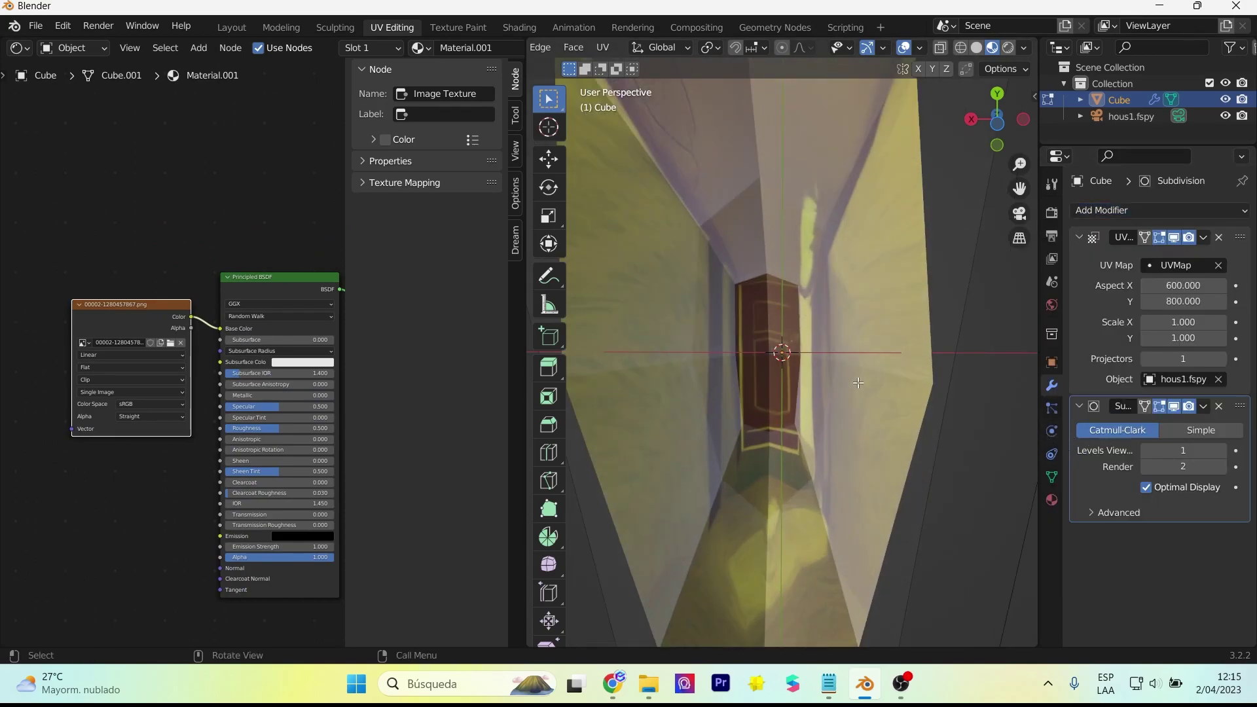
scroll(858, 383, down, 1)
click(1197, 430)
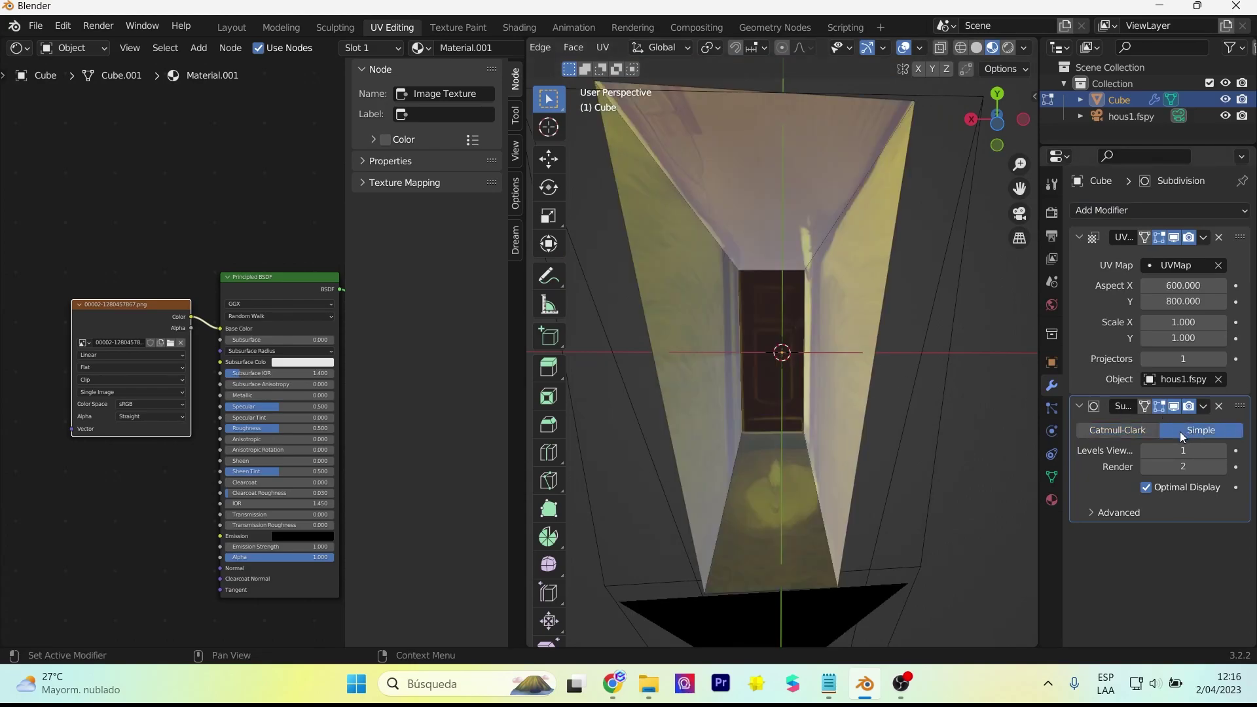
Step: Set subdivision levels to 6 viewport and 5 render, then return to Layout
scroll(841, 362, up, 1)
scroll(842, 362, up, 1)
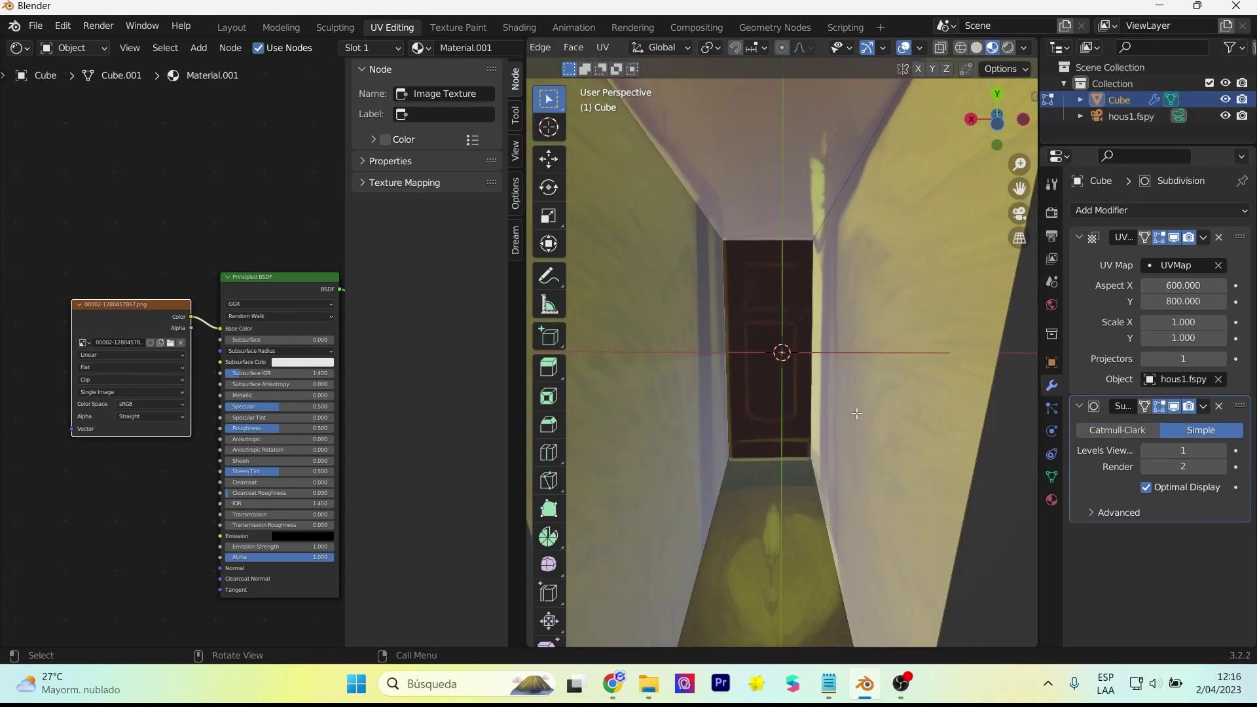
scroll(841, 362, down, 1)
scroll(842, 361, down, 1)
text(5)
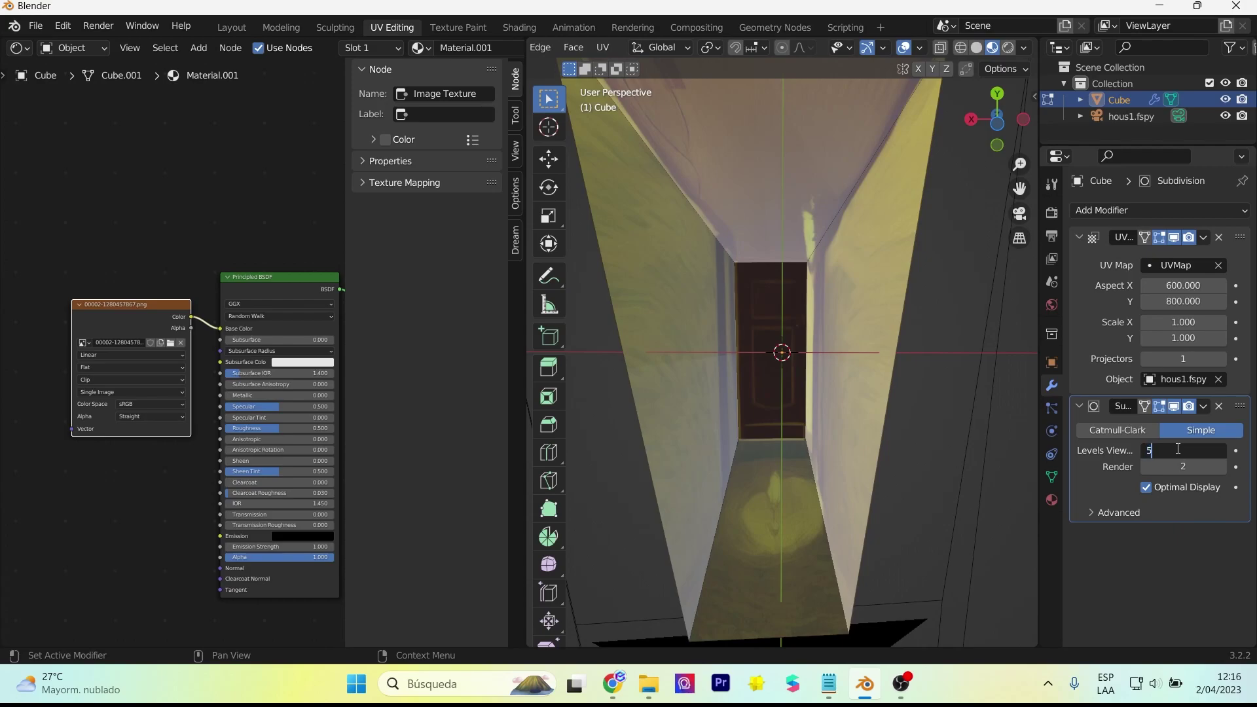
key(Return)
key(Return)
click(1177, 450)
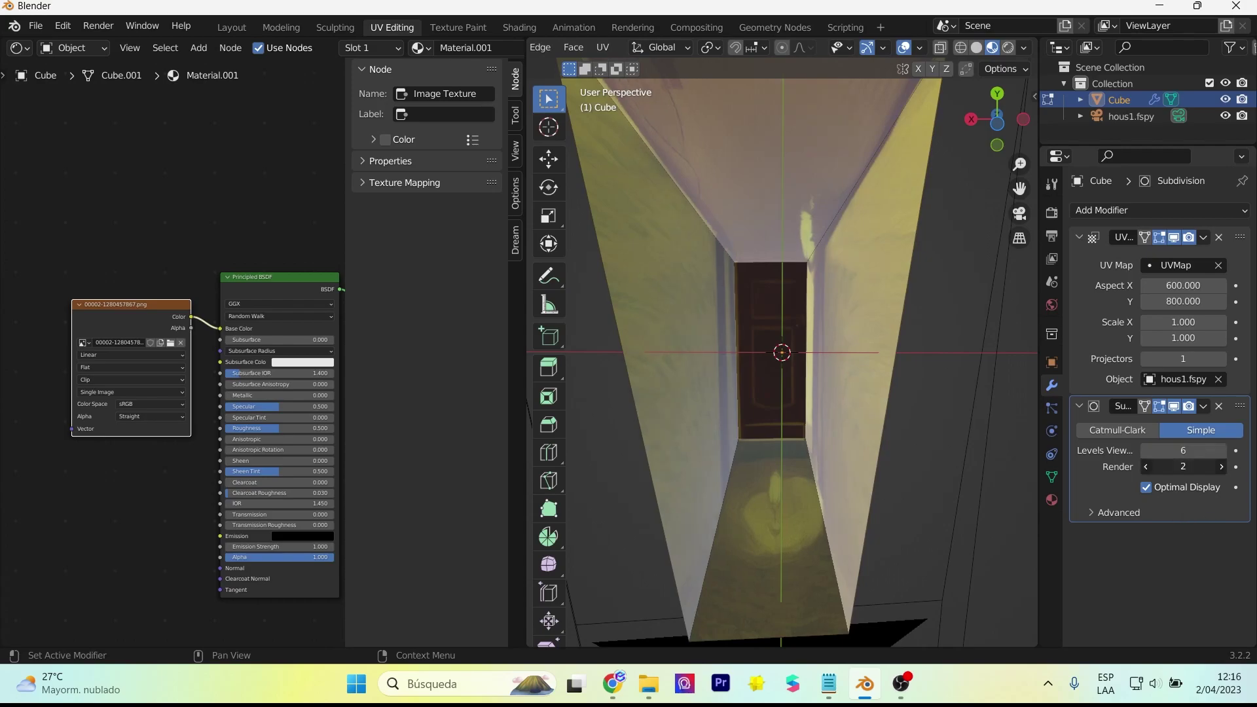
text(5)
key(Return)
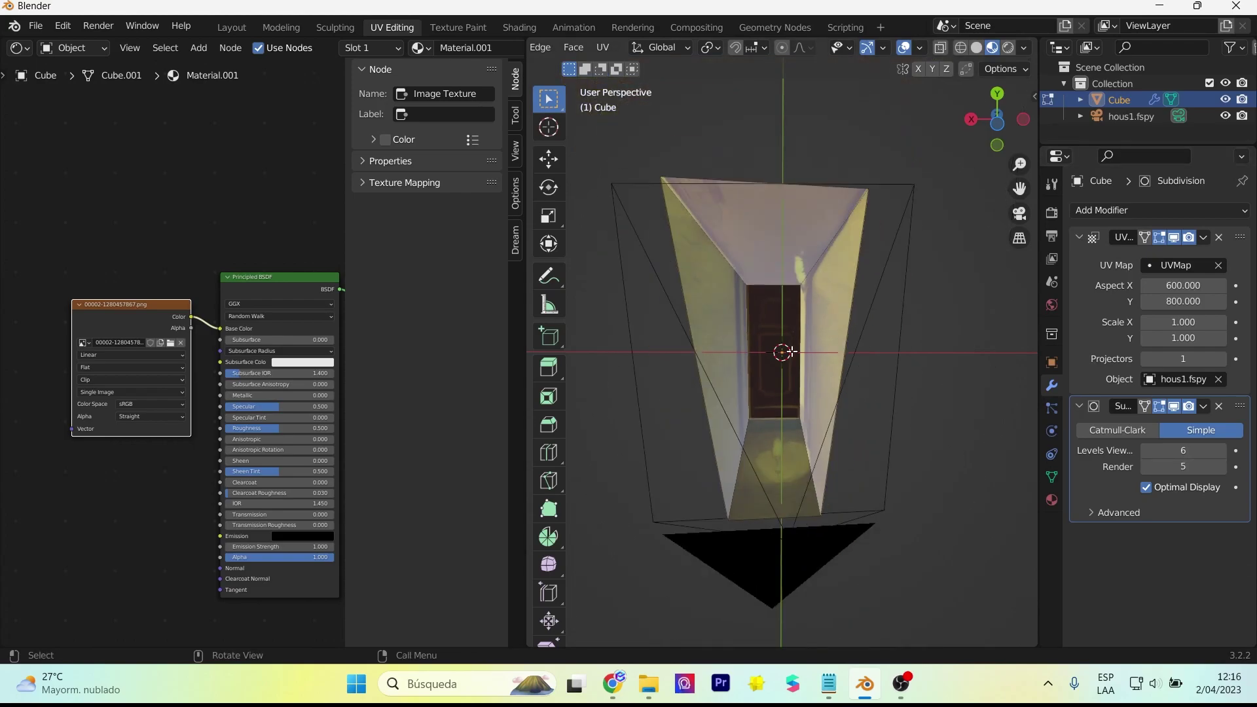
click(235, 27)
Step: Show the textured hallway box in Material Preview and orbit to frame it
click(992, 48)
scroll(736, 305, up, 3)
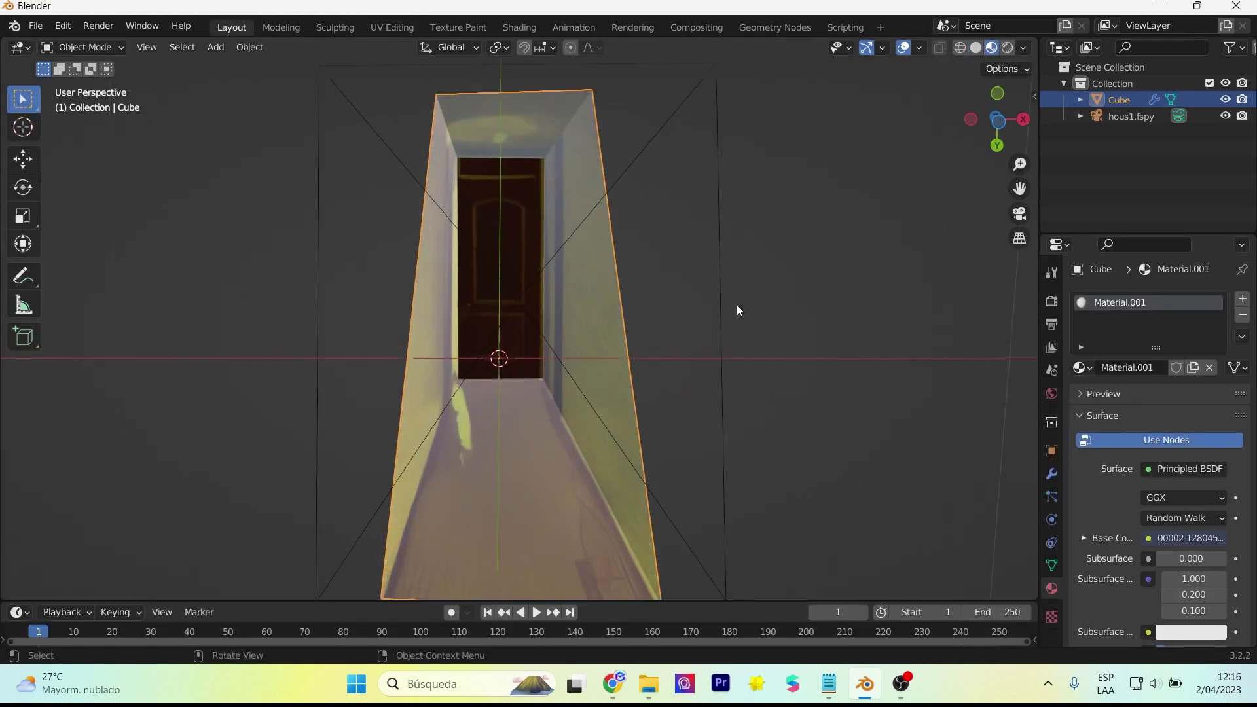
scroll(709, 296, up, 2)
scroll(709, 296, down, 2)
scroll(709, 296, up, 2)
scroll(571, 188, down, 2)
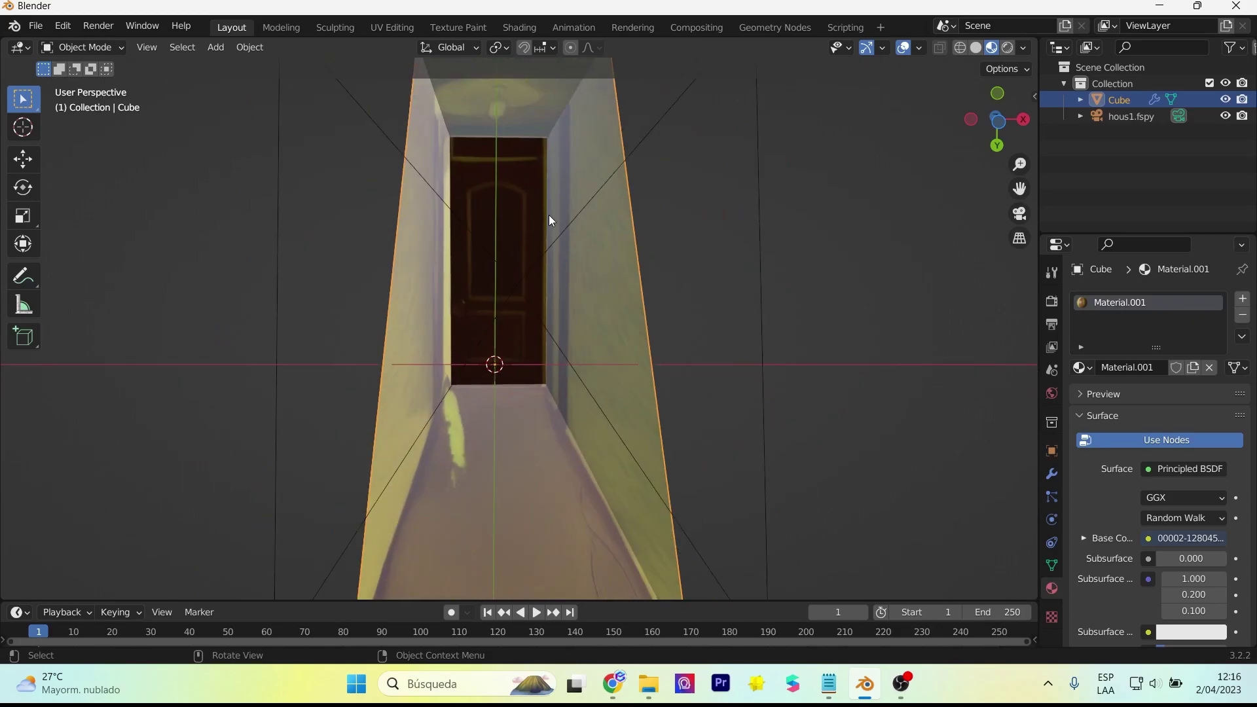
mouse_move(550, 219)
middle_down()
mouse_move(604, 256)
mouse_move(641, 368)
middle_up()
scroll(535, 231, down, 2)
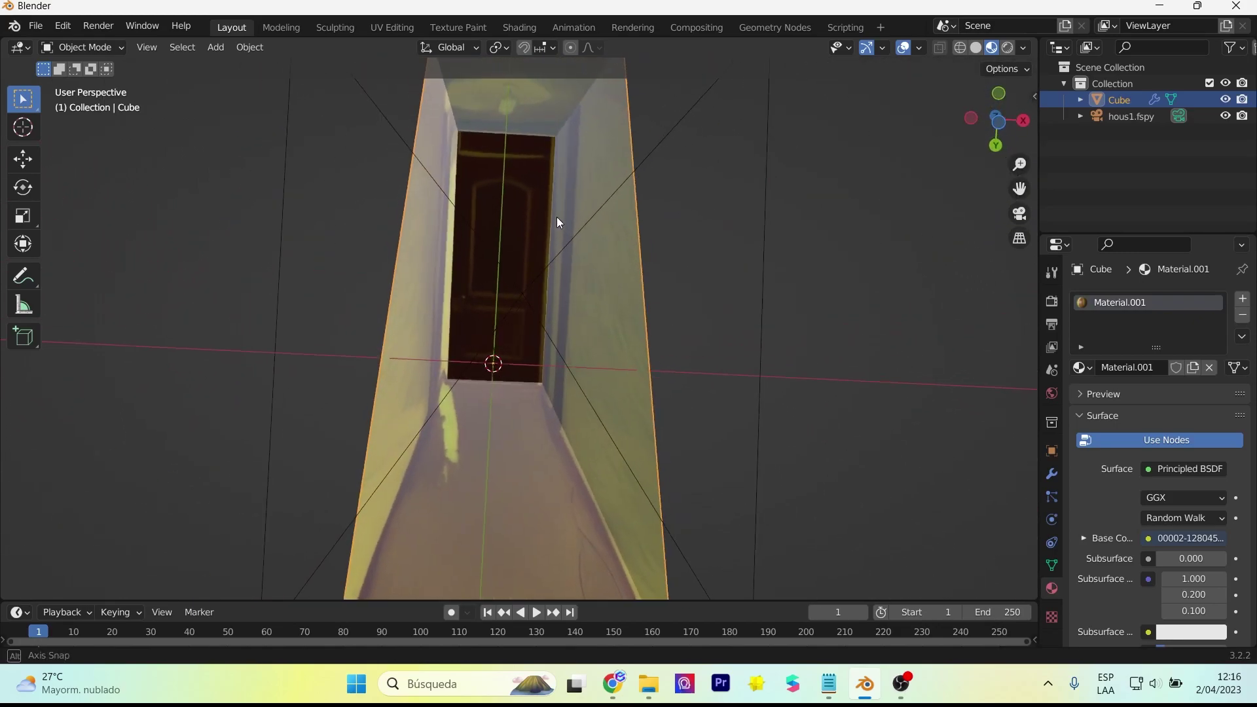
scroll(559, 222, down, 2)
scroll(548, 259, up, 3)
scroll(474, 289, down, 1)
middle_drag(530, 235, 511, 244)
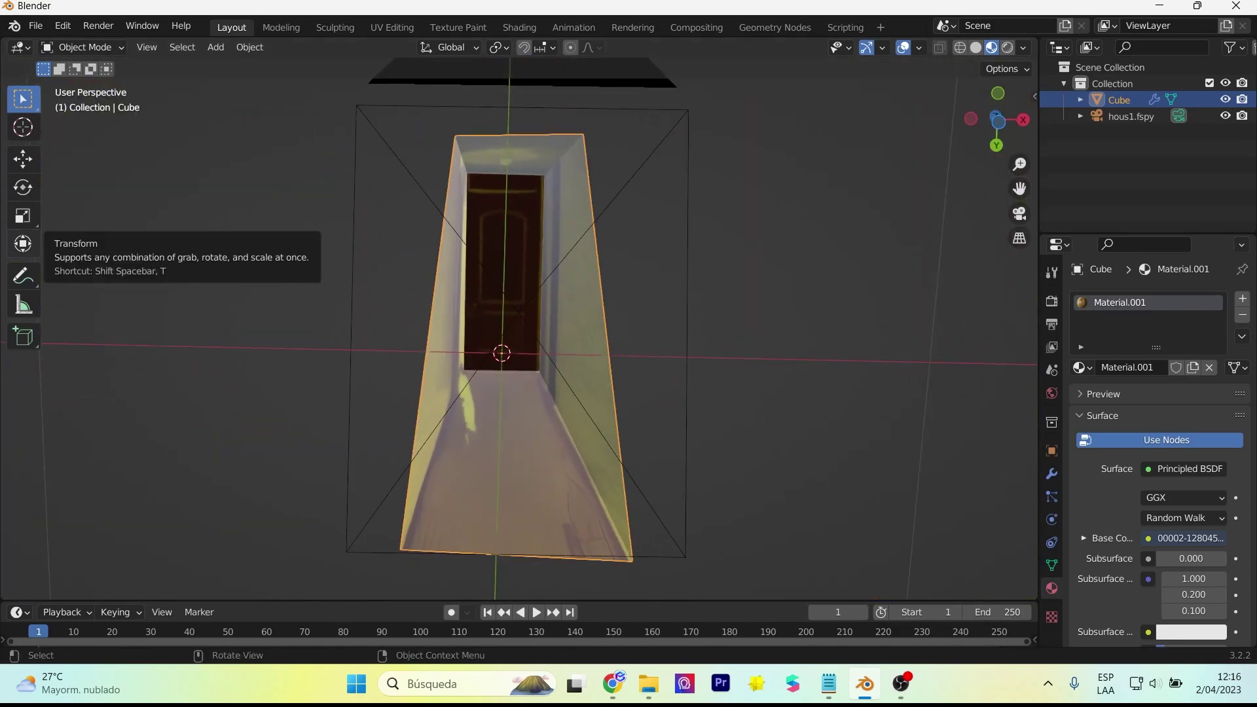
Step: Enter Edit Mode on the hallway box and nudge a bottom corner vertex slightly
click(23, 159)
key(Tab)
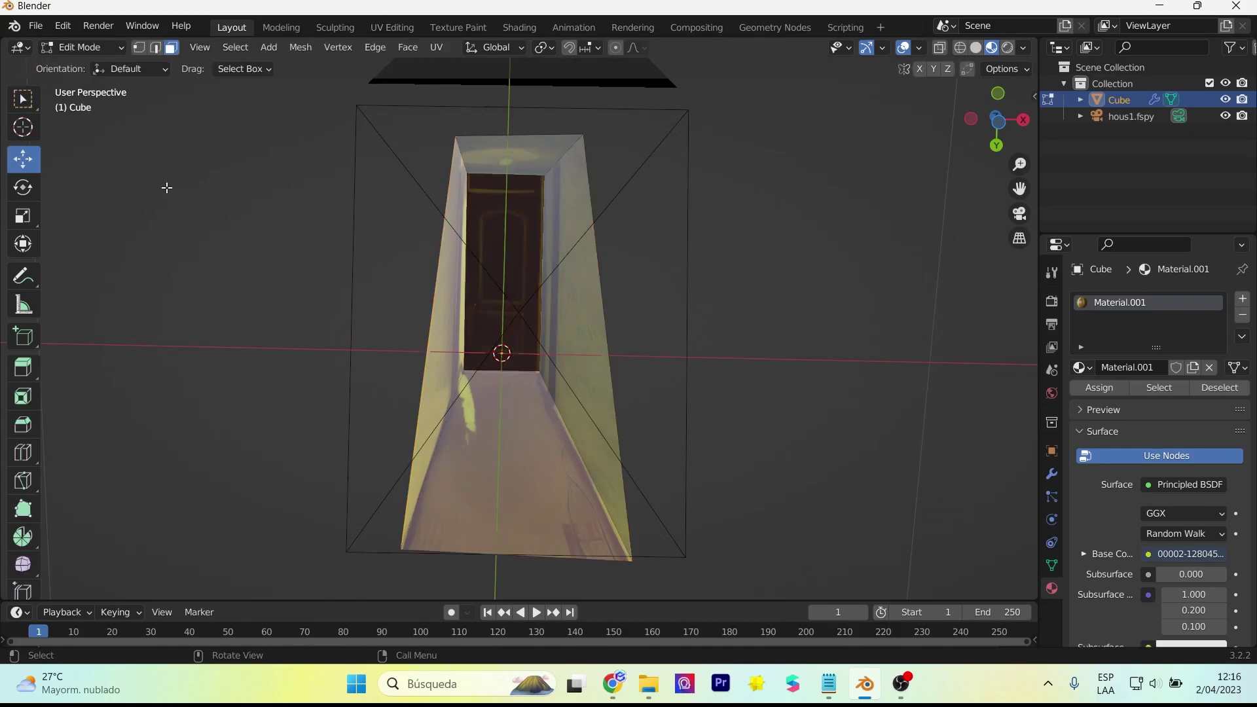
click(400, 548)
mouse_move(399, 548)
middle_down()
mouse_move(505, 528)
mouse_move(463, 281)
mouse_move(429, 441)
middle_up()
scroll(430, 441, up, 3)
key(g)
click(419, 531)
middle_drag(419, 531, 465, 508)
click(466, 507)
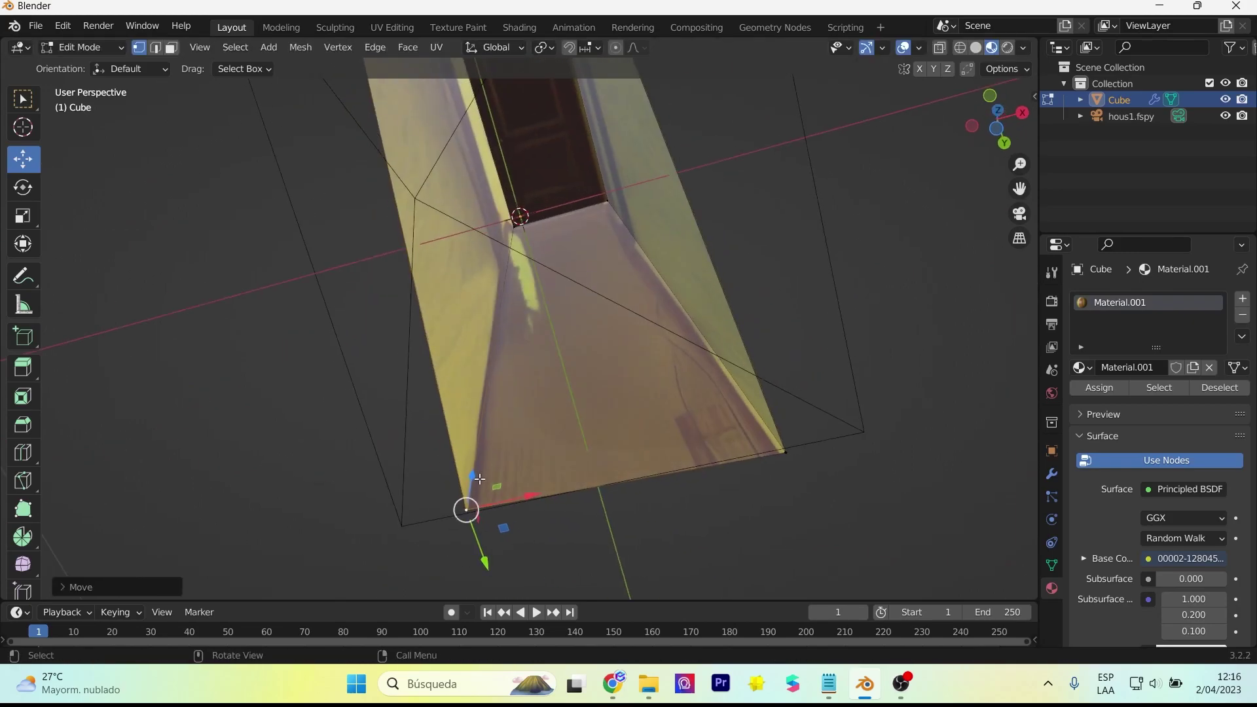
Step: Move two more corner vertices, including the corner at the door's top
click(779, 440)
key(g)
click(760, 410)
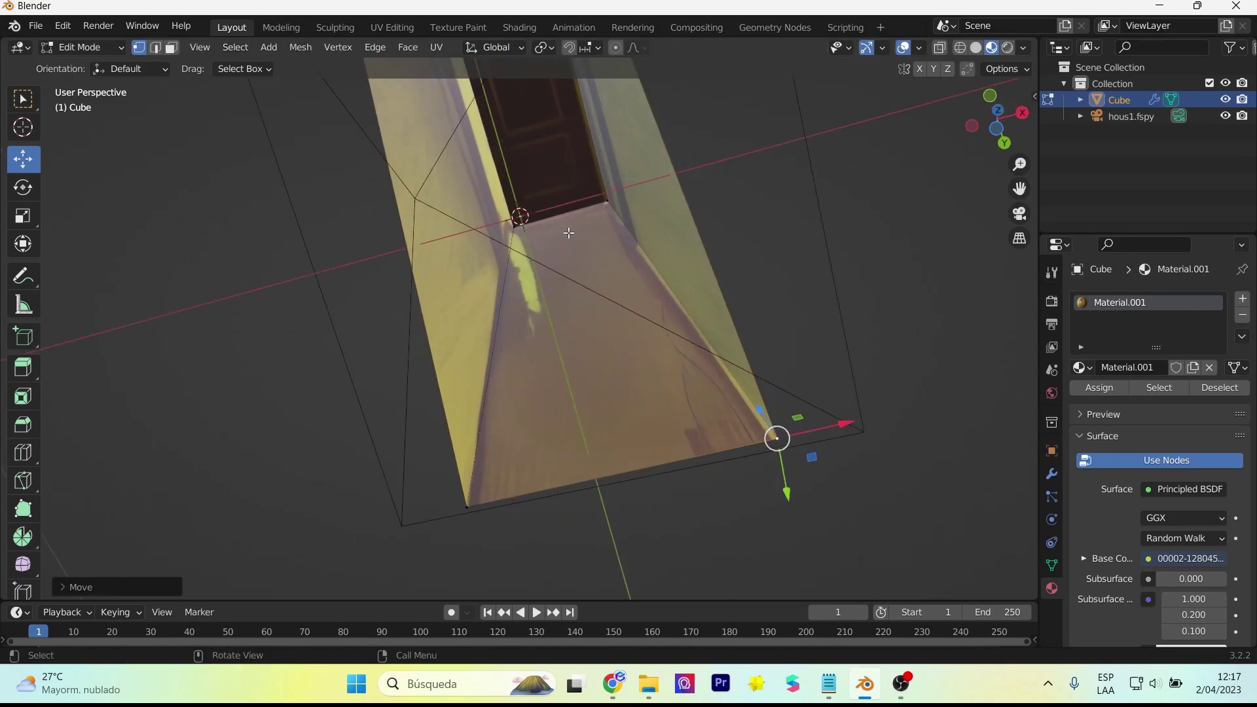
mouse_move(570, 233)
middle_down()
mouse_move(623, 196)
mouse_move(570, 267)
middle_up()
key(g)
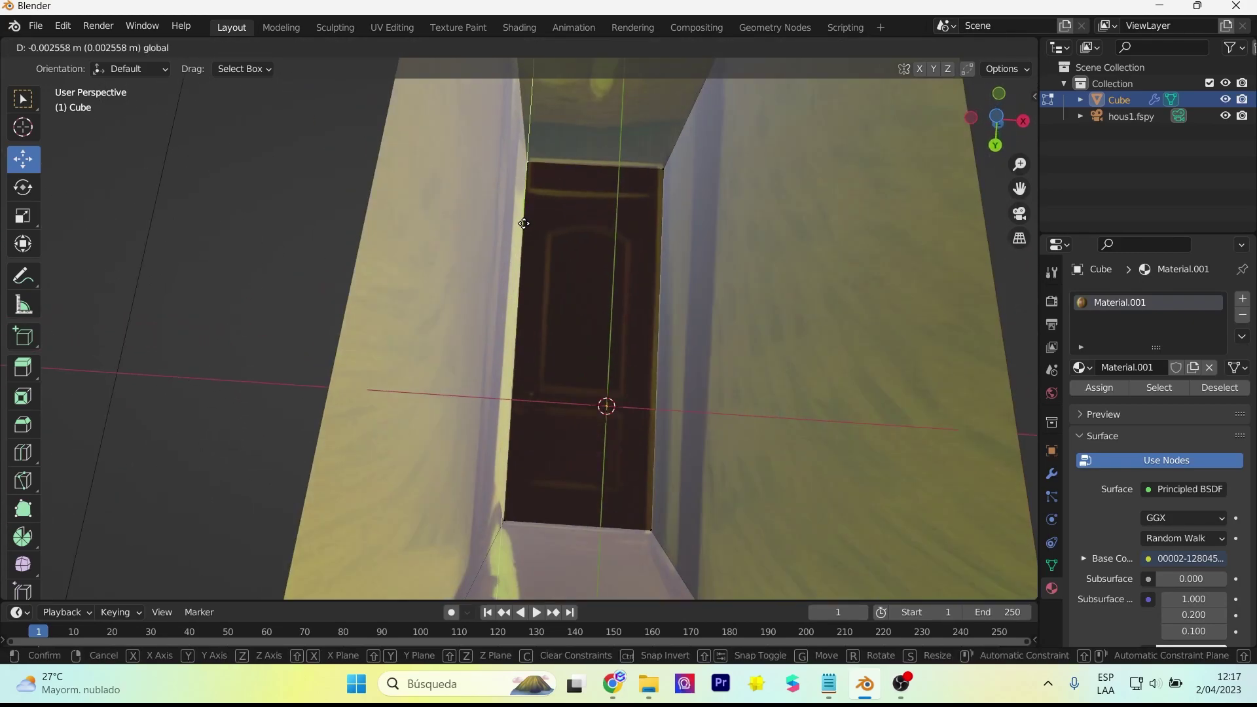
click(526, 197)
click(525, 160)
key(g)
click(596, 451)
Step: Check the corridor's alignment through the scene camera and shift the selected vertex slightly
scroll(596, 452, down, 2)
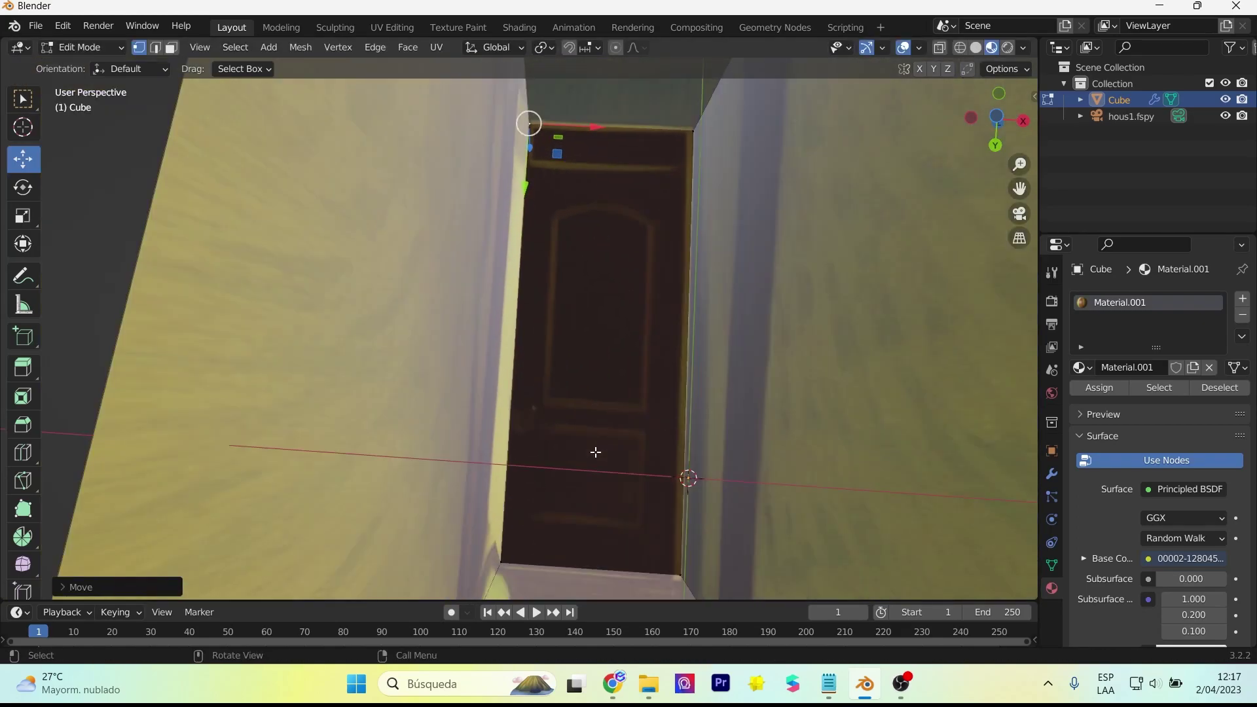
scroll(784, 292, down, 5)
scroll(763, 328, up, 5)
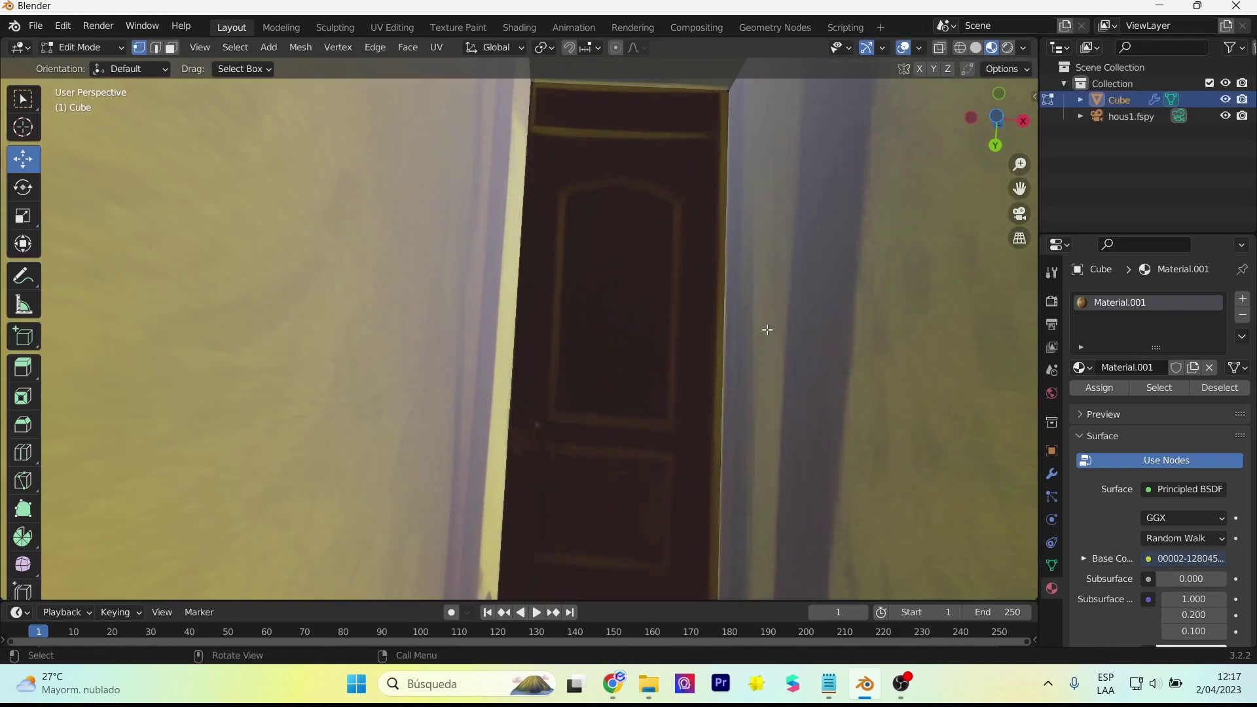
scroll(764, 329, down, 3)
mouse_move(764, 329)
middle_down()
mouse_move(641, 339)
mouse_move(623, 104)
mouse_move(618, 247)
middle_up()
key(KP_0)
scroll(642, 275, down, 2)
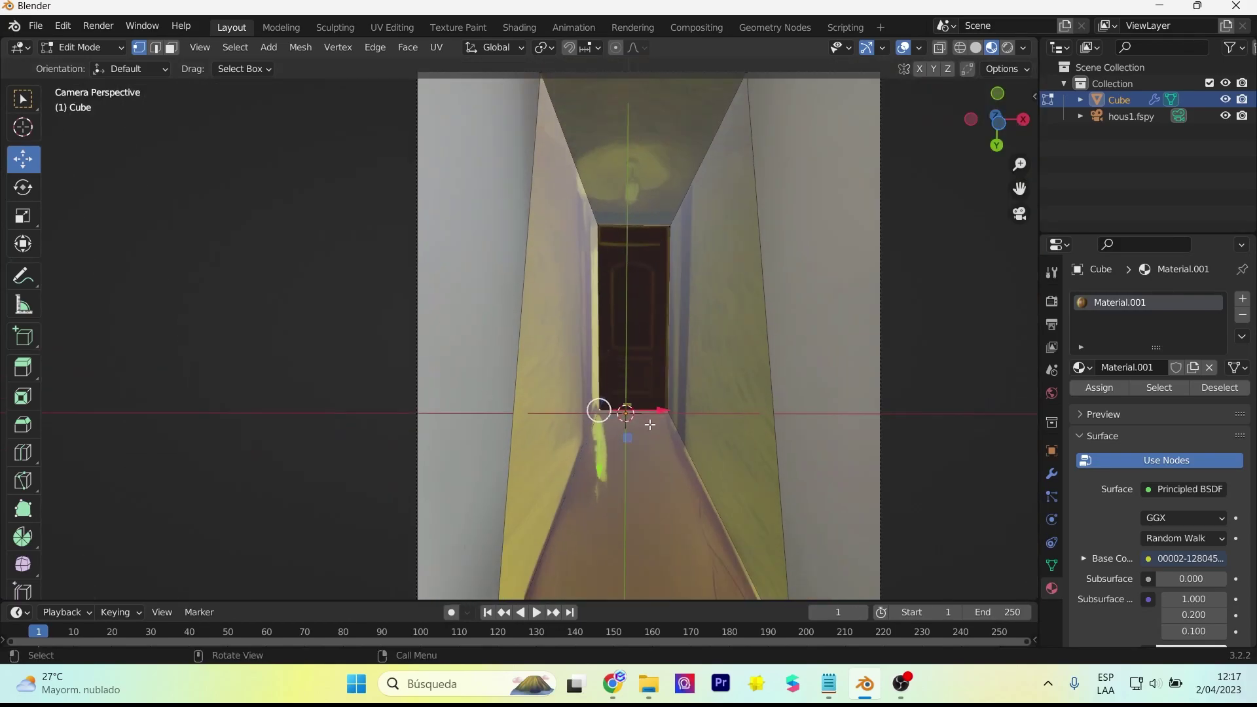
drag(655, 412, 636, 407)
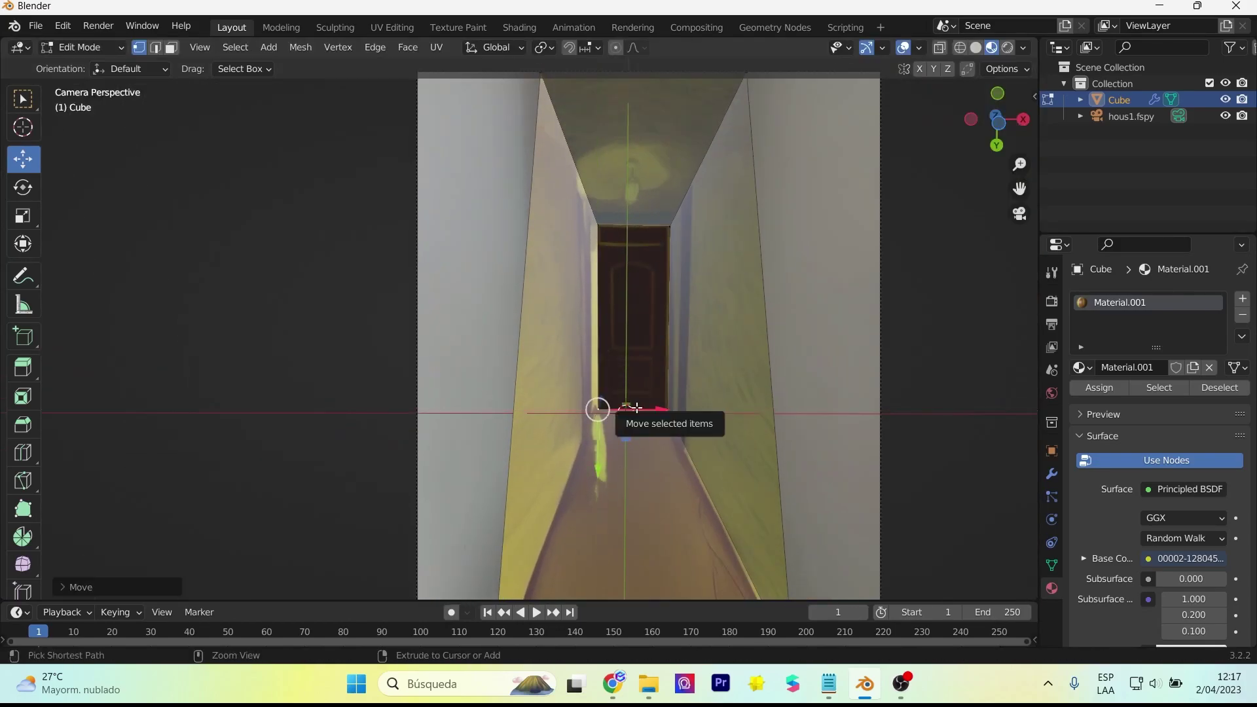
scroll(637, 408, up, 2)
drag(679, 112, 679, 125)
scroll(583, 232, down, 2)
mouse_move(583, 233)
middle_down()
mouse_move(694, 282)
mouse_move(657, 384)
mouse_move(662, 323)
middle_up()
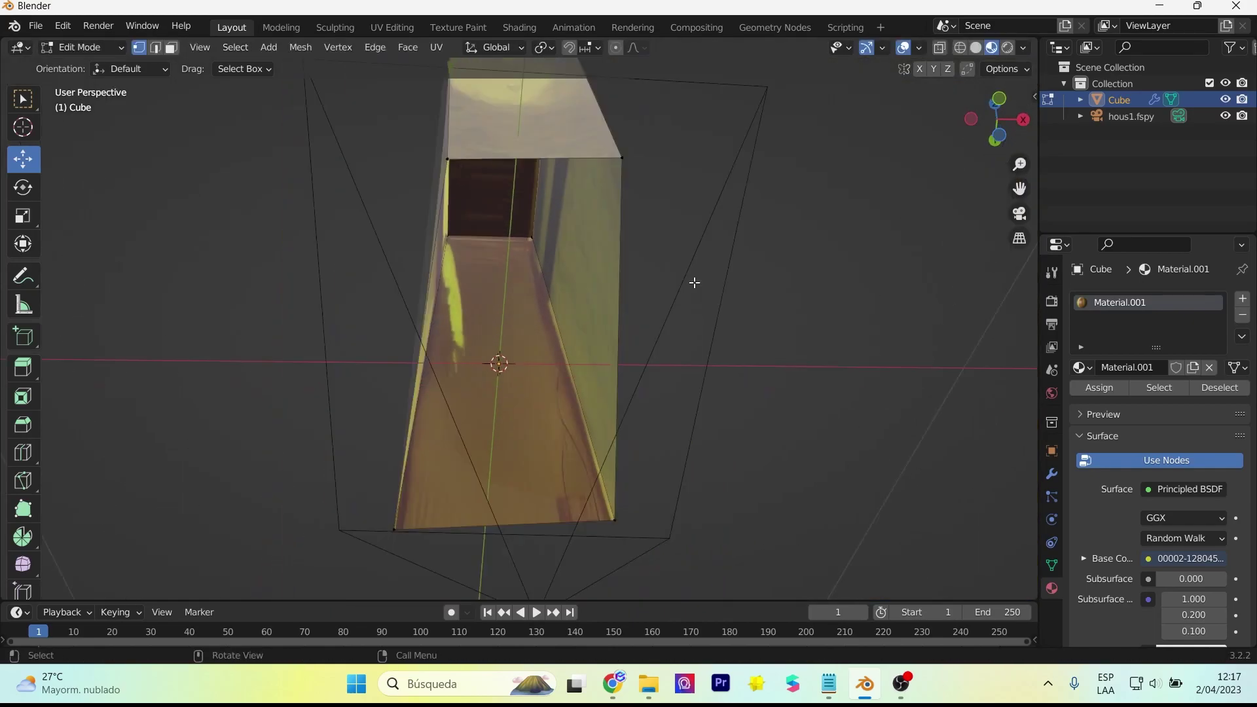
Step: In camera view, pull the top-left, top-right and bottom-right corners onto the camera-frame corners
key(KP_0)
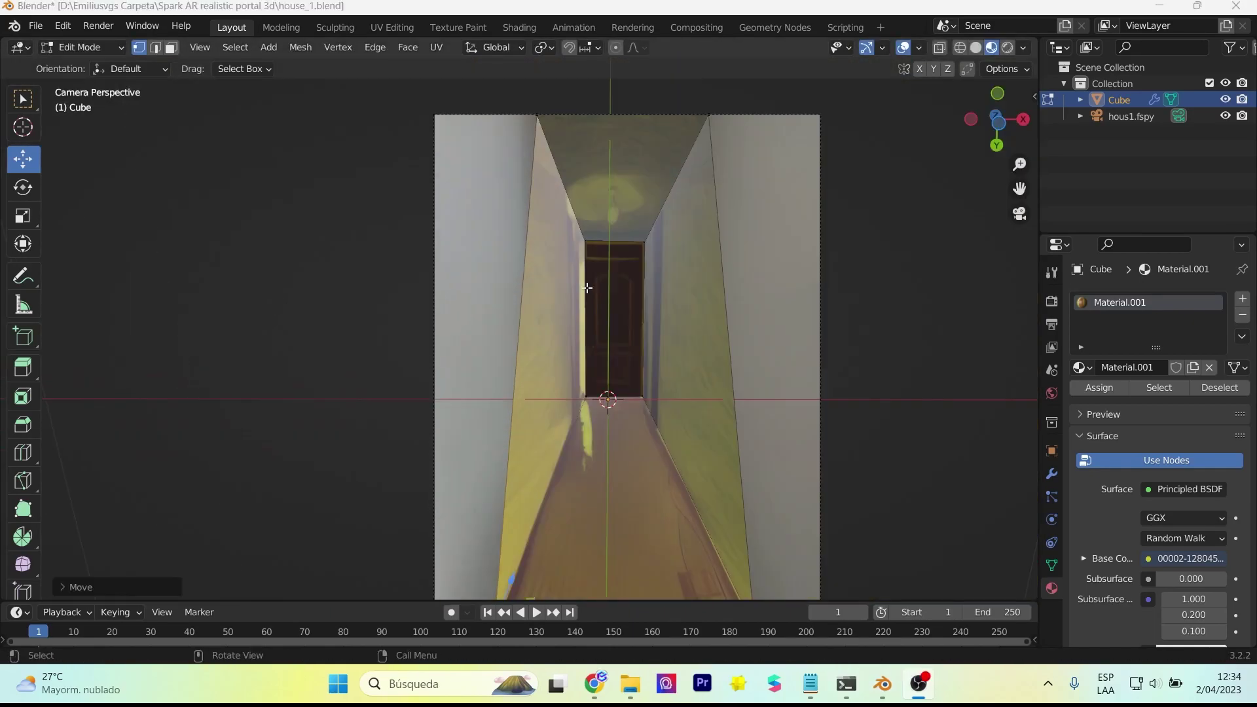
drag(587, 121, 484, 120)
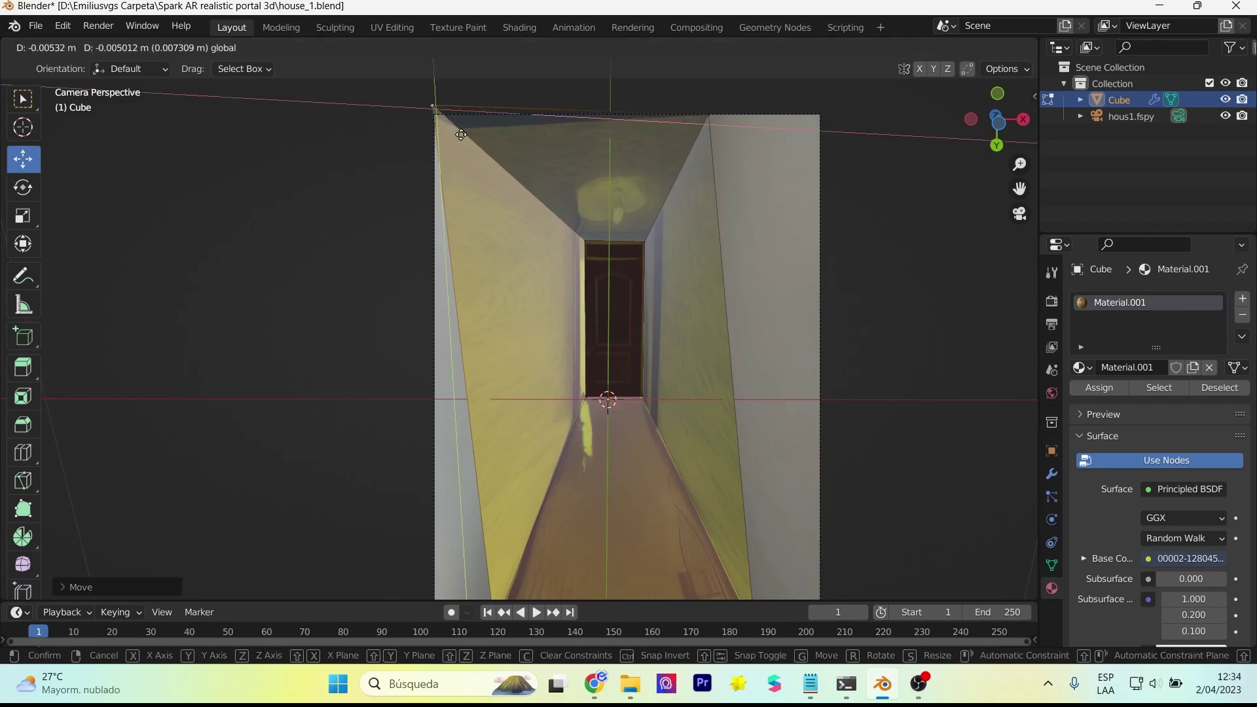
drag(711, 113, 819, 118)
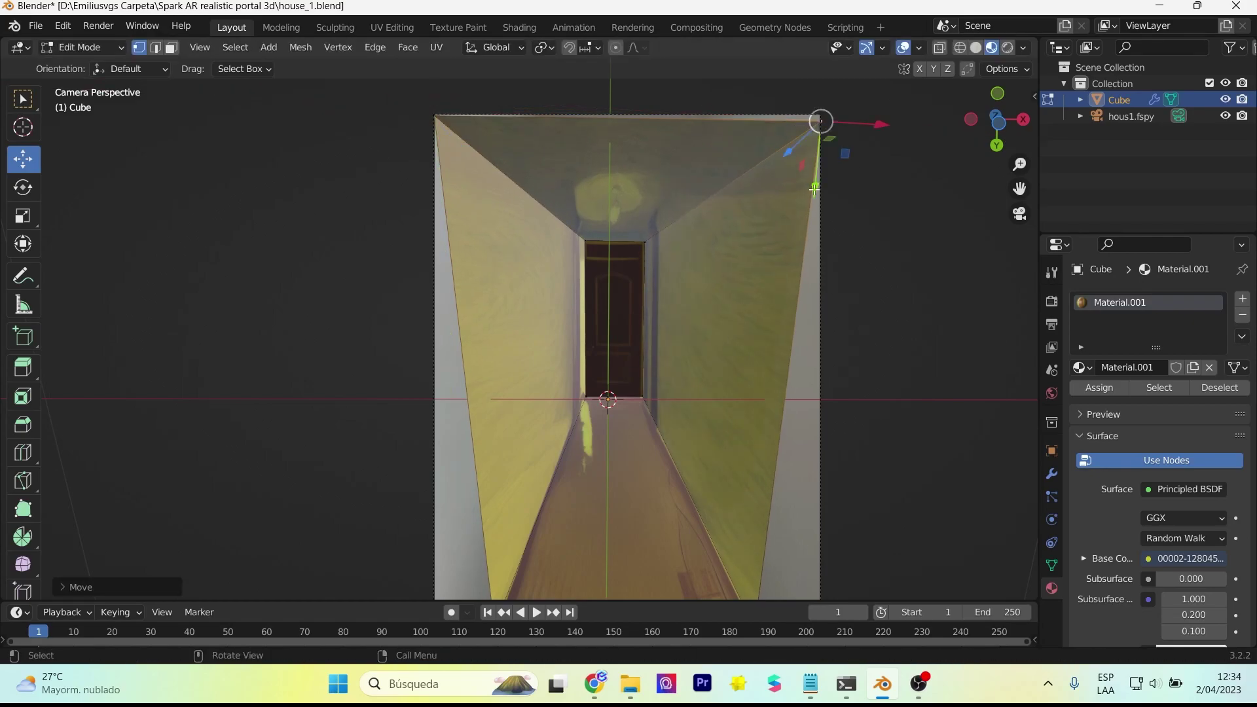
scroll(643, 497, down, 3)
click(643, 497)
drag(711, 503, 706, 508)
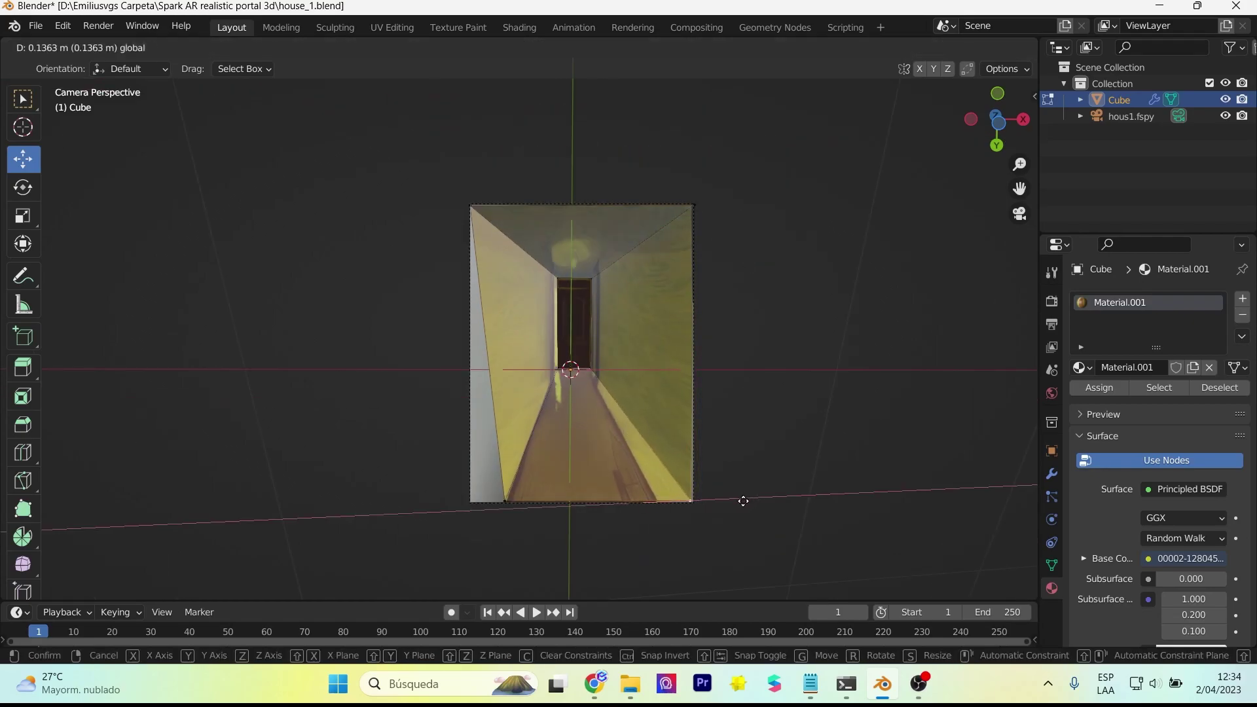
click(710, 508)
scroll(710, 508, up, 2)
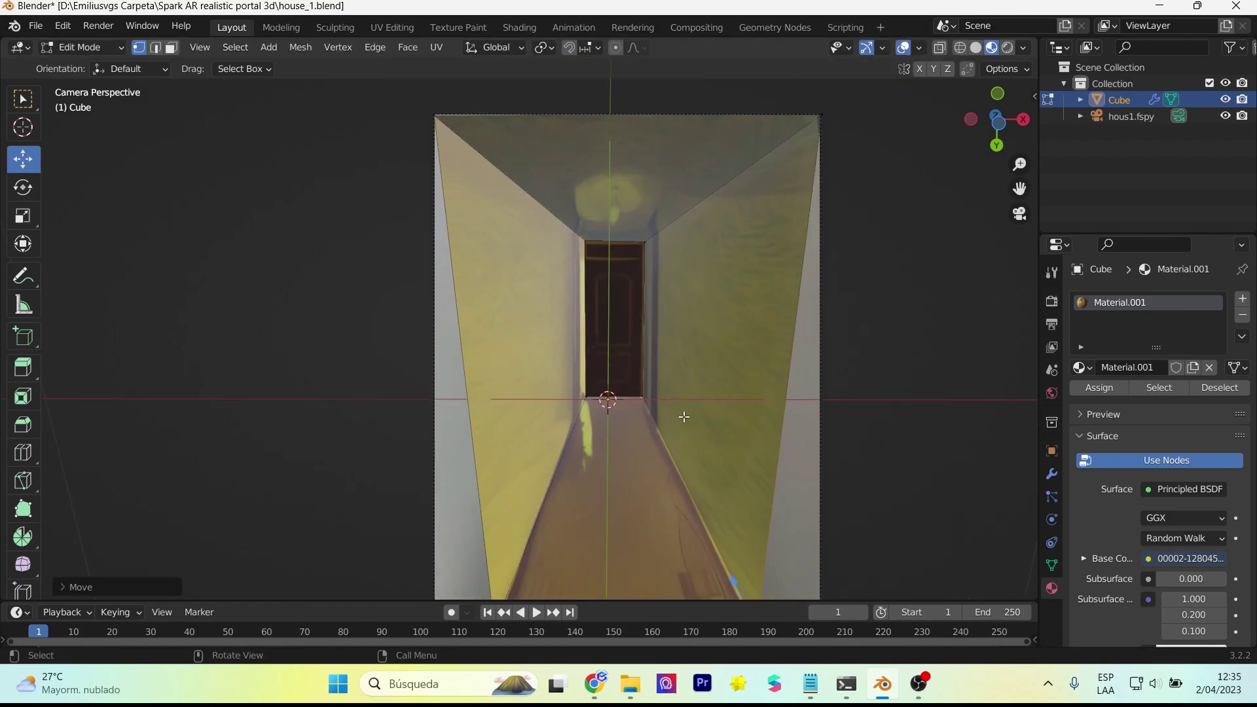
scroll(710, 509, up, 2)
Step: Fine-tune the top-left, top-right and bottom-right corners against the camera frame
middle_drag(681, 412, 292, 168)
scroll(482, 260, up, 3)
scroll(482, 261, down, 3)
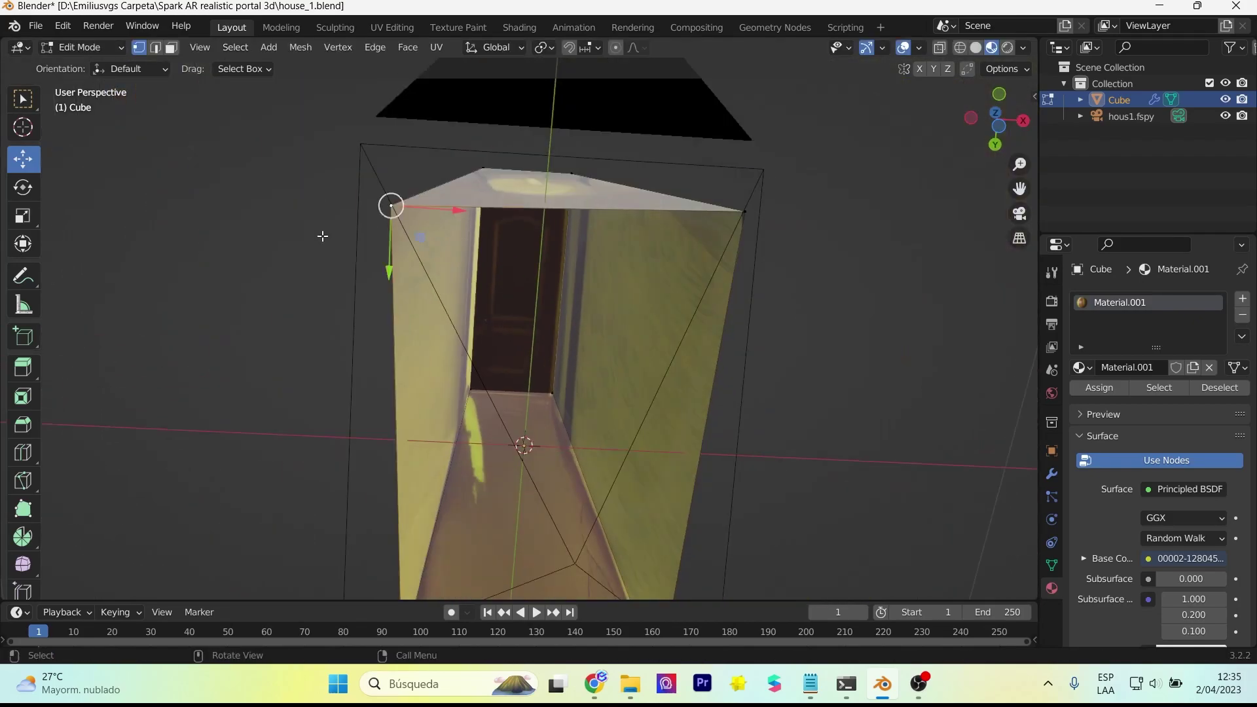
scroll(393, 205, up, 3)
key(KP_0)
drag(419, 144, 417, 146)
scroll(356, 173, down, 1)
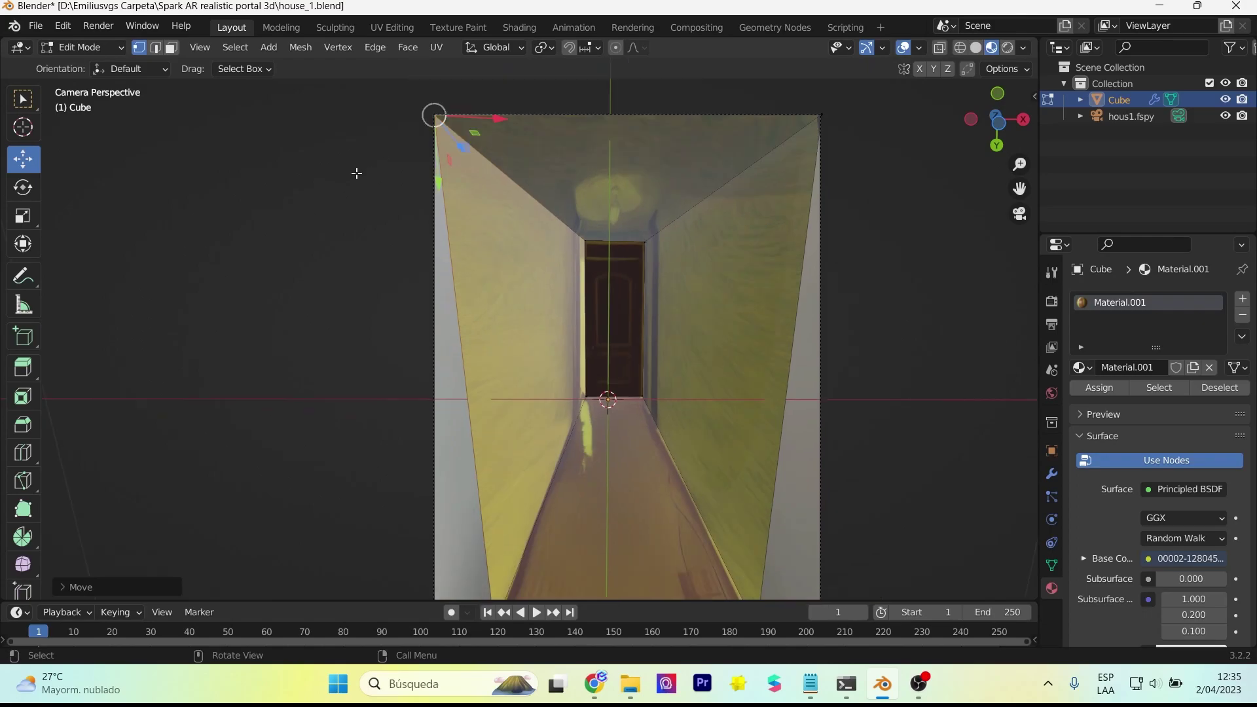
drag(820, 116, 862, 117)
scroll(859, 336, down, 2)
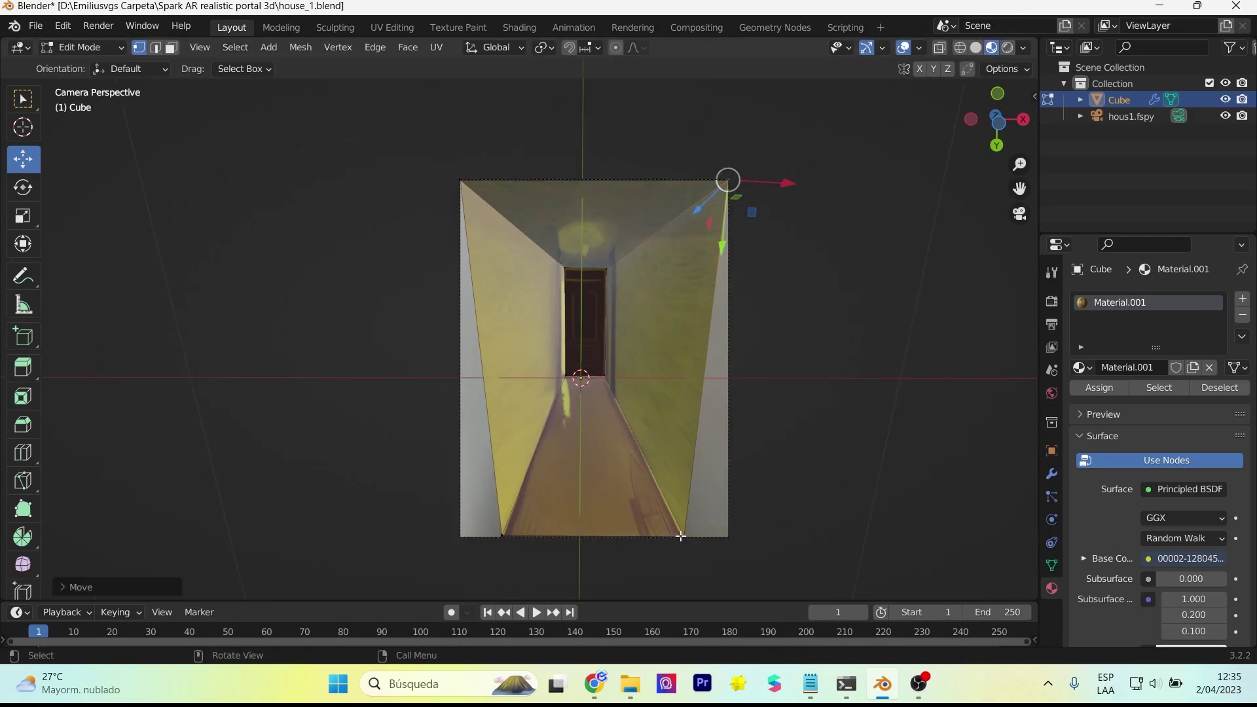
drag(681, 536, 684, 537)
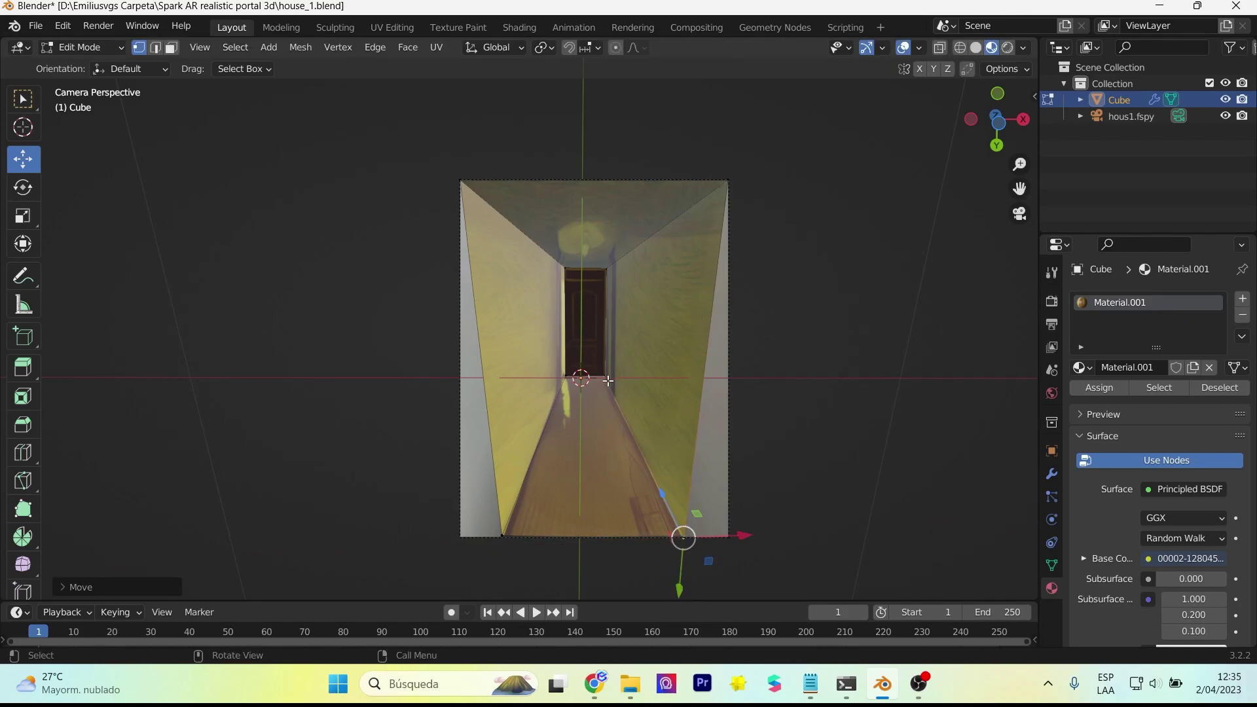
Step: Move a vertex near the door, select the bottom-left corner, and recheck through the camera
middle_drag(608, 381, 550, 463)
scroll(550, 463, up, 3)
key(g)
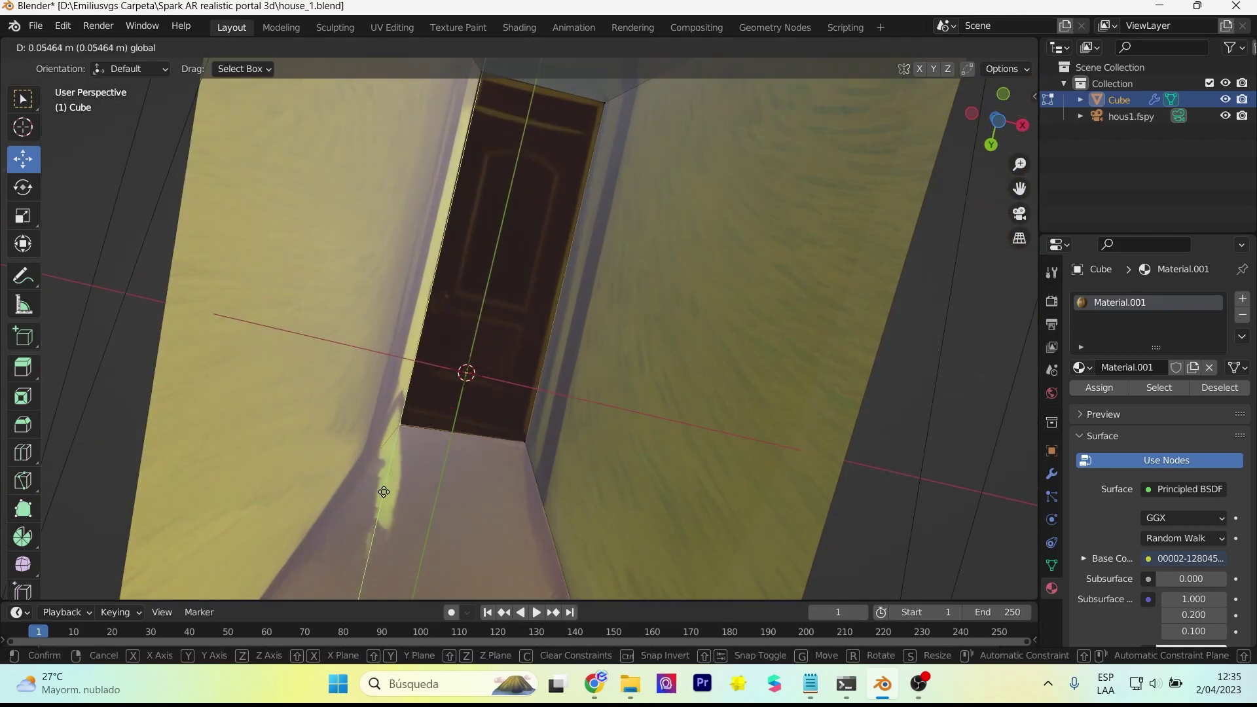
click(383, 492)
scroll(693, 446, down, 4)
scroll(692, 445, up, 1)
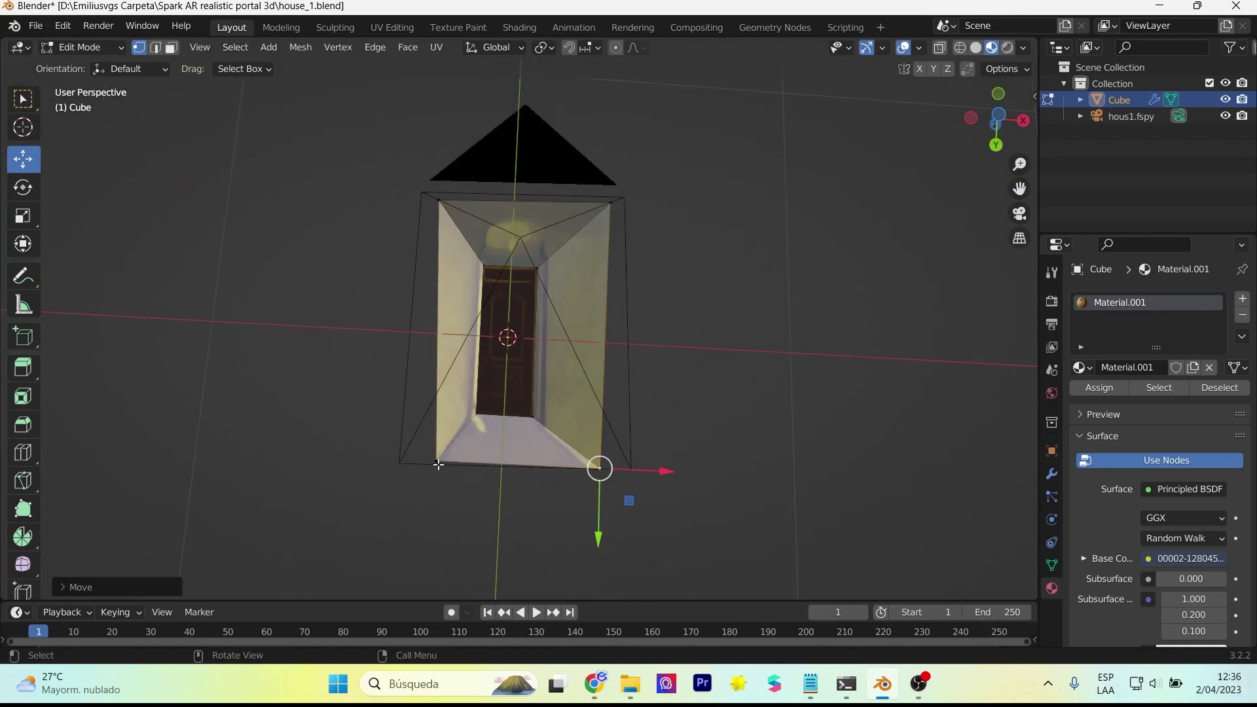
click(439, 464)
mouse_move(439, 464)
middle_down()
mouse_move(561, 482)
mouse_move(577, 545)
mouse_move(463, 521)
mouse_move(666, 456)
mouse_move(517, 396)
middle_up()
scroll(561, 482, up, 3)
key(KP_0)
scroll(517, 396, up, 5)
scroll(501, 380, down, 5)
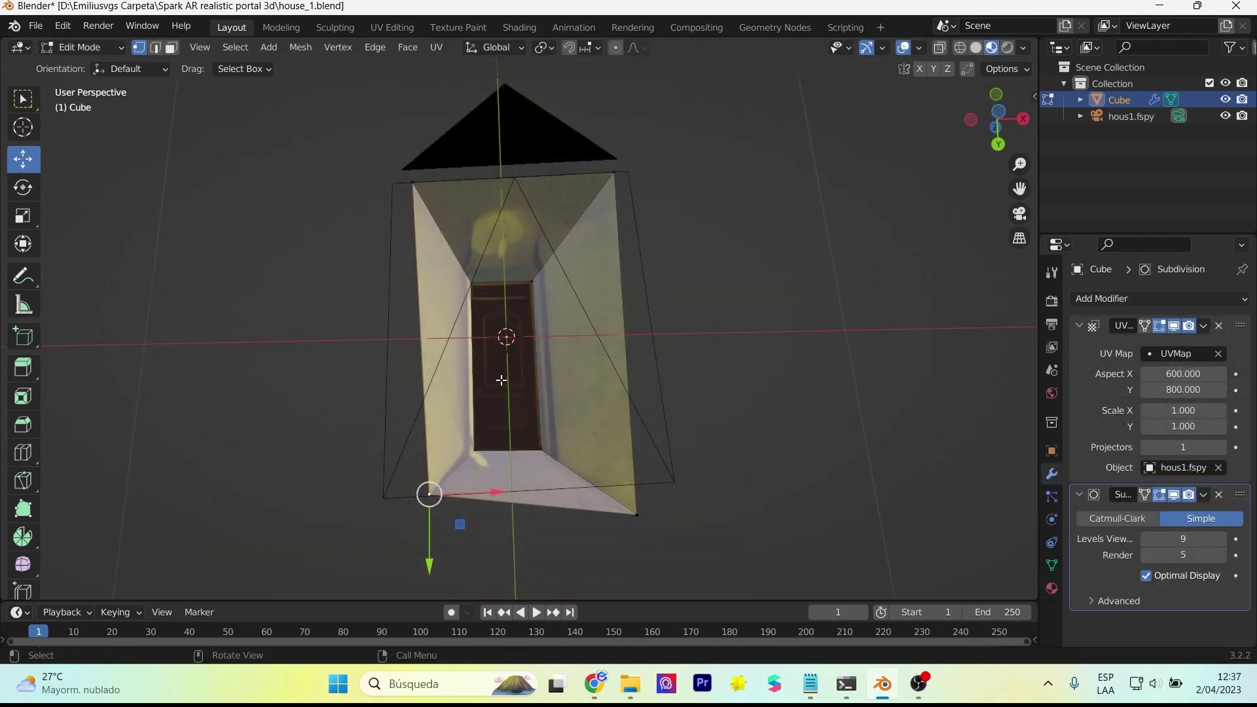
Step: Export the hallway box as glTF 2.0 file house2_.glb with Apply Modifiers on
click(37, 27)
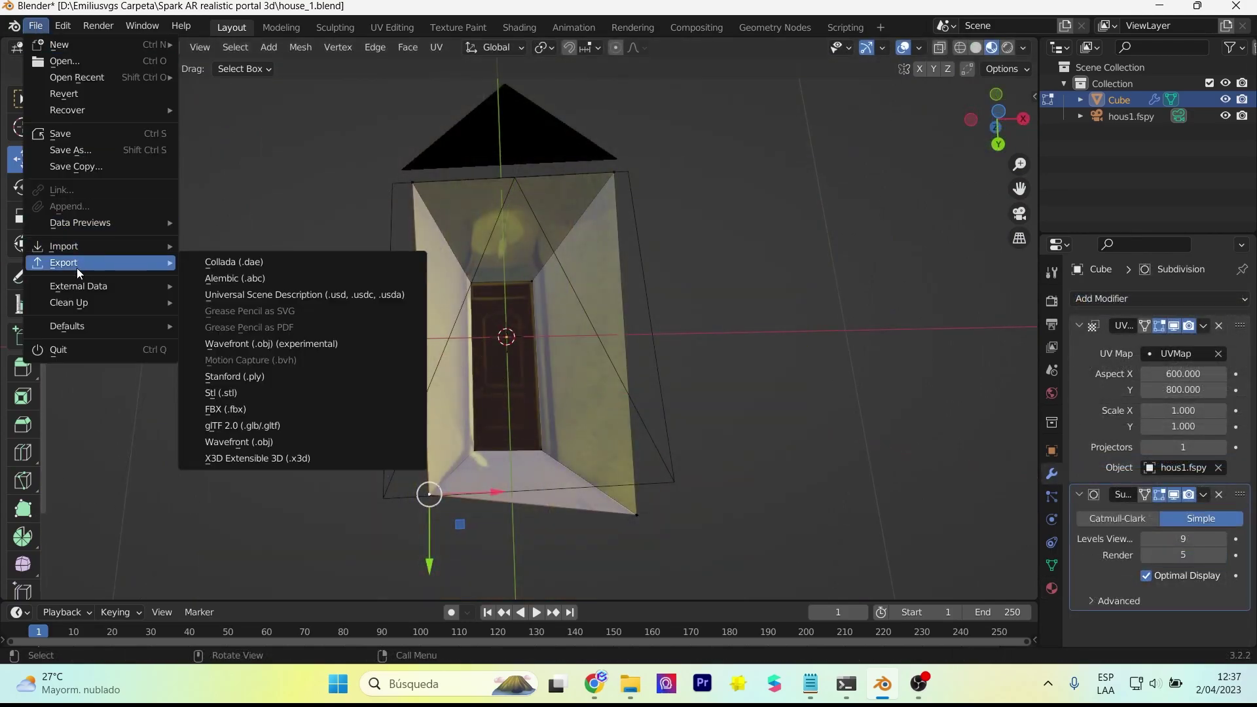
mouse_move(64, 261)
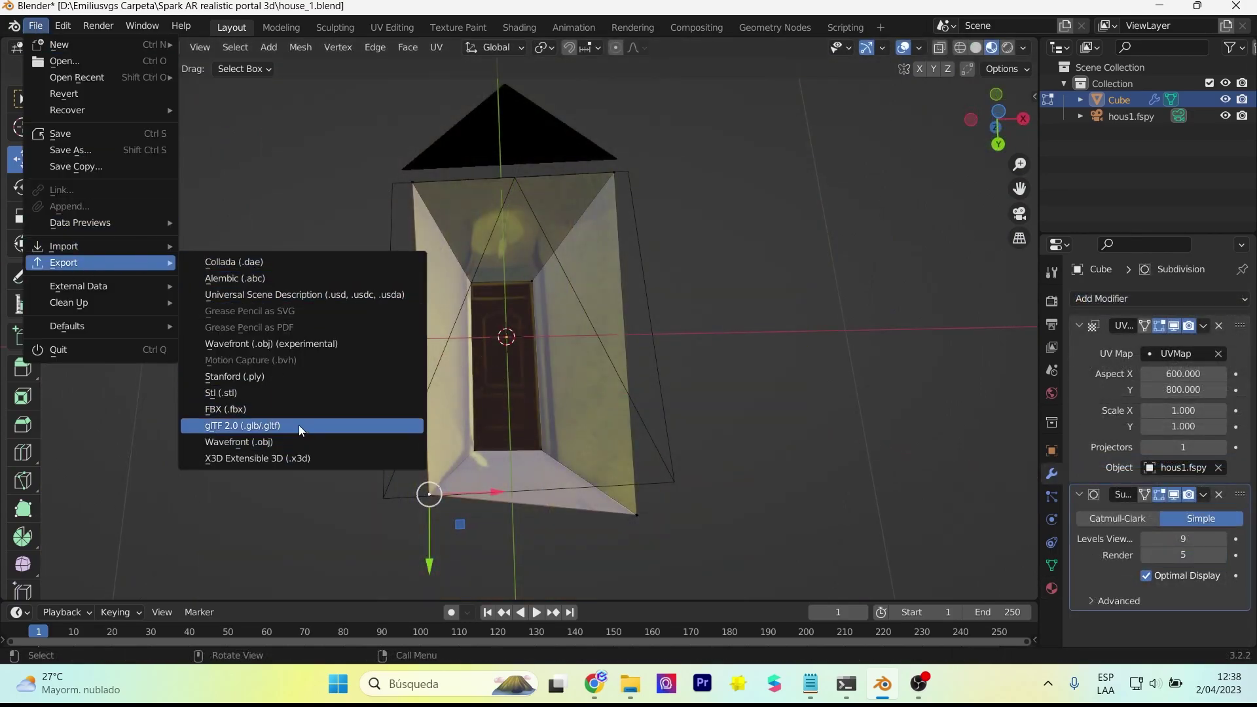
click(301, 428)
click(893, 290)
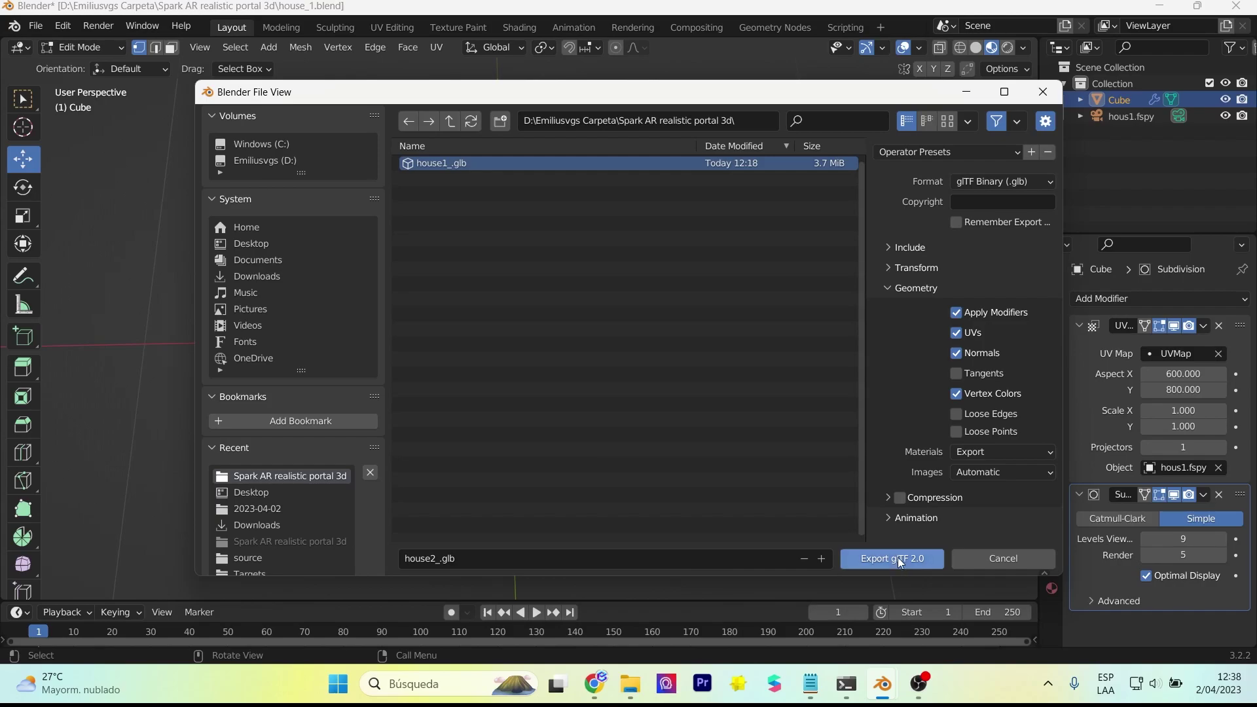
click(900, 561)
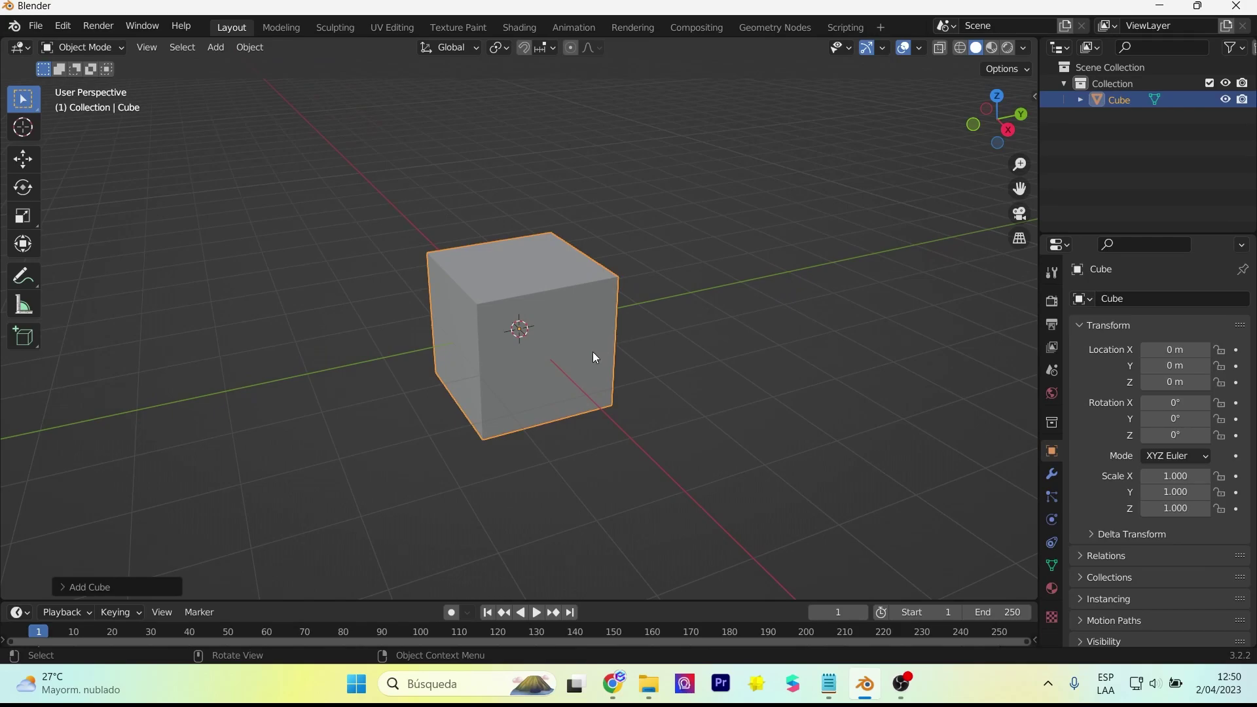
Step: Scale the default cube along X only to 0.008, flattening it into a thin wall
key(ctrl+z)
click(23, 216)
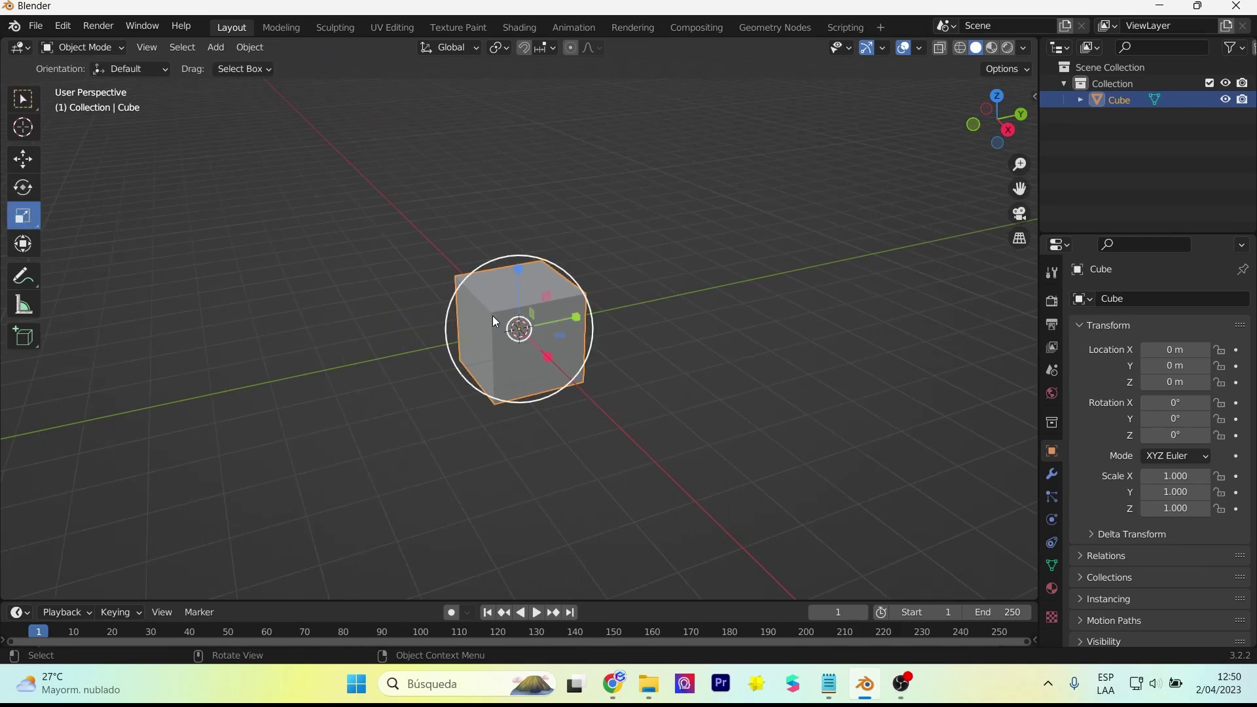
middle_drag(401, 317, 459, 321)
drag(576, 334, 522, 327)
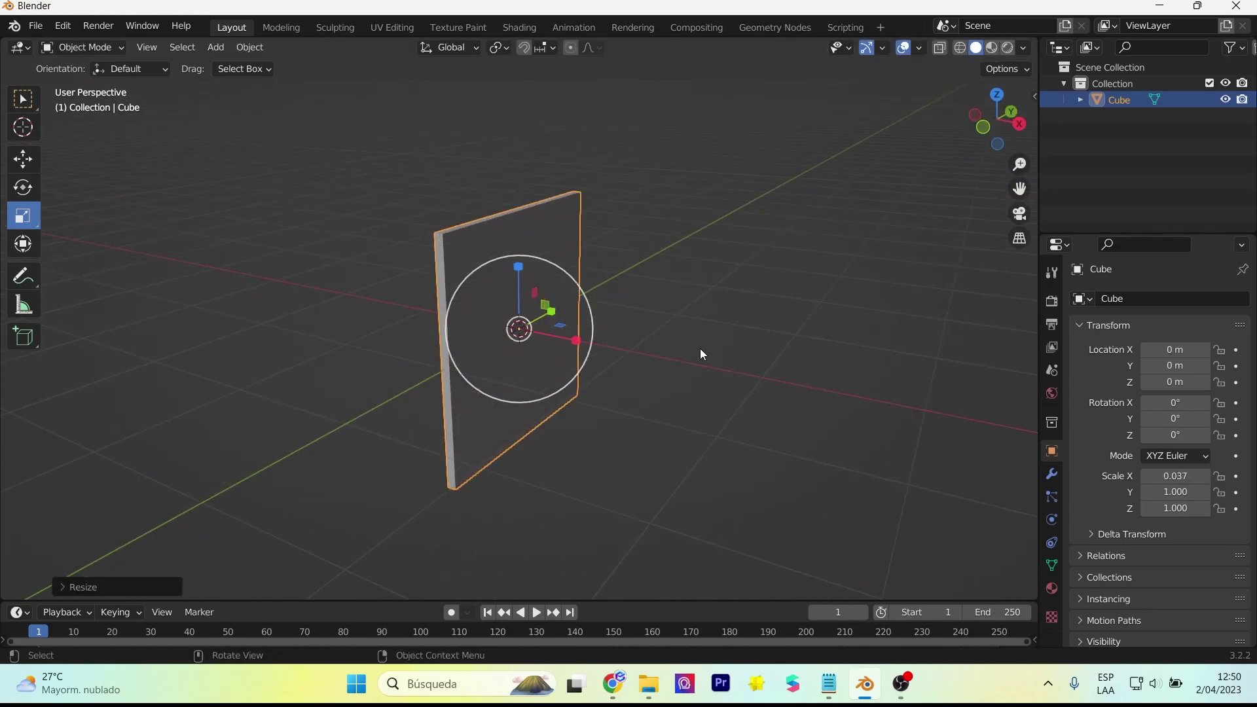
middle_drag(702, 351, 595, 327)
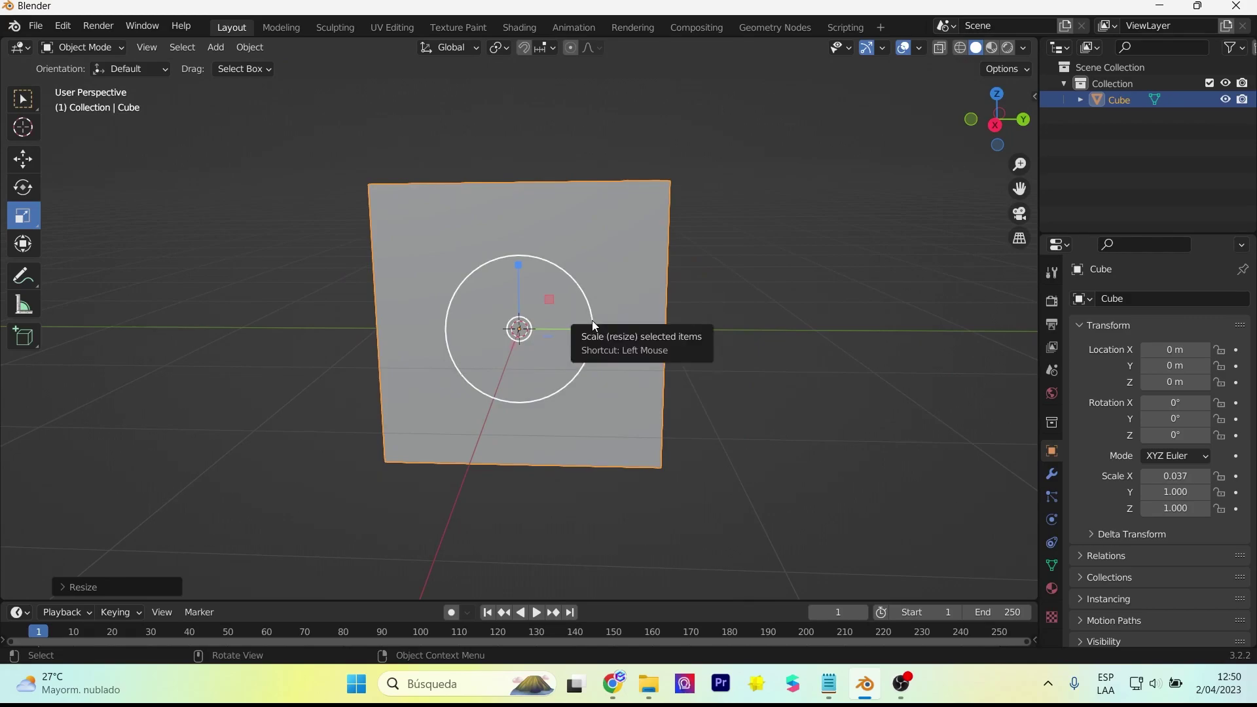
mouse_move(630, 261)
middle_down()
mouse_move(560, 350)
mouse_move(473, 341)
middle_up()
drag(454, 330, 497, 316)
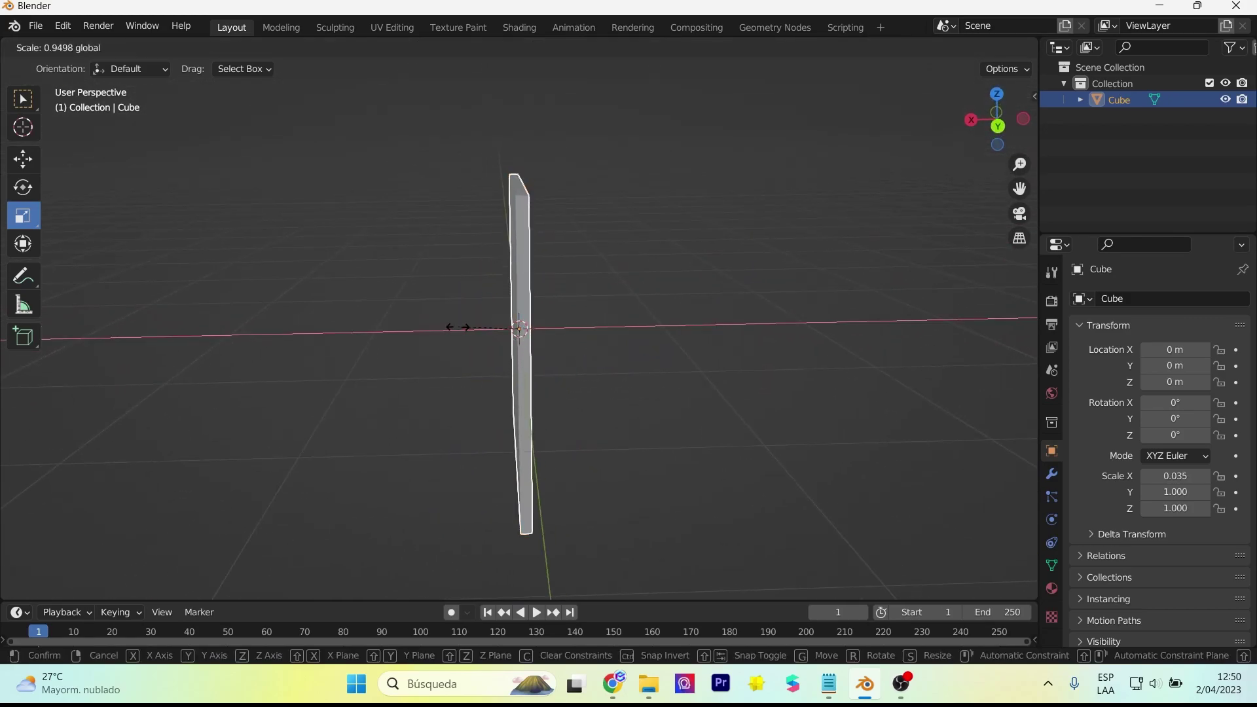
middle_drag(498, 316, 752, 340)
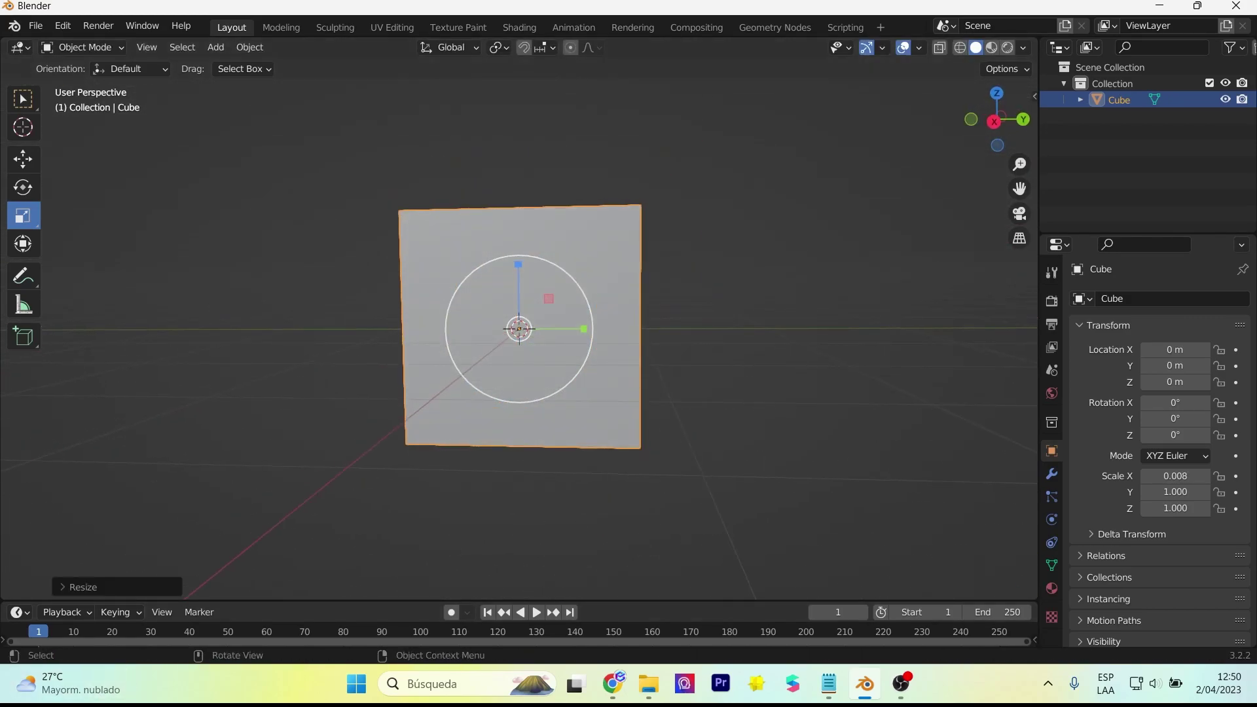
scroll(576, 239, up, 2)
scroll(393, 249, up, 1)
click(237, 251)
Step: Add loop cuts to the wall in Edit Mode to divide it into a grid
key(Tab)
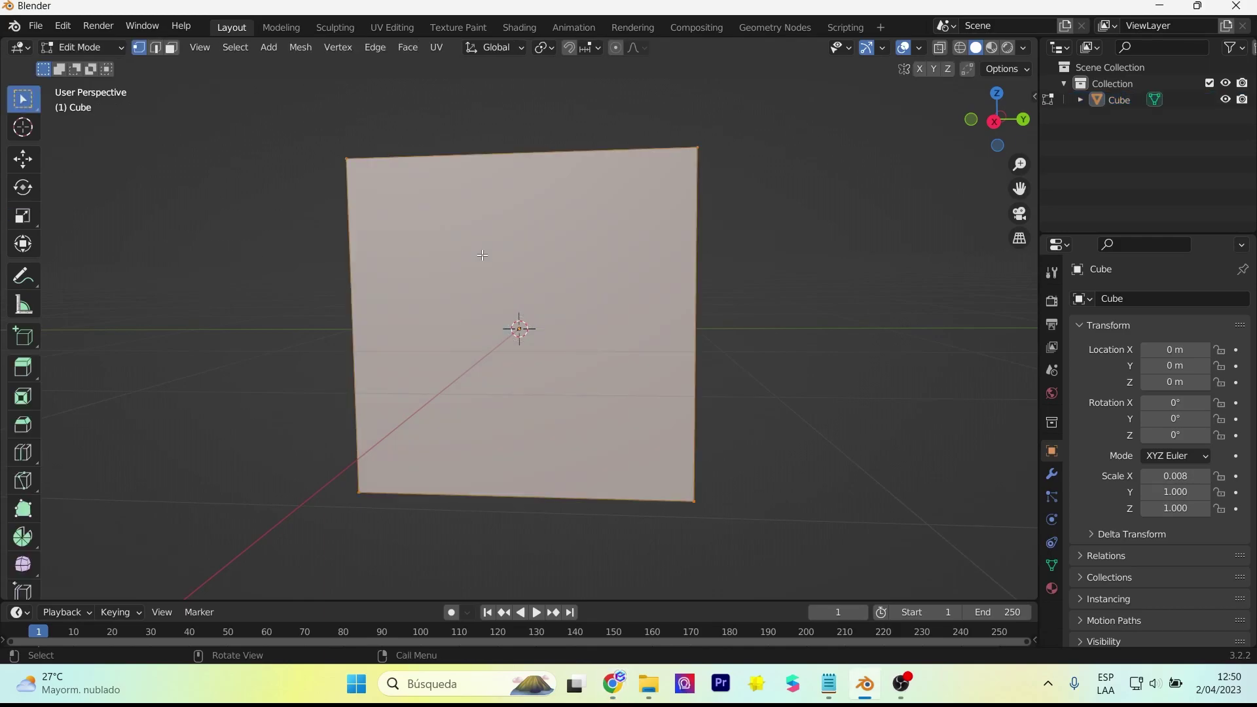
click(23, 453)
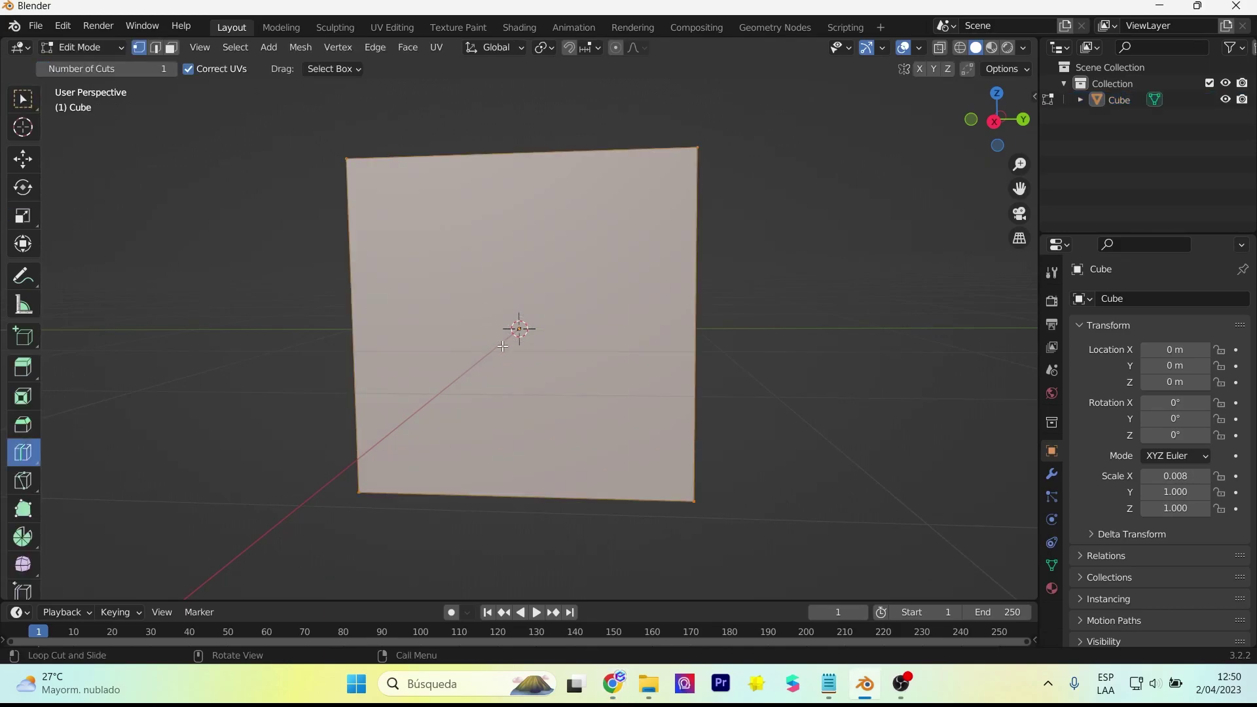
mouse_move(625, 326)
middle_down()
mouse_move(519, 331)
mouse_move(522, 274)
middle_up()
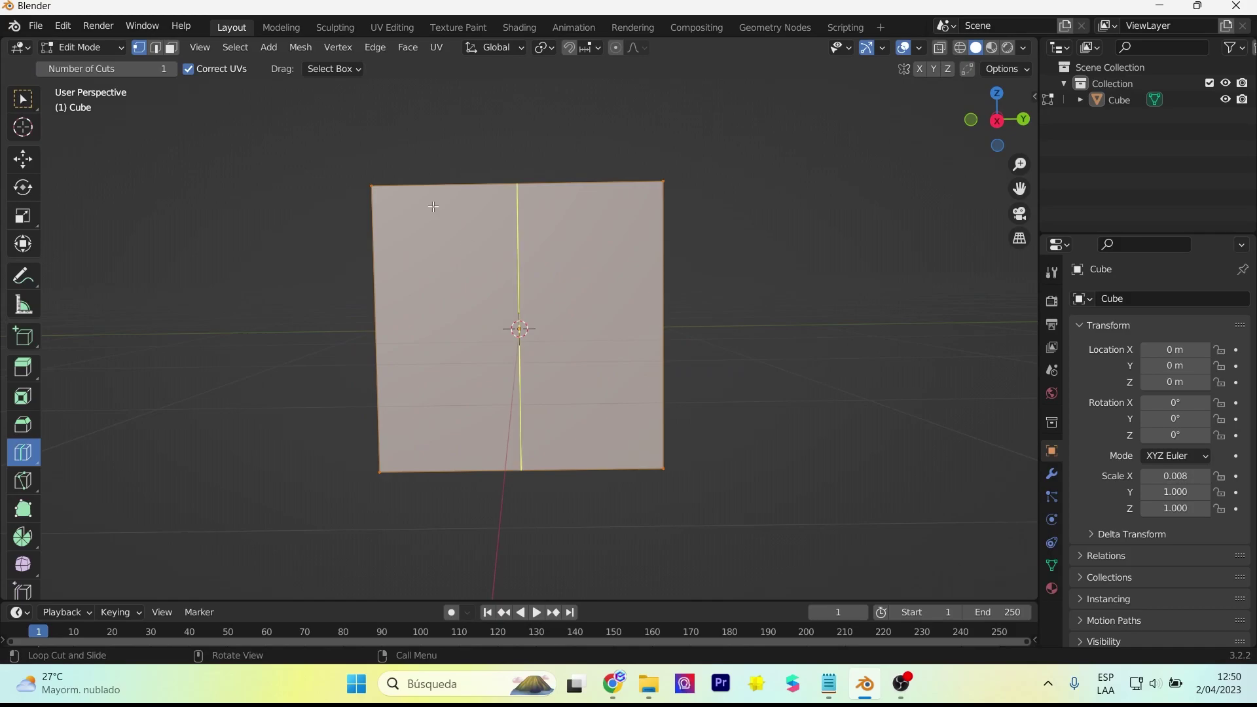
click(433, 207)
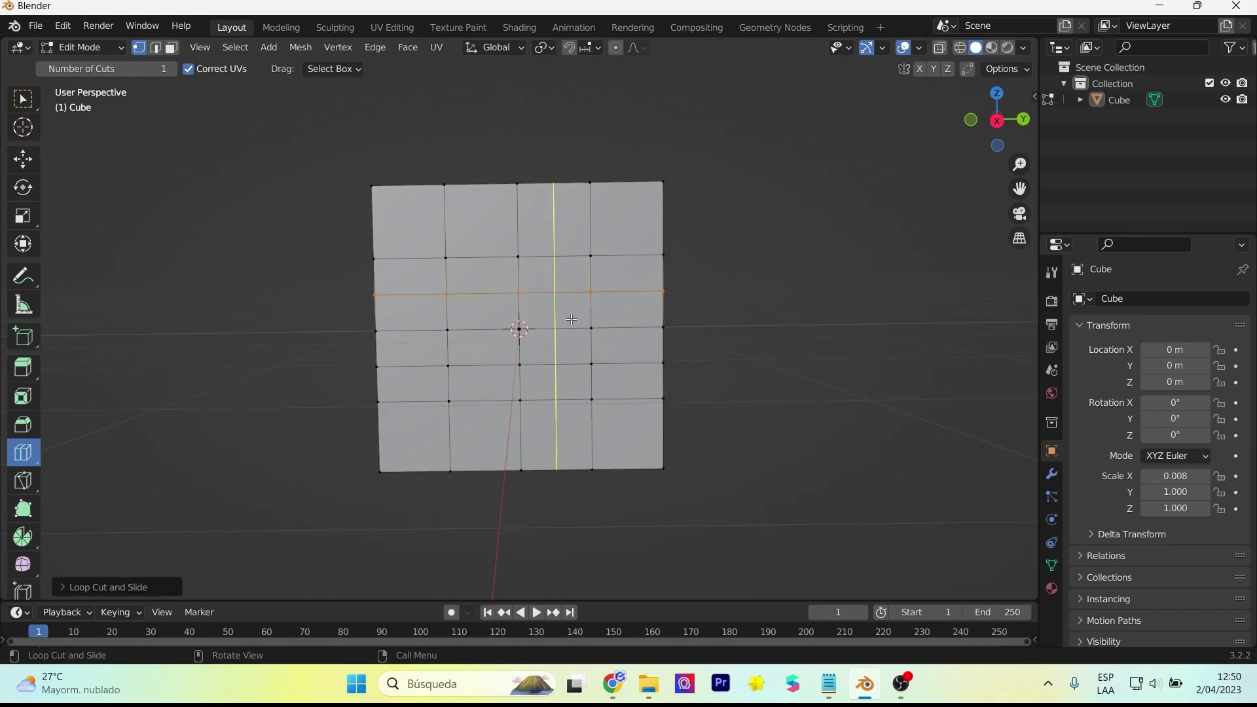
click(489, 310)
scroll(602, 319, up, 2)
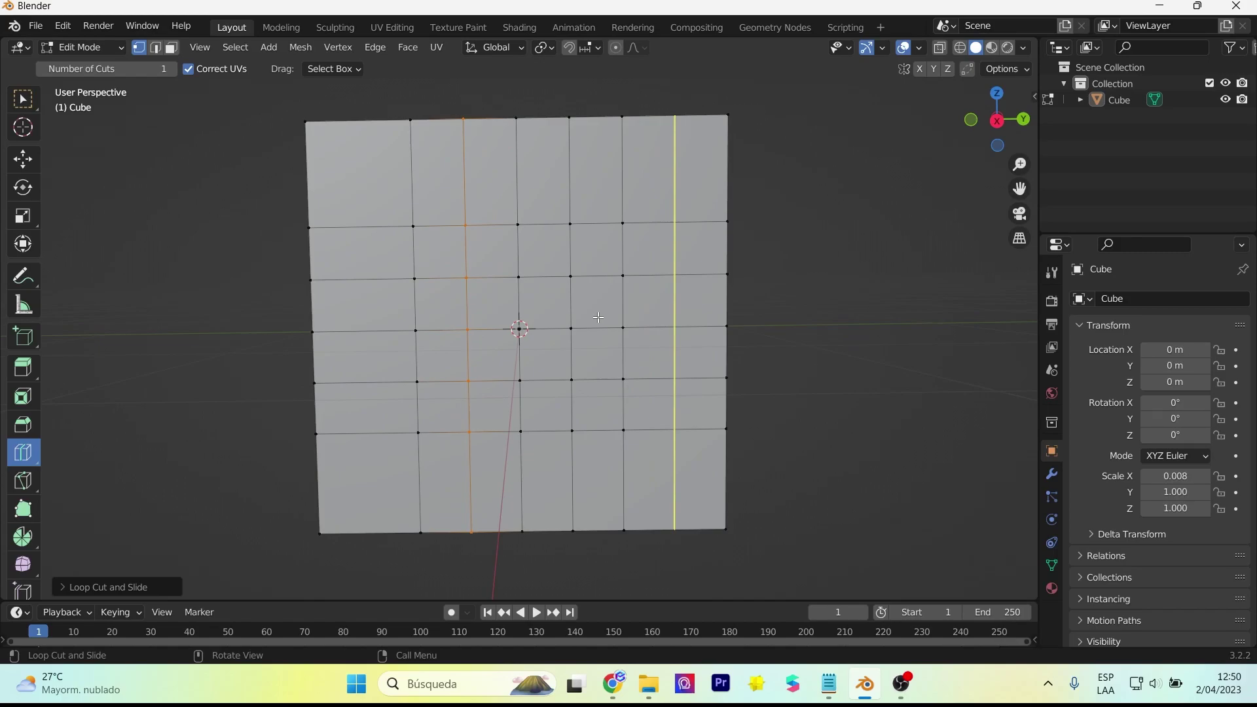
Step: In face select mode, delete the two upper central faces to start the hole
click(22, 99)
click(171, 47)
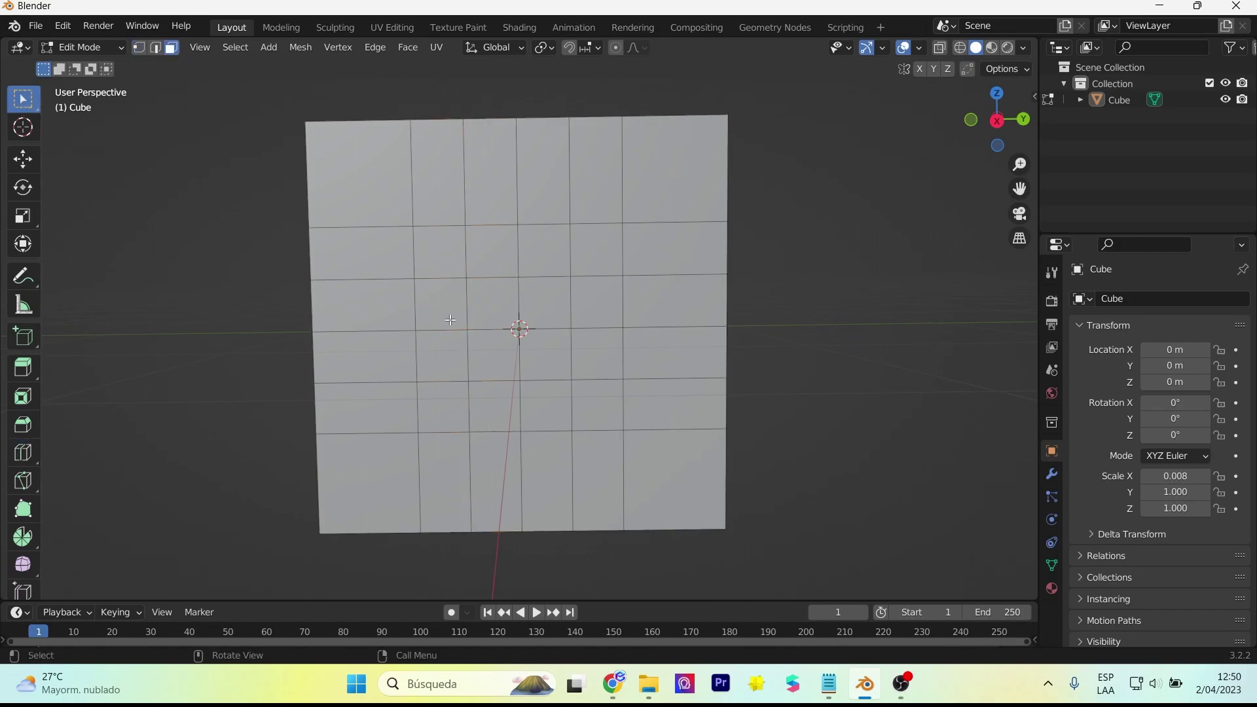
click(501, 307)
key(x)
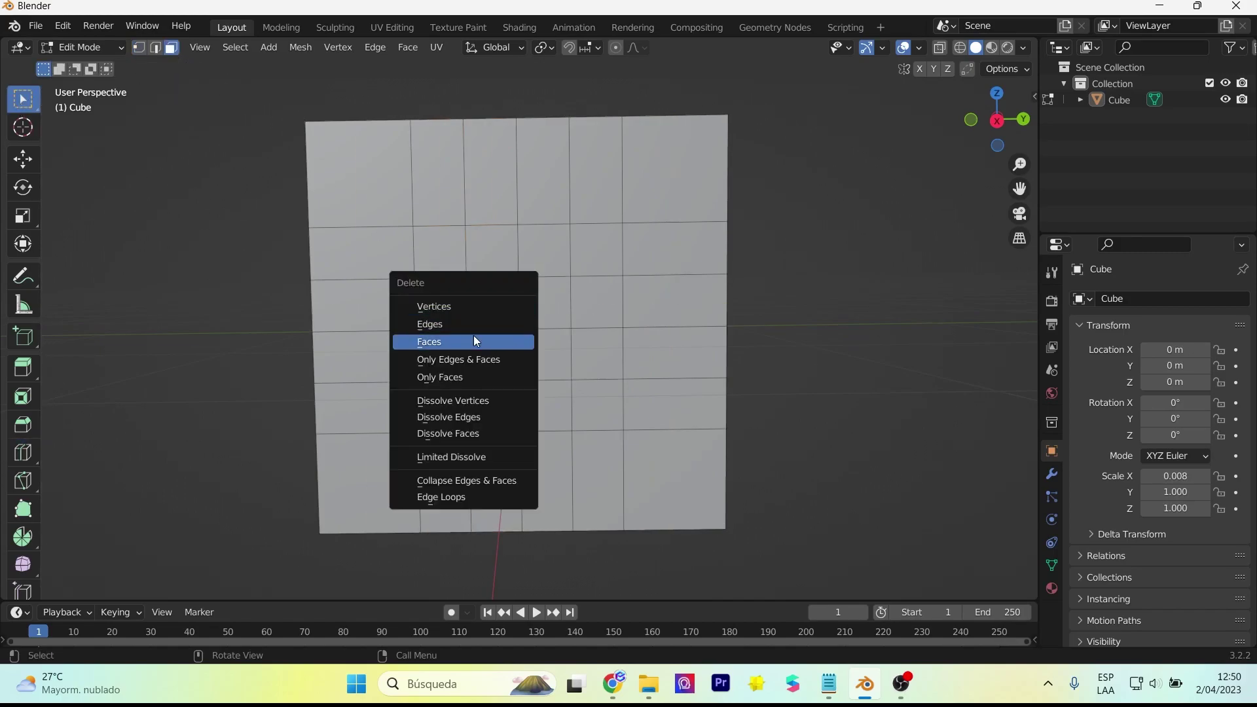
key(Escape)
click(548, 294)
key(x)
click(548, 296)
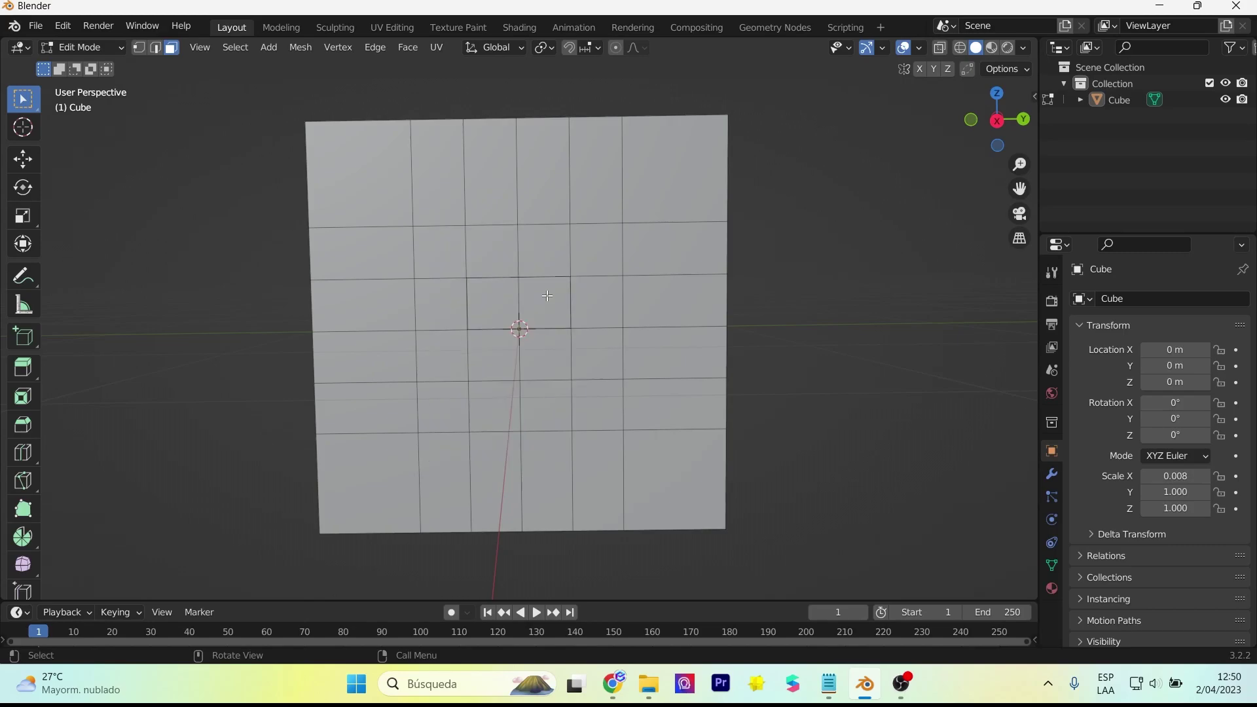
key(ctrl+z)
key(x)
click(549, 297)
key(x)
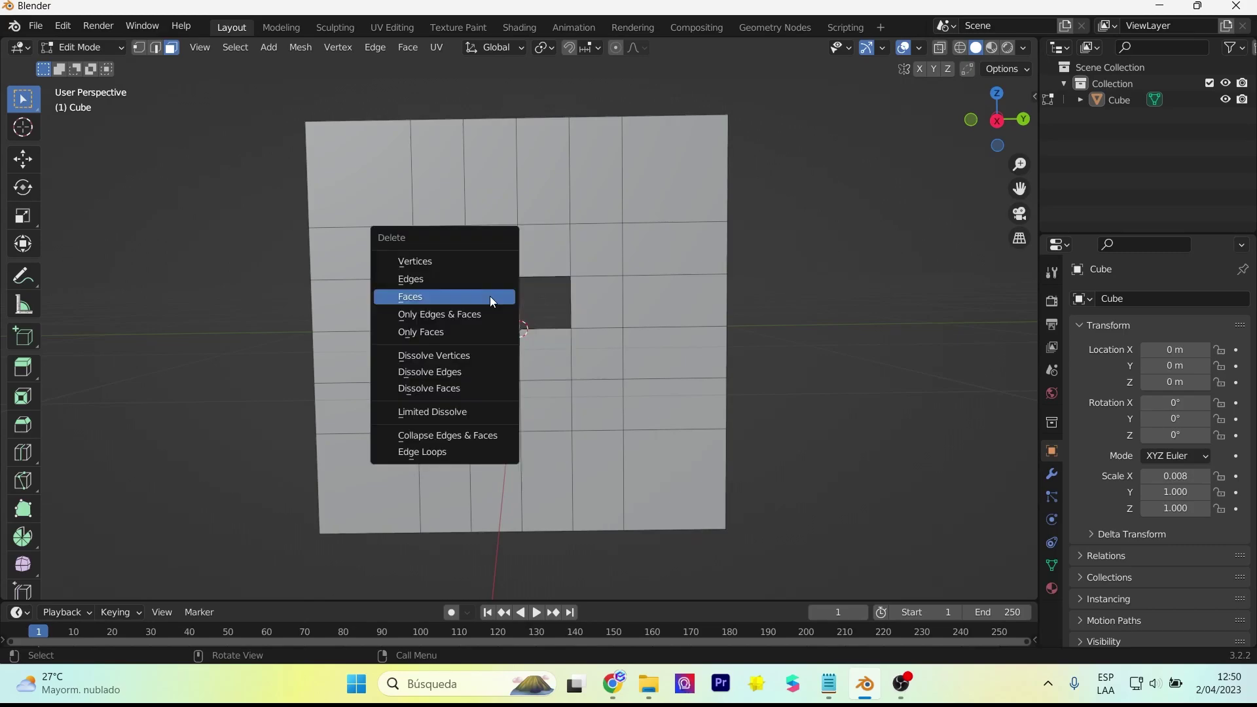
click(493, 301)
scroll(497, 313, up, 3)
scroll(496, 313, down, 1)
Step: Delete the two faces below them to complete the square central hole
click(478, 358)
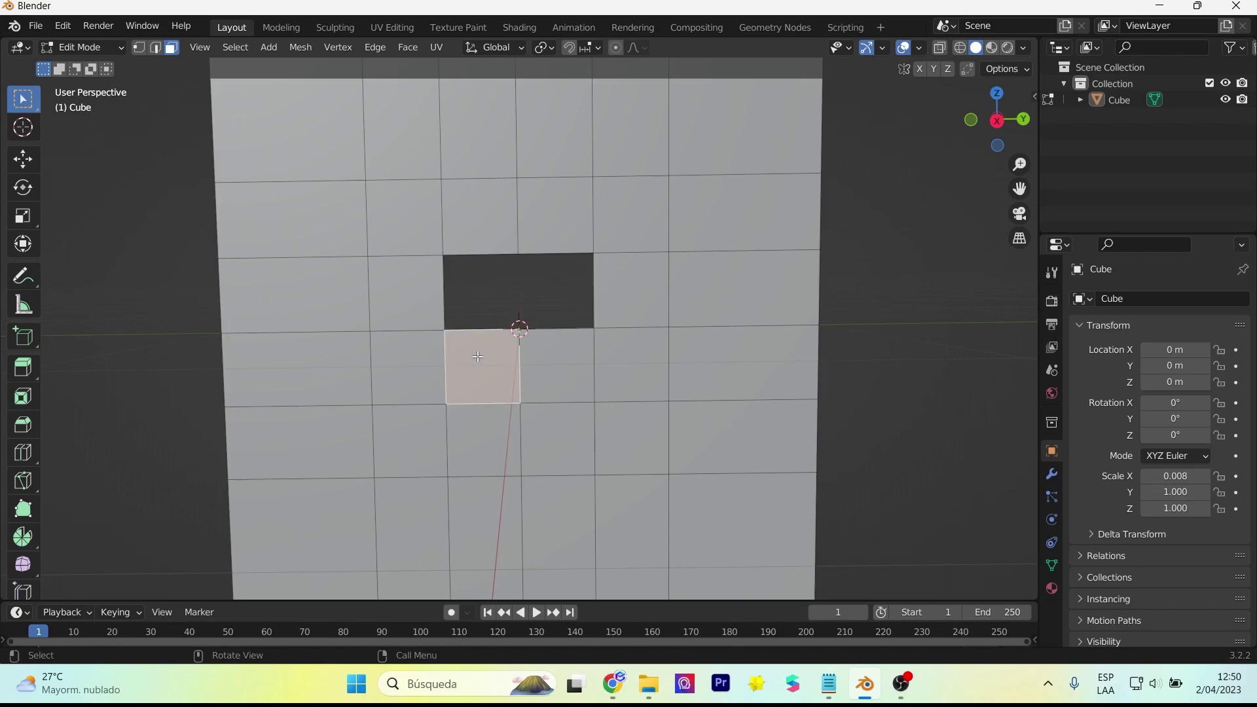
key(x)
key(Escape)
click(556, 363)
key(x)
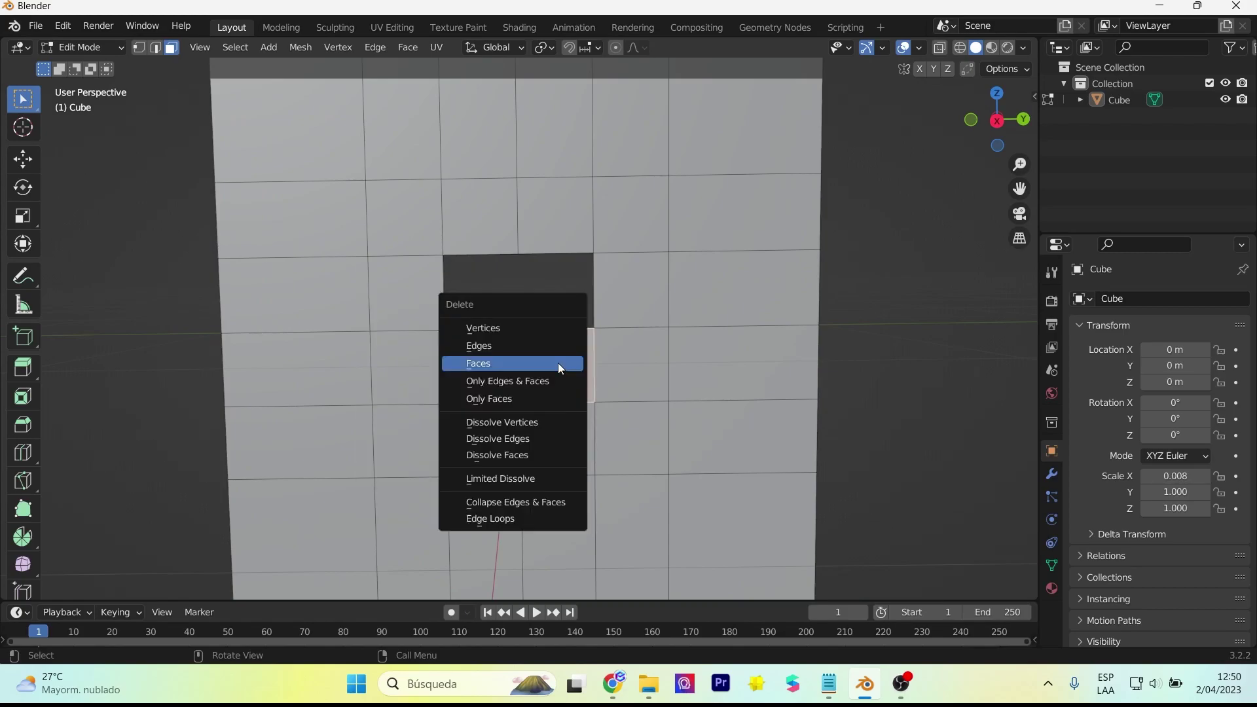
key(Escape)
key(x)
click(558, 364)
click(498, 364)
key(x)
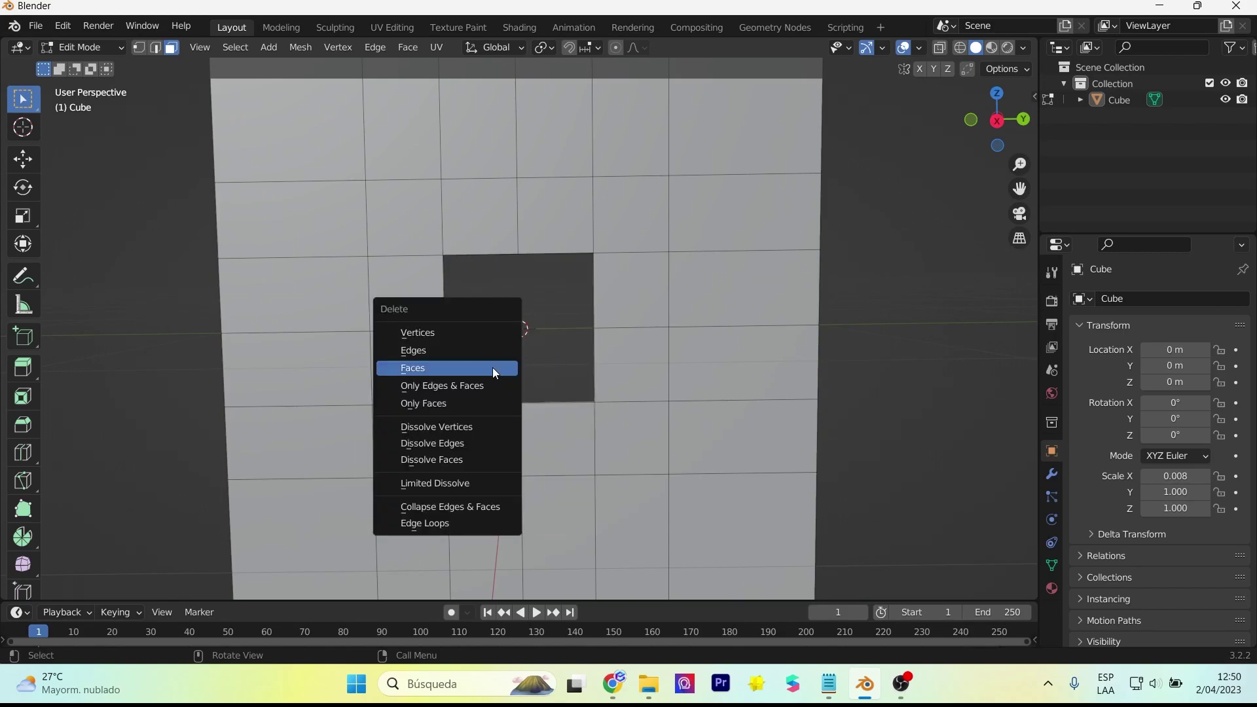
scroll(530, 354, down, 3)
scroll(550, 347, up, 4)
scroll(554, 348, down, 3)
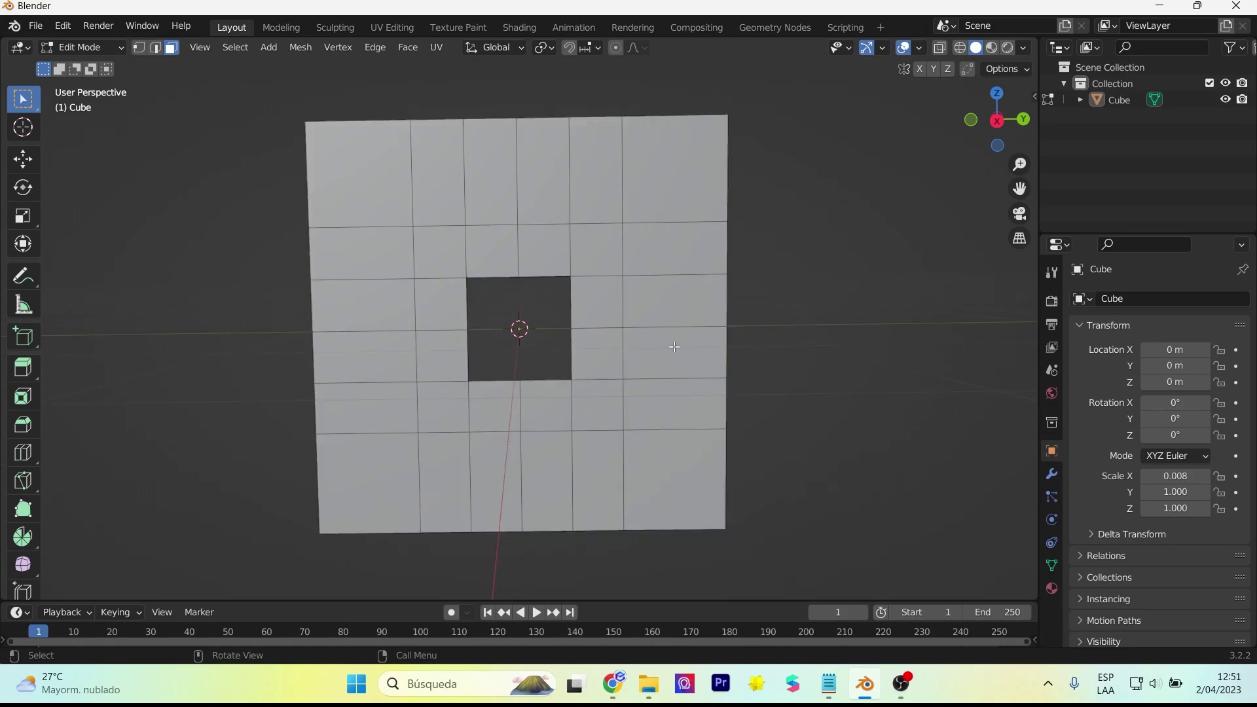
scroll(791, 323, down, 1)
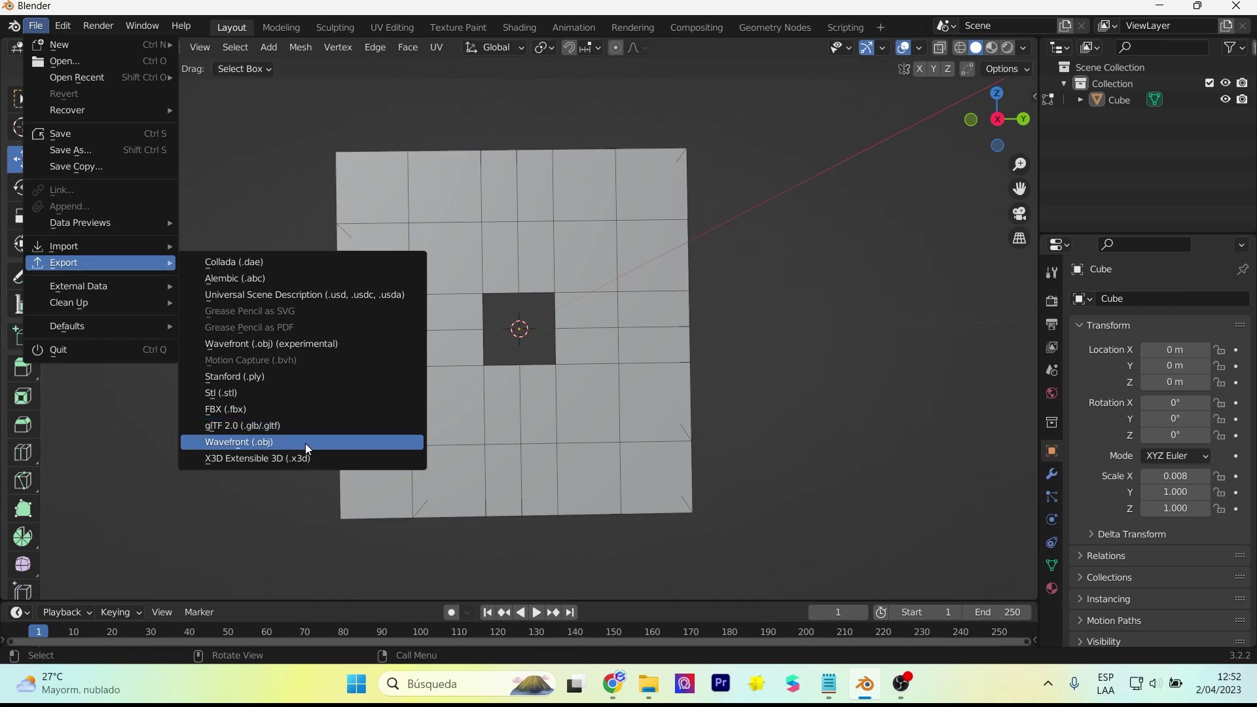
Step: Export the holed wall as Wavefront OBJ file hole-1.obj
click(307, 444)
text(hole-1)
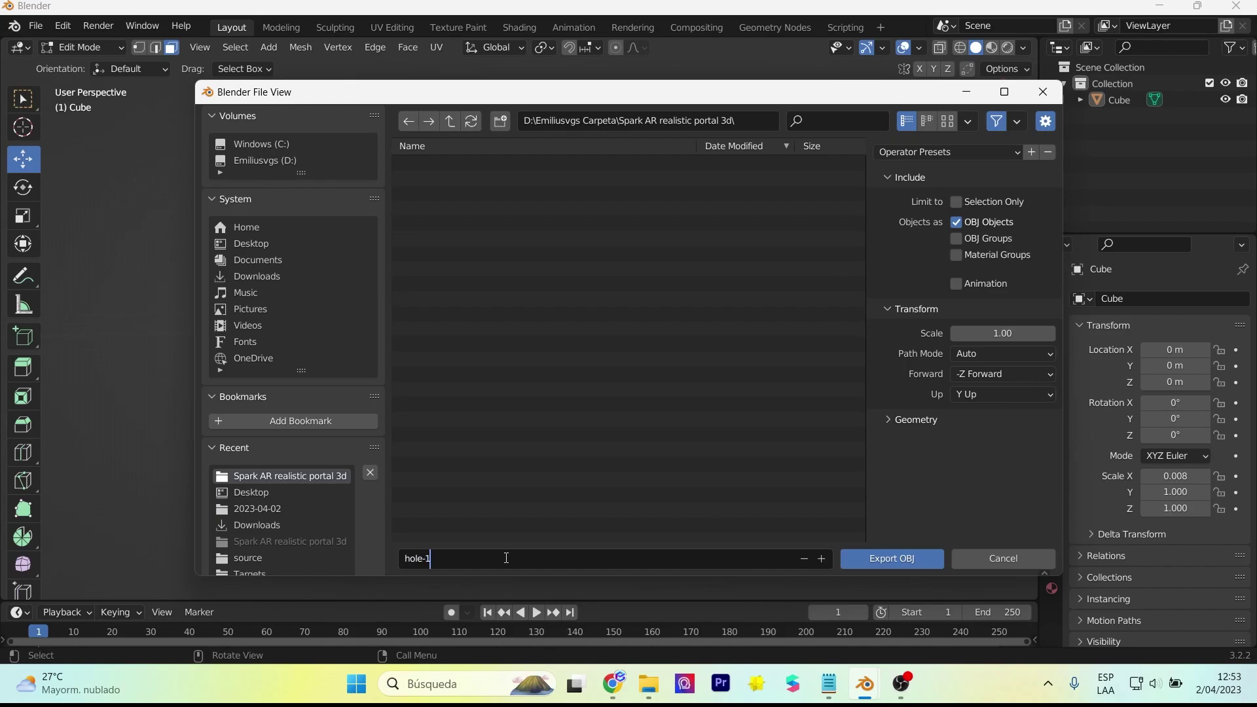
click(864, 559)
click(897, 560)
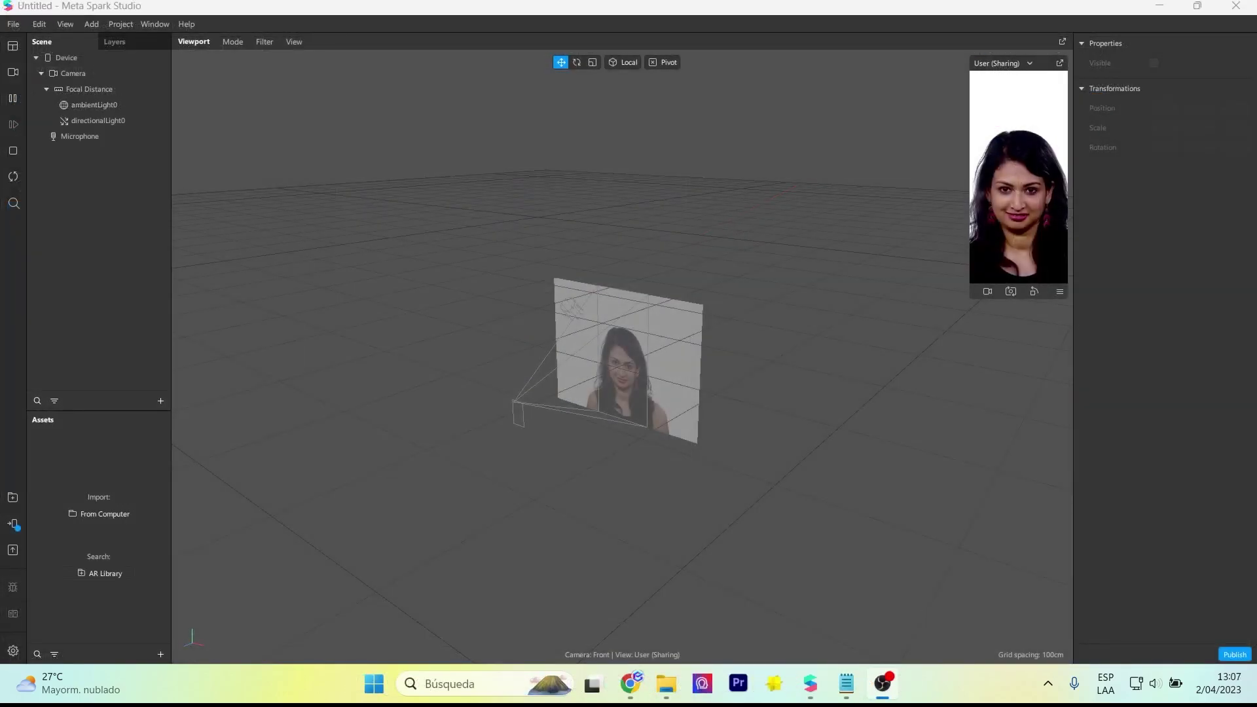
Step: Insert a plane tracker, planeTracker0, into the Meta Spark Studio scene
click(446, 182)
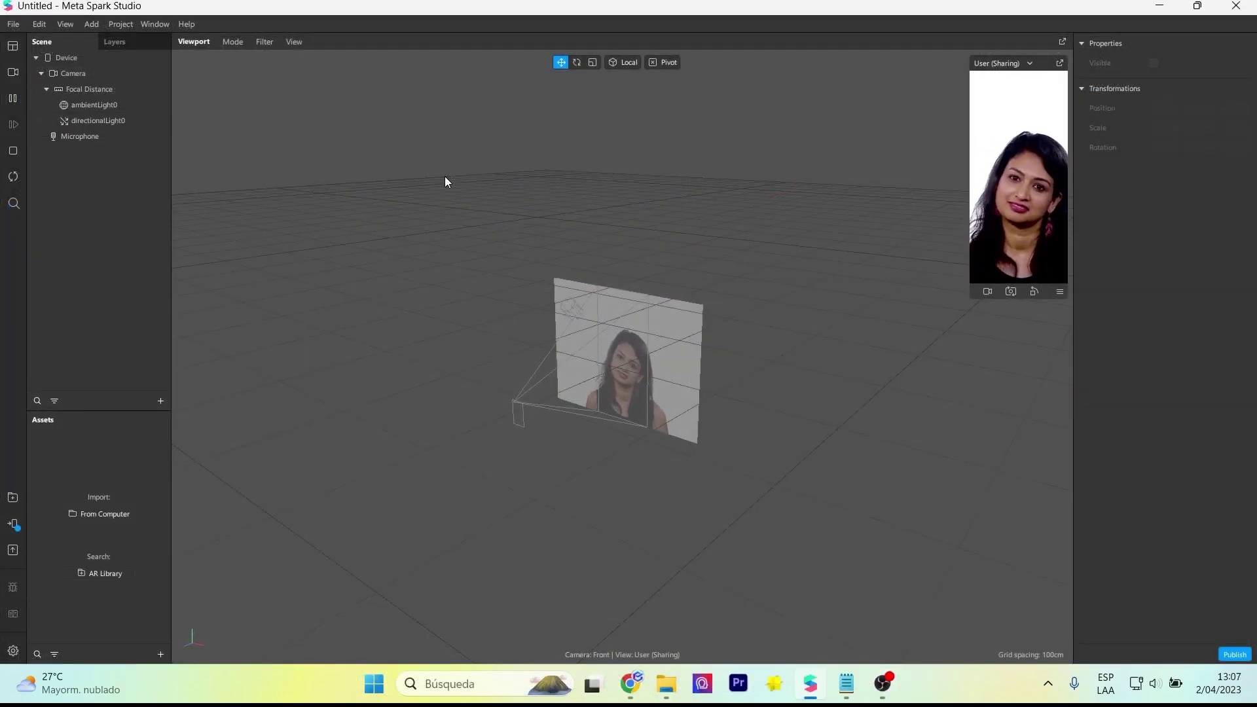
click(161, 401)
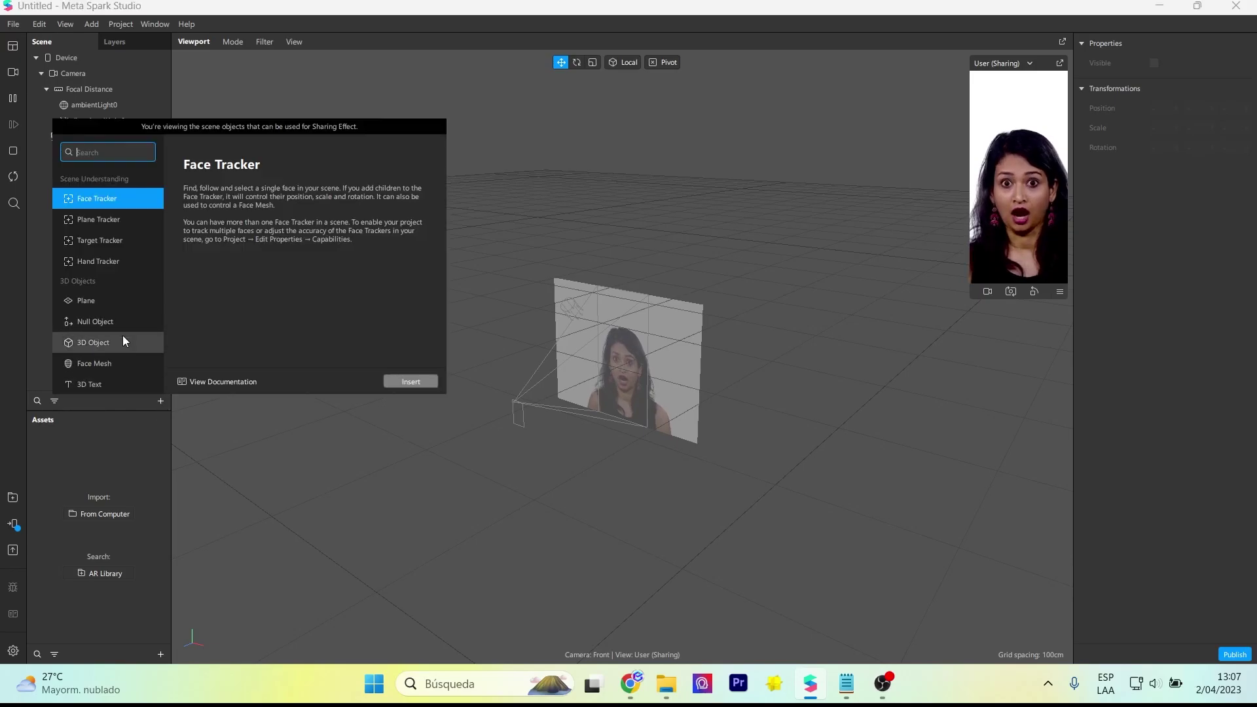
click(111, 222)
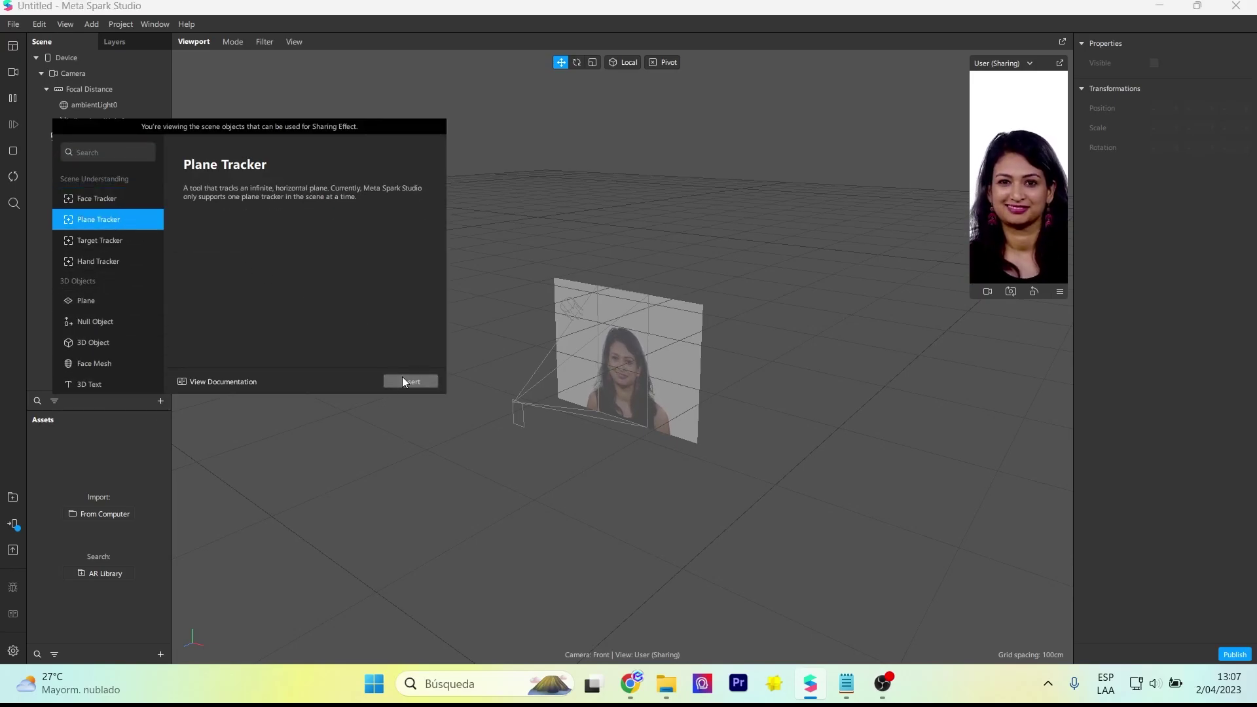
click(403, 381)
drag(401, 379, 872, 275)
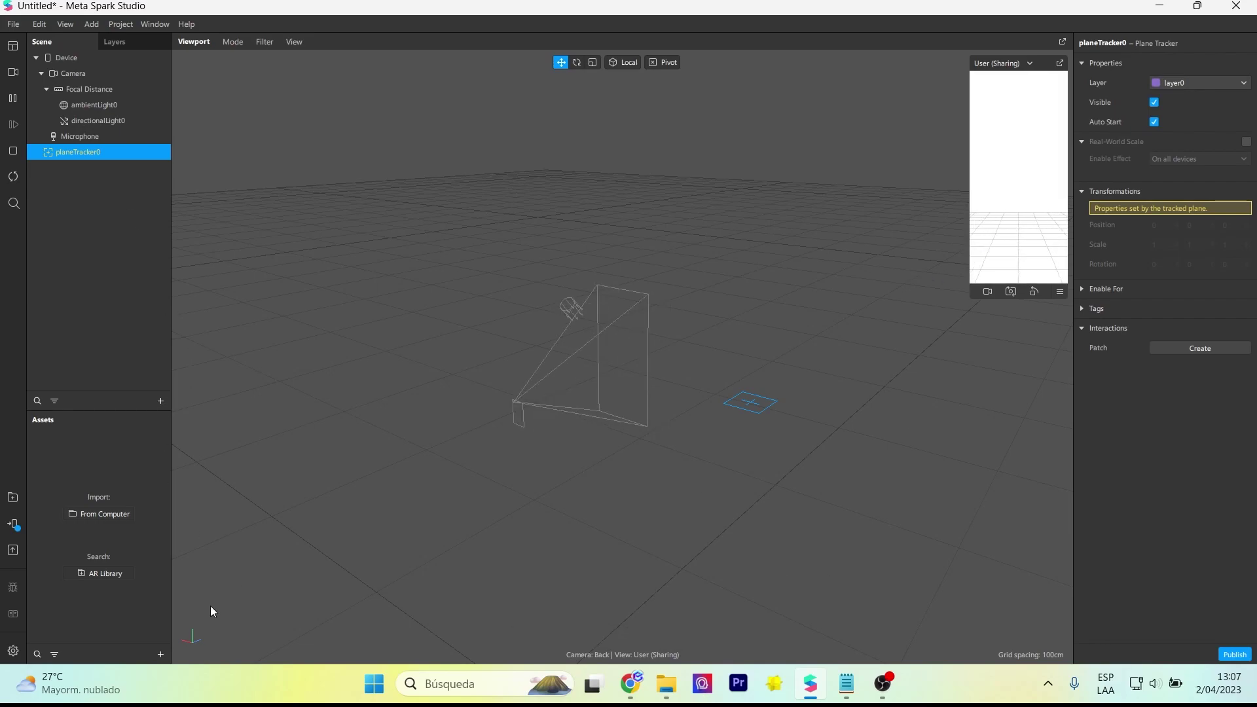
click(161, 654)
mouse_move(202, 461)
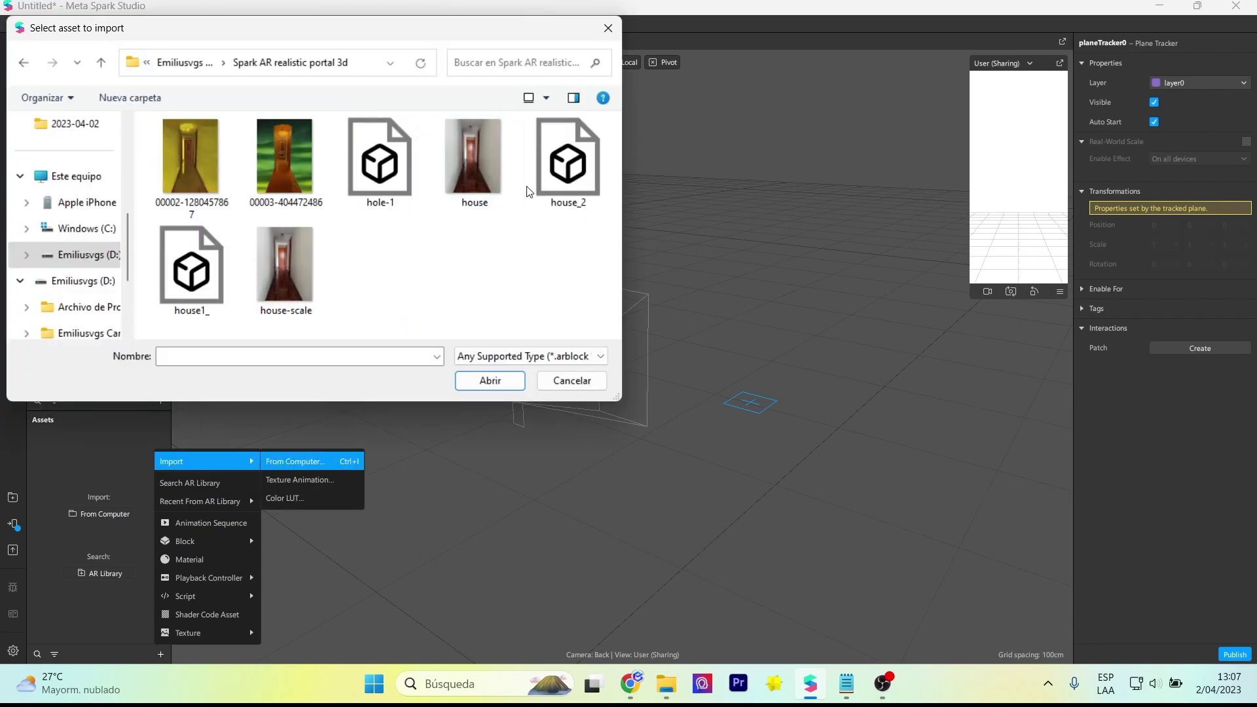
Step: Import the house_2 model from the computer and nest its mesh under planeTracker0
click(533, 176)
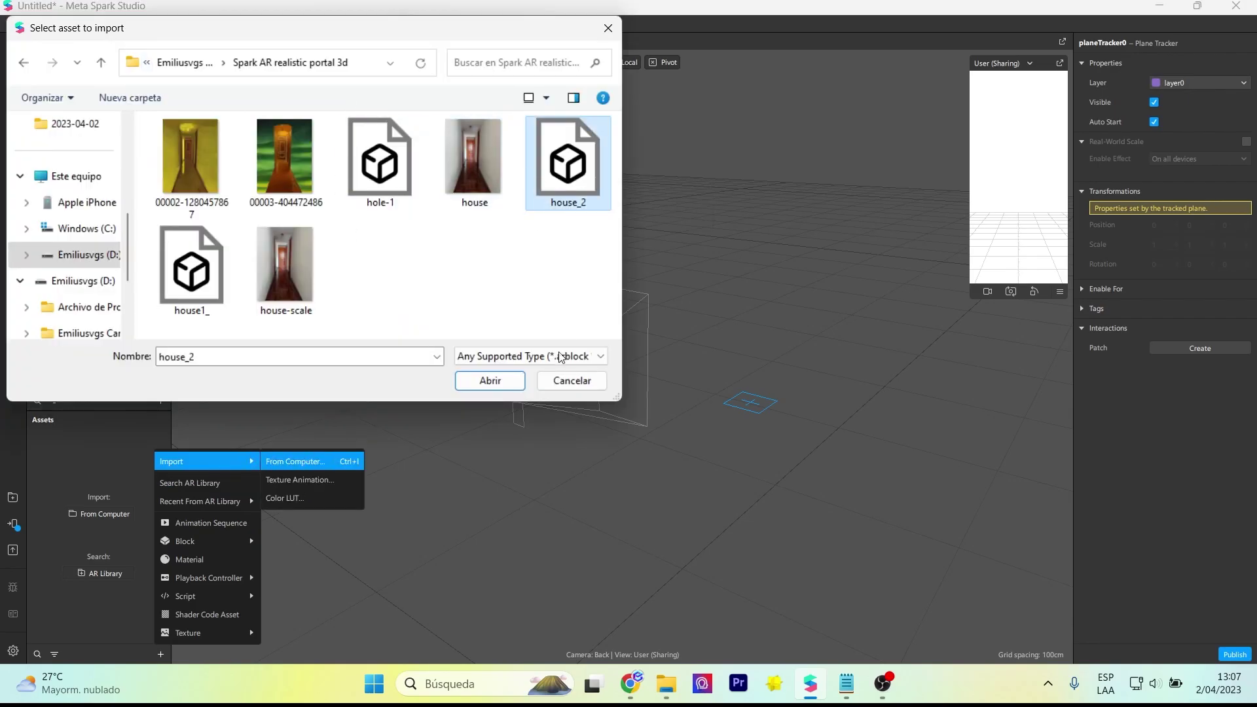
click(492, 380)
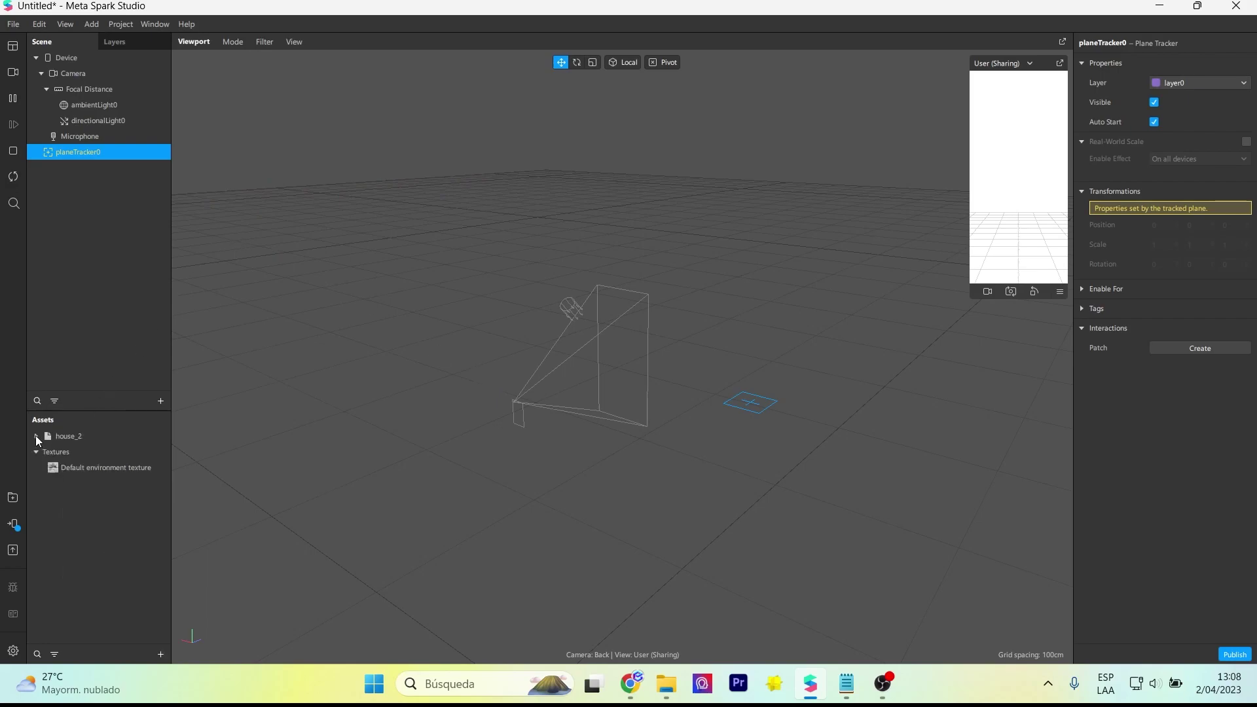
click(35, 435)
drag(72, 452, 139, 153)
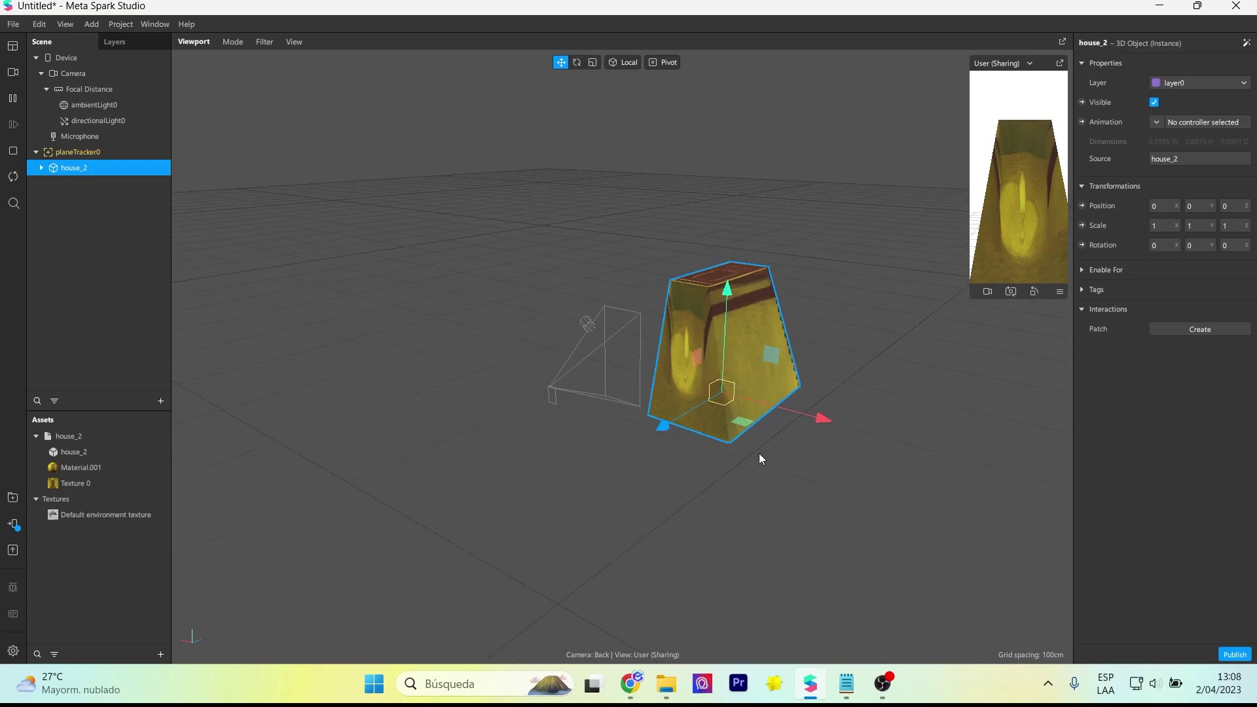
Step: Turn house_2 so its door faces the camera, then raise it and centre it along X
mouse_move(759, 453)
right_down()
mouse_move(836, 426)
mouse_move(854, 386)
right_up()
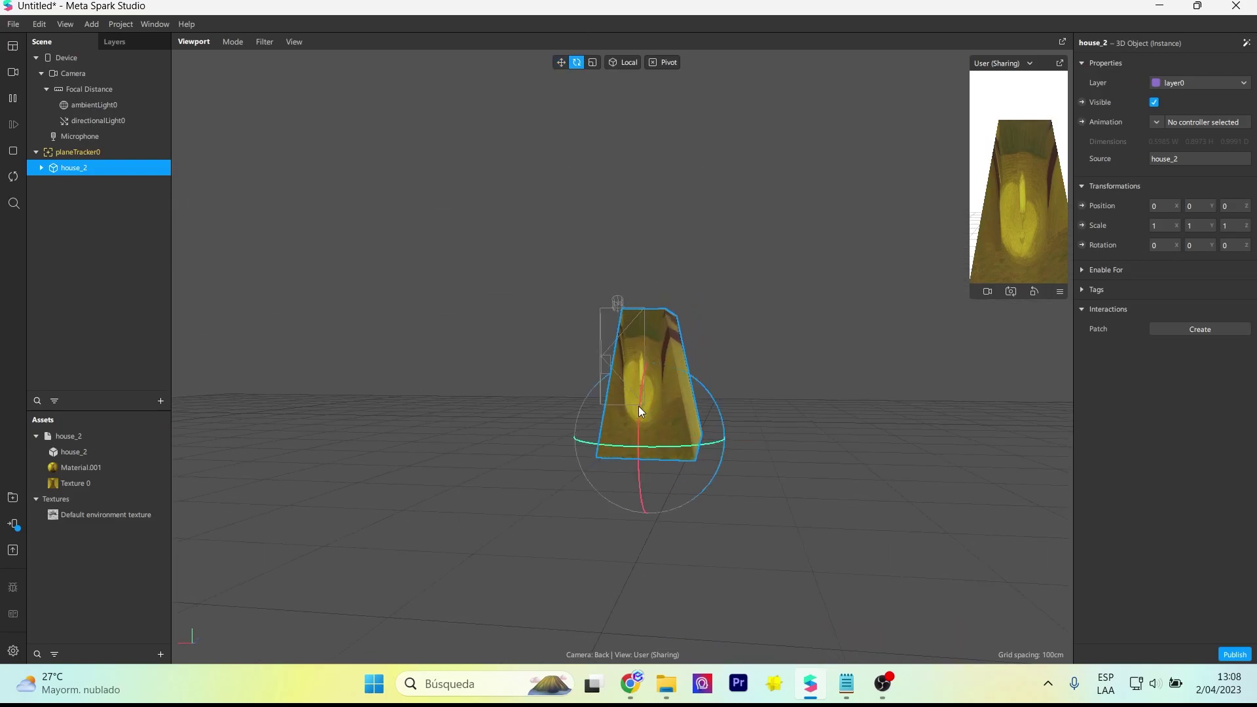
mouse_move(640, 410)
mouse_down()
mouse_move(648, 258)
mouse_move(630, 427)
mouse_up()
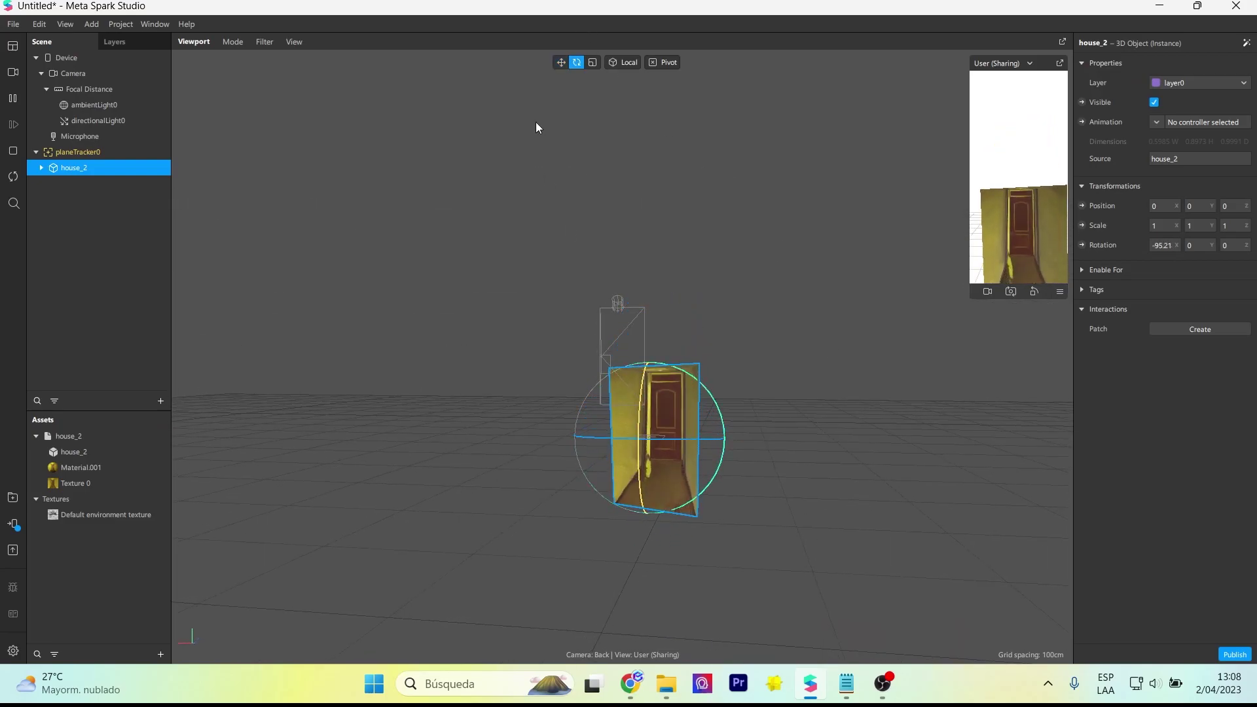
click(560, 63)
drag(696, 388, 698, 319)
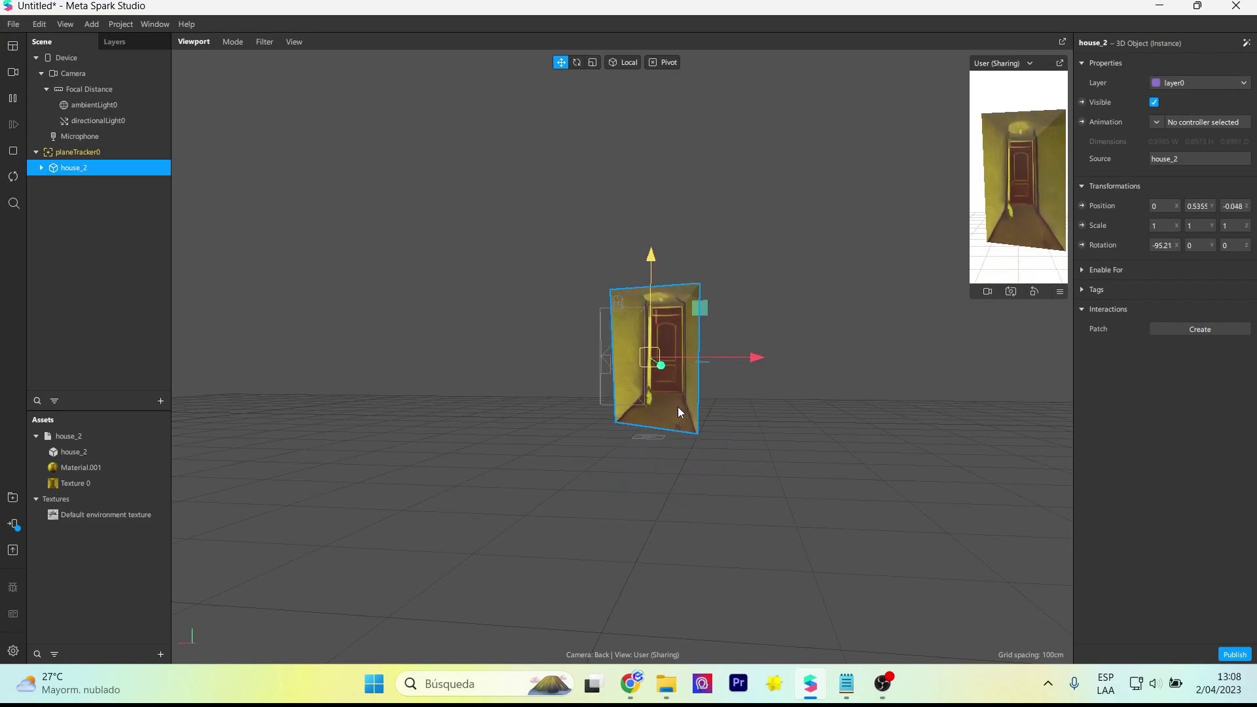
scroll(783, 431, up, 3)
mouse_move(784, 431)
right_down()
mouse_move(565, 414)
mouse_move(654, 440)
right_up()
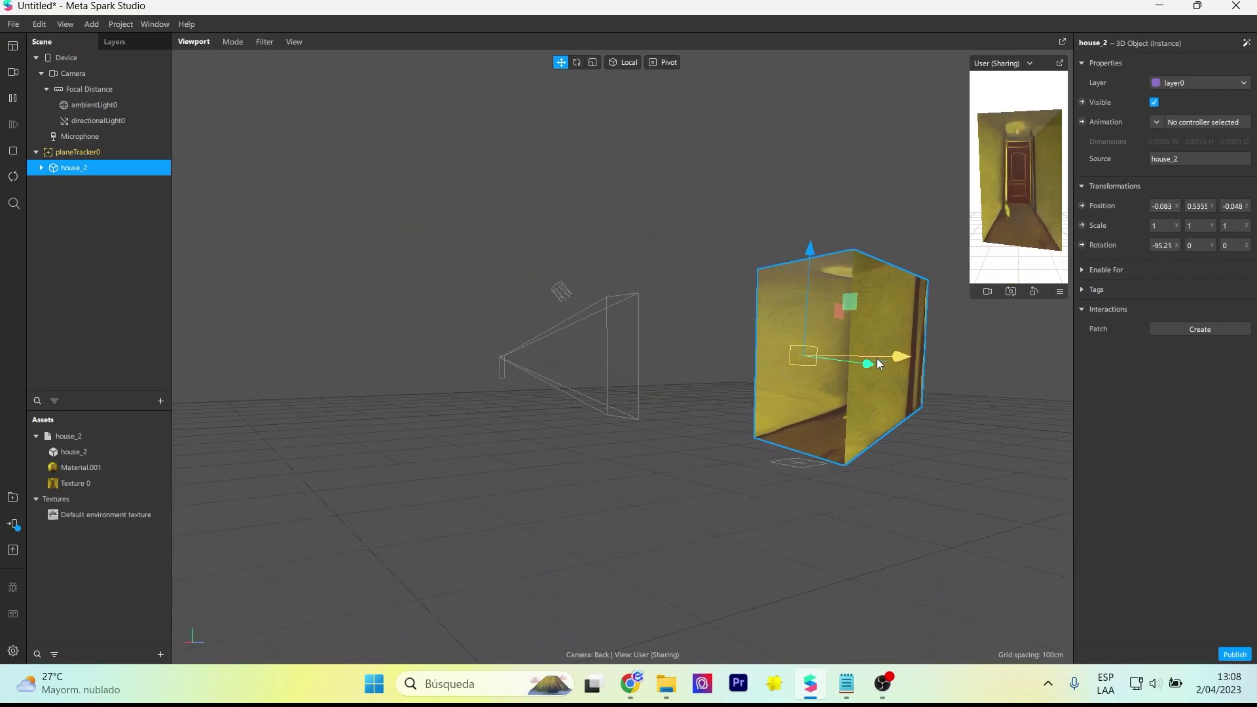
drag(864, 359, 732, 505)
mouse_move(733, 505)
right_down()
mouse_move(913, 387)
mouse_move(834, 496)
mouse_move(787, 365)
right_up()
drag(787, 365, 796, 364)
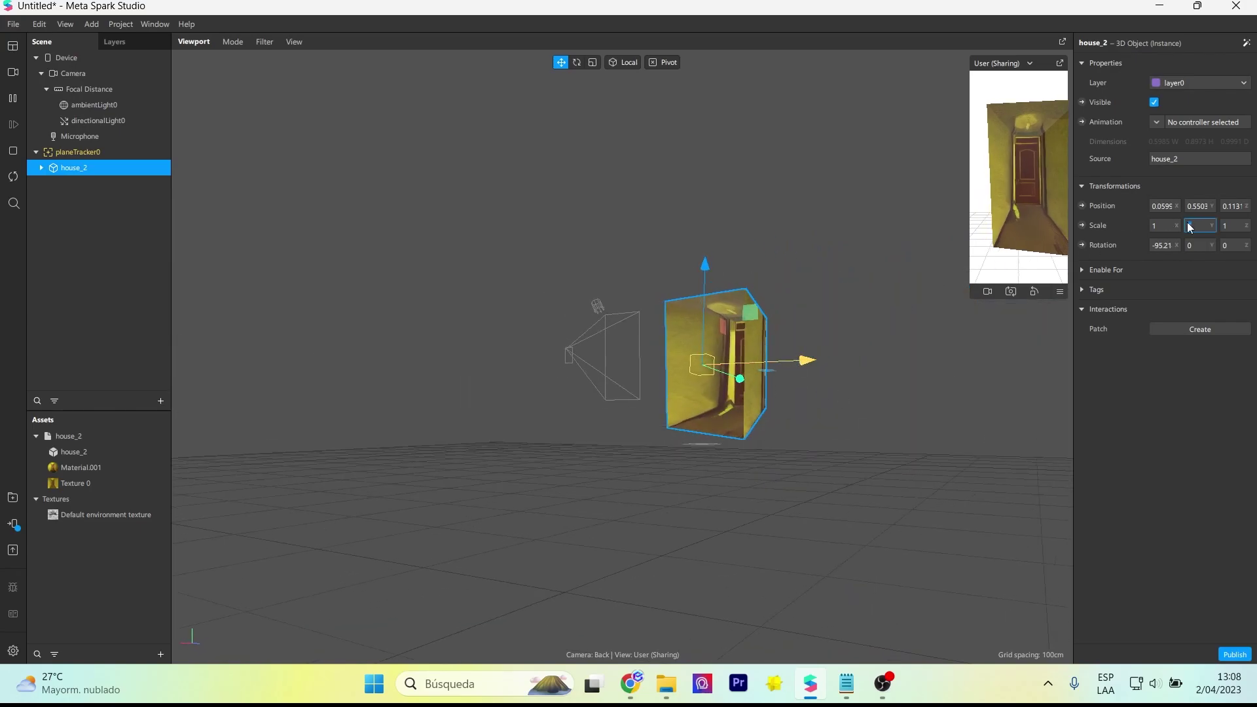
text(5)
Step: Apply a 2.5 Y scale to house_2, rotate it slightly, and nudge it left
key(Return)
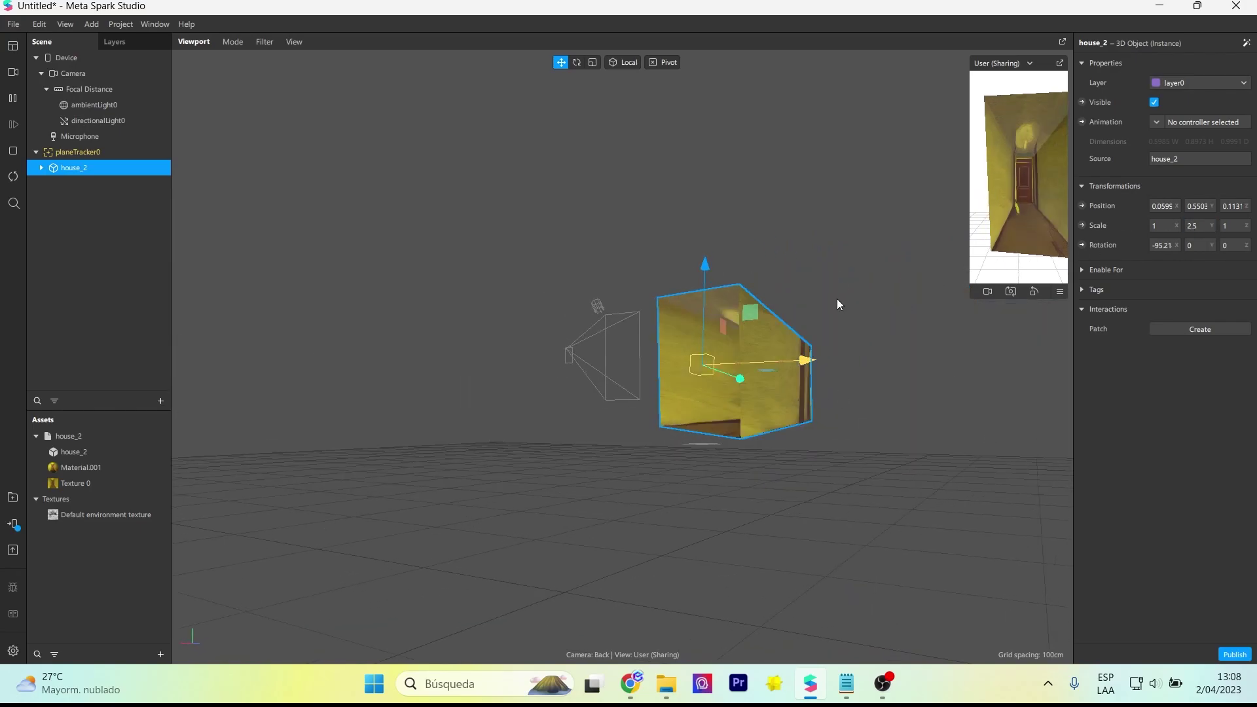
mouse_move(836, 299)
right_down()
mouse_move(796, 384)
mouse_move(727, 383)
mouse_move(725, 372)
mouse_move(852, 342)
mouse_move(683, 365)
mouse_move(703, 353)
mouse_move(606, 85)
right_up()
scroll(727, 383, up, 2)
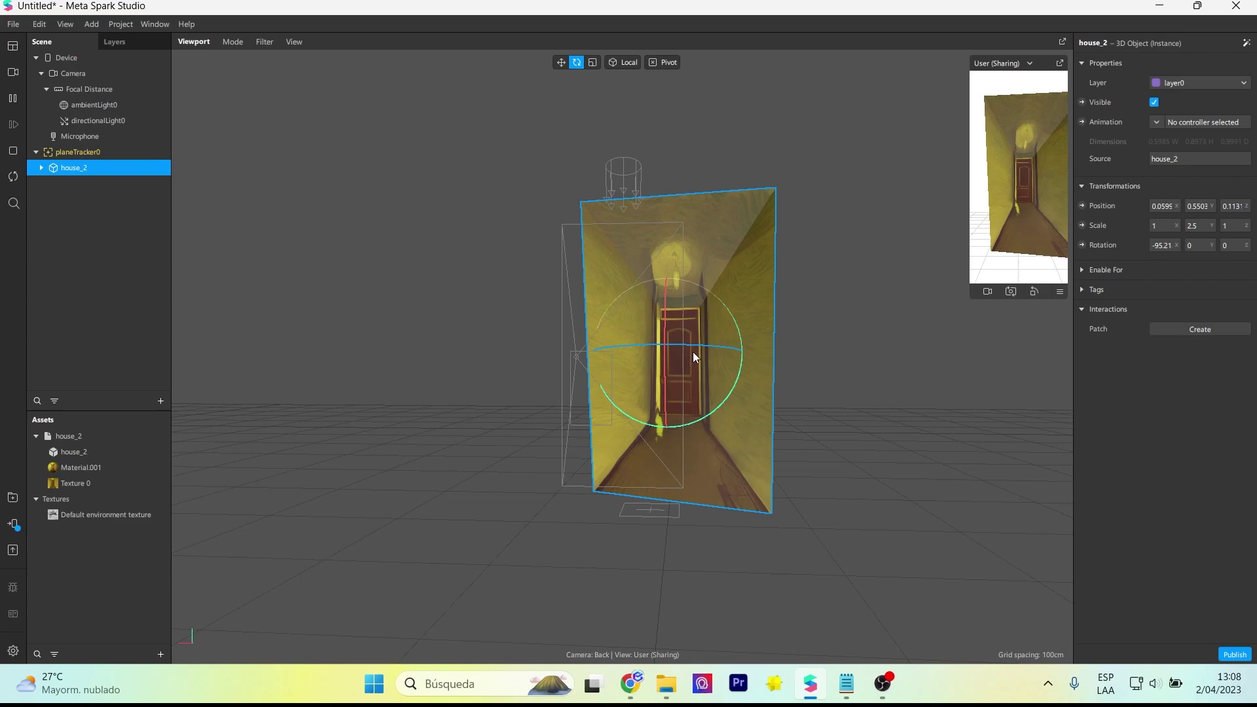
drag(694, 356, 685, 348)
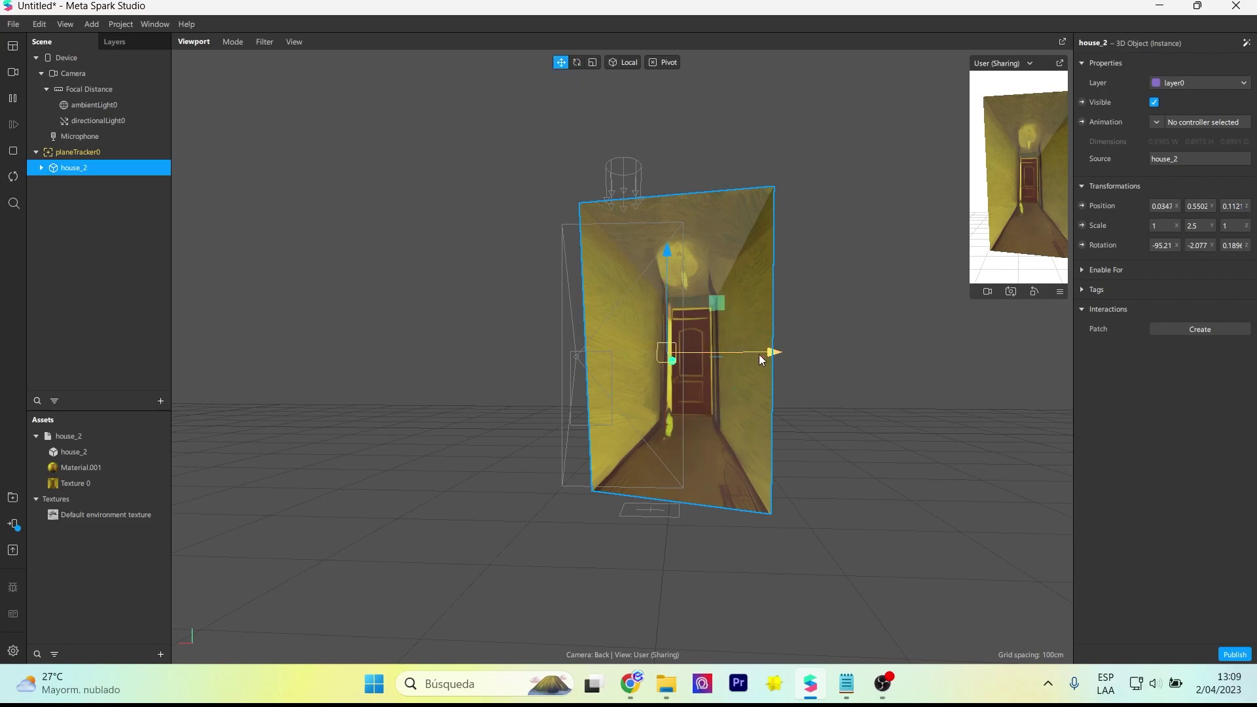
drag(762, 359, 732, 351)
scroll(673, 403, up, 3)
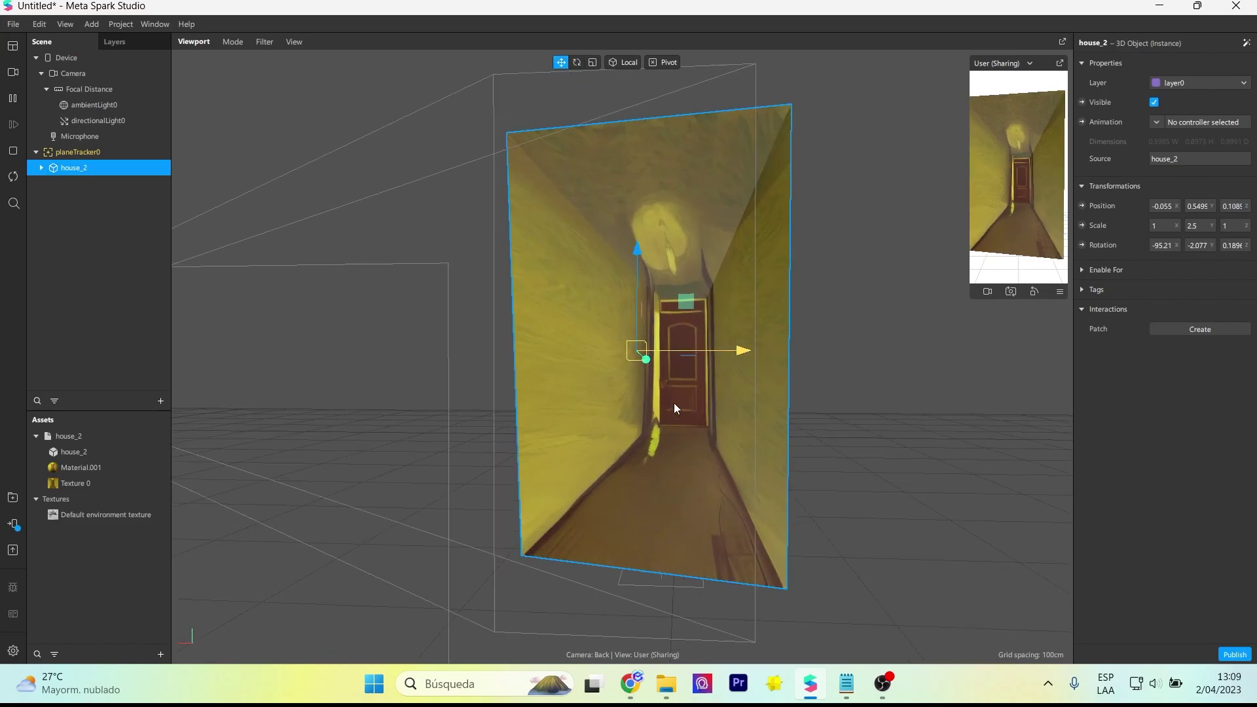
scroll(674, 403, up, 2)
scroll(683, 376, up, 2)
scroll(690, 360, up, 2)
scroll(710, 364, up, 2)
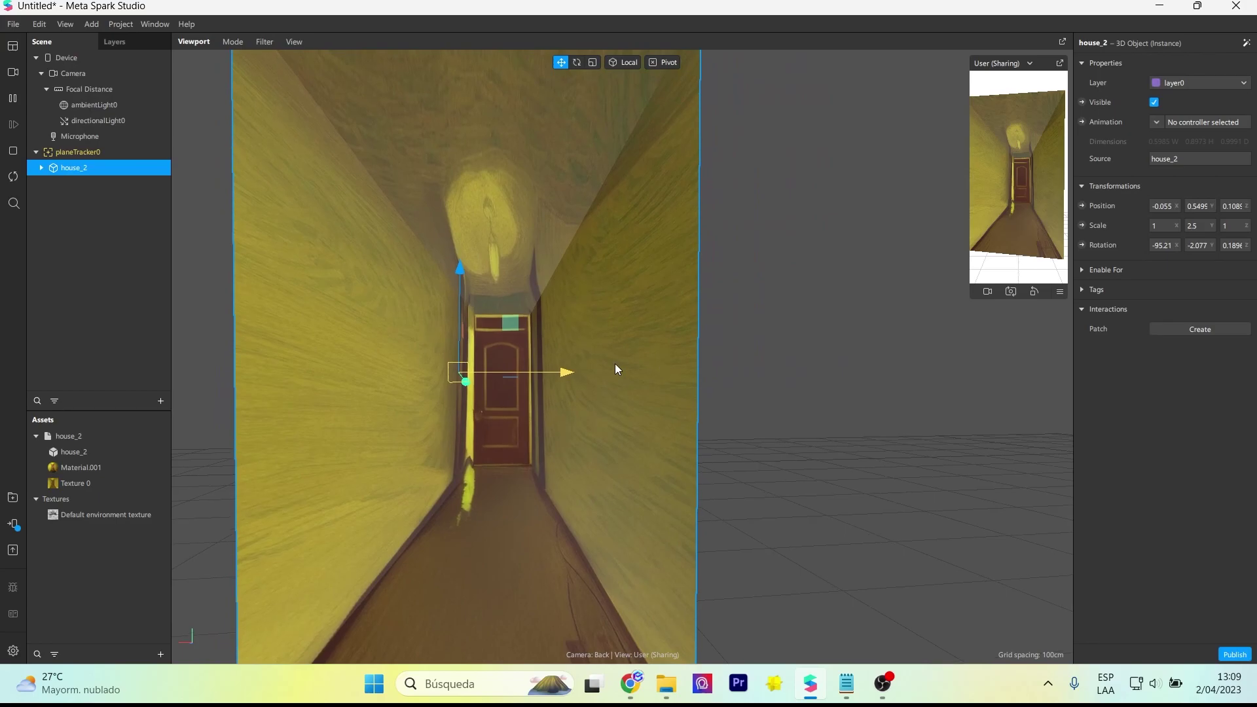
scroll(603, 374, down, 1)
scroll(607, 379, down, 3)
Step: Move house_2 up and further back, checking its hallway face from several angles
mouse_move(607, 379)
right_down()
mouse_move(714, 476)
mouse_move(522, 262)
mouse_move(545, 313)
mouse_move(676, 345)
mouse_move(328, 271)
right_up()
scroll(539, 316, down, 2)
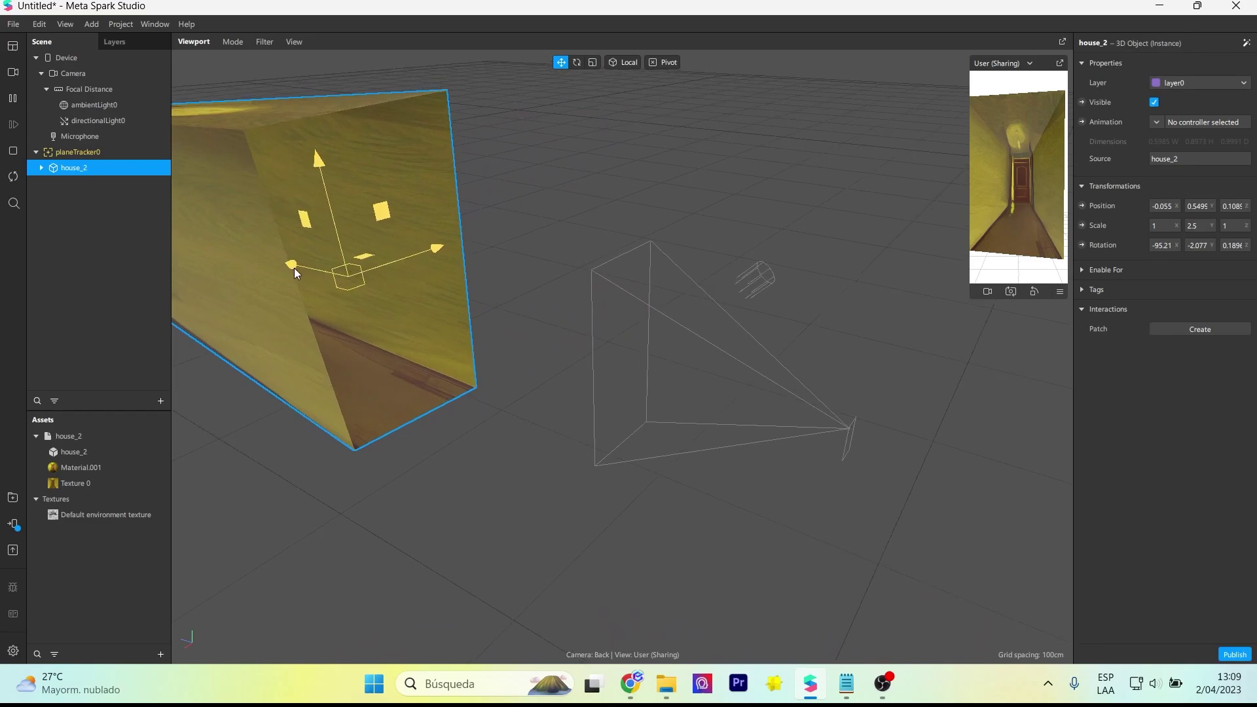
drag(294, 269, 446, 313)
scroll(607, 337, up, 2)
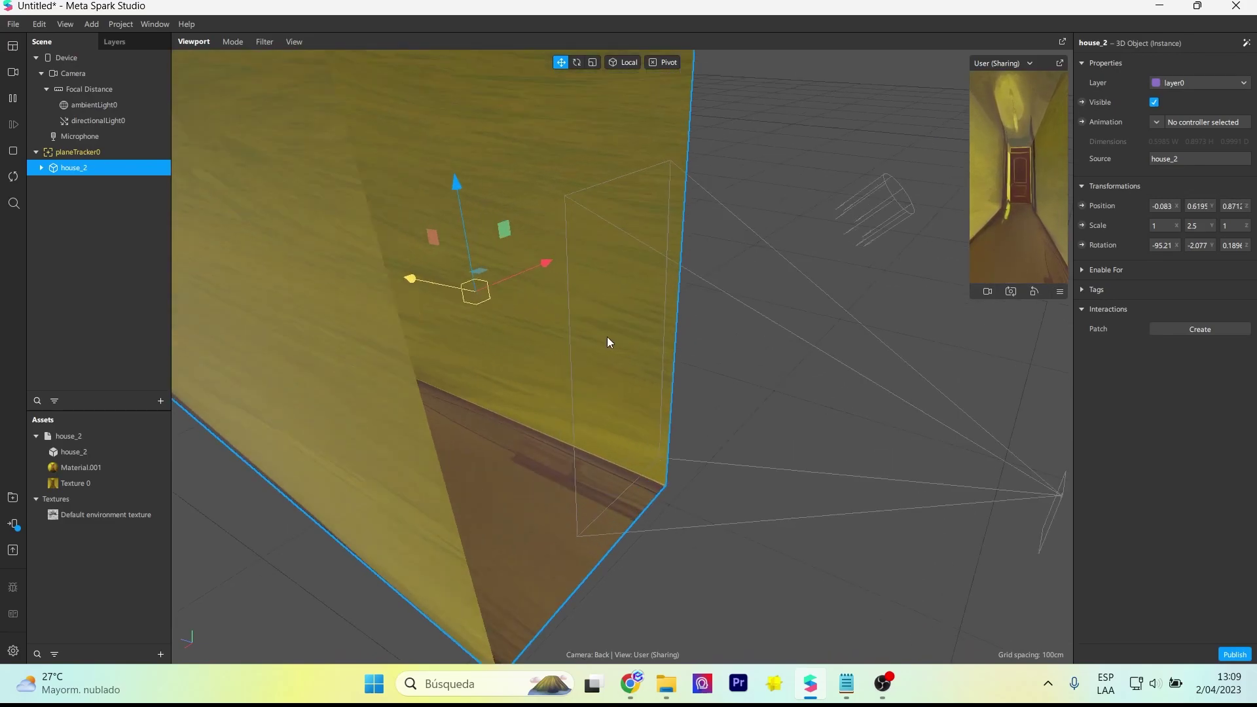
mouse_move(607, 338)
right_down()
mouse_move(463, 284)
mouse_move(489, 340)
right_up()
scroll(494, 356, up, 5)
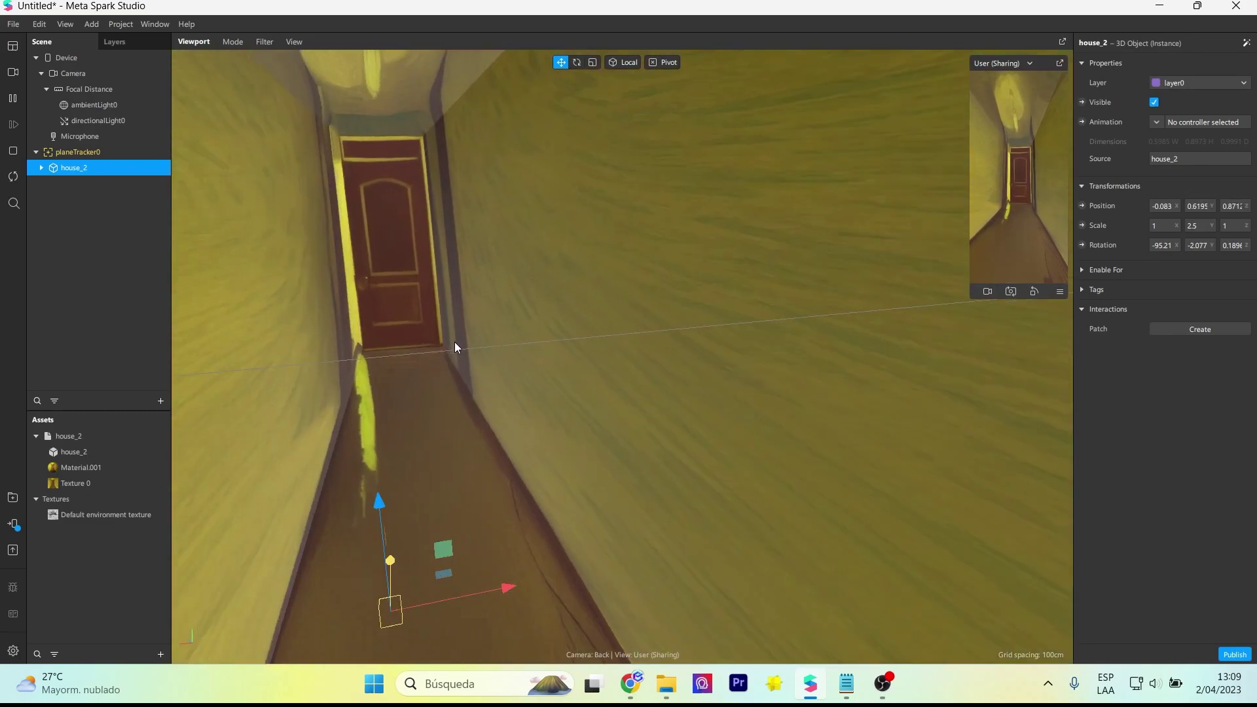
scroll(622, 422, down, 5)
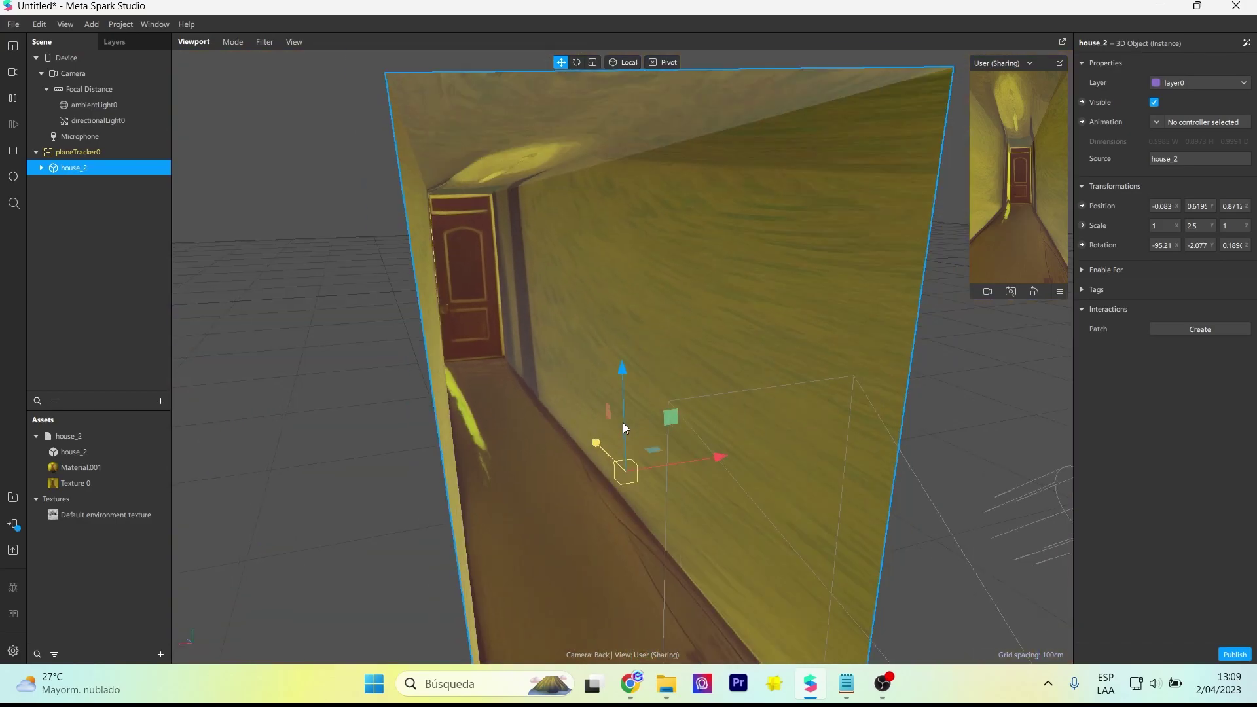
scroll(623, 422, down, 3)
scroll(745, 462, down, 2)
mouse_move(544, 408)
middle_down()
mouse_move(431, 392)
mouse_move(753, 426)
mouse_move(730, 429)
mouse_move(780, 411)
middle_up()
Step: Deselect house_2, import the hole-1 model from the computer, and drop it under planeTracker0
click(135, 232)
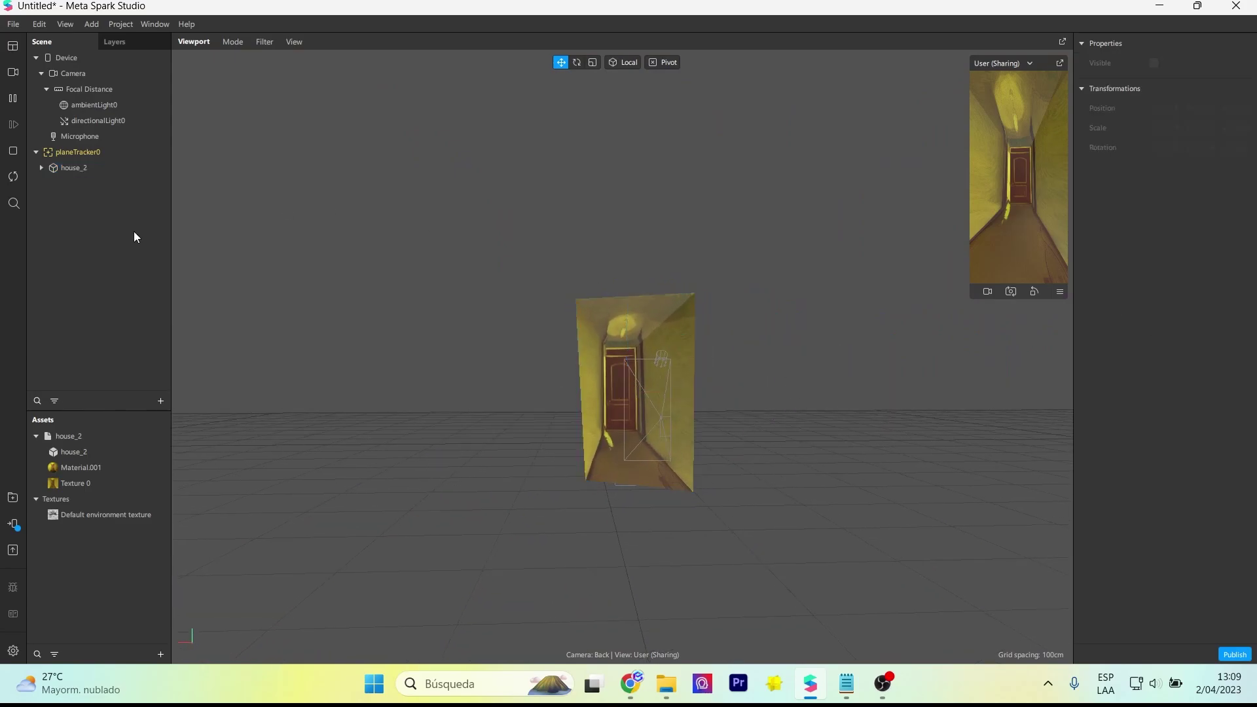
click(161, 654)
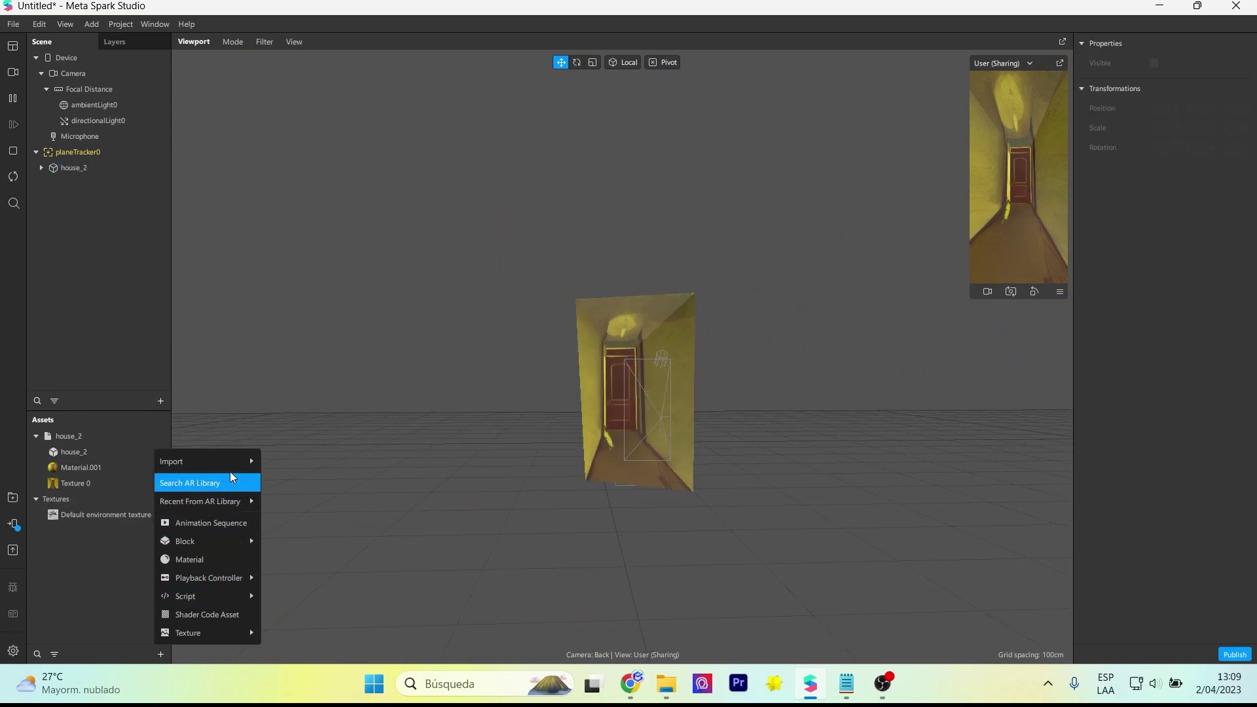
mouse_move(206, 461)
key(Return)
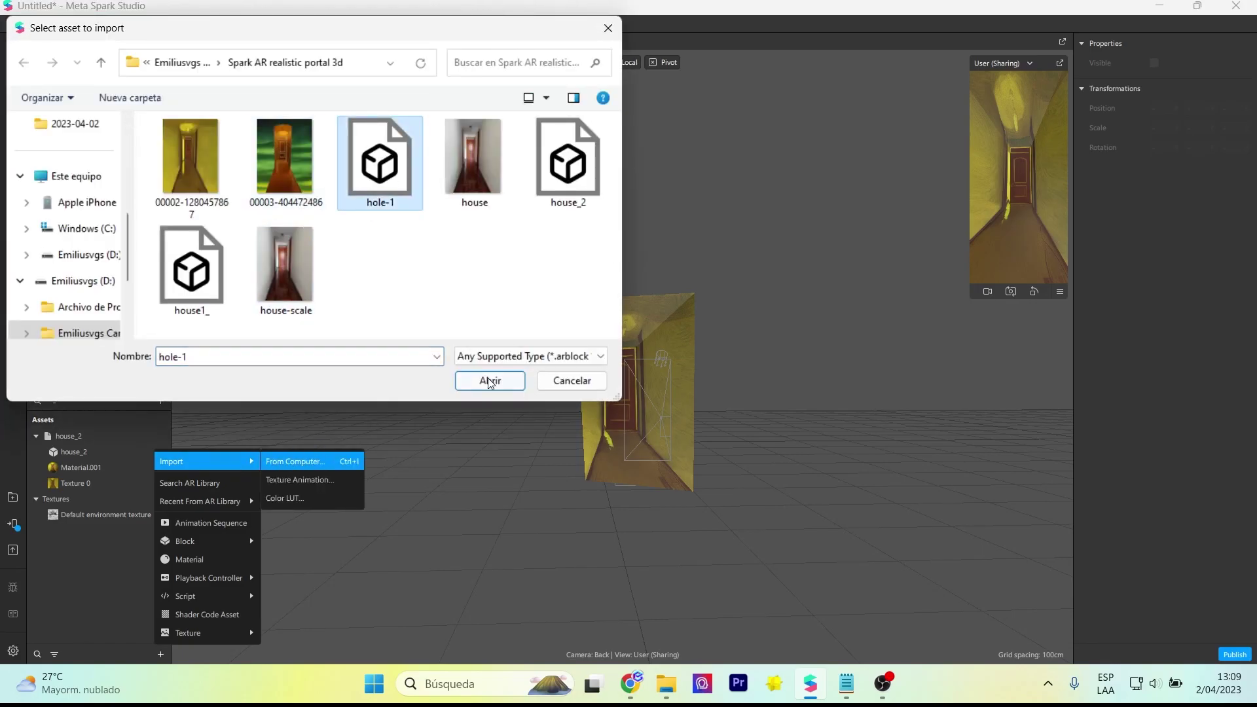
click(490, 381)
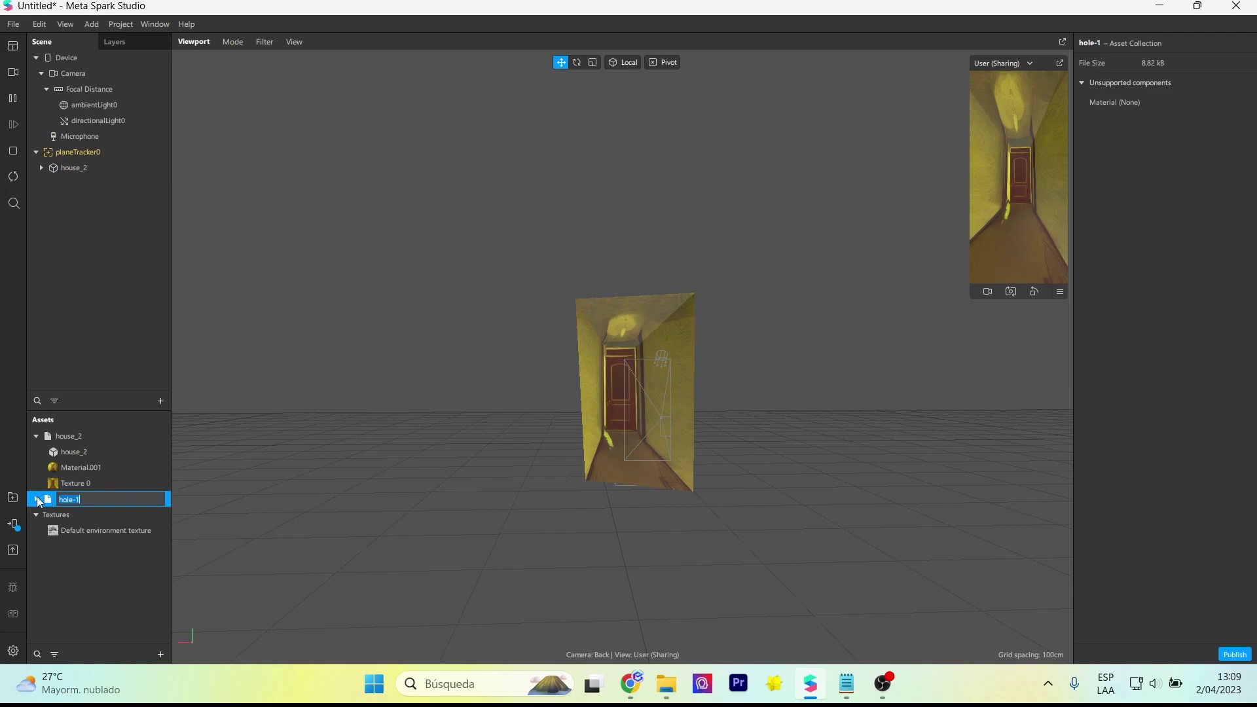
drag(74, 514, 159, 163)
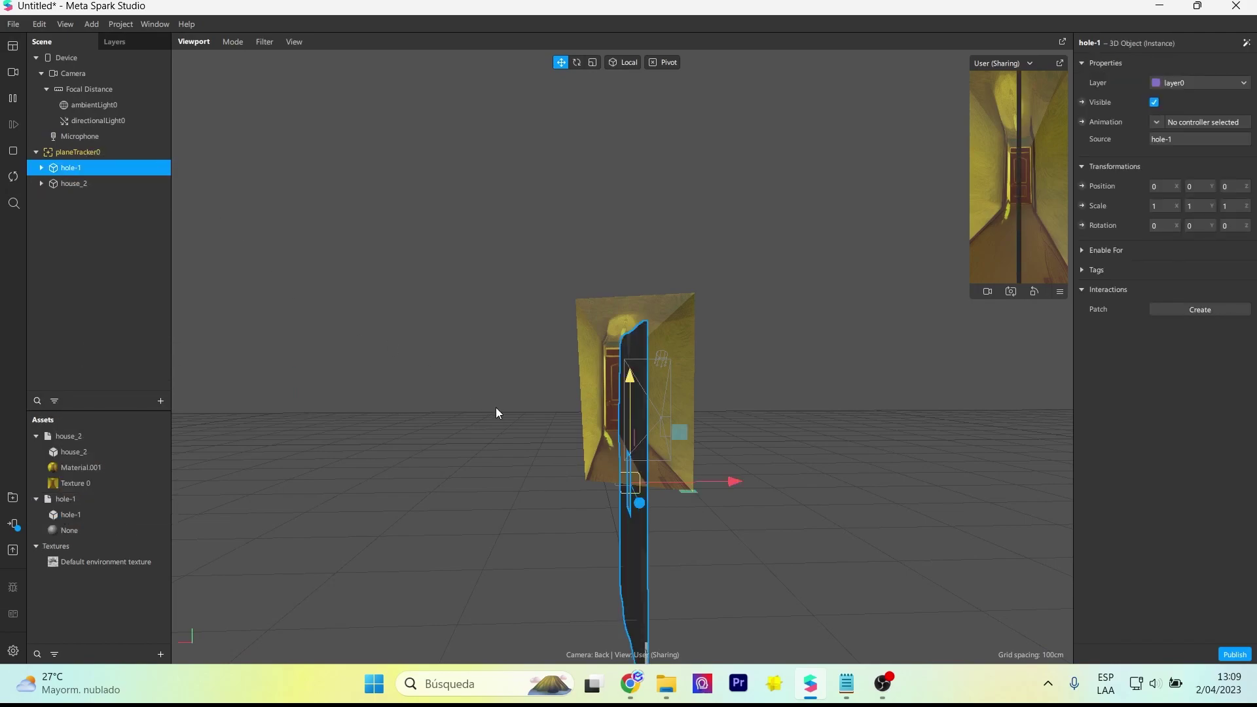
Step: Rotate hole-1 about 89.7° on Y to face the hallway and raise it
scroll(496, 413, down, 2)
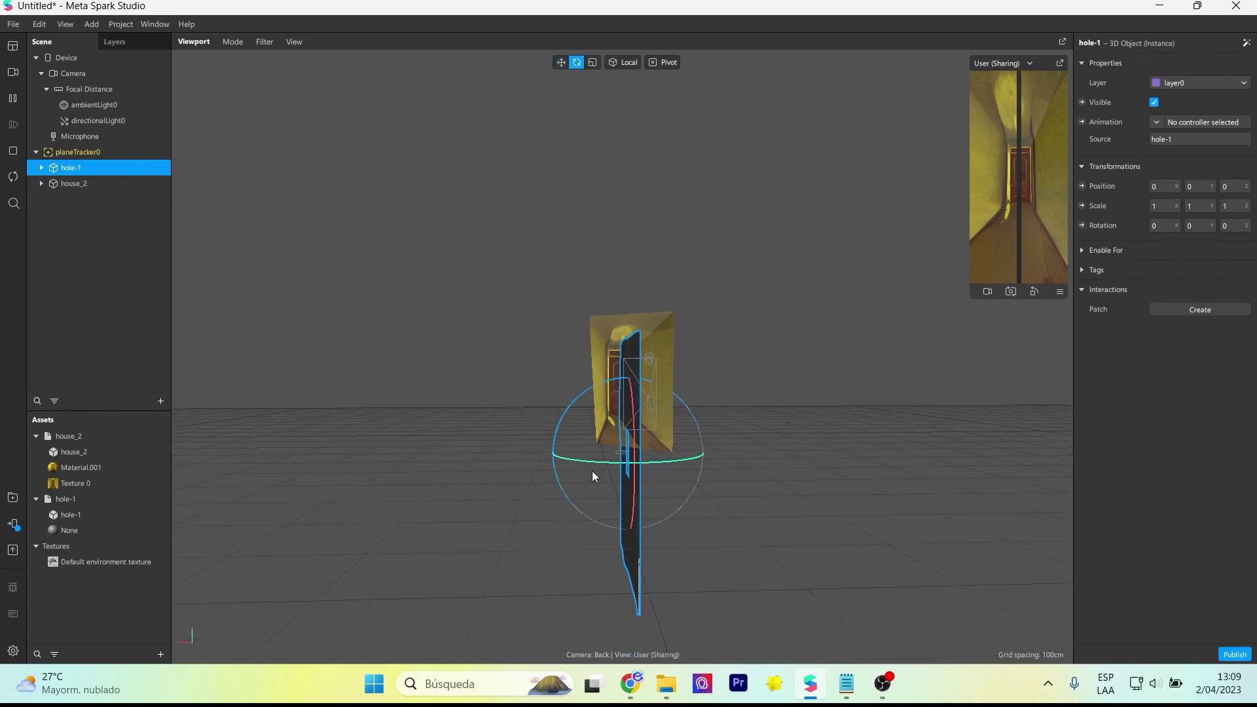
mouse_move(600, 454)
mouse_down()
mouse_move(615, 460)
mouse_move(560, 467)
mouse_move(575, 124)
mouse_up()
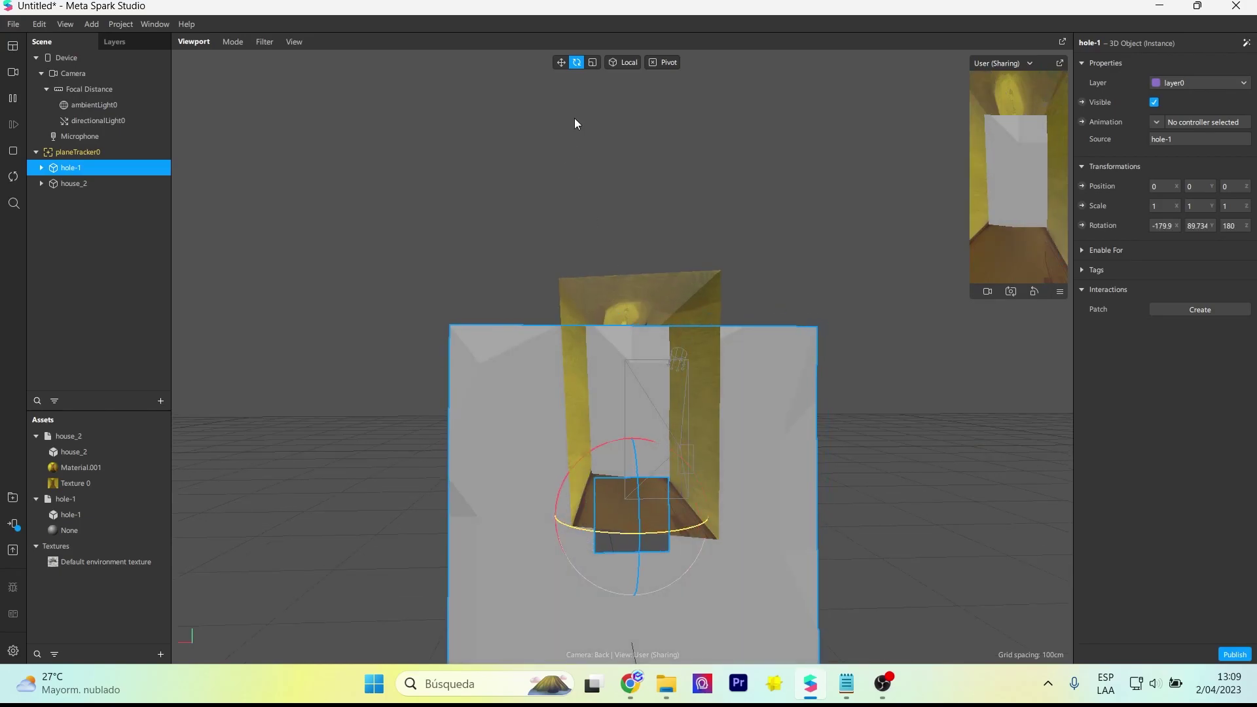
key(w)
mouse_move(716, 575)
right_down()
mouse_move(325, 570)
mouse_move(668, 483)
right_up()
drag(678, 471, 678, 331)
mouse_move(677, 330)
right_down()
mouse_move(755, 441)
mouse_move(733, 483)
mouse_move(973, 457)
mouse_move(779, 458)
right_up()
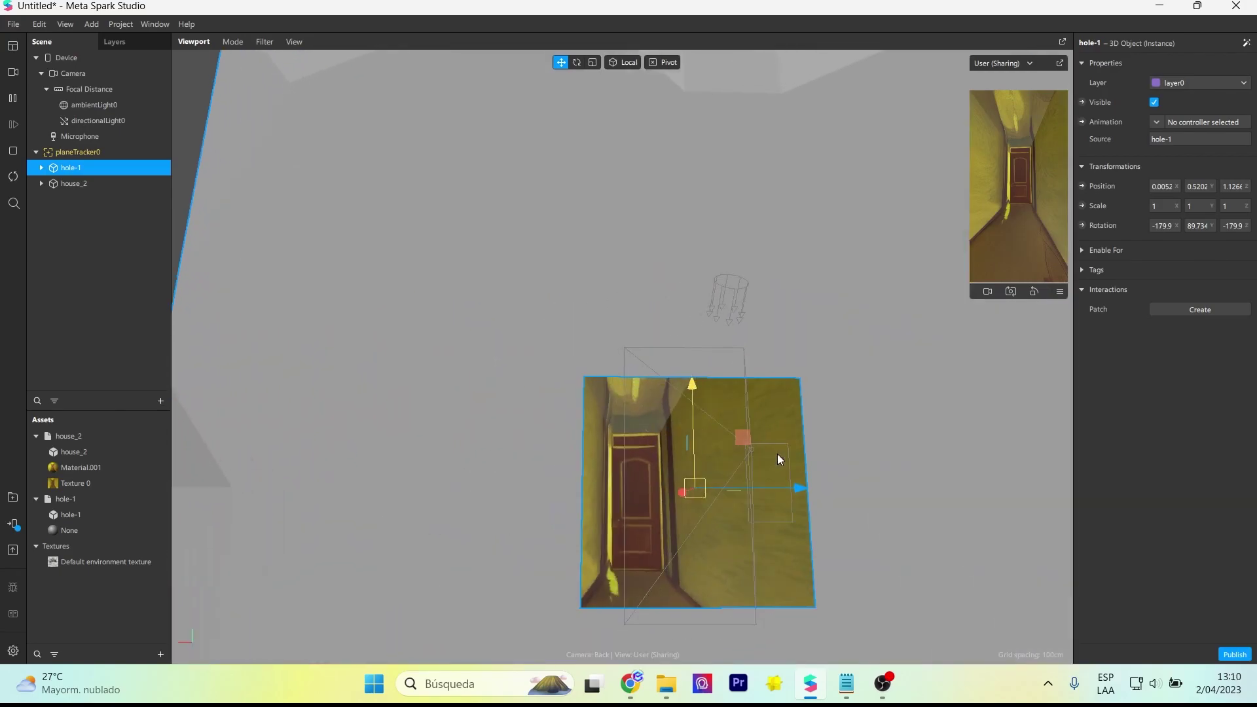
Step: Scale hole-1 to 0.6577 on Y and Z and lift it so the opening frames the door
scroll(779, 458, down, 3)
click(592, 62)
drag(720, 379, 699, 405)
click(561, 62)
scroll(639, 336, down, 3)
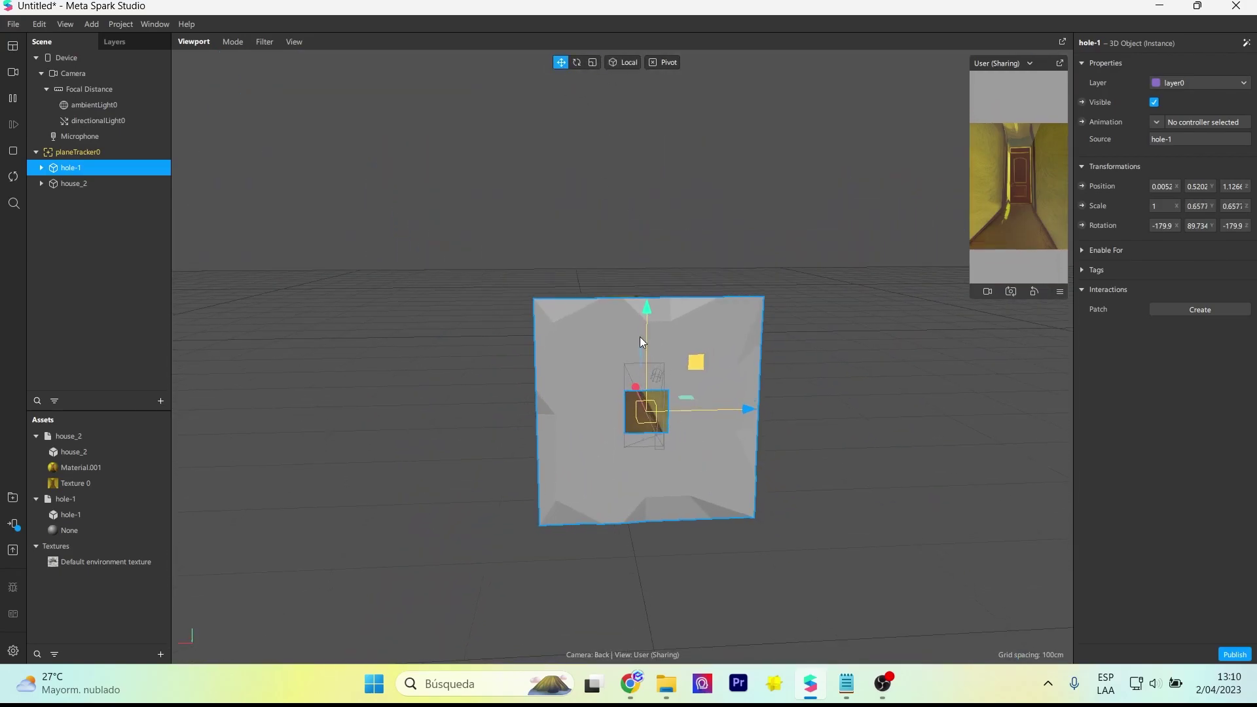
drag(639, 341, 639, 321)
right_drag(622, 396, 844, 311)
scroll(844, 310, up, 2)
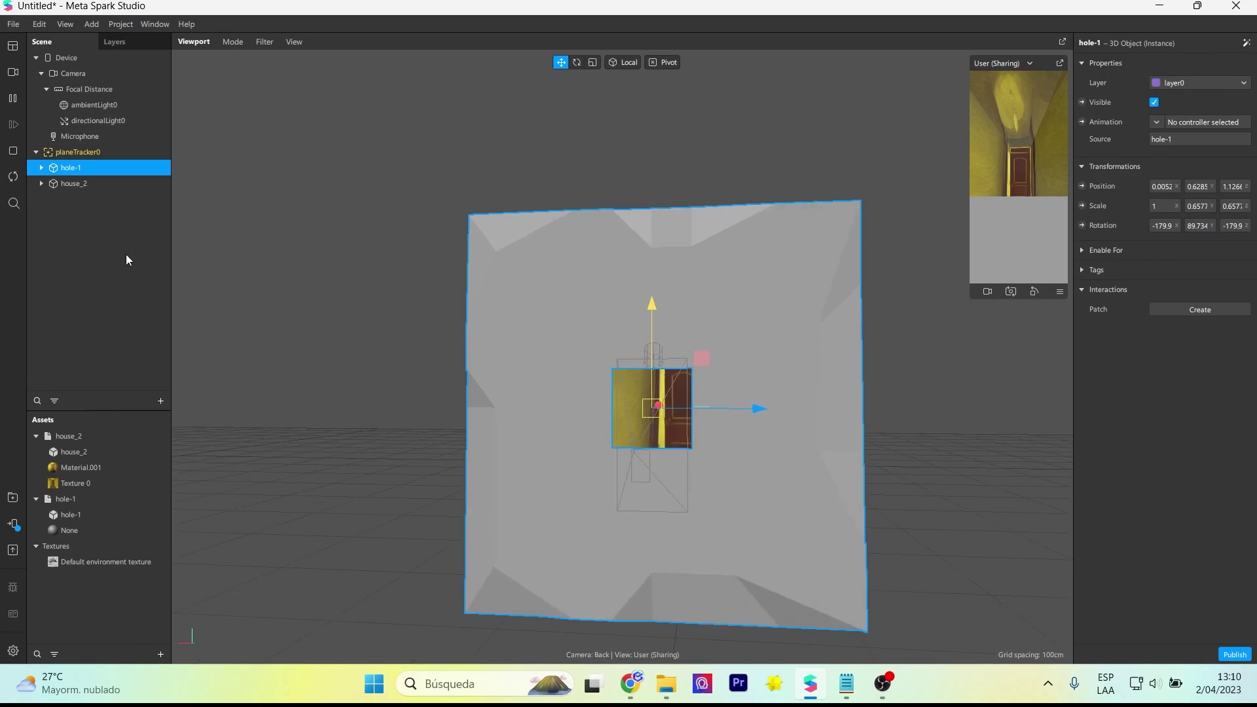
click(81, 184)
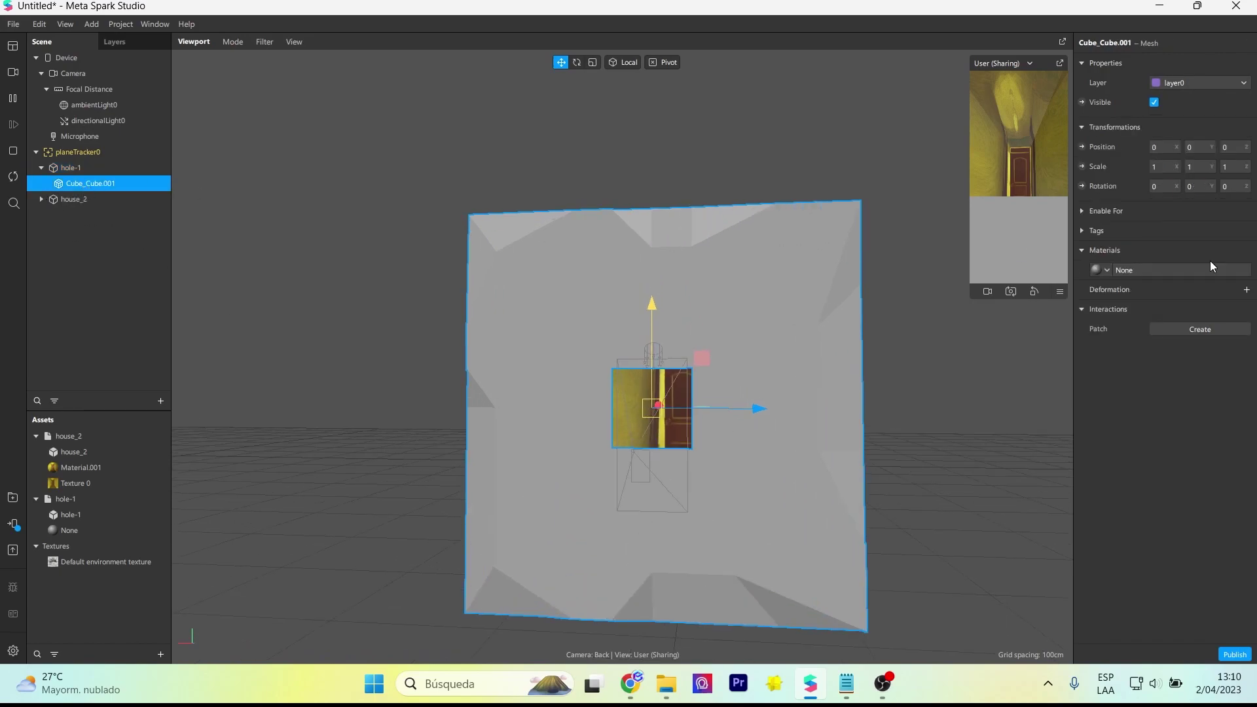
Step: Give the wall's None material a Flat shader, Alpha blend mode and 0 opacity
click(102, 530)
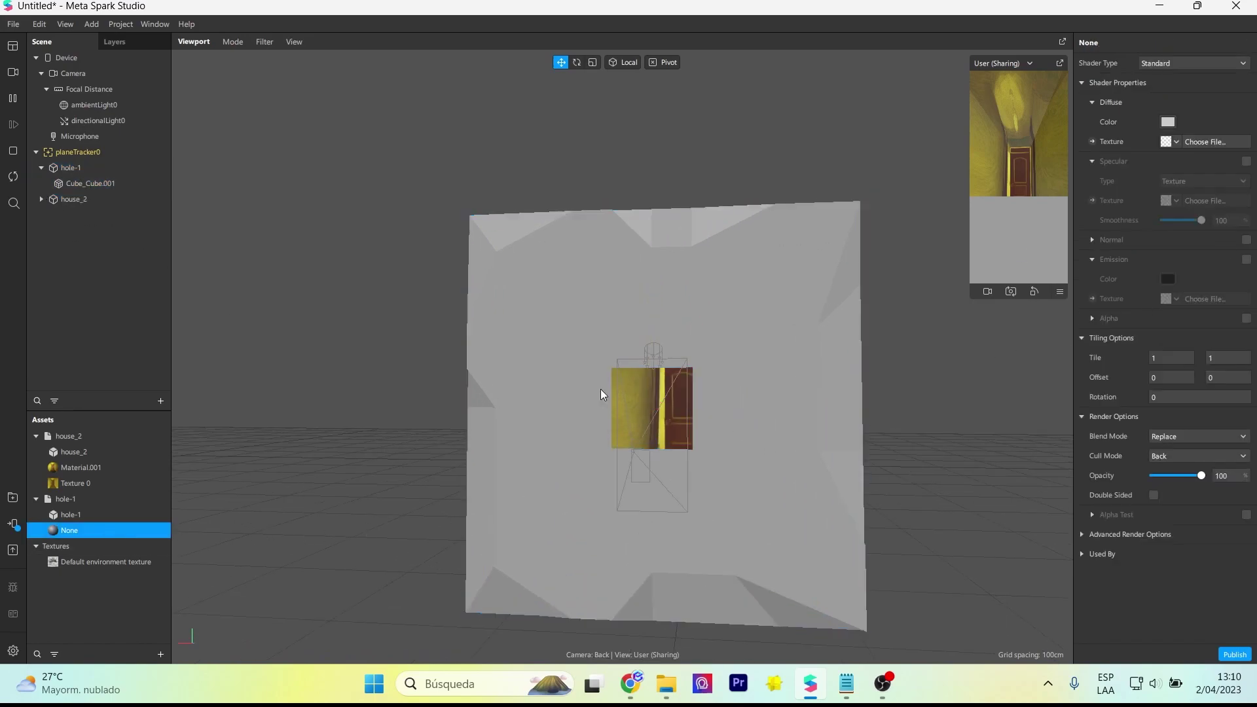
click(1186, 68)
click(1175, 69)
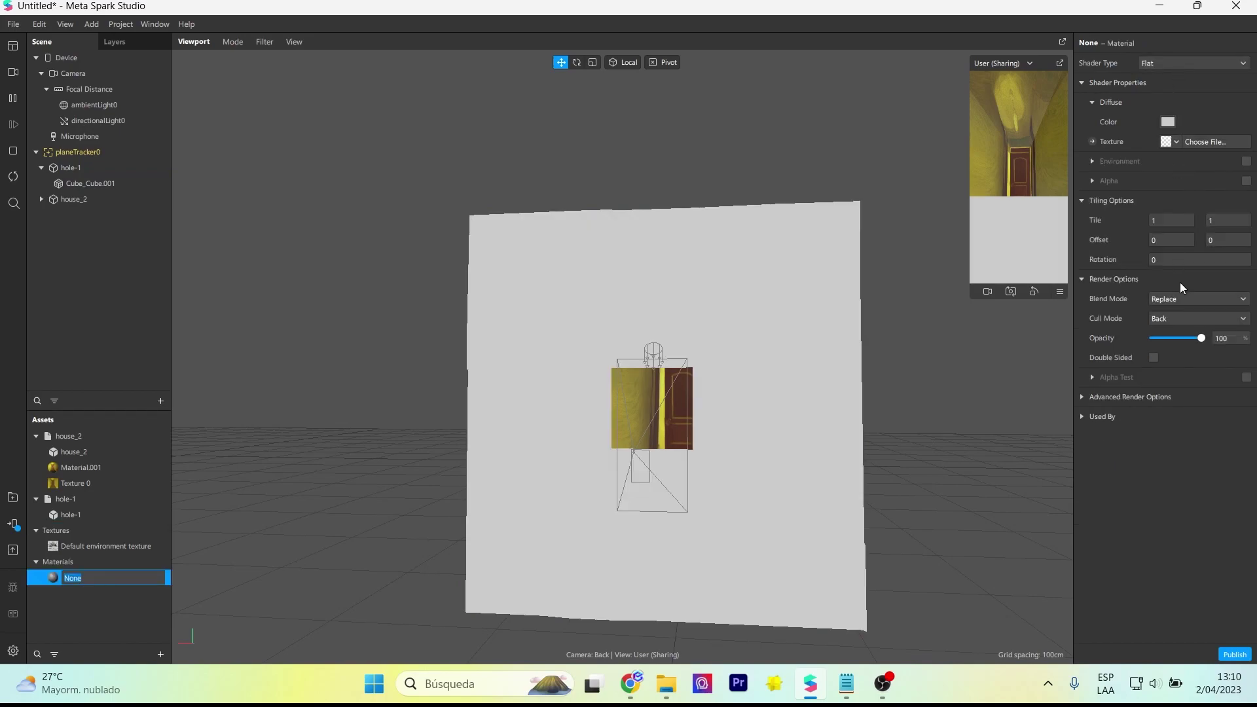
click(1193, 296)
click(1199, 328)
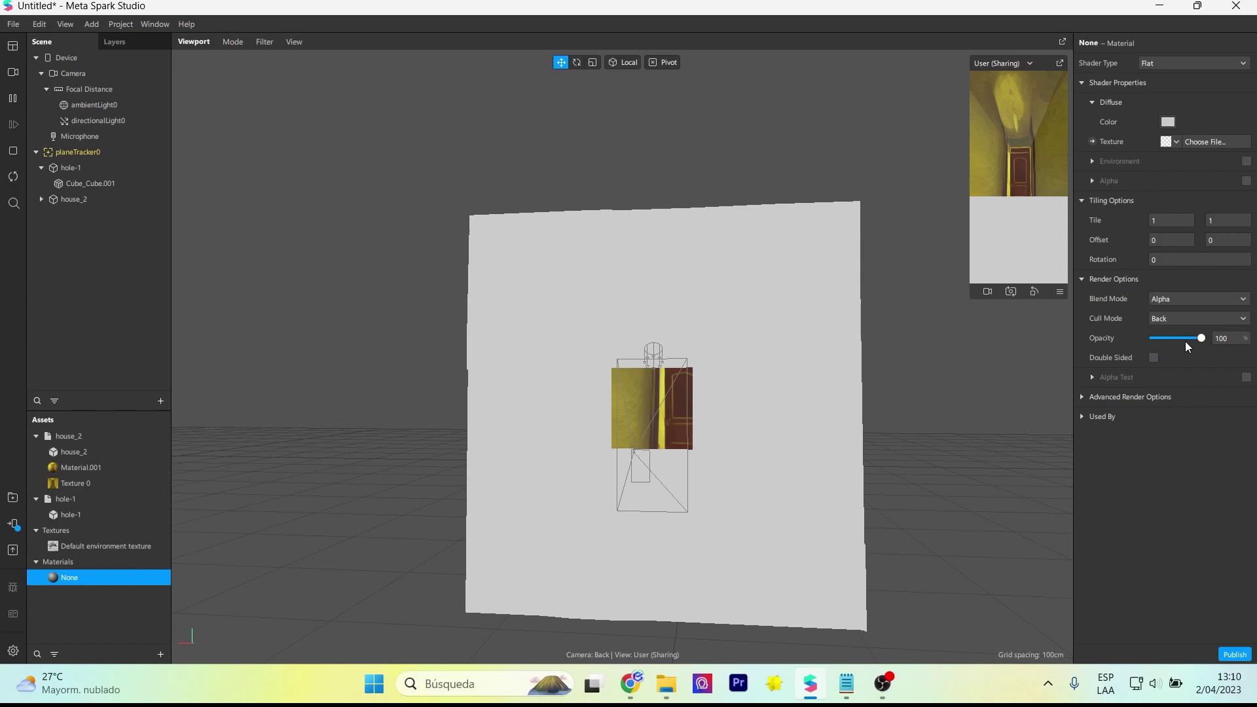
drag(1186, 342, 1135, 350)
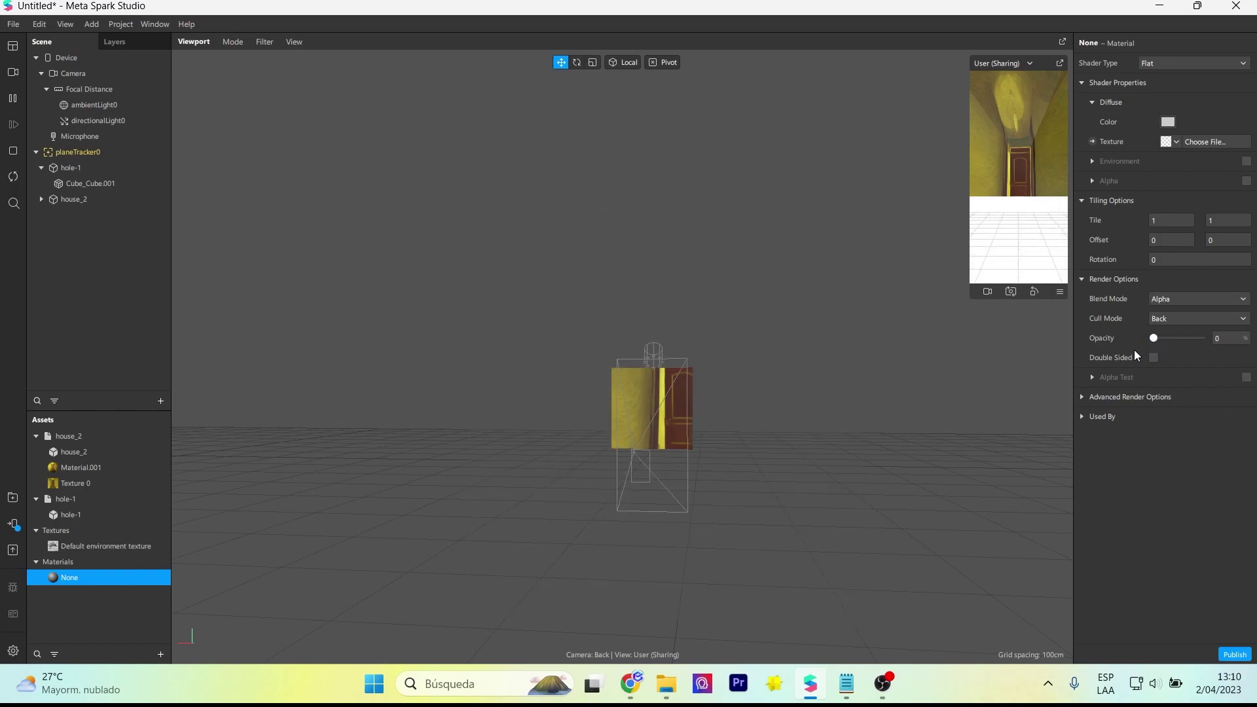
mouse_move(717, 378)
mouse_down()
mouse_move(673, 424)
mouse_move(617, 398)
mouse_move(733, 344)
mouse_up()
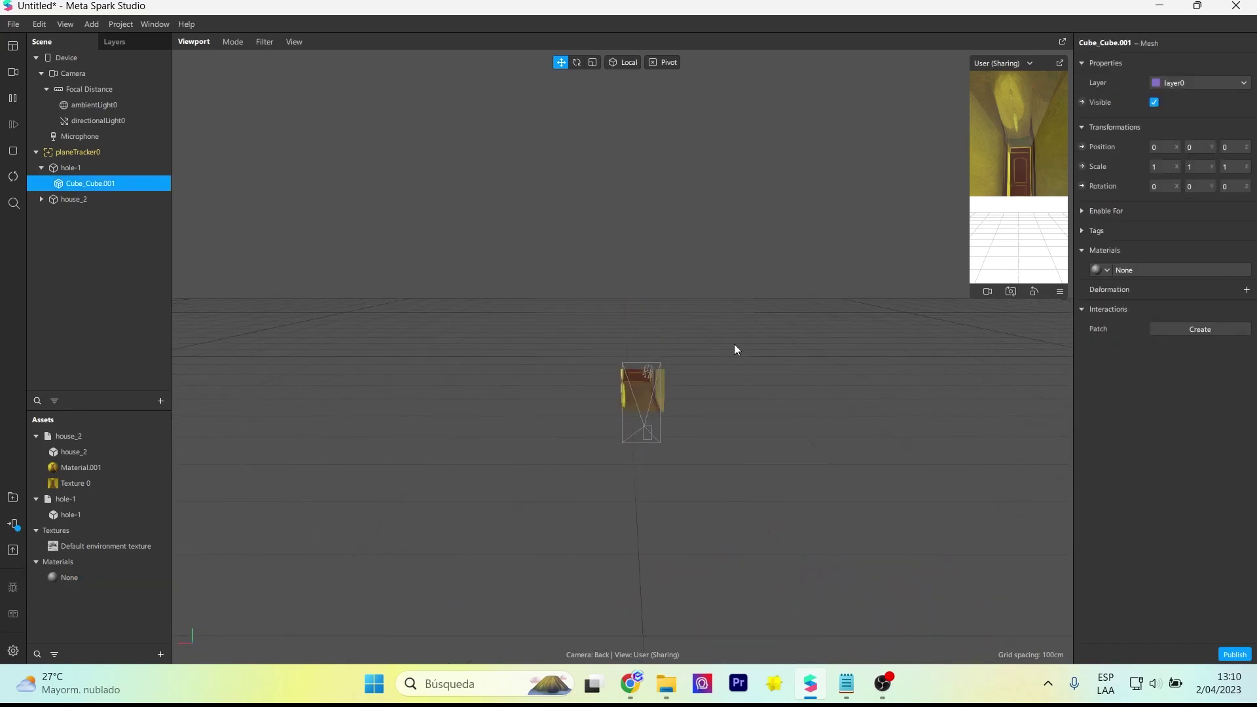
Step: Lower Cube_Cube.001 to Y -0.109 and check the portal from side and front views
drag(643, 287, 643, 298)
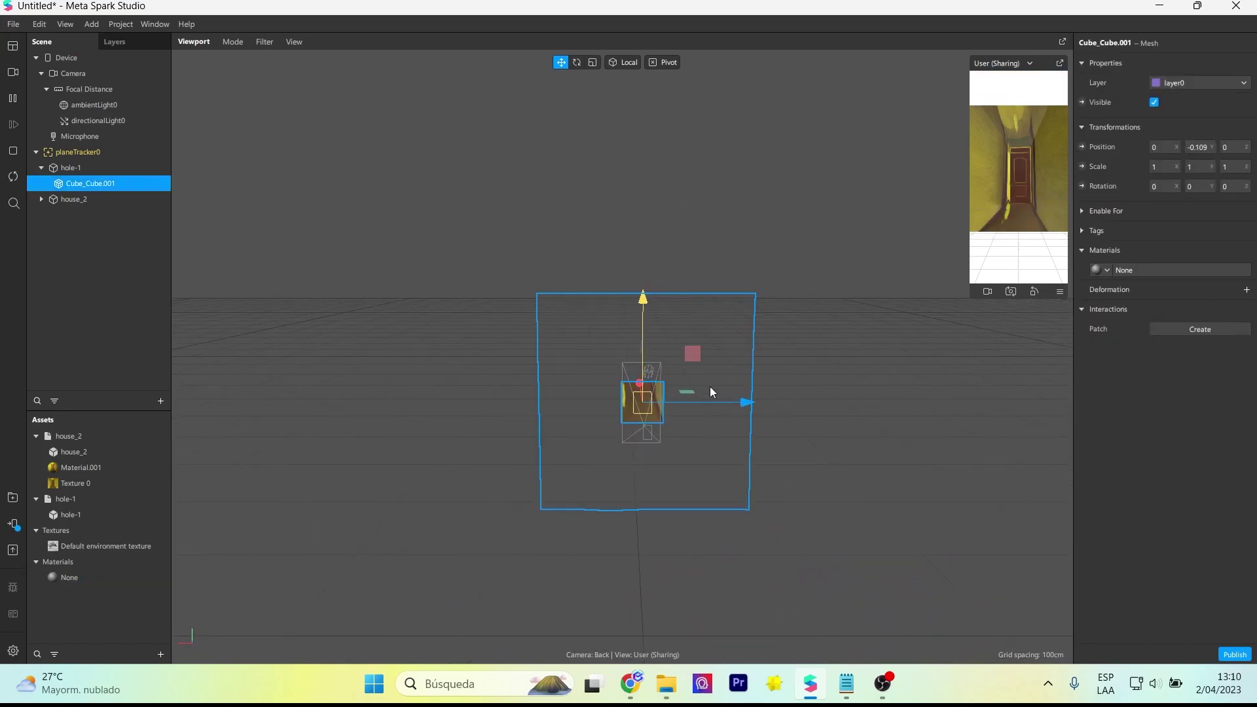
mouse_move(710, 386)
mouse_down()
mouse_move(505, 426)
mouse_move(557, 371)
mouse_move(725, 370)
mouse_move(730, 390)
mouse_up()
drag(622, 321, 705, 396)
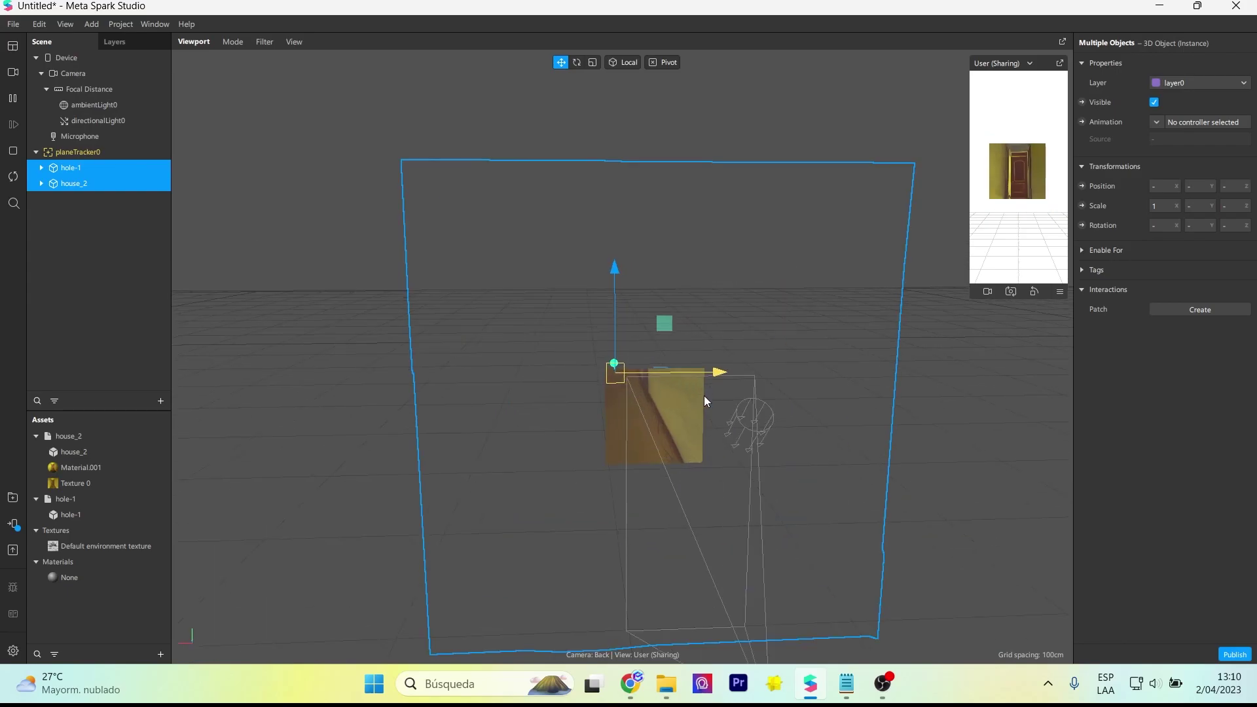